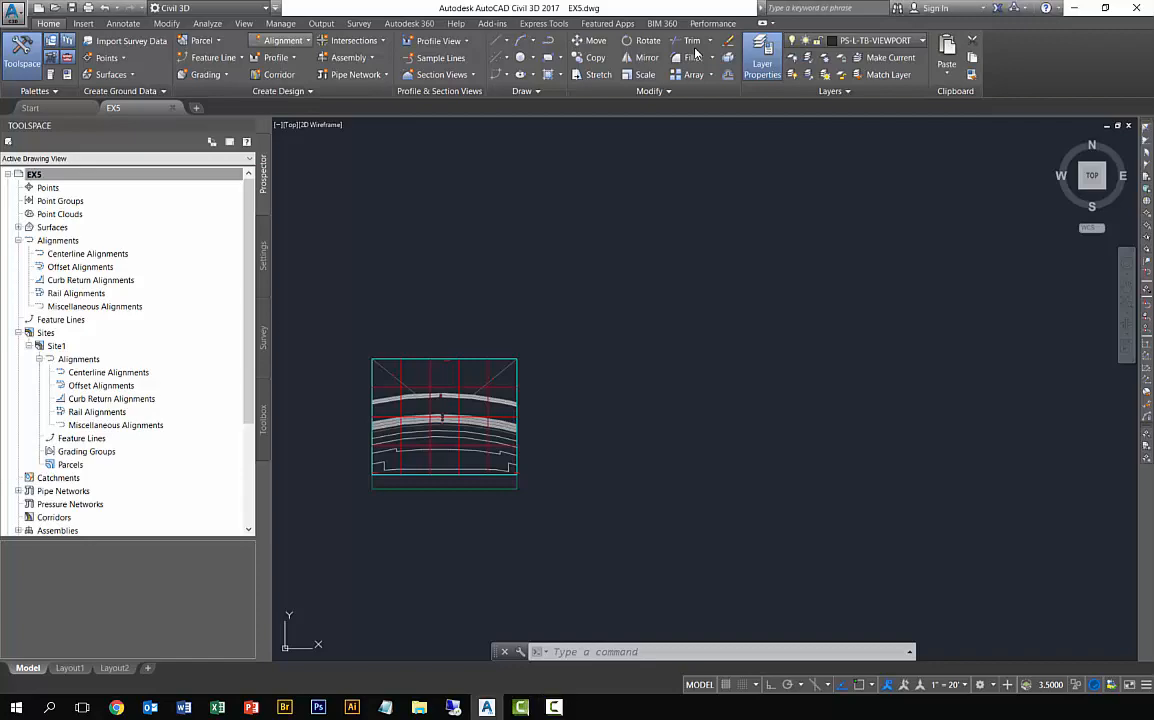
# Step: Create a centerline alignment from the leftmost vertical red grid line, described as C1, in Site1, without erasing the existing entities
pyautogui.click(294, 42)
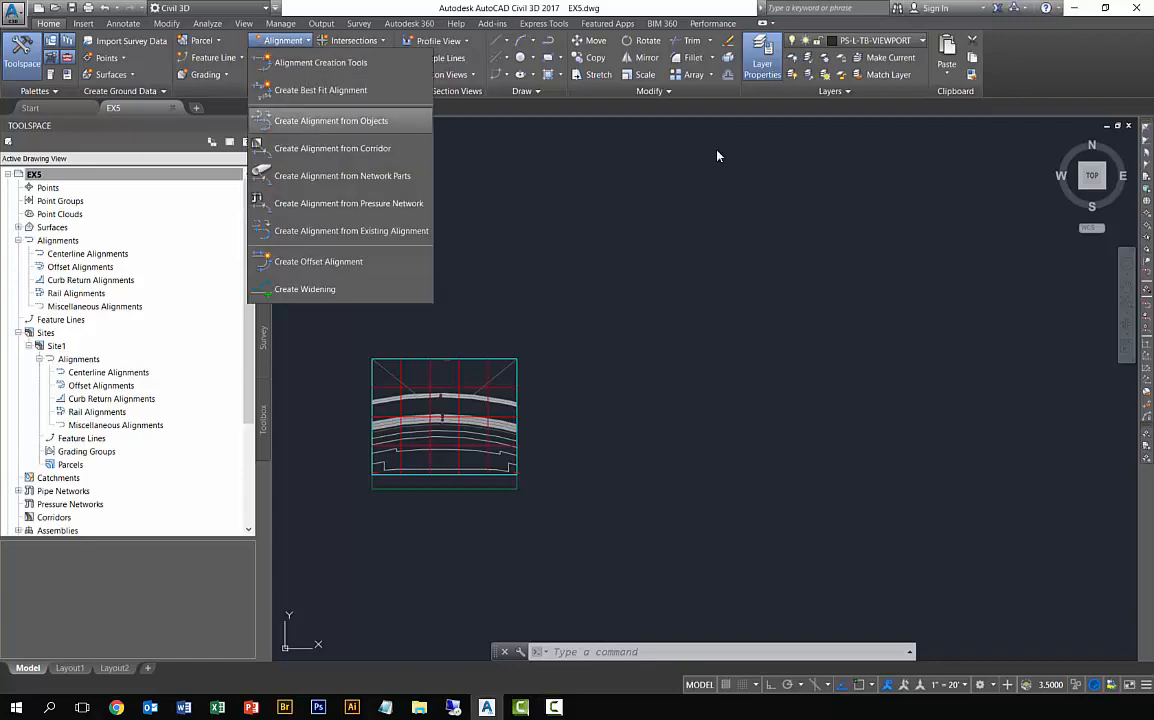
pyautogui.click(310, 120)
pyautogui.click(400, 366)
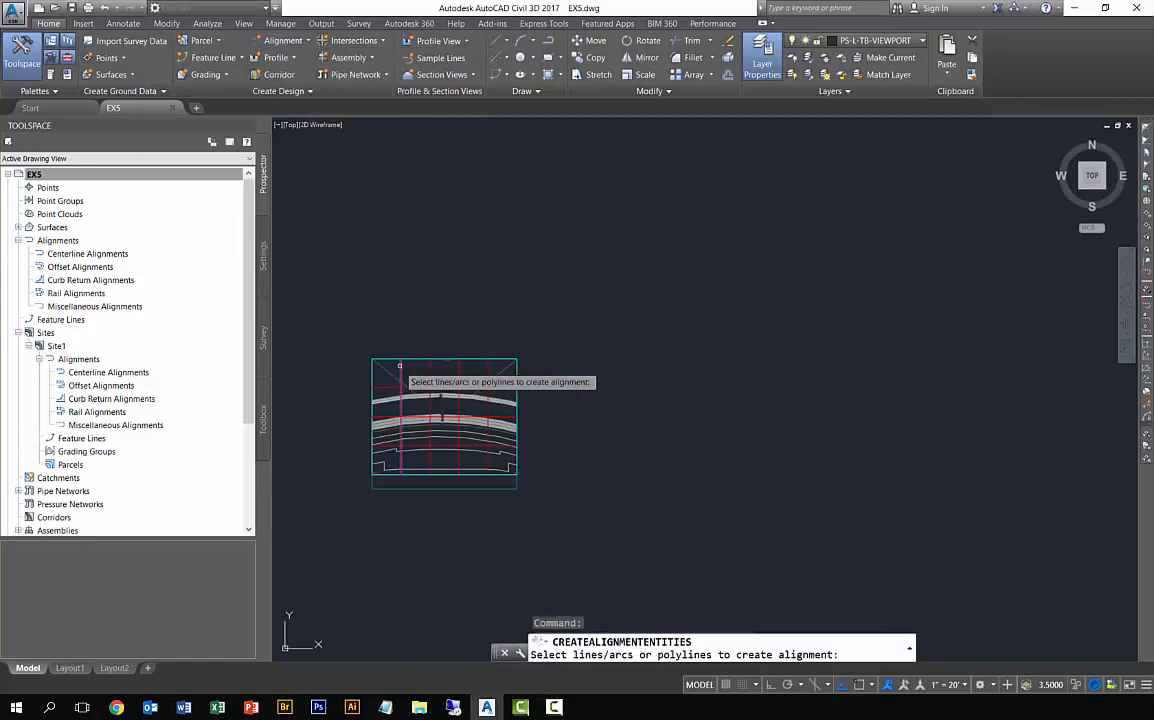
pyautogui.press('Return')
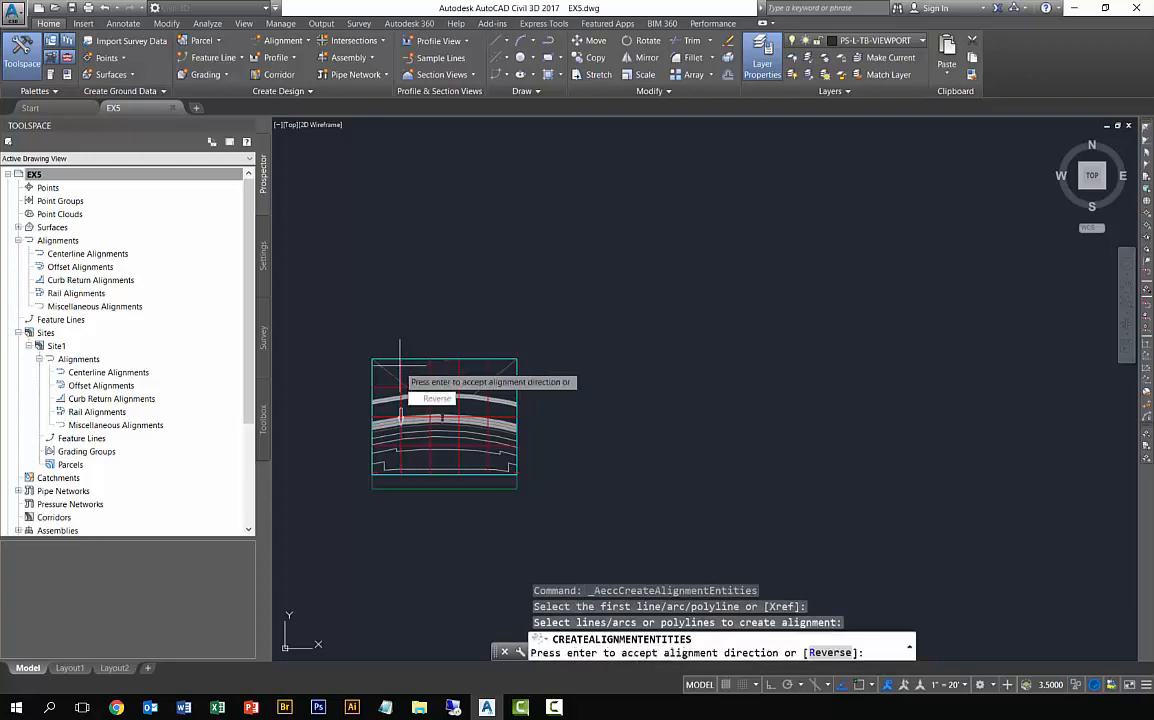
pyautogui.press('Return')
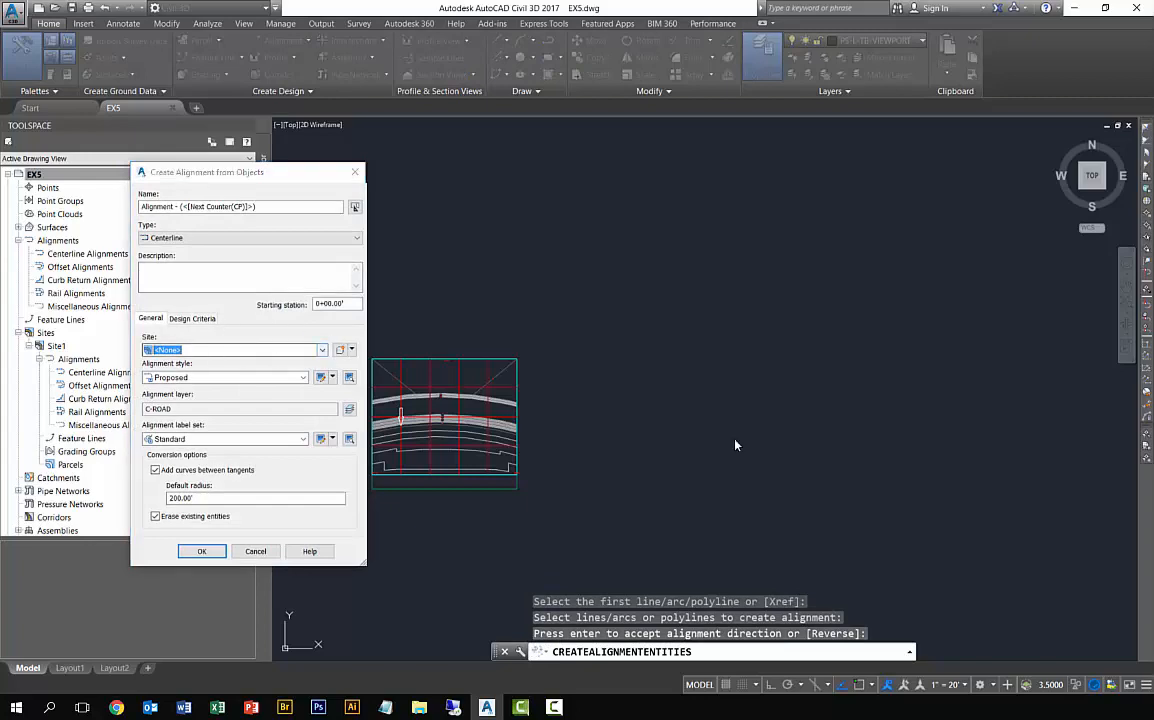
pyautogui.click(322, 350)
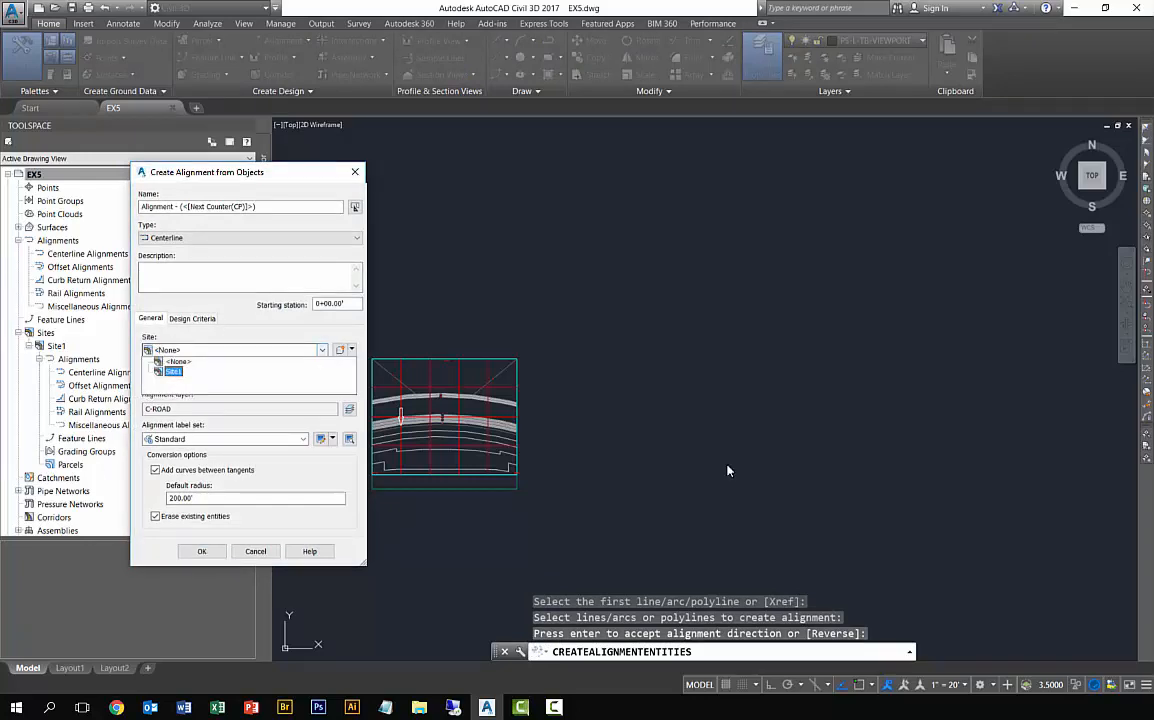
pyautogui.click(172, 371)
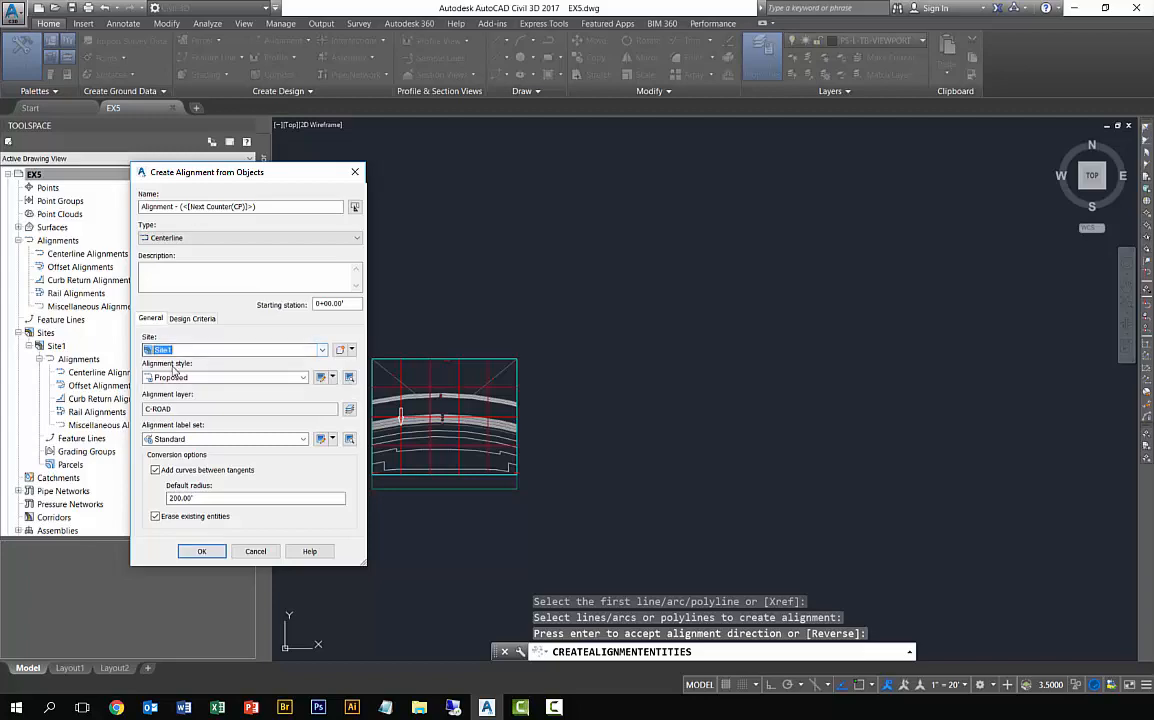
pyautogui.click(147, 269)
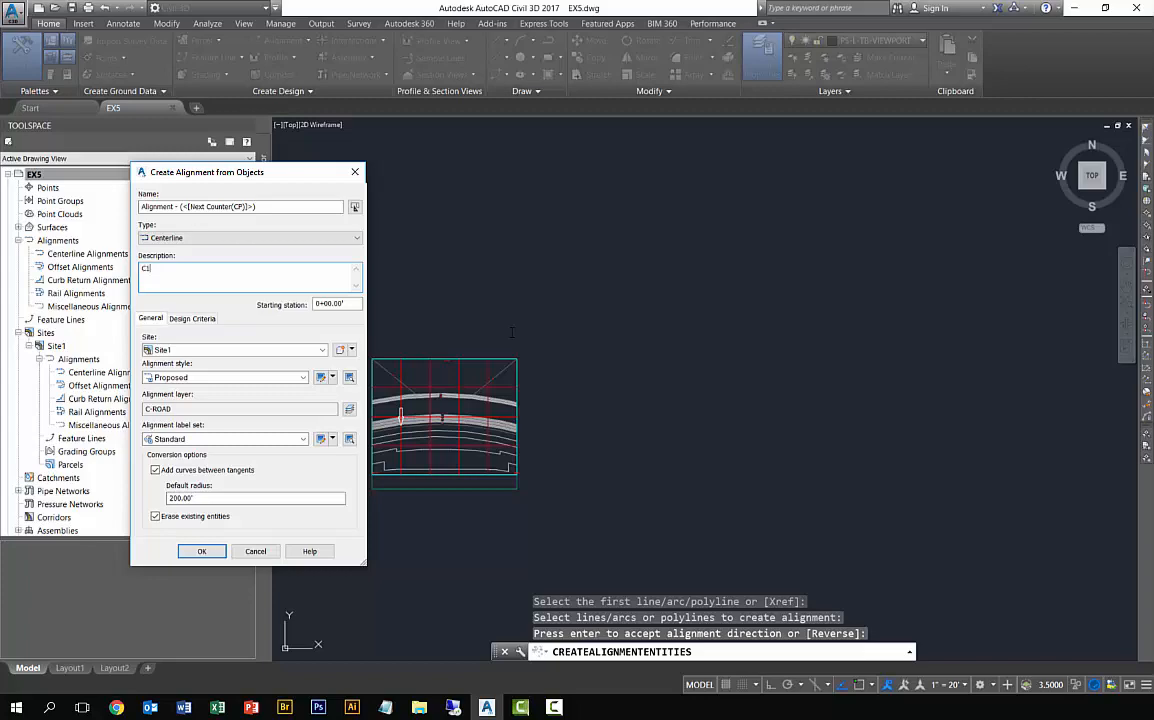
pyautogui.click(156, 516)
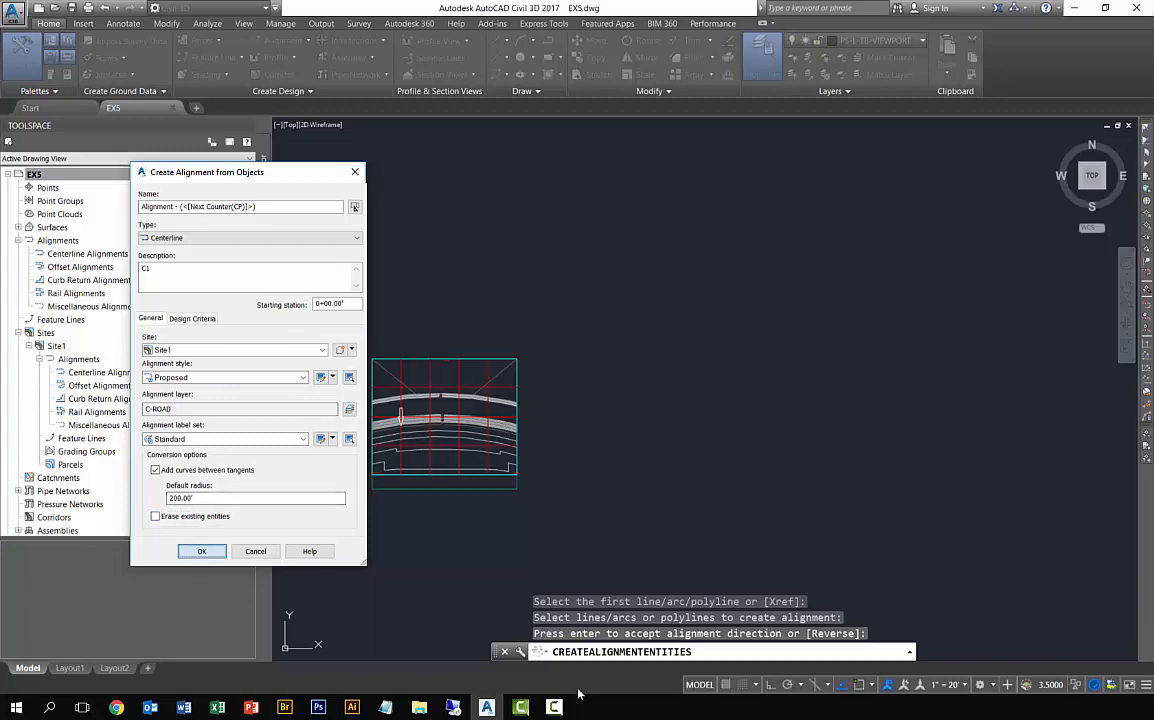
pyautogui.click(201, 551)
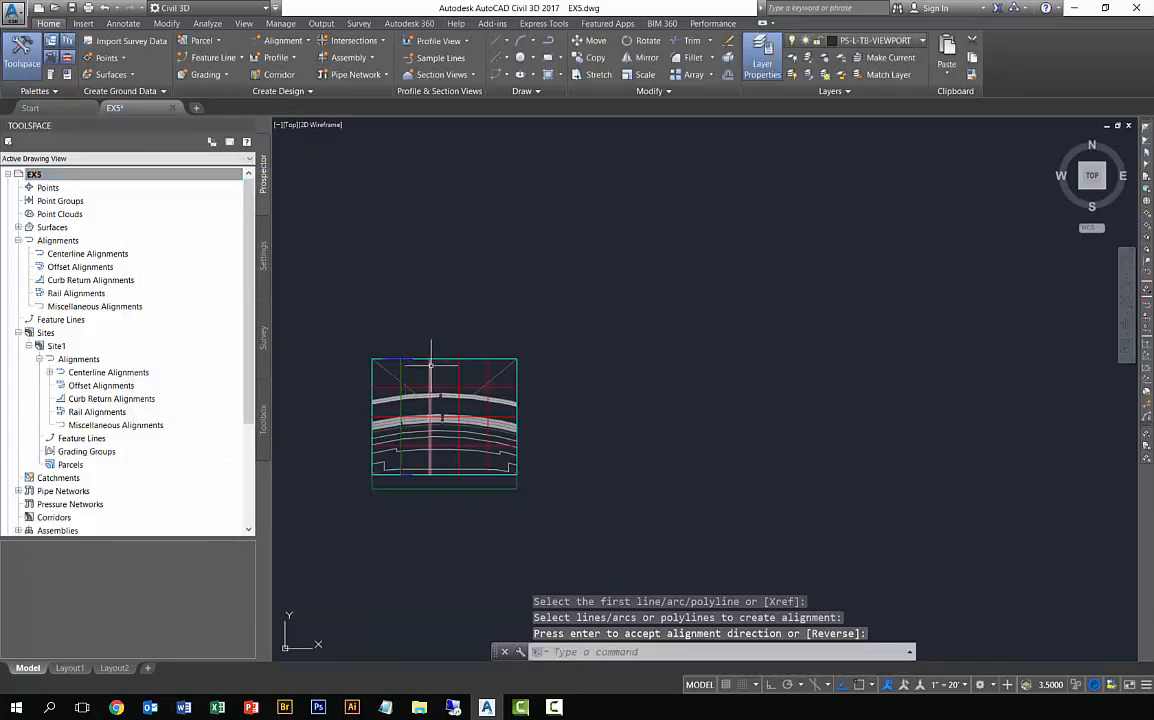
# Step: Create a centerline alignment from the second vertical grid line, described as C2, in Site1, without erasing the existing entities
pyautogui.click(283, 40)
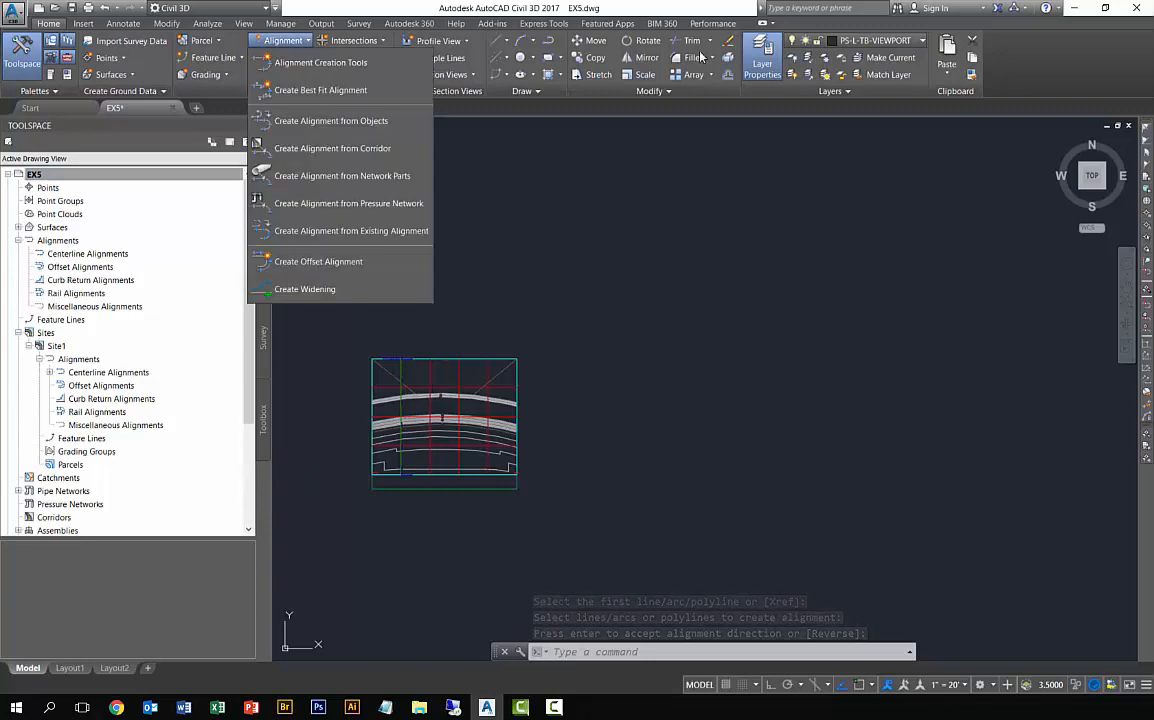
pyautogui.click(313, 121)
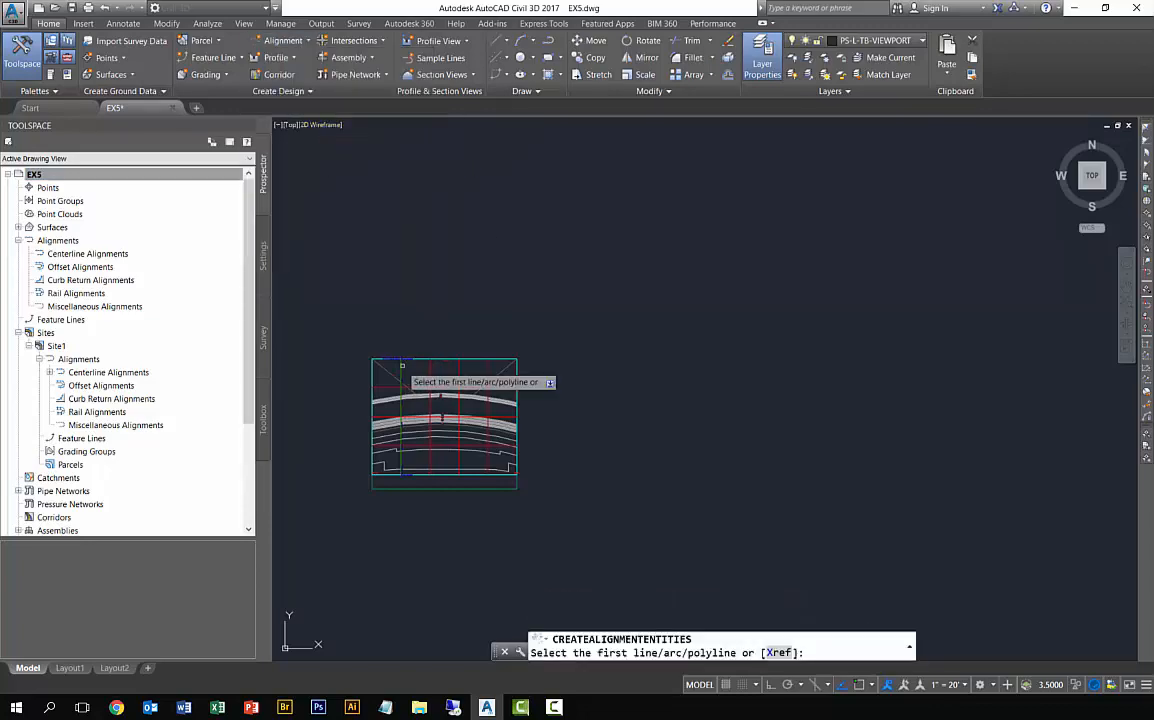
pyautogui.click(430, 412)
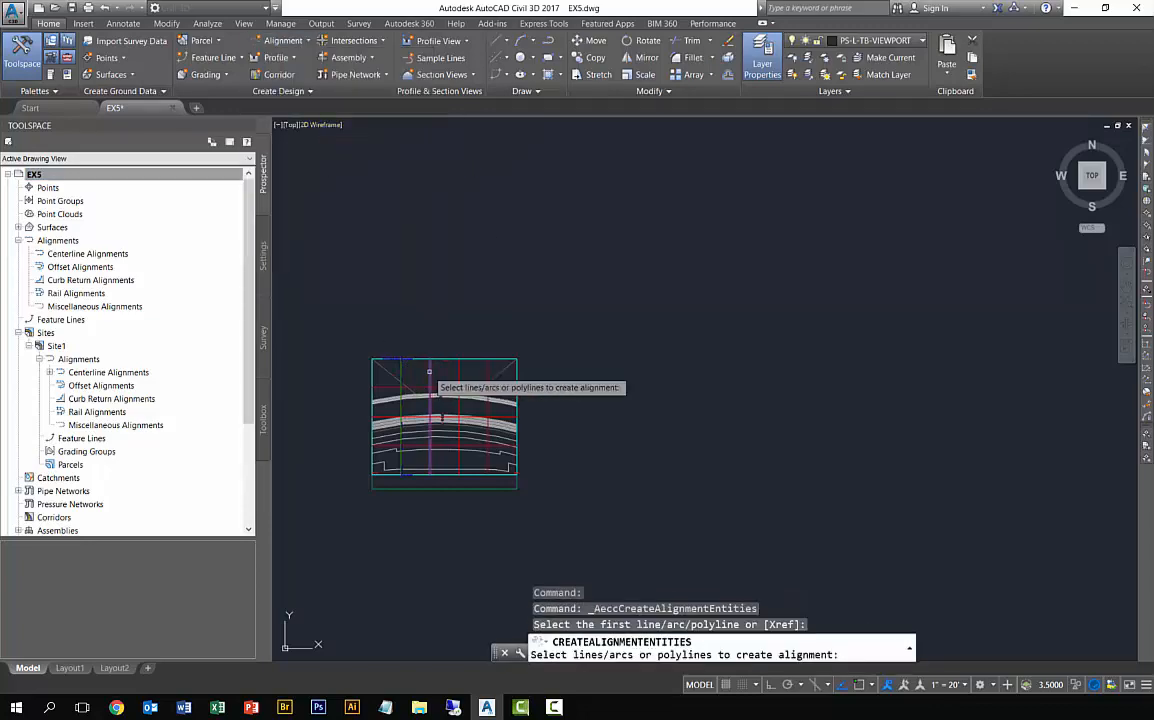
pyautogui.press('Return')
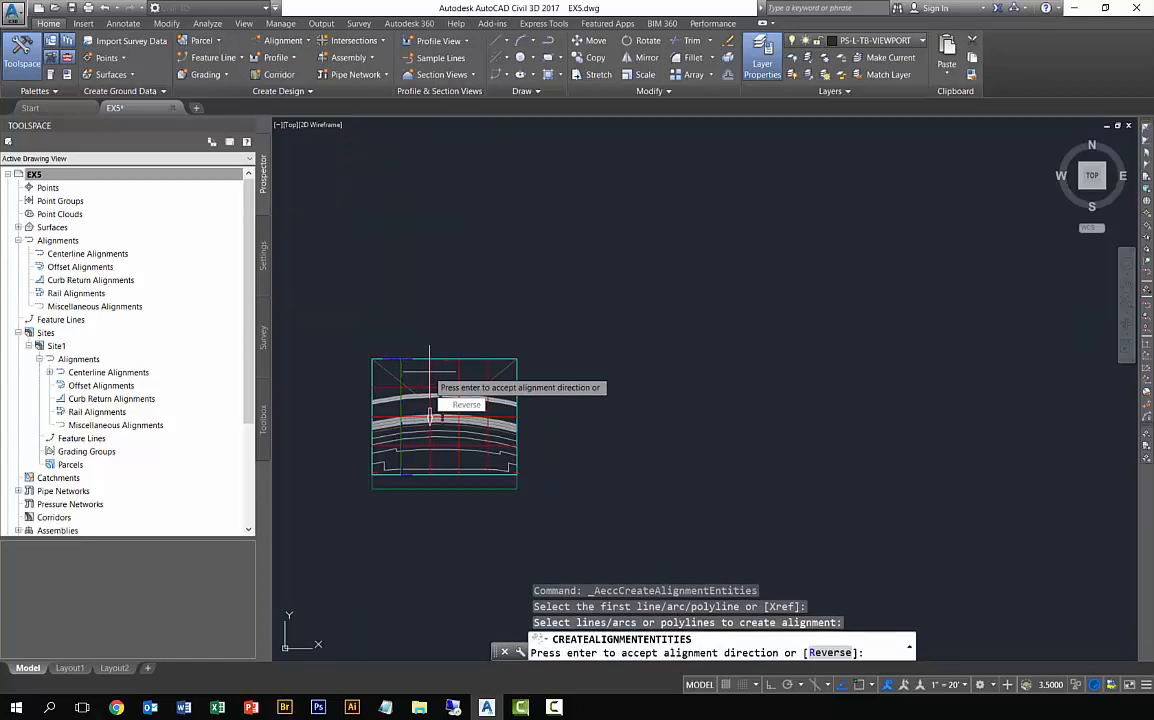
pyautogui.press('Return')
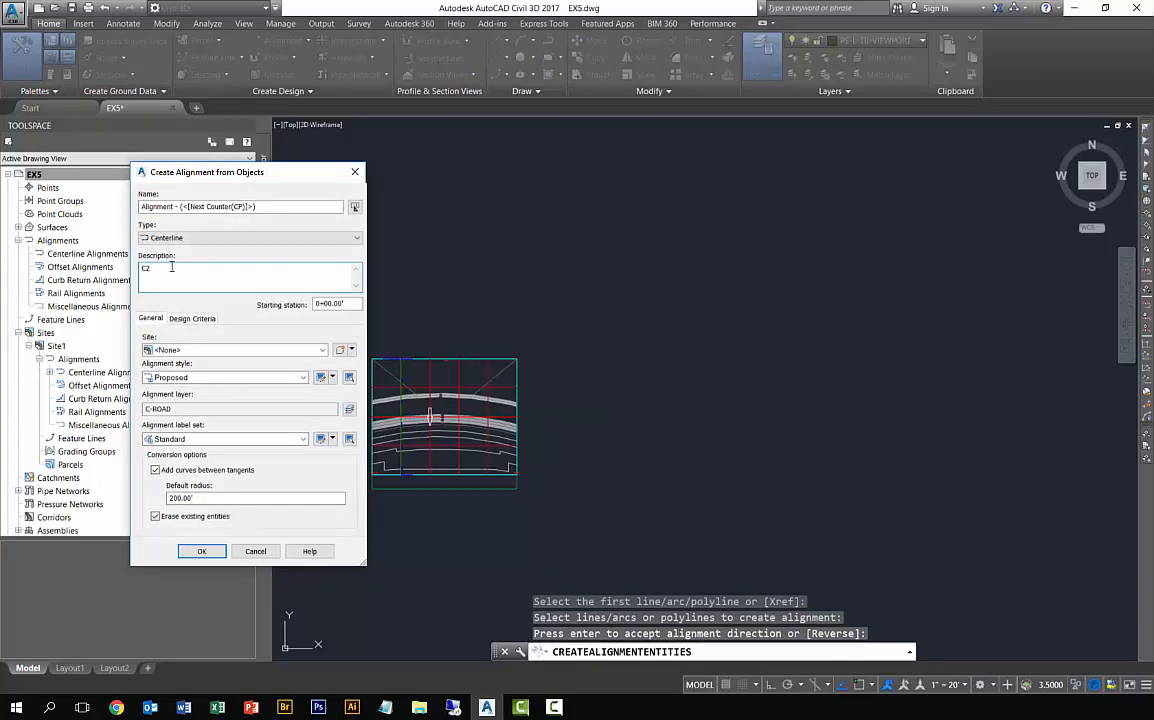
pyautogui.click(197, 351)
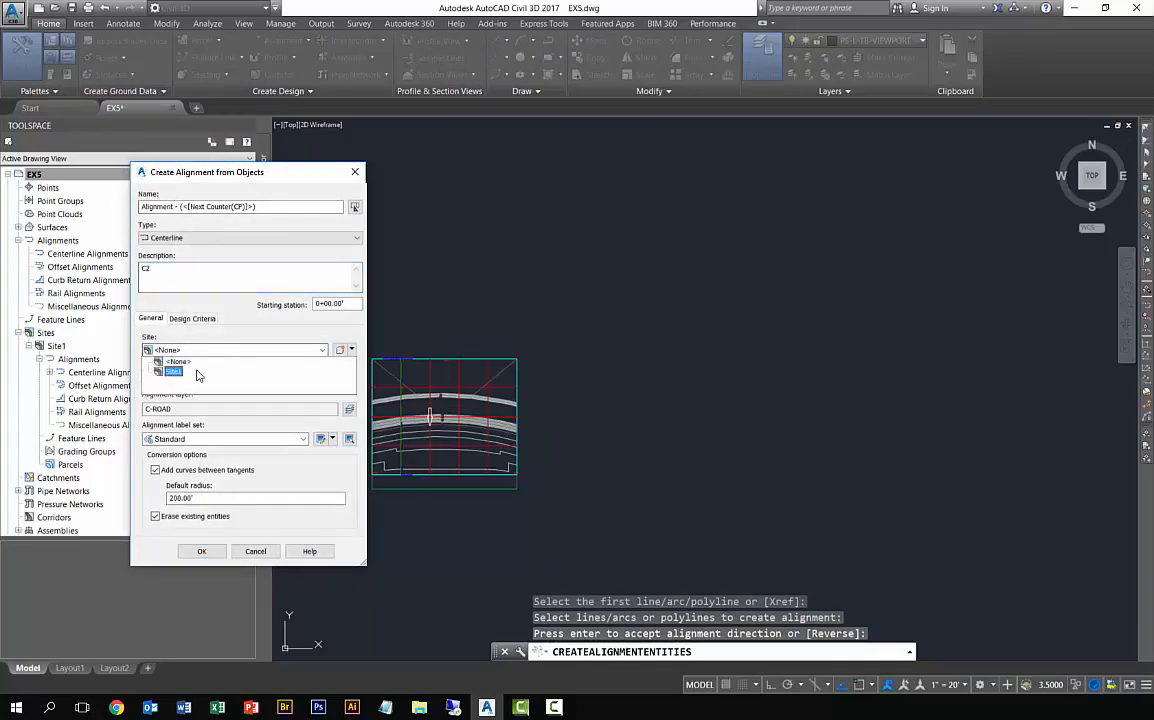
pyautogui.click(533, 467)
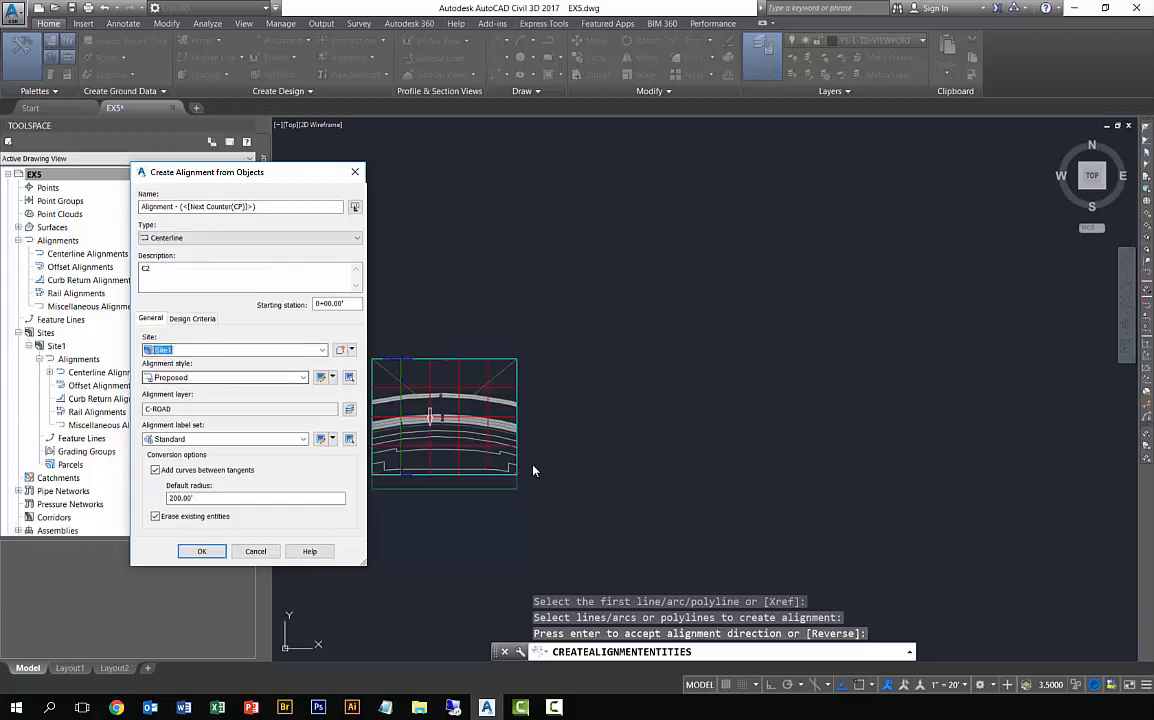
pyautogui.click(155, 518)
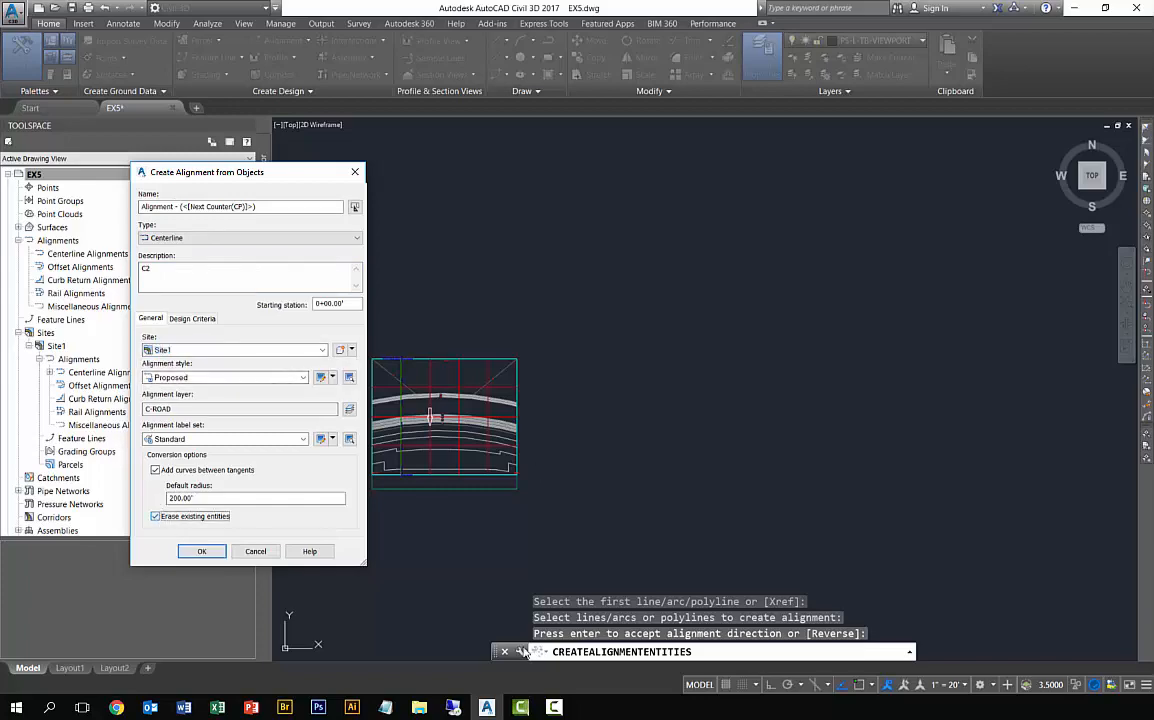
pyautogui.click(201, 551)
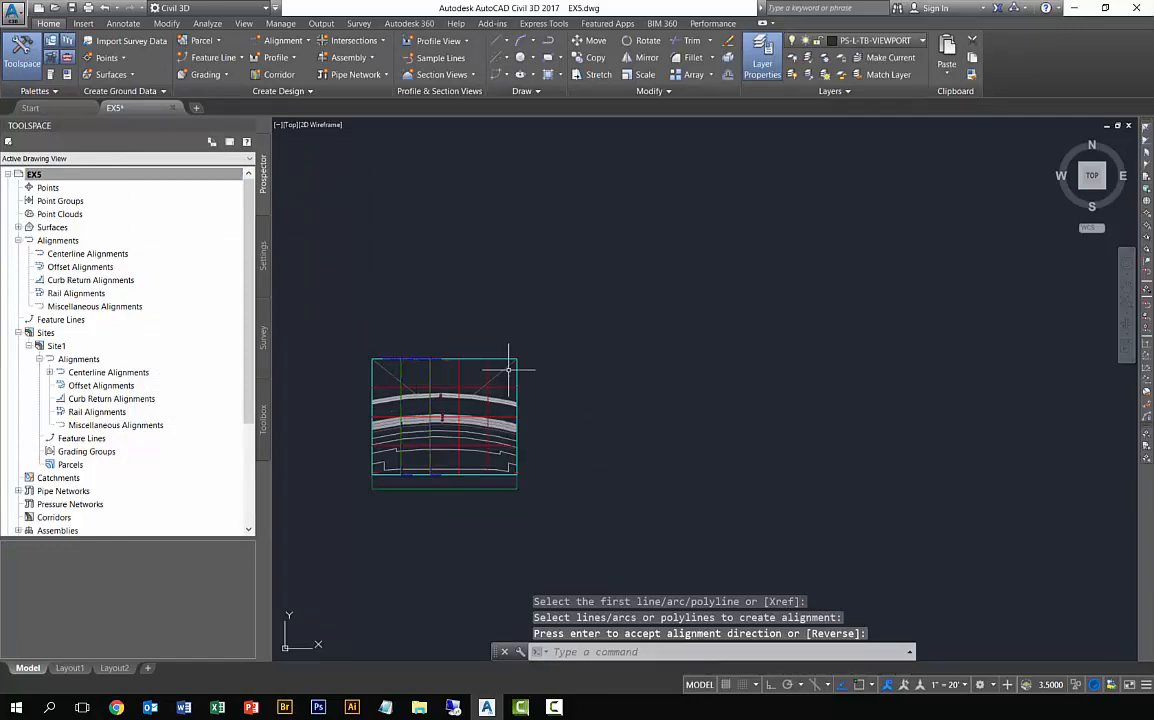
# Step: Create a centerline alignment from the third vertical grid line, described as c3, in Site1, without erasing the existing entities
pyautogui.press('Return')
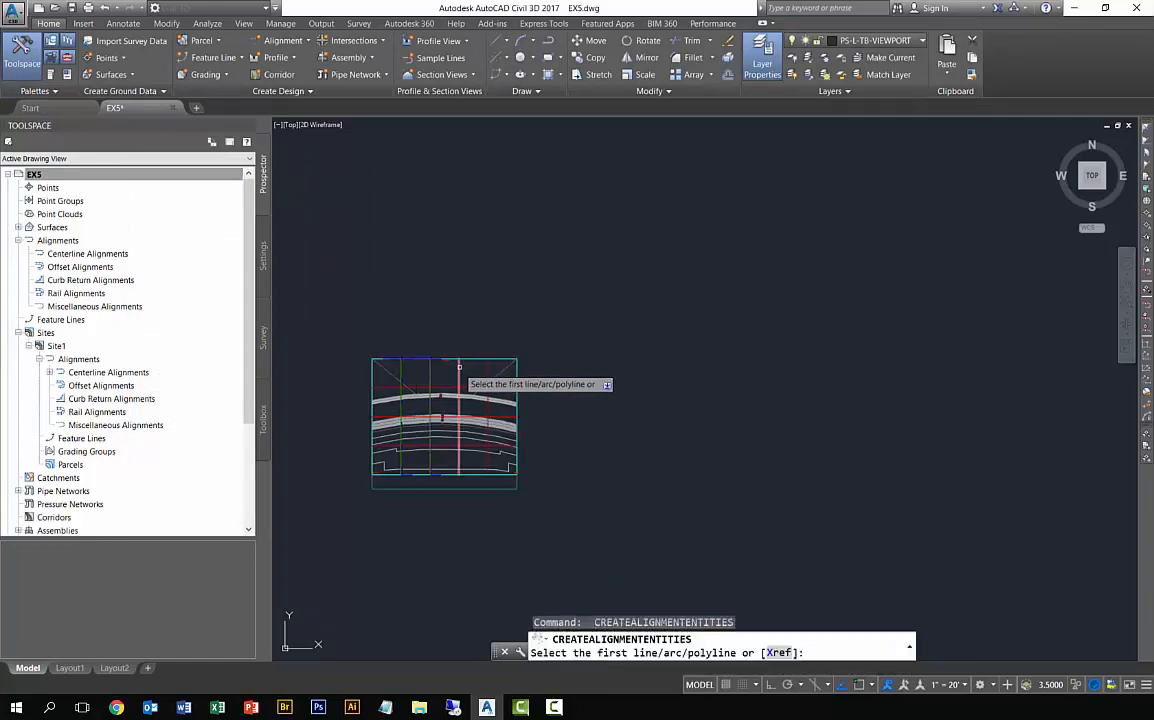
pyautogui.click(459, 368)
pyautogui.press('Return')
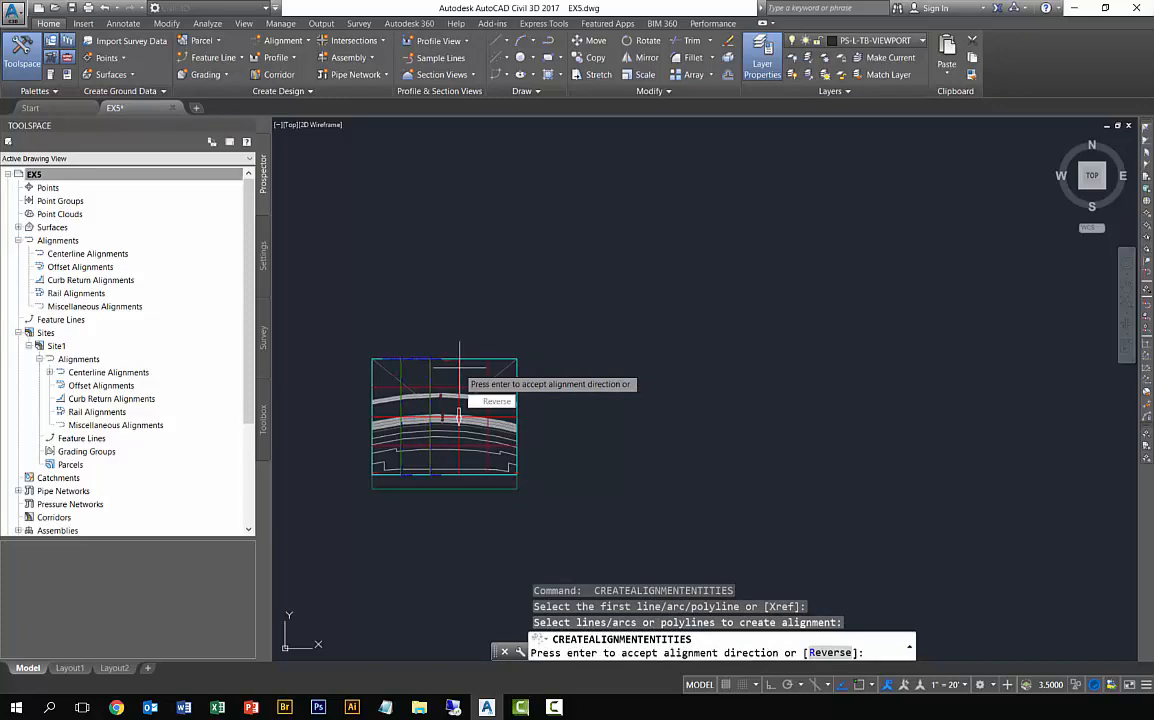
pyautogui.press('Return')
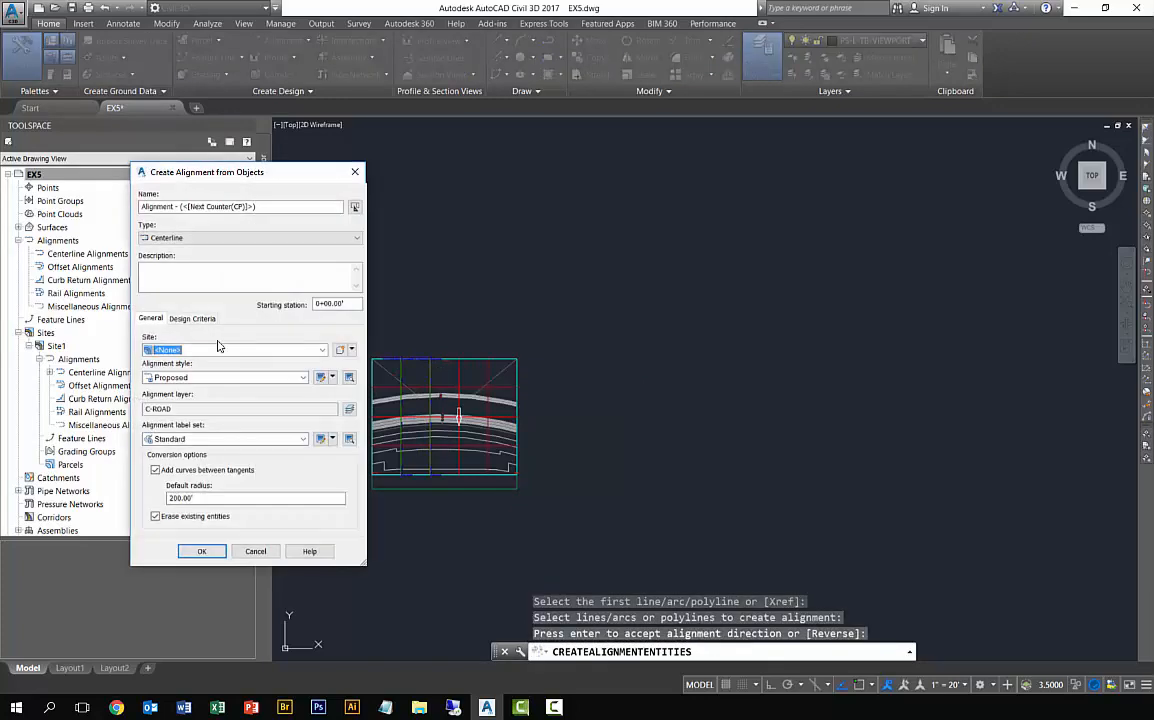
pyautogui.click(322, 349)
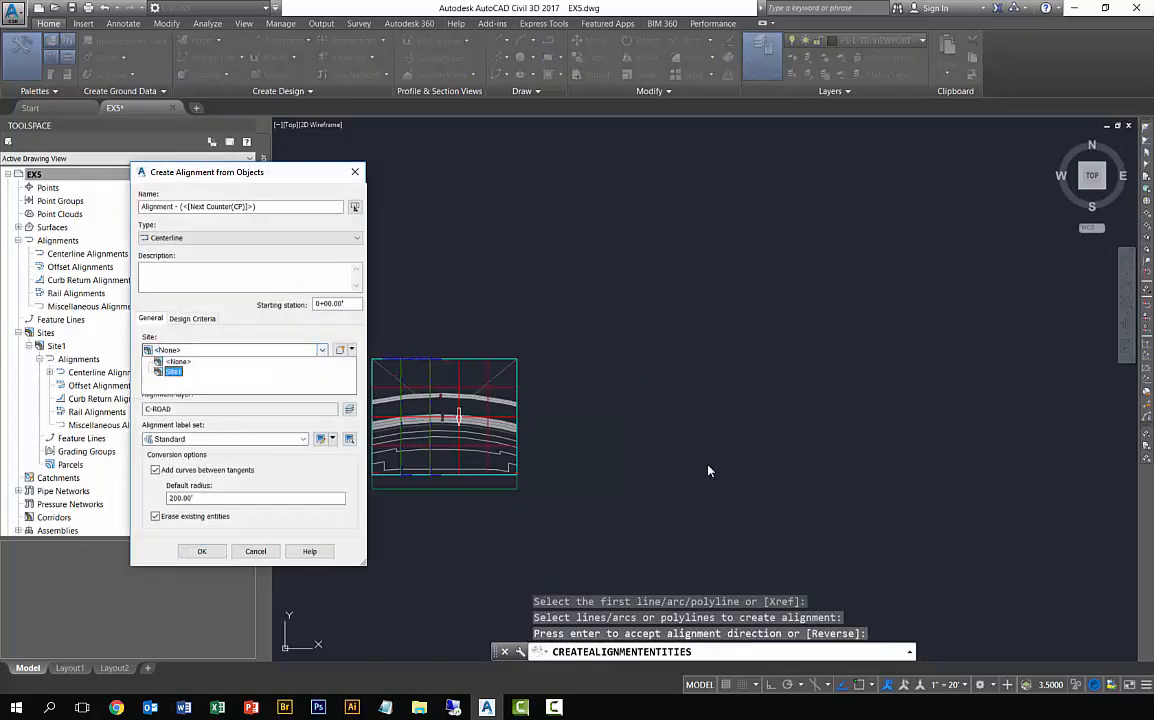
pyautogui.click(178, 372)
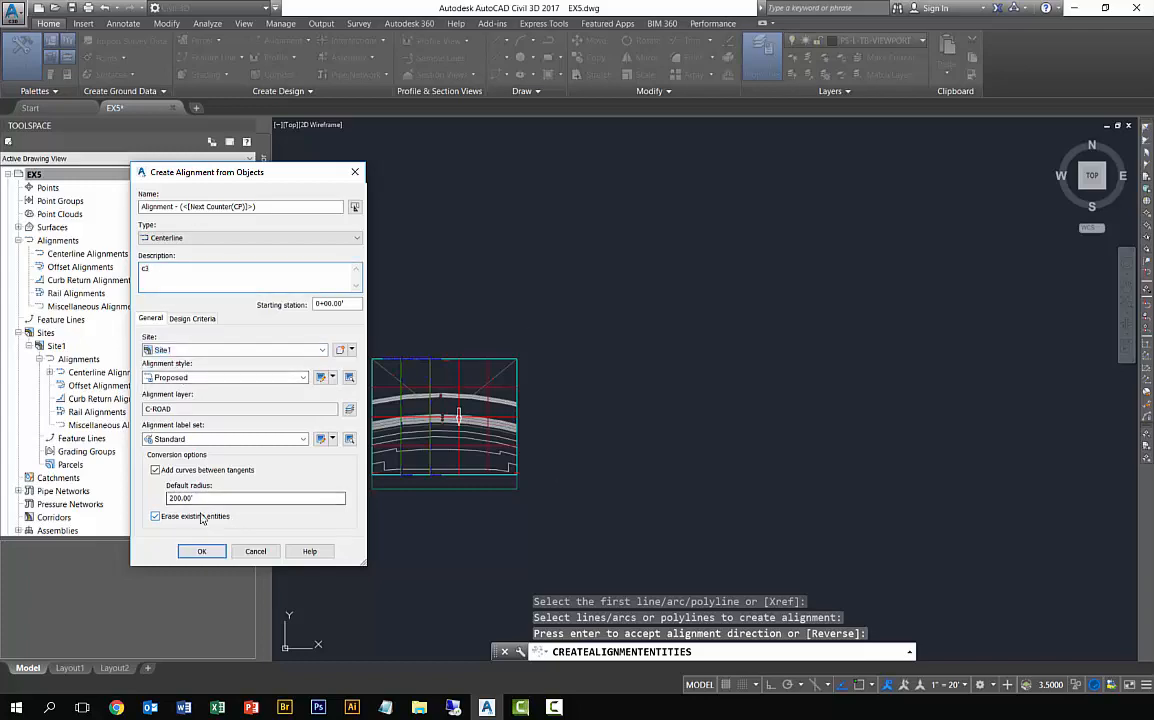
pyautogui.click(155, 516)
pyautogui.press('Return')
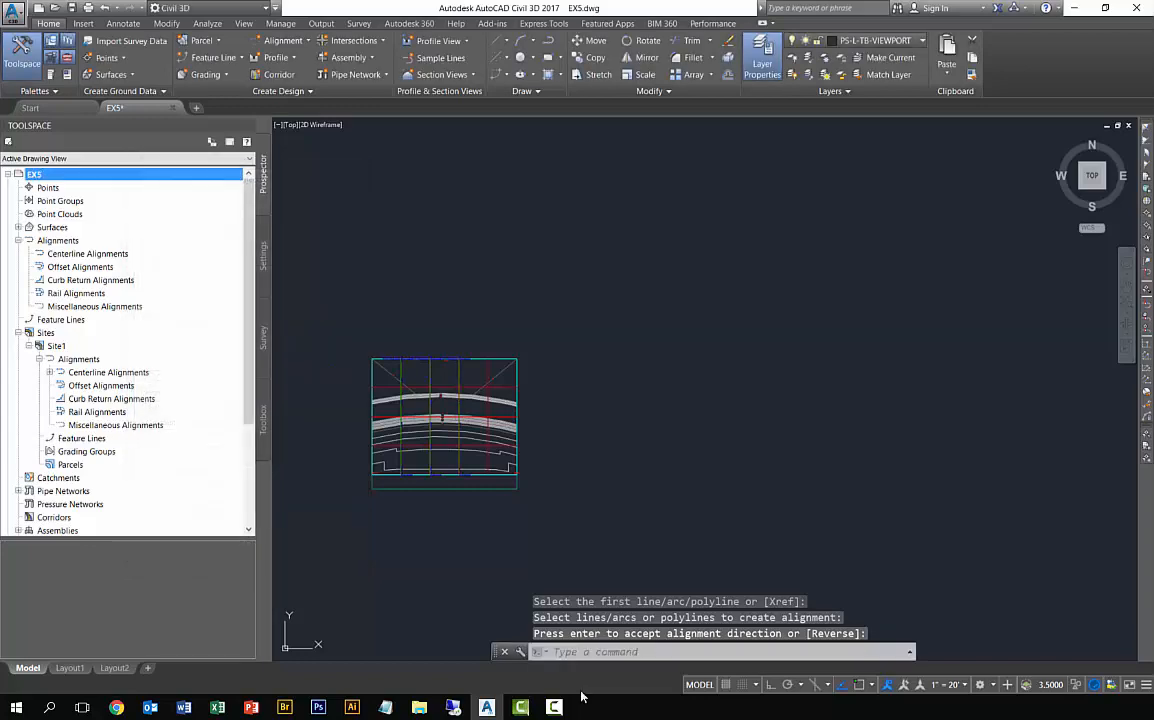
# Step: Create a centerline alignment from the rightmost vertical red grid line, described as C4, in Site1, without erasing the existing entities
pyautogui.press('Return')
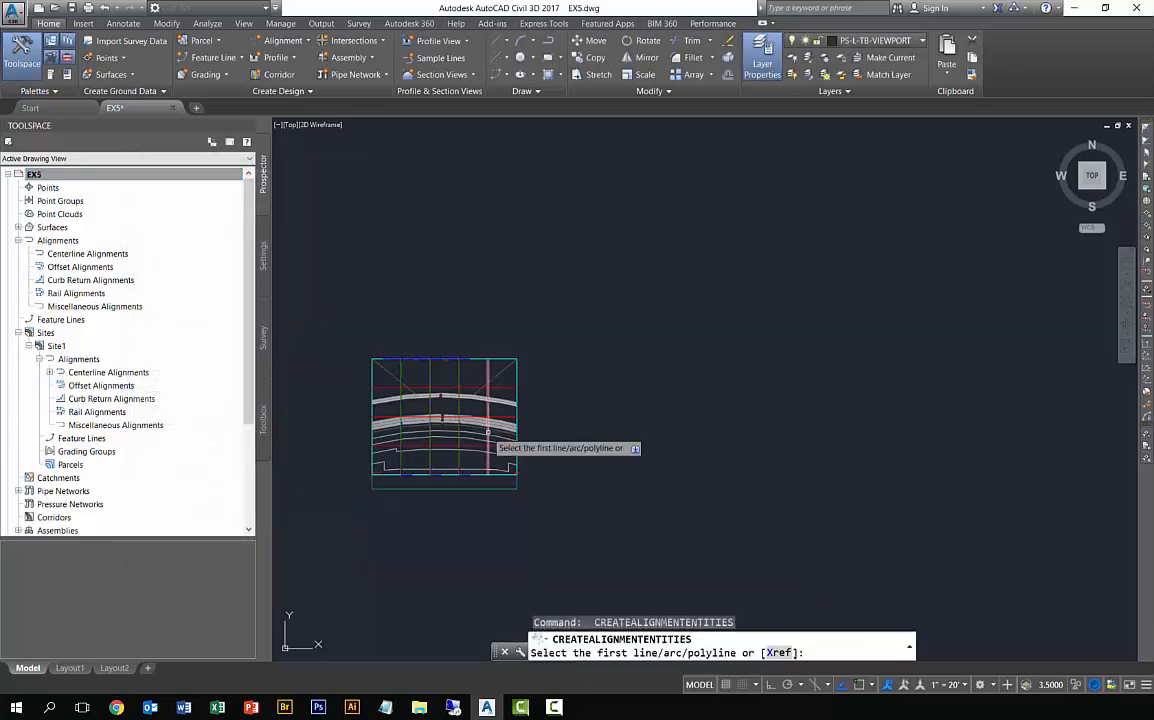
pyautogui.click(487, 368)
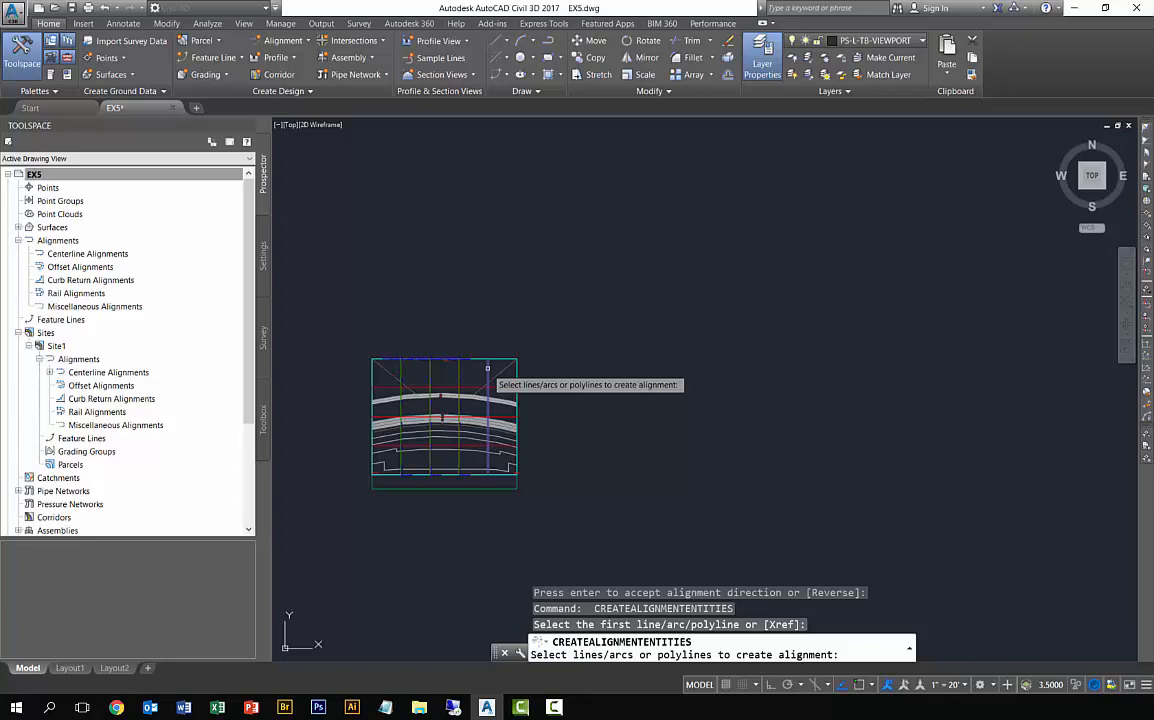
pyautogui.press('Return')
pyautogui.press('Return')
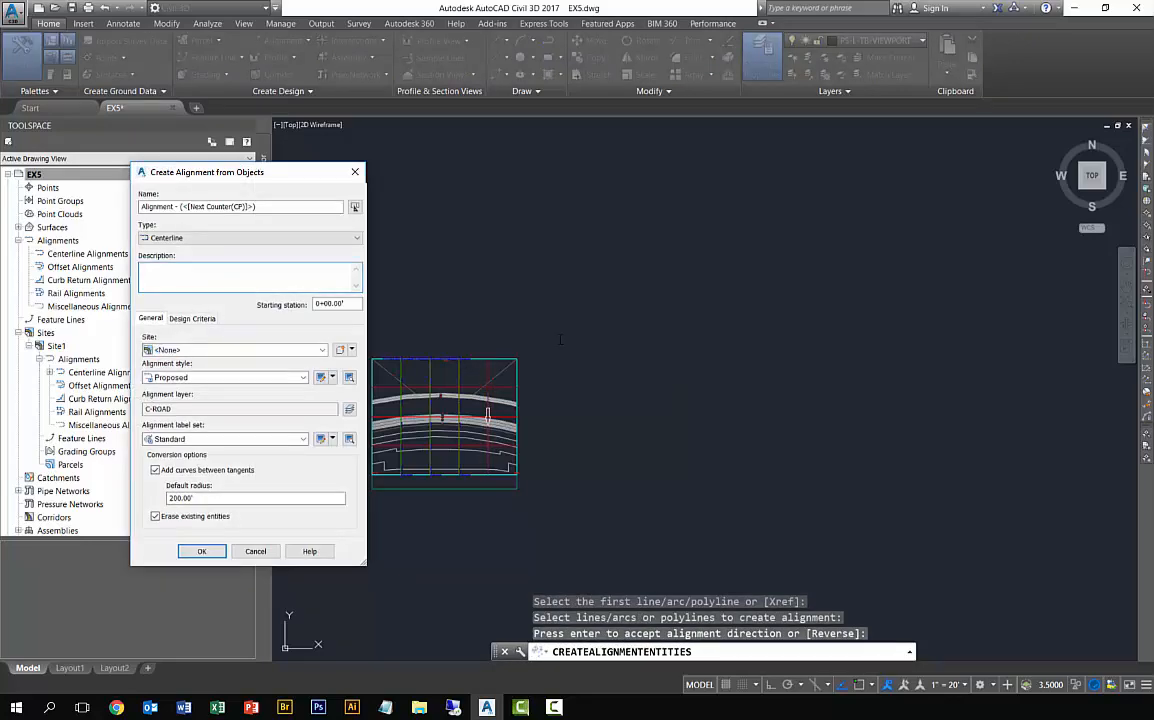
pyautogui.click(206, 350)
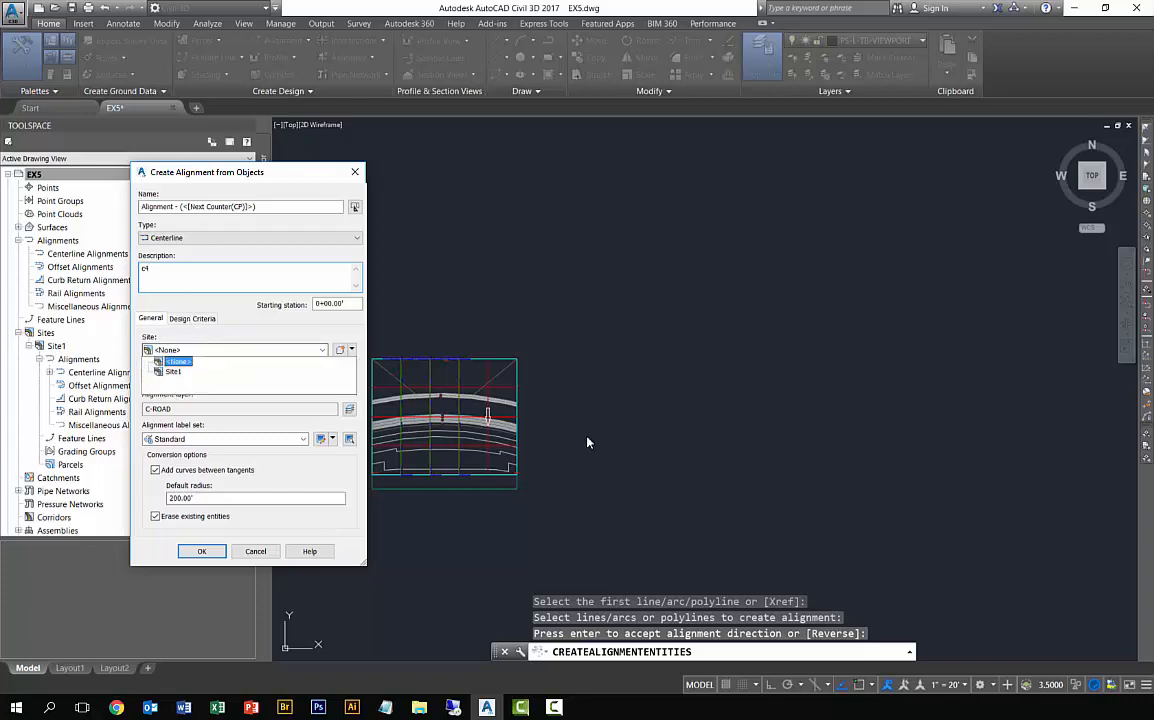
pyautogui.click(173, 371)
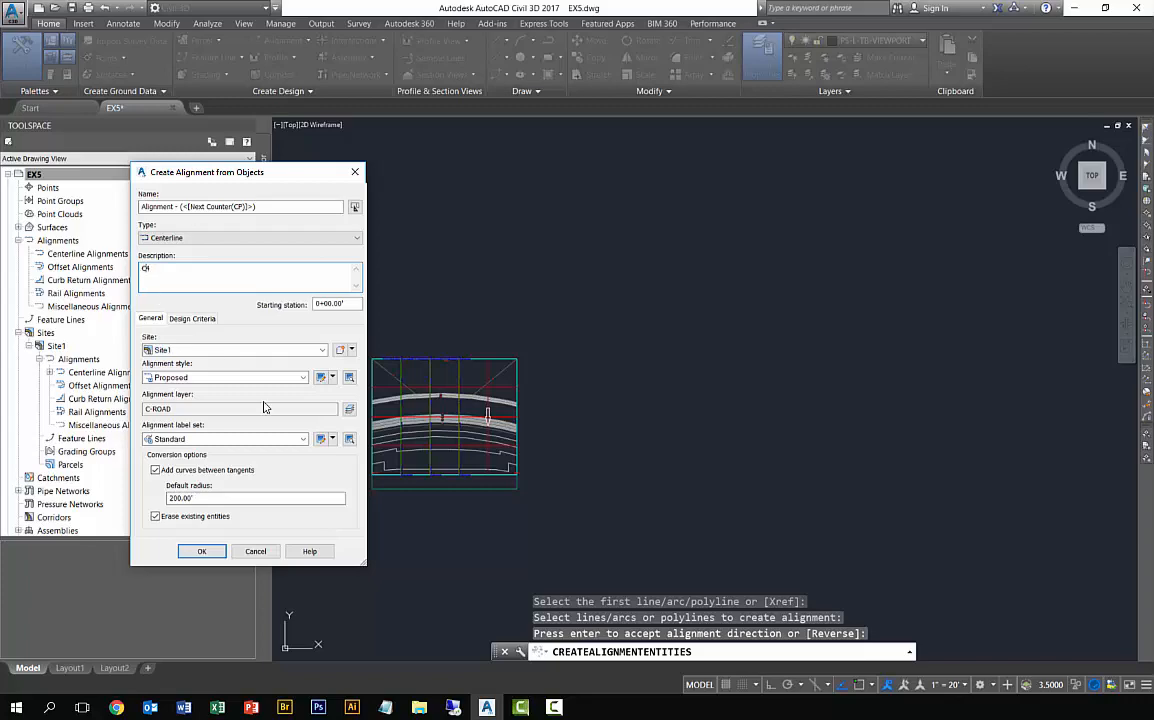
pyautogui.click(192, 516)
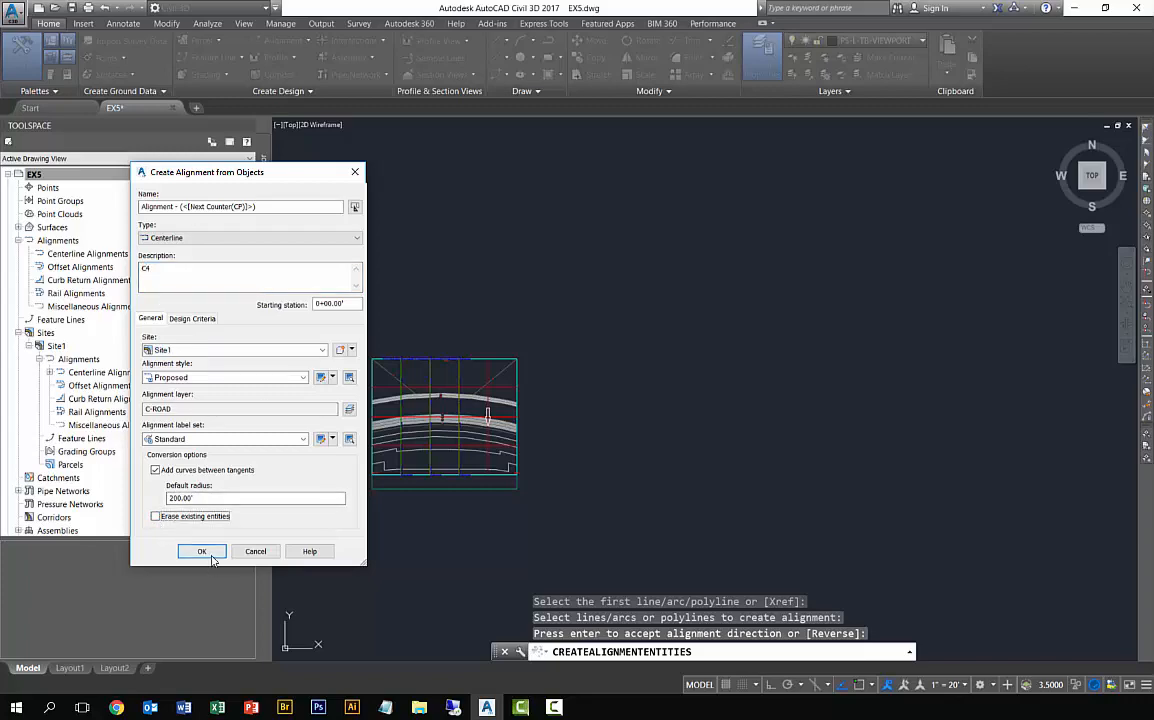
pyautogui.click(201, 551)
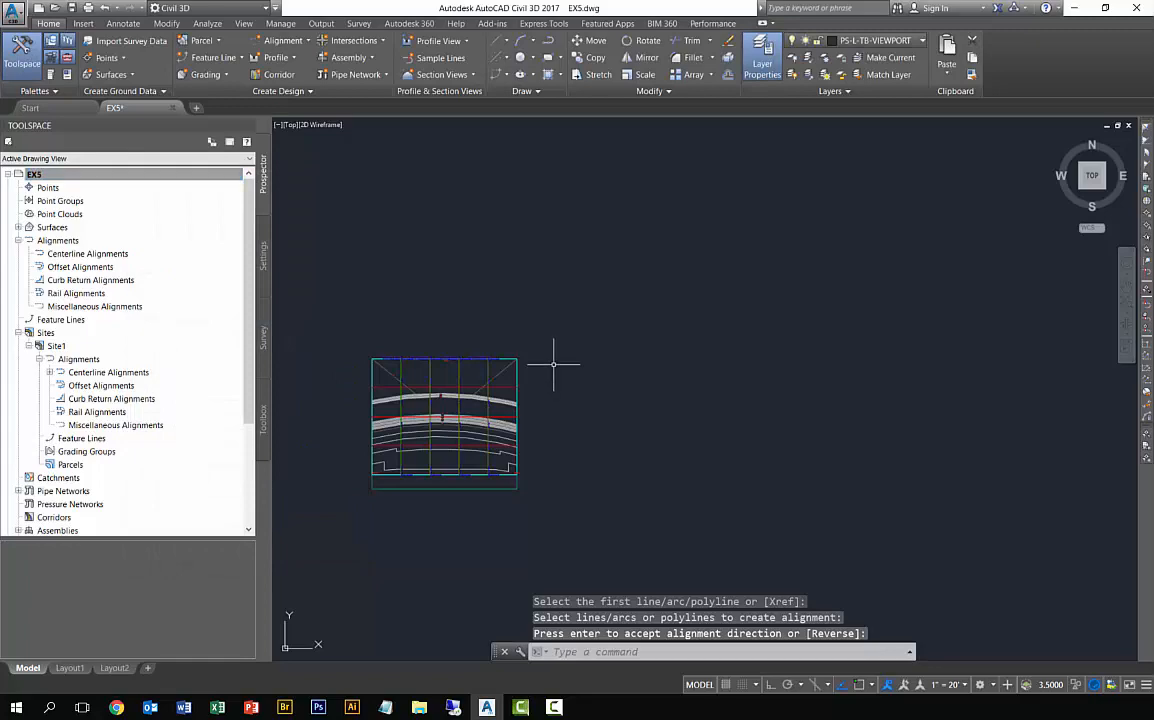
# Step: Sample a surface profile from Surface1ex3 along Alignment - (2) and send it to a profile view
pyautogui.click(283, 40)
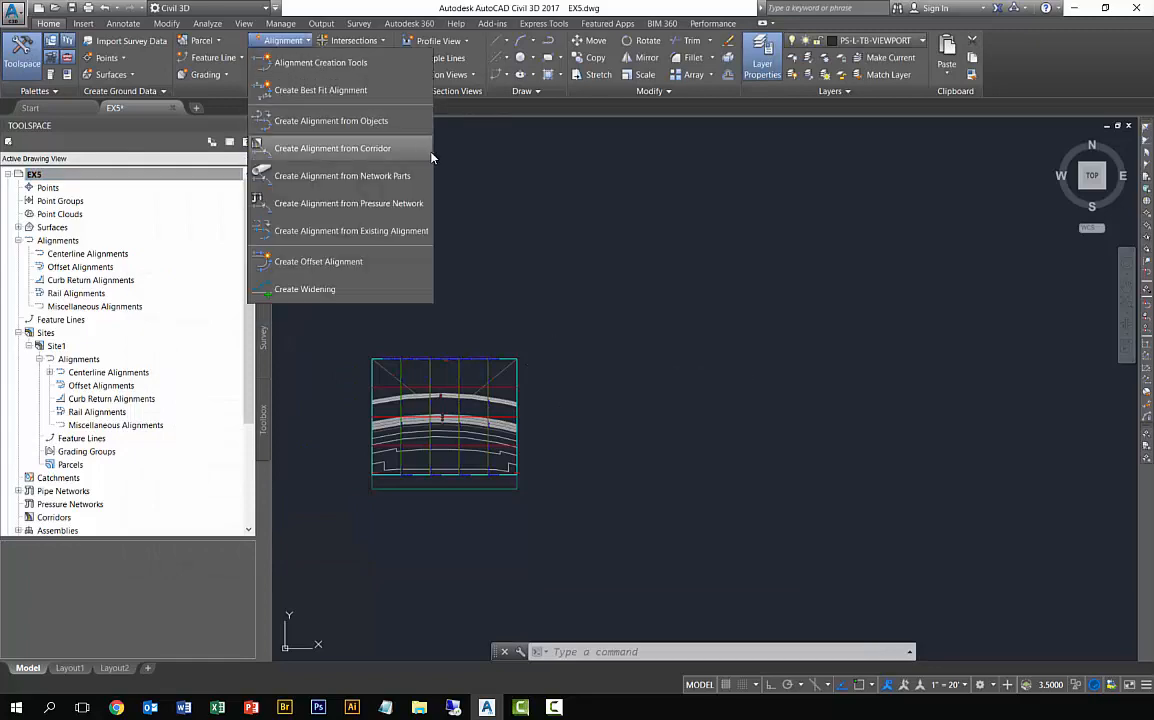
pyautogui.click(561, 231)
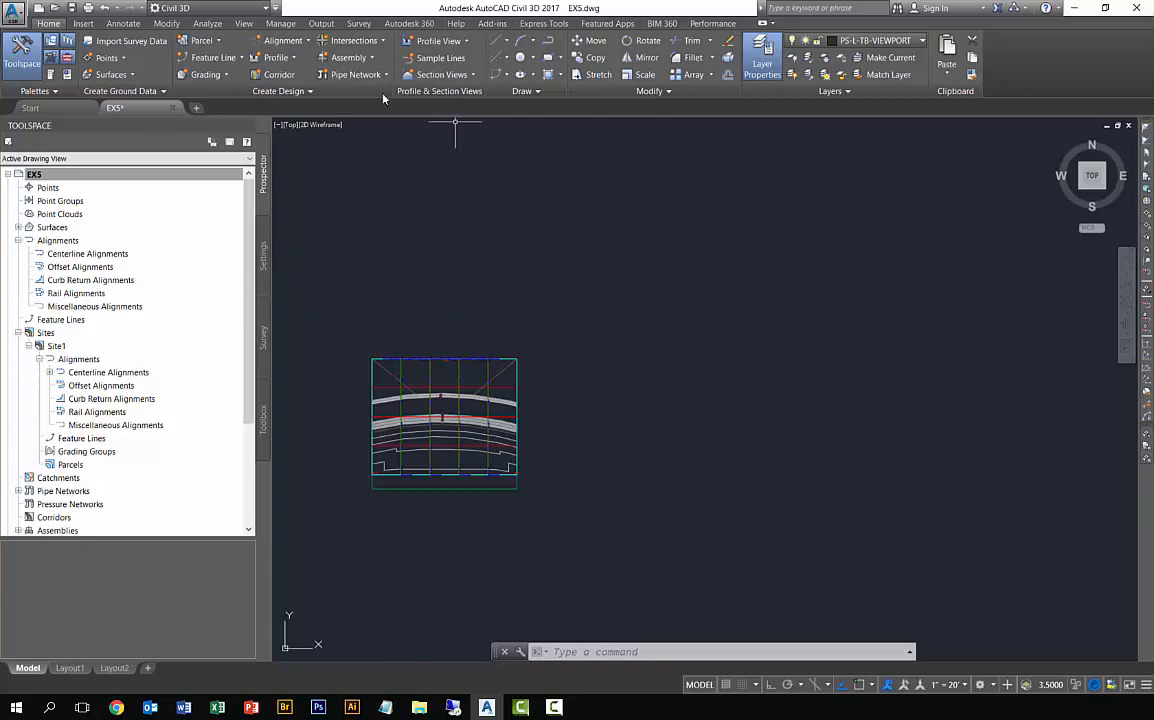
pyautogui.click(272, 57)
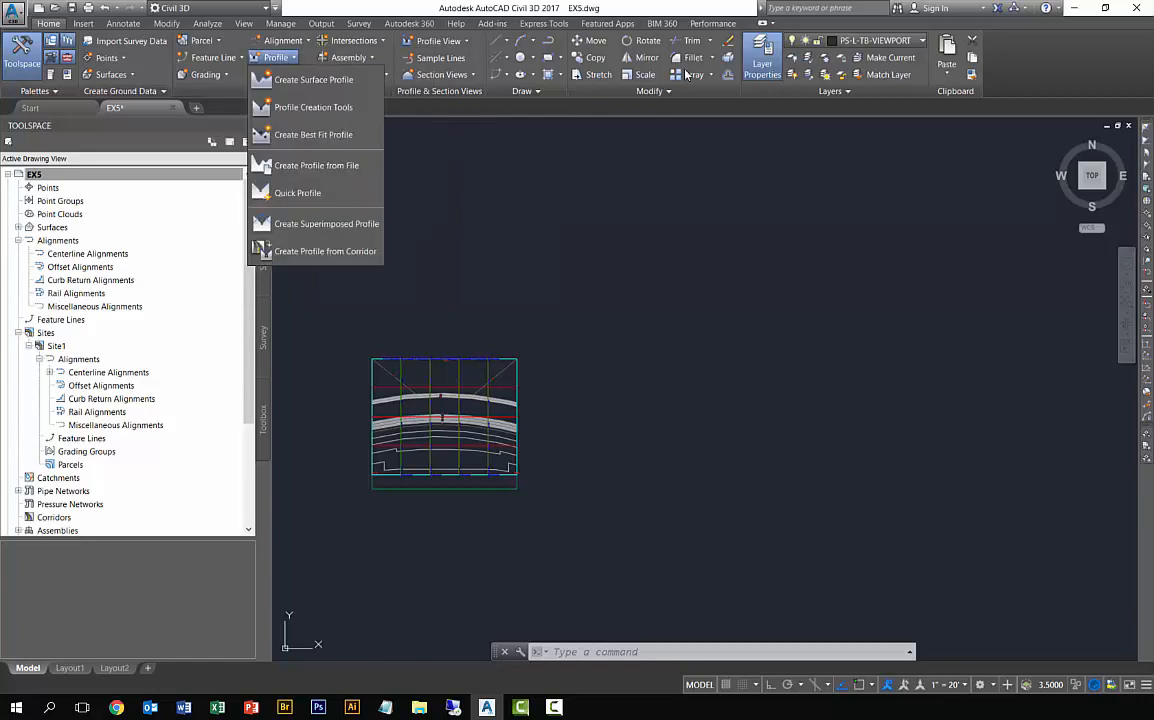
pyautogui.click(321, 84)
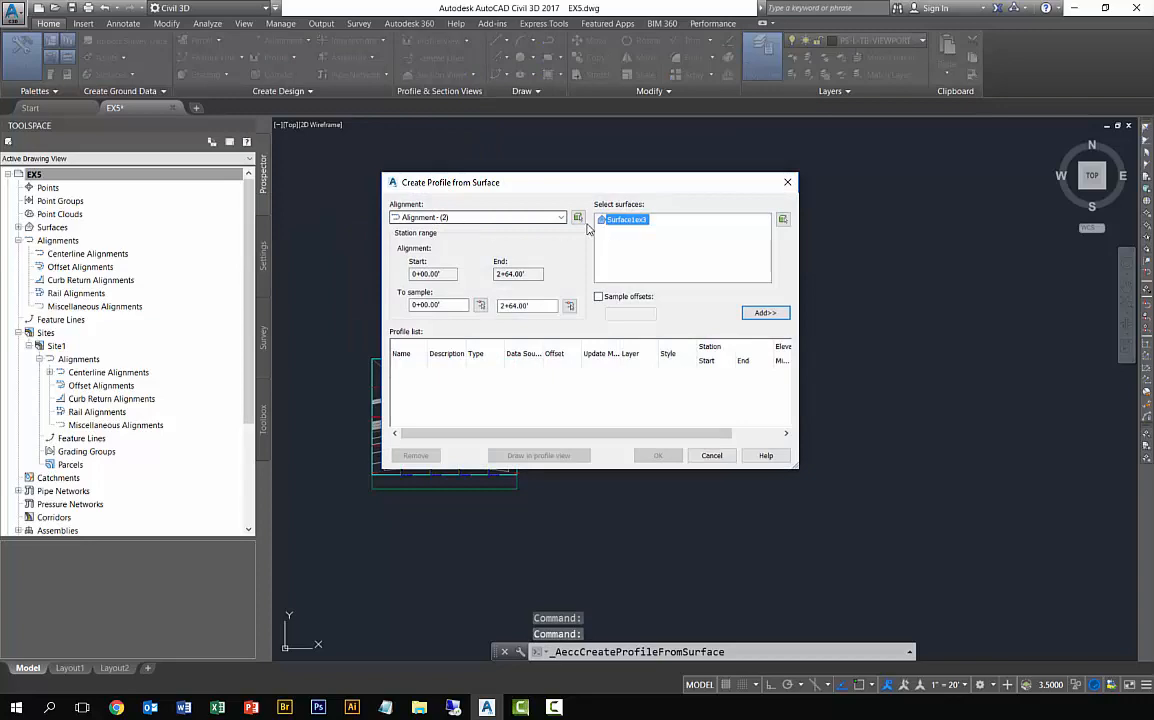
pyautogui.click(561, 217)
pyautogui.click(438, 229)
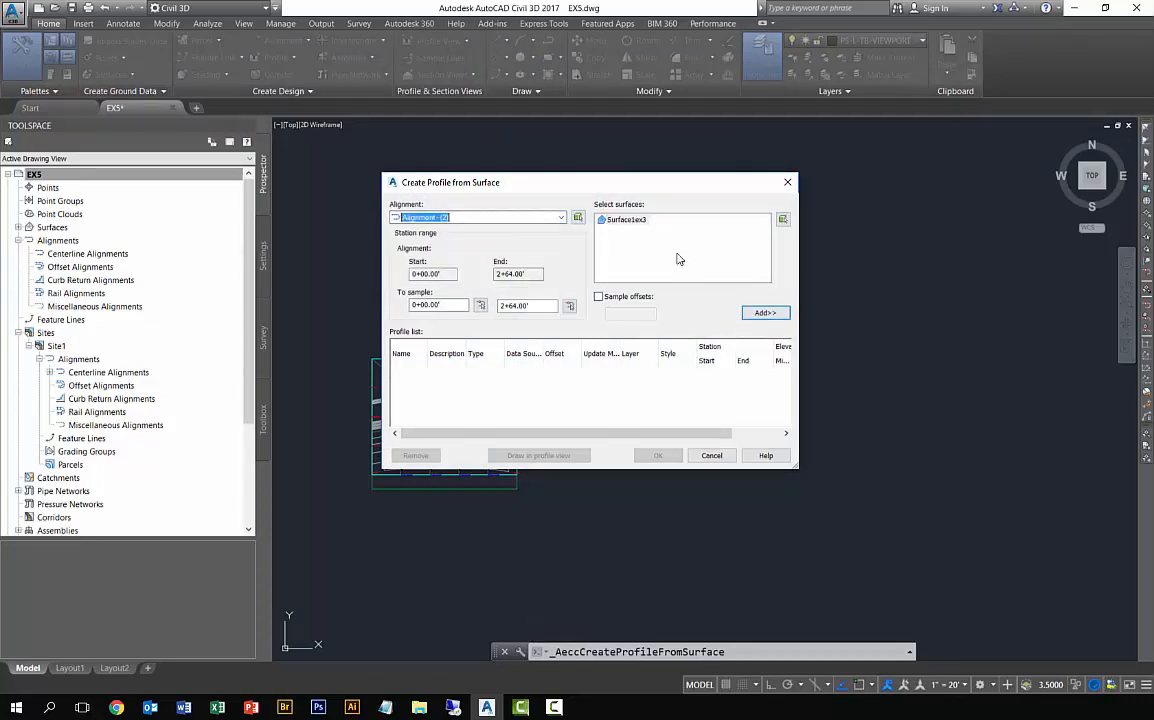
pyautogui.click(628, 220)
pyautogui.click(765, 313)
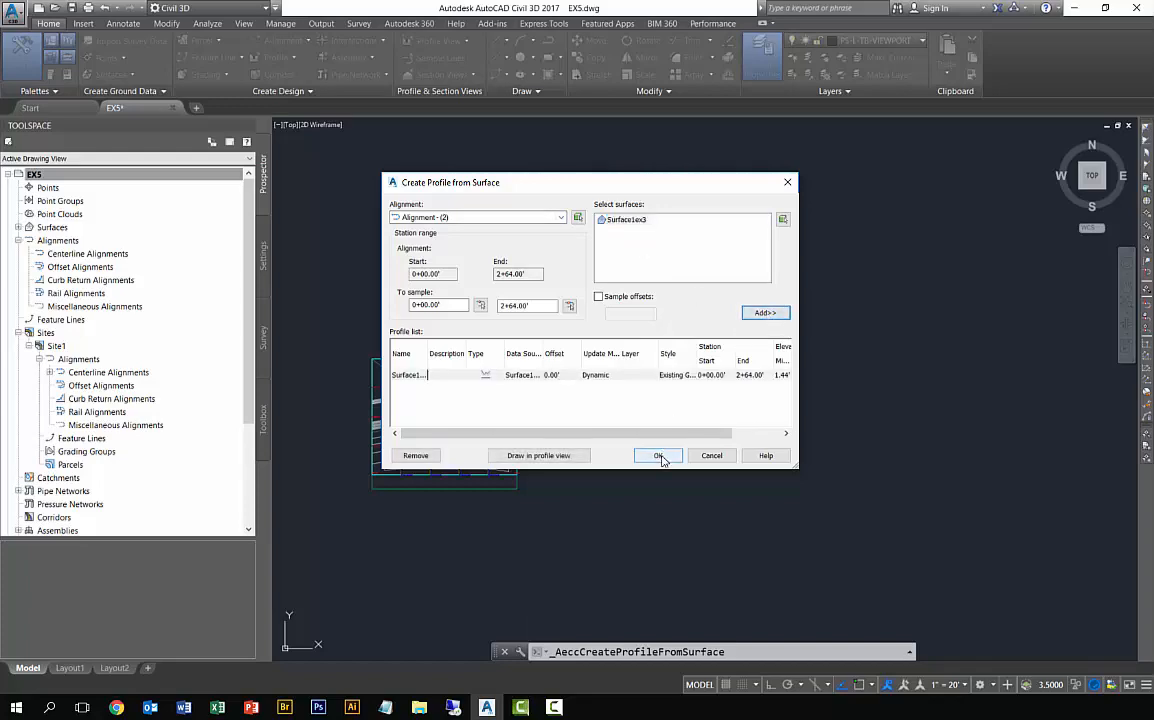
pyautogui.click(659, 457)
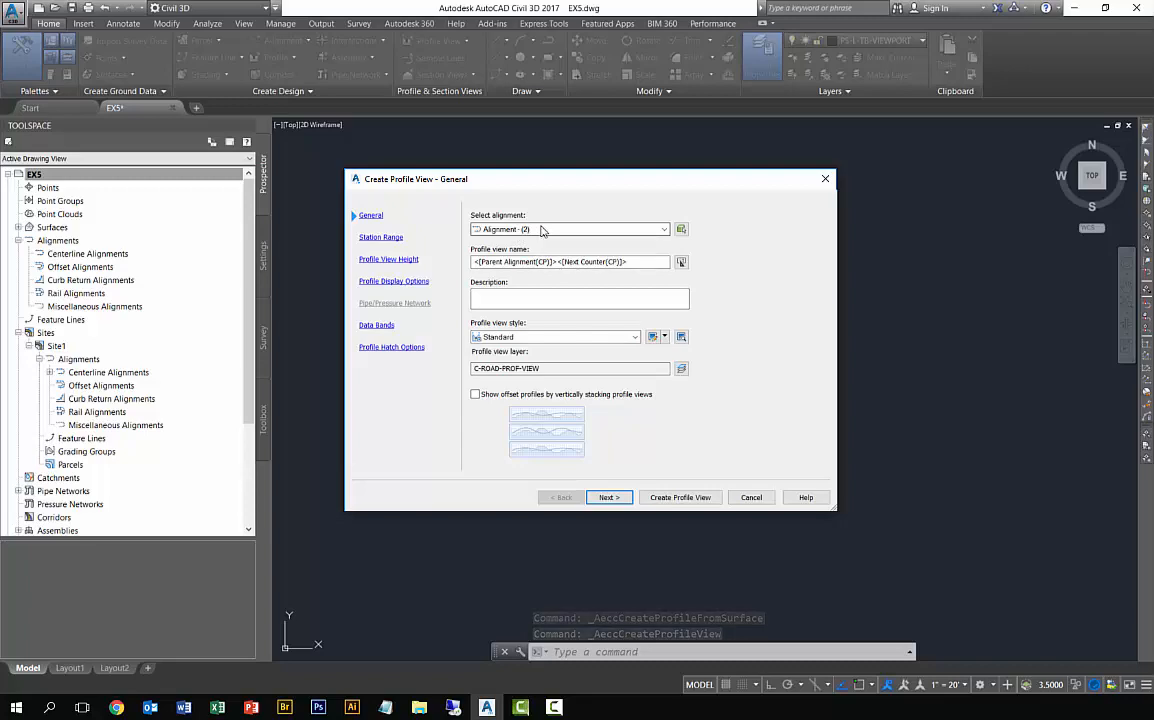
# Step: Create the profile view for Alignment - (2), described as C1 with the Standard-NoZ style, placed above and to the right of the site plan
pyautogui.click(560, 298)
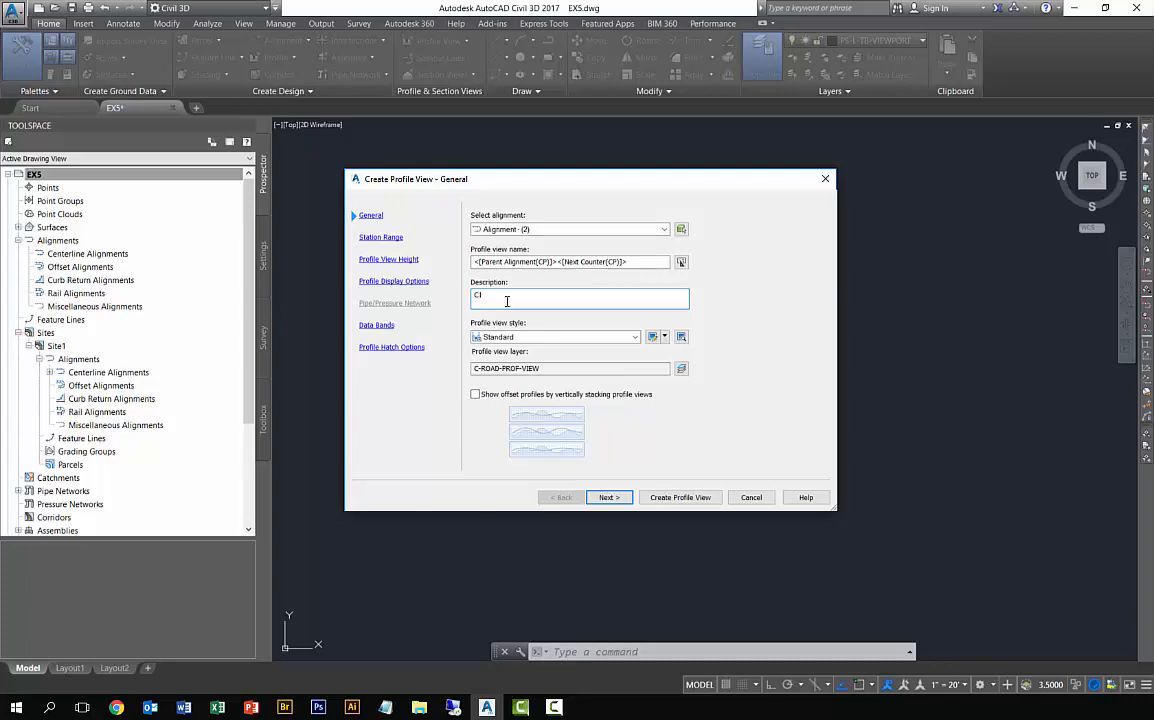
pyautogui.click(572, 337)
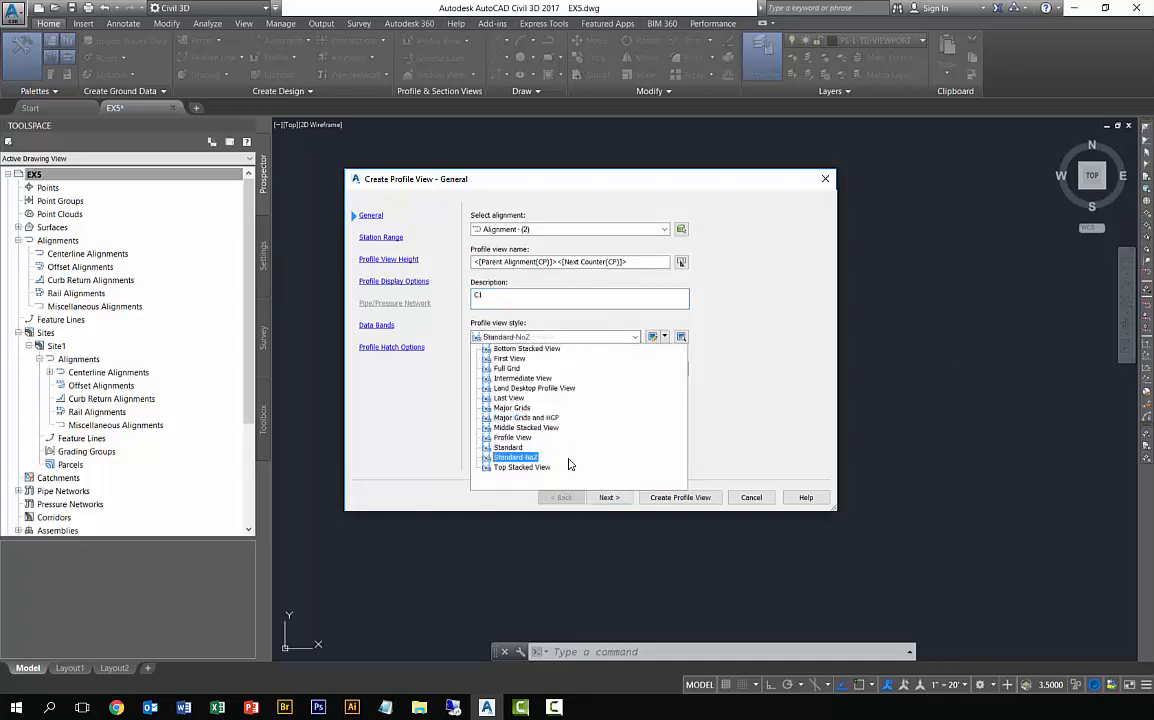
pyautogui.click(527, 458)
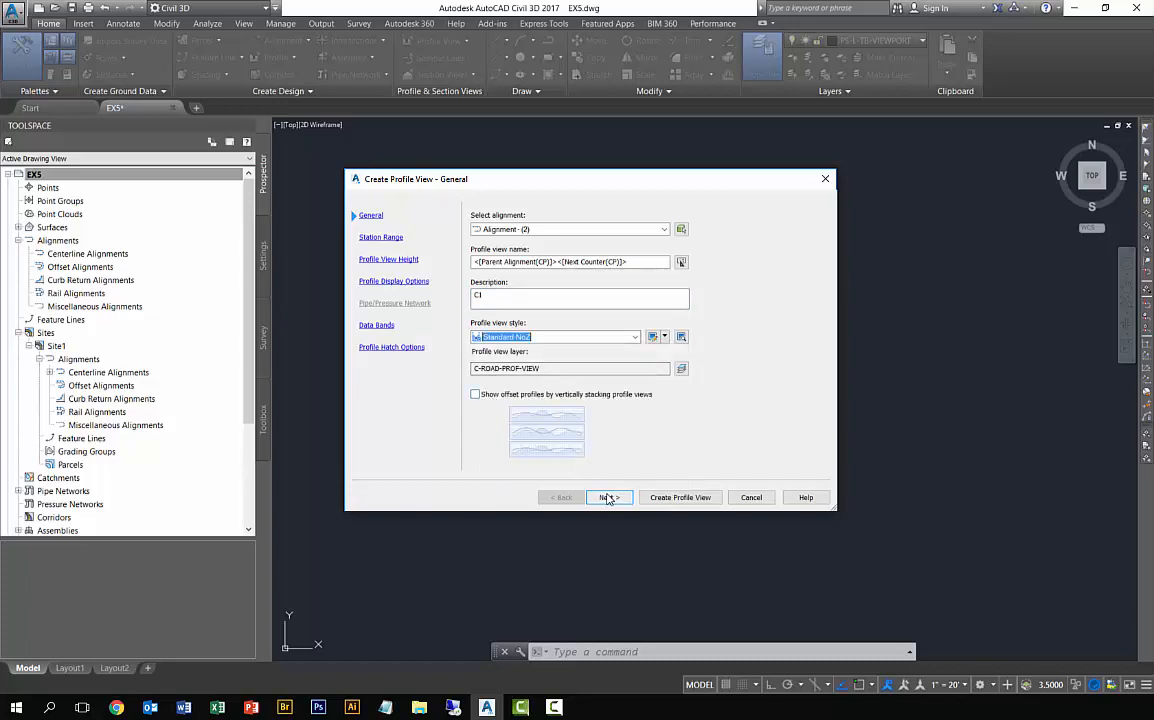
pyautogui.click(680, 497)
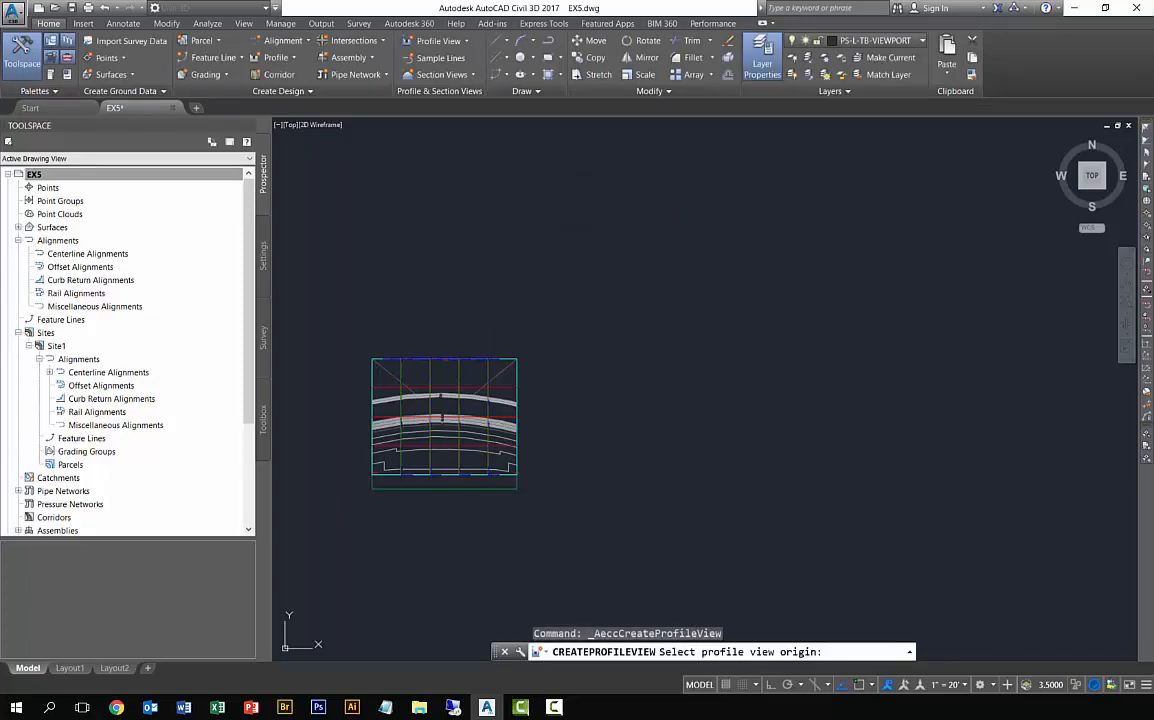
pyautogui.click(569, 178)
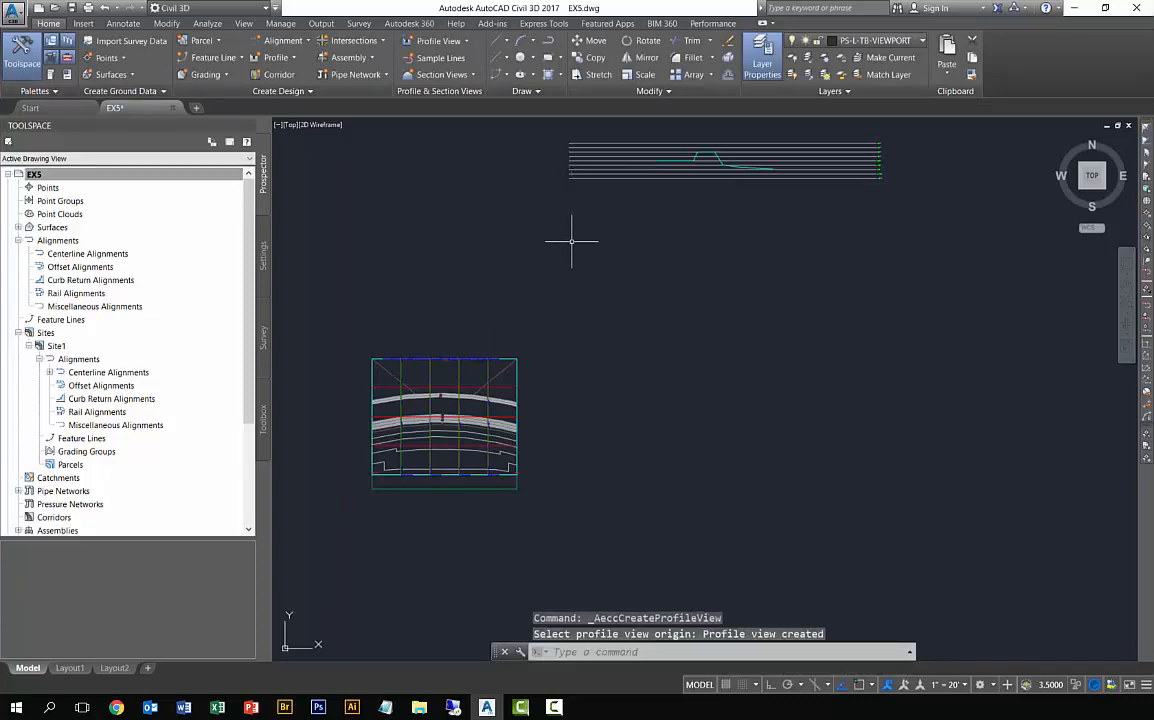
pyautogui.press('Return')
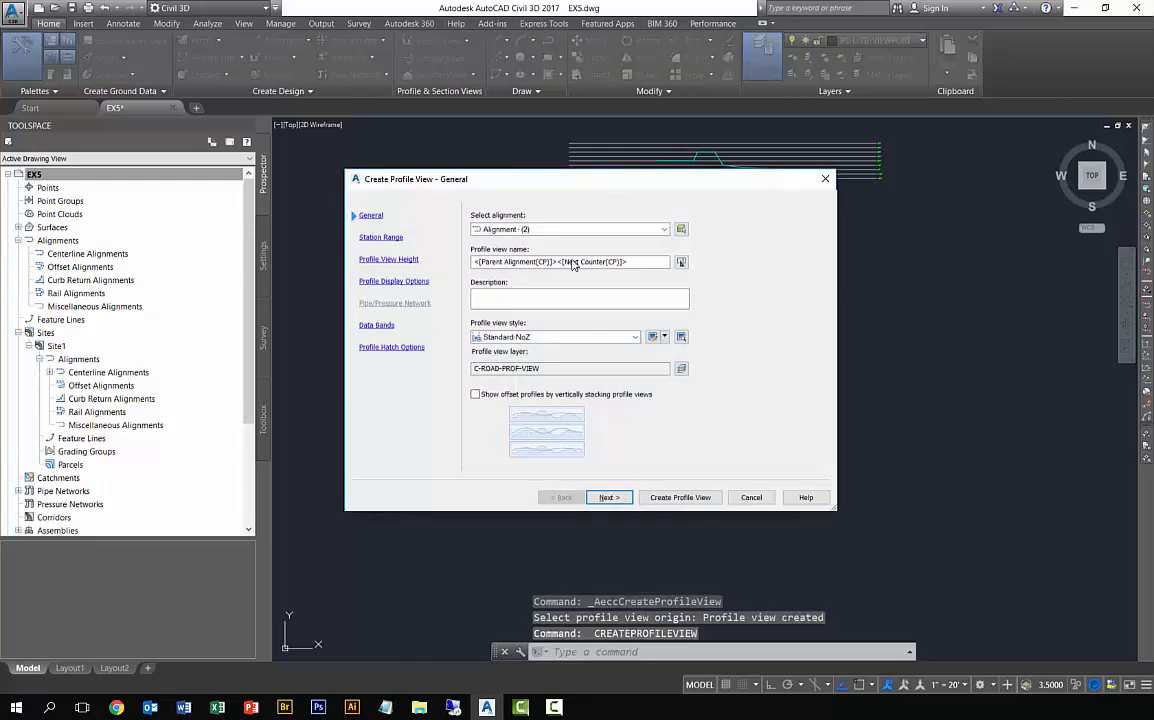
pyautogui.click(751, 497)
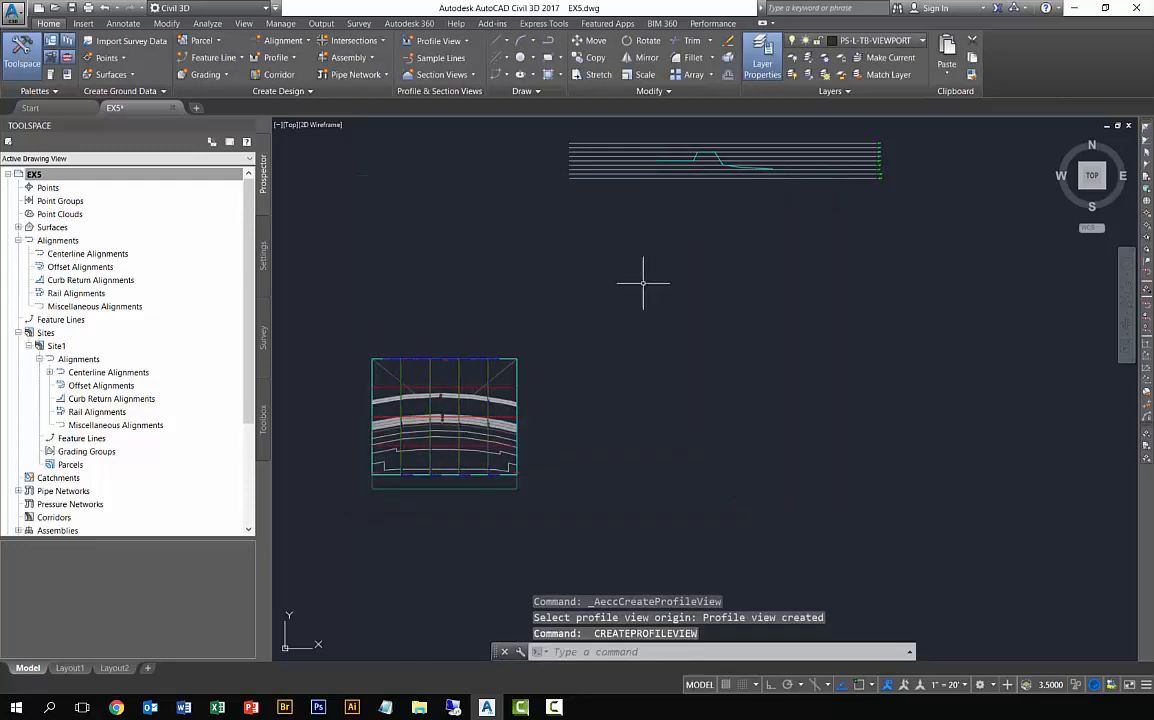
# Step: Sample a surface profile from Surface1ex3 along Alignment - (3) and send it to a profile view
pyautogui.click(276, 57)
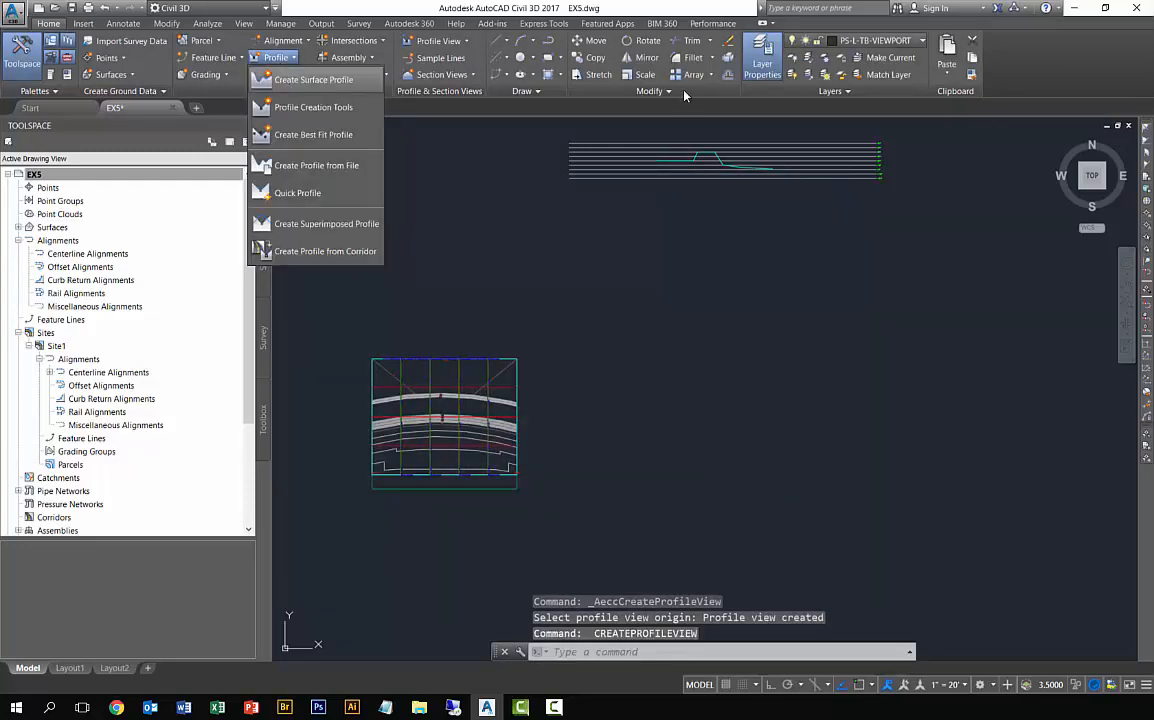
pyautogui.click(313, 79)
pyautogui.click(480, 218)
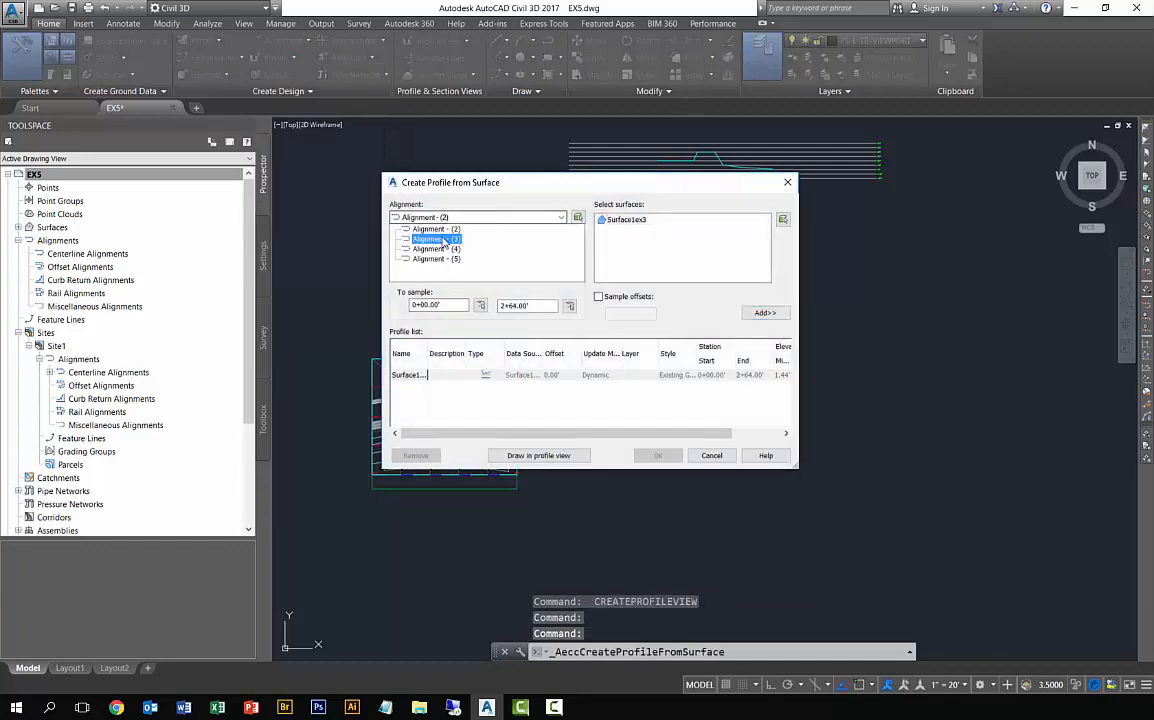
pyautogui.click(436, 240)
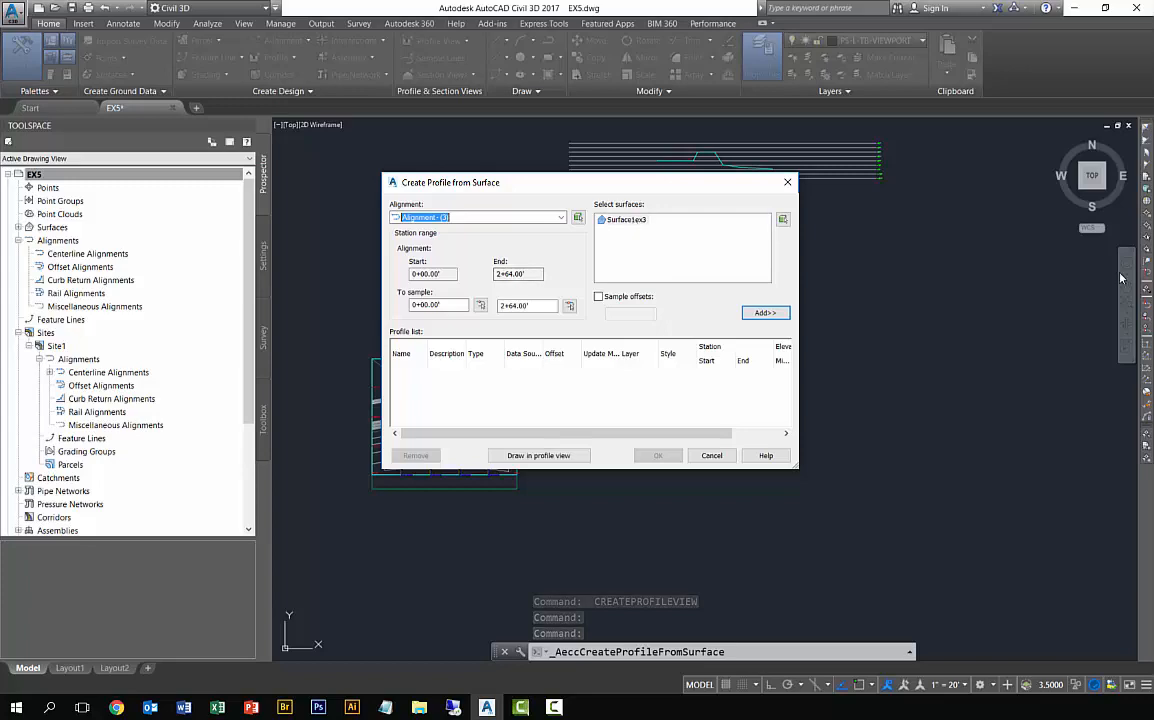
pyautogui.click(765, 312)
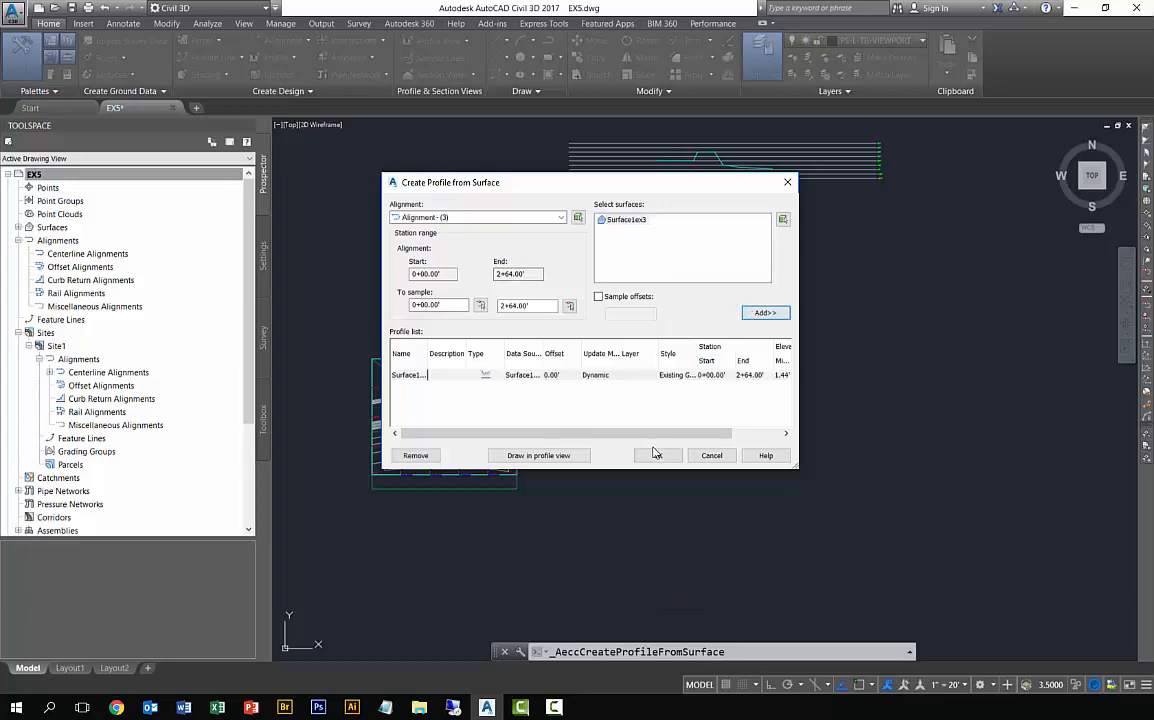
pyautogui.click(547, 458)
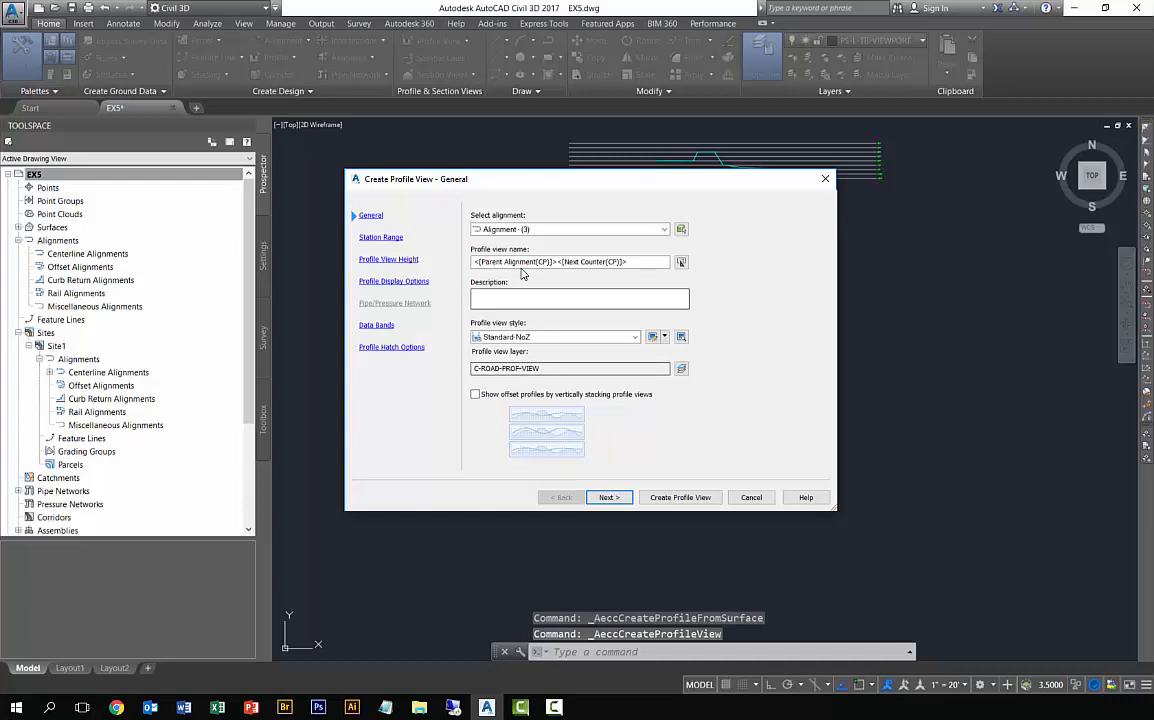
# Step: Create the profile view for Alignment - (3), described as c2, placed directly below the first profile view and aligned with its left edge
pyautogui.click(495, 298)
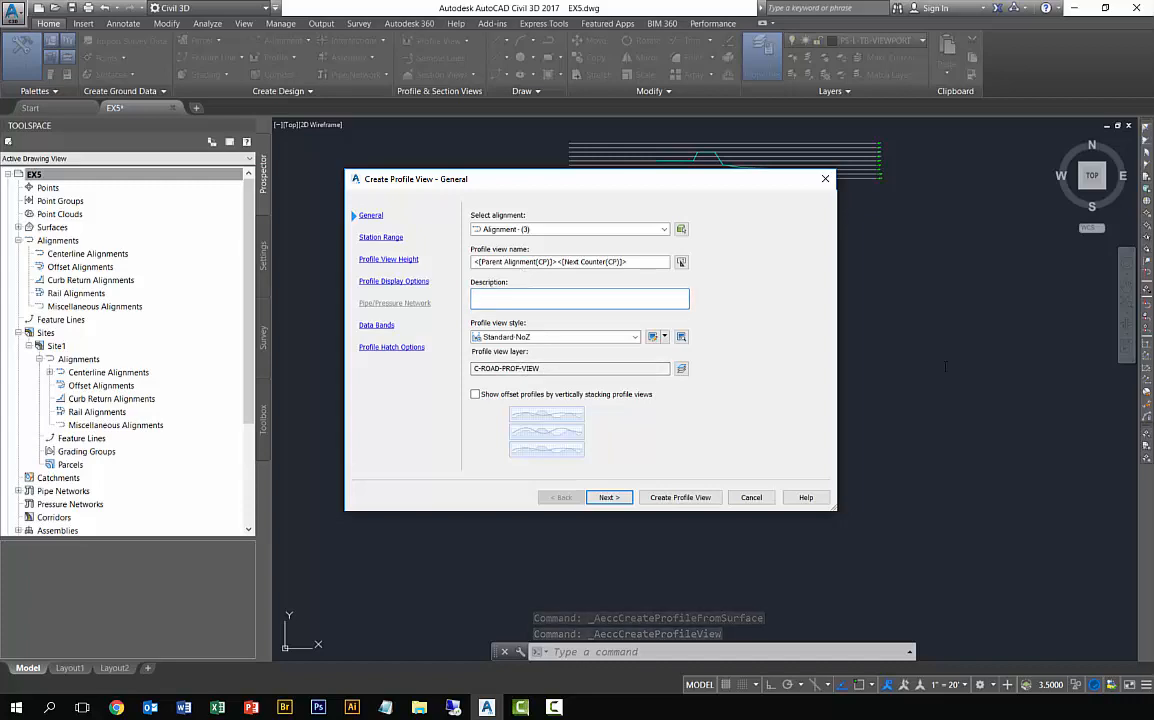
pyautogui.write('c2')
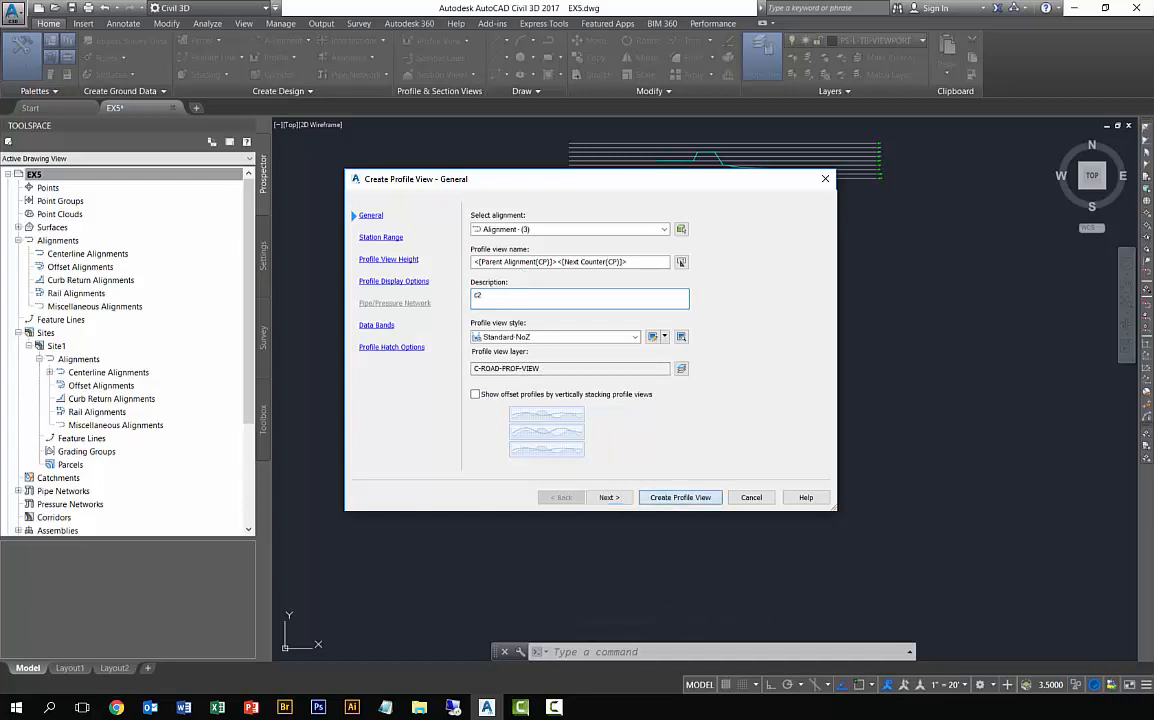
pyautogui.click(680, 497)
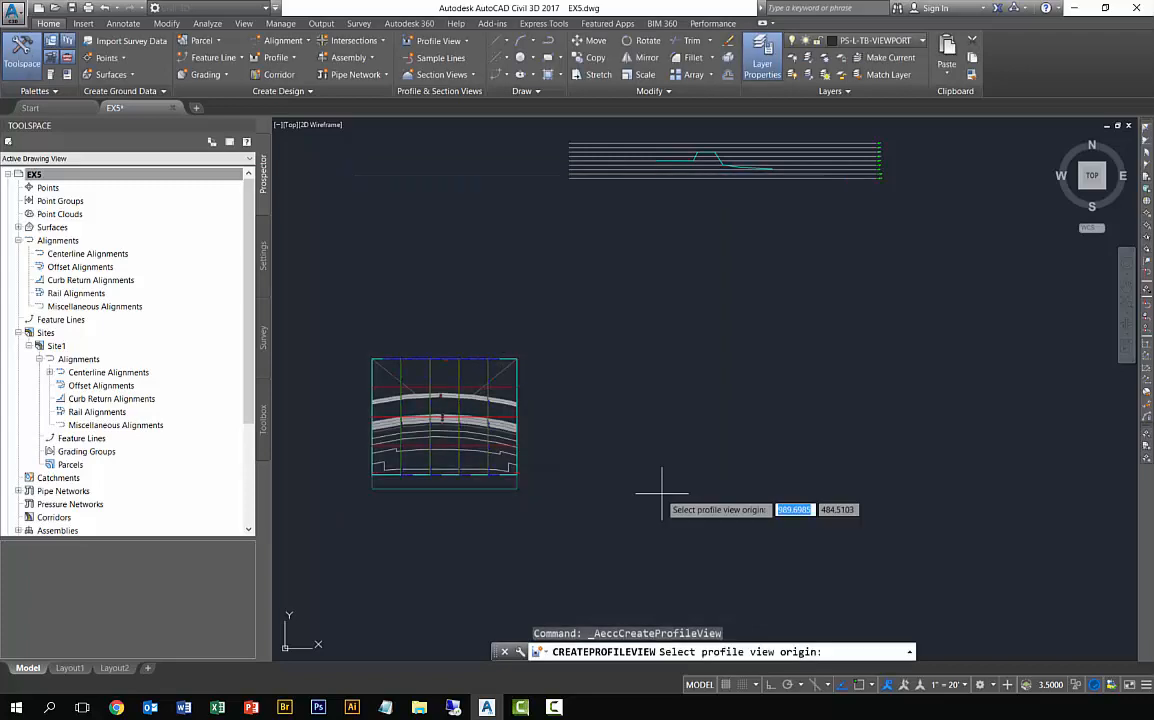
pyautogui.click(569, 251)
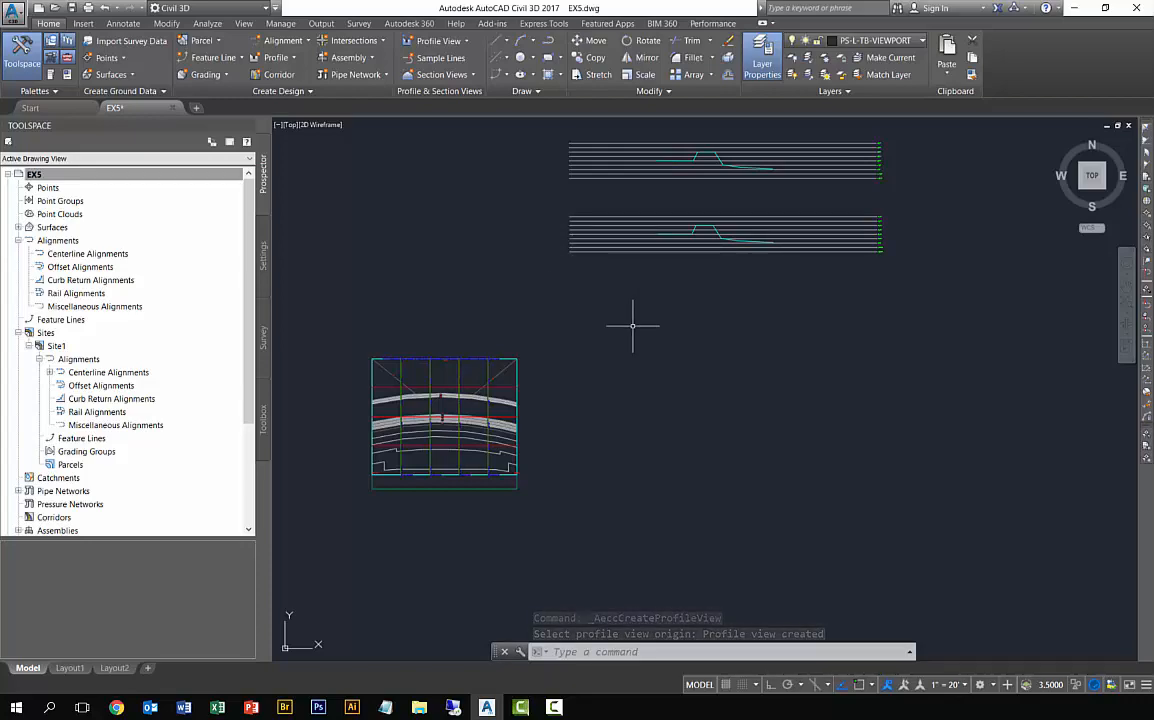
# Step: Sample a surface profile from Surface1ex3 along Alignment - (4)
pyautogui.click(276, 57)
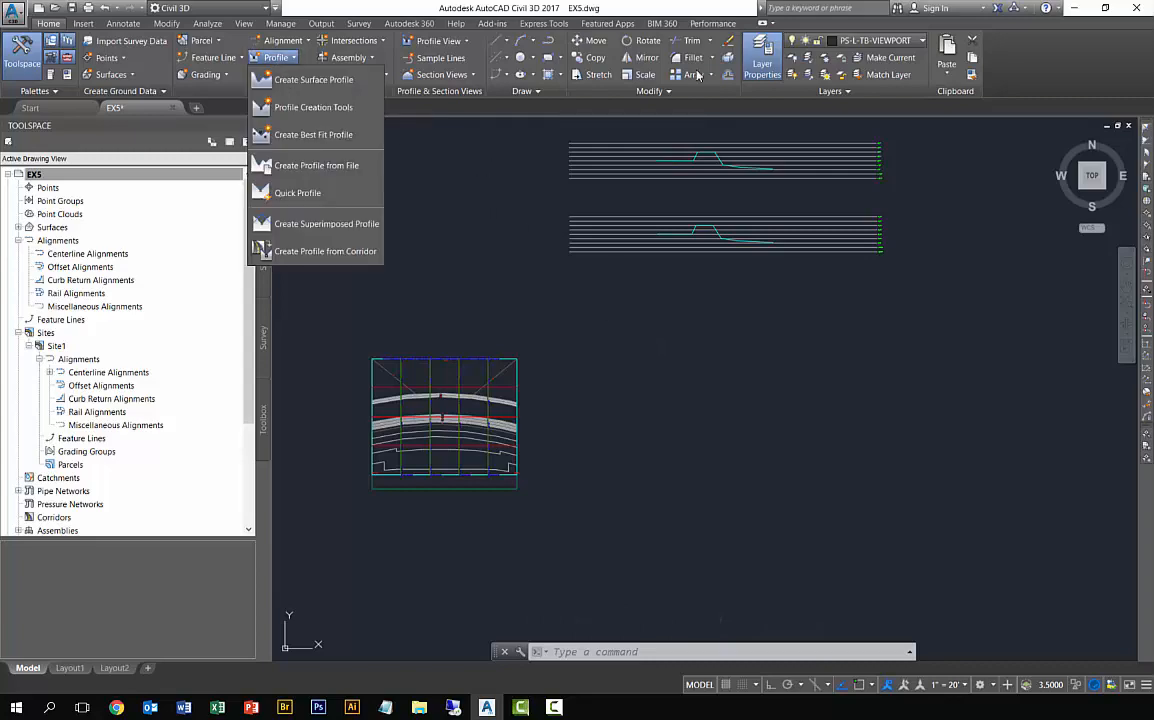
pyautogui.click(282, 78)
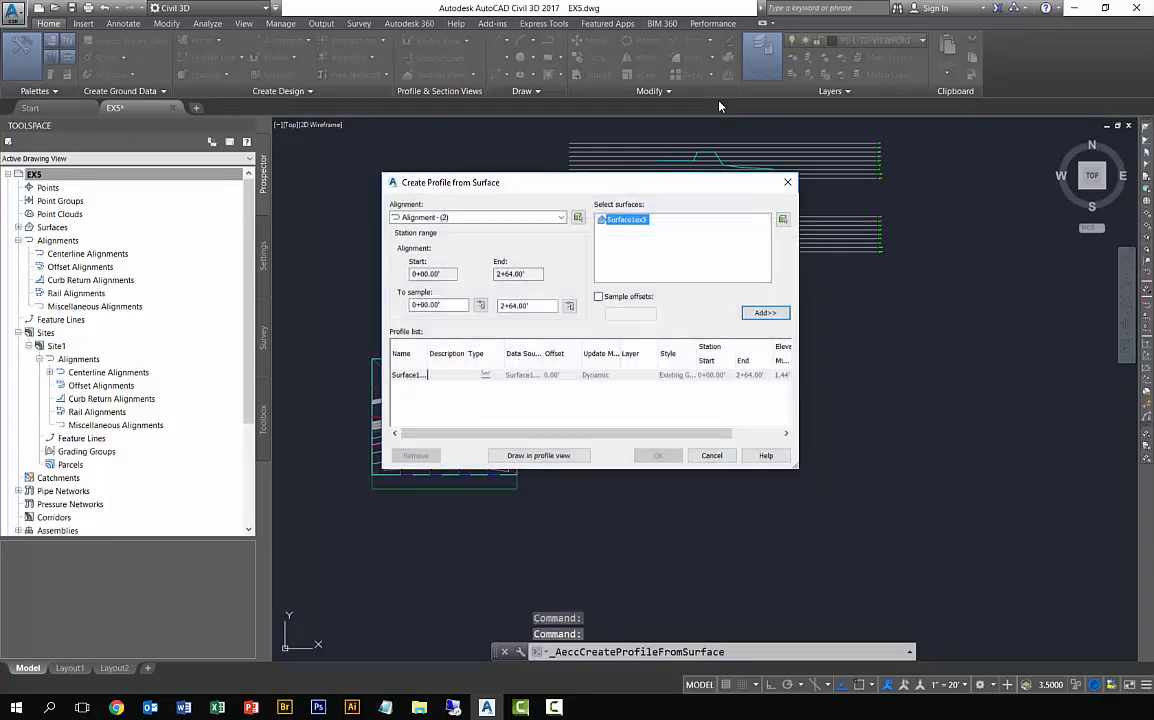
pyautogui.click(540, 217)
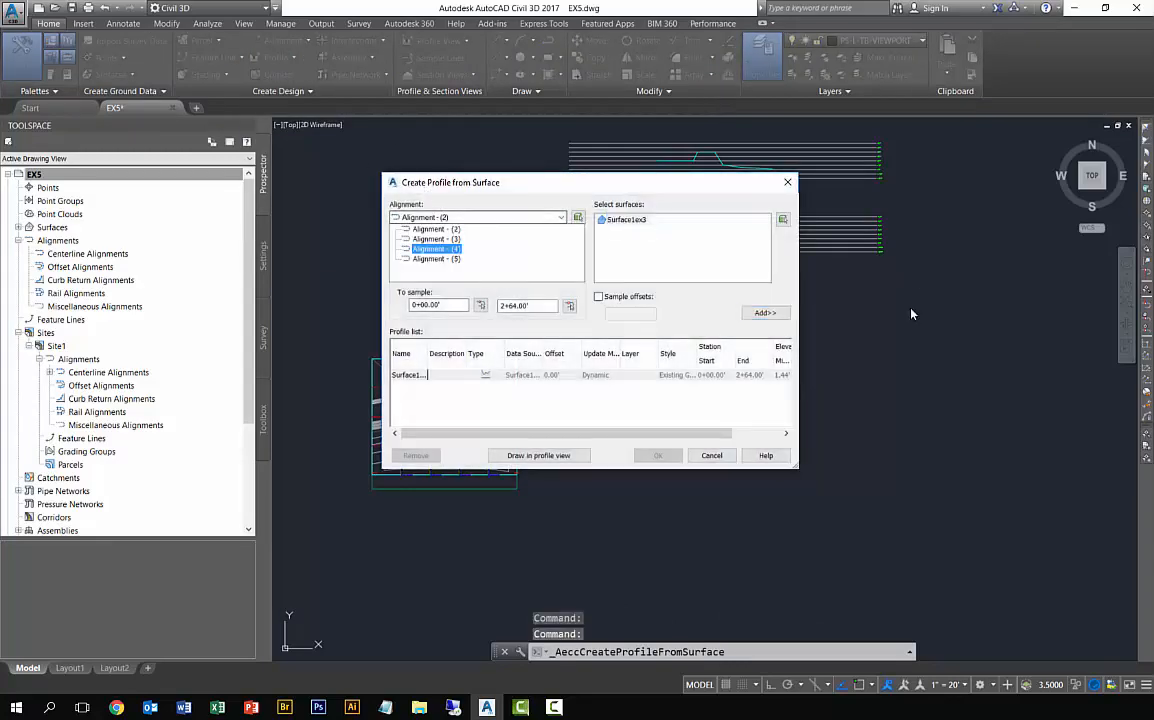
pyautogui.press('Return')
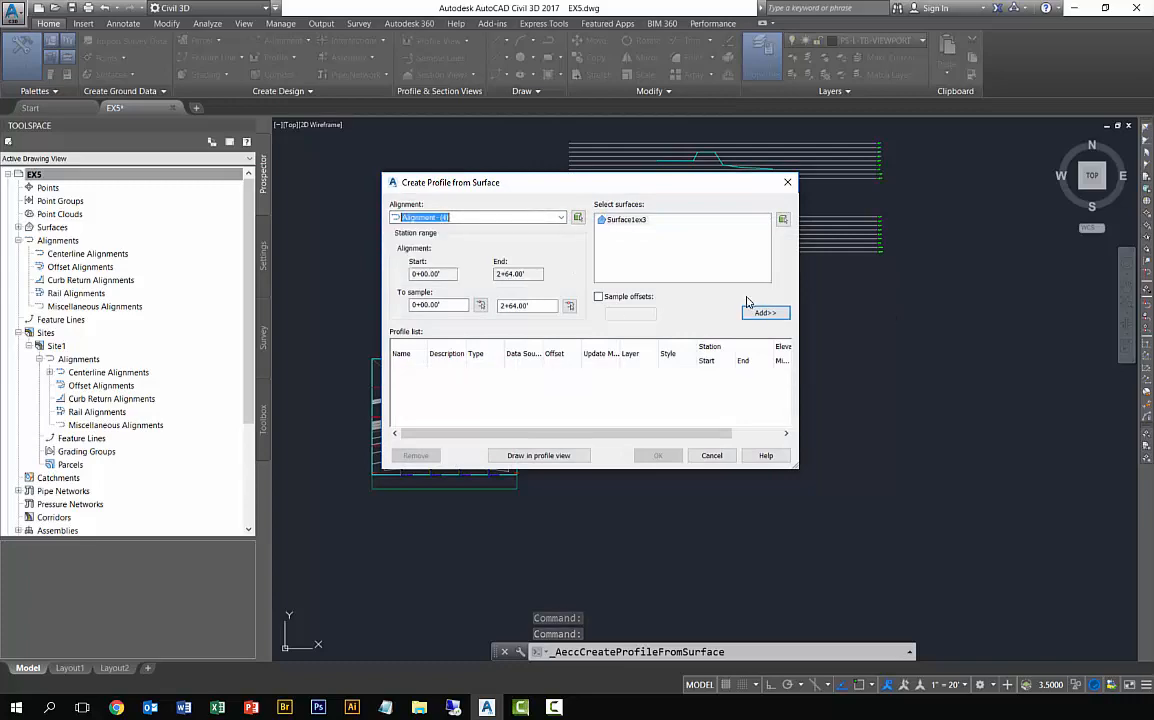
pyautogui.press('Tab')
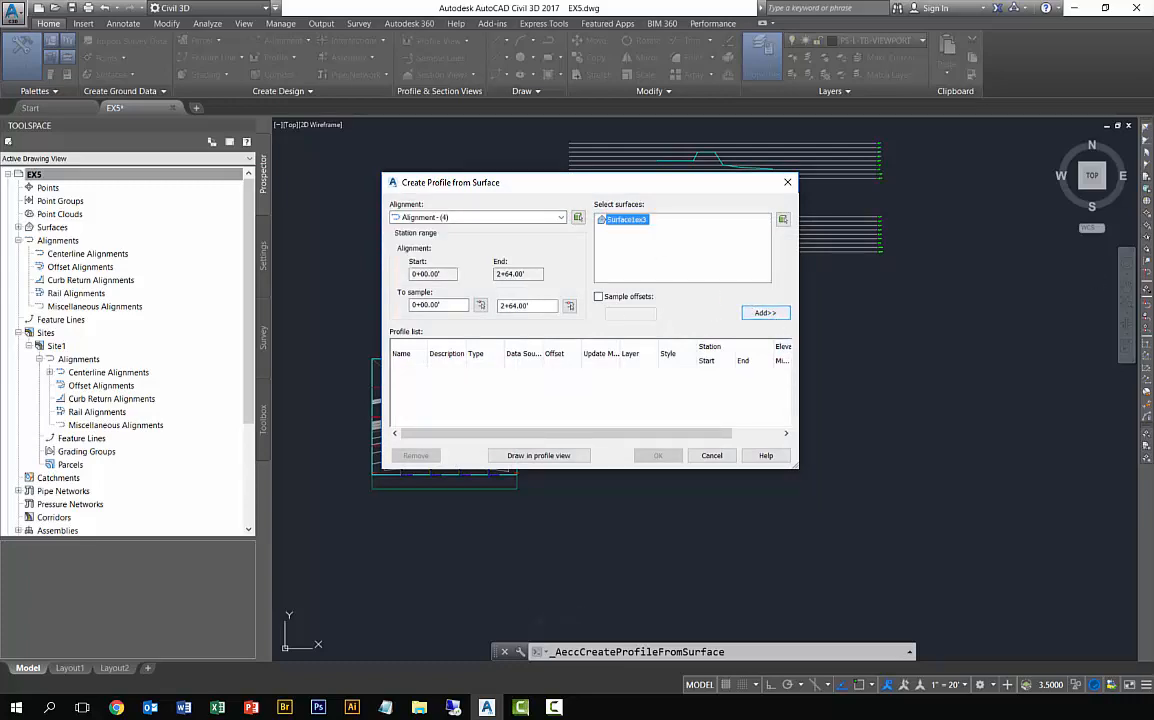
pyautogui.press('Return')
pyautogui.press('Return')
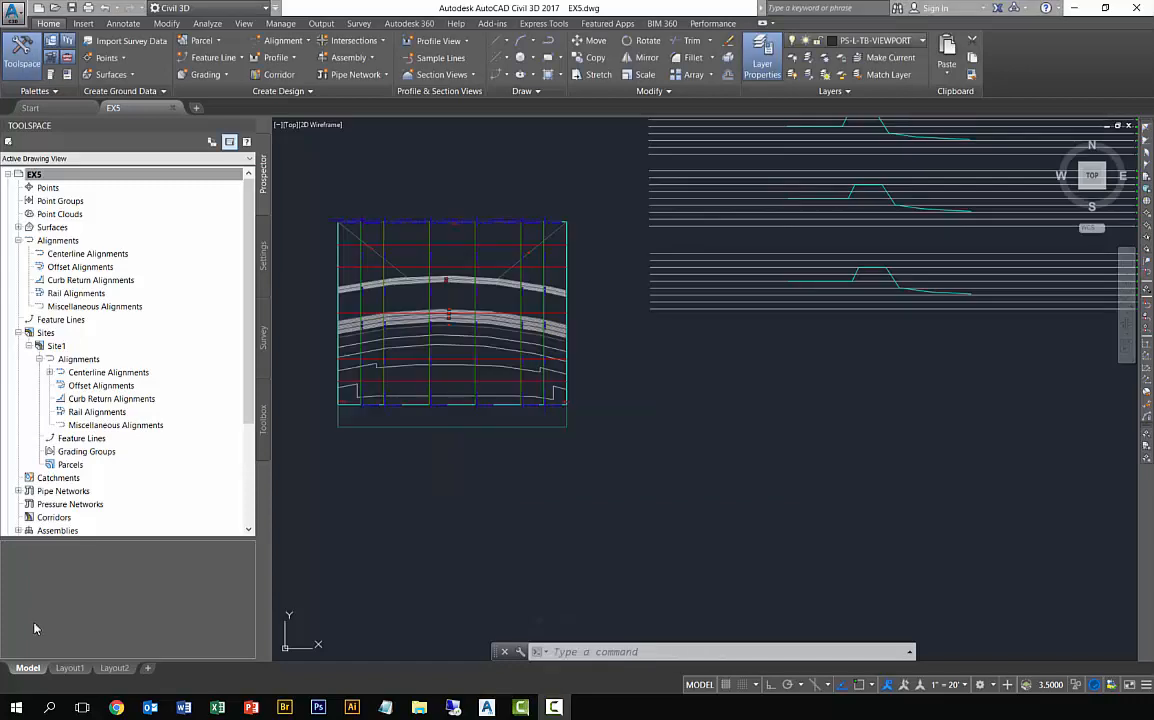
# Step: Begin an alignment from objects using the uppermost red horizontal grid line of the site plan and accept its left-to-right direction
pyautogui.scroll(-2, 458, 526)
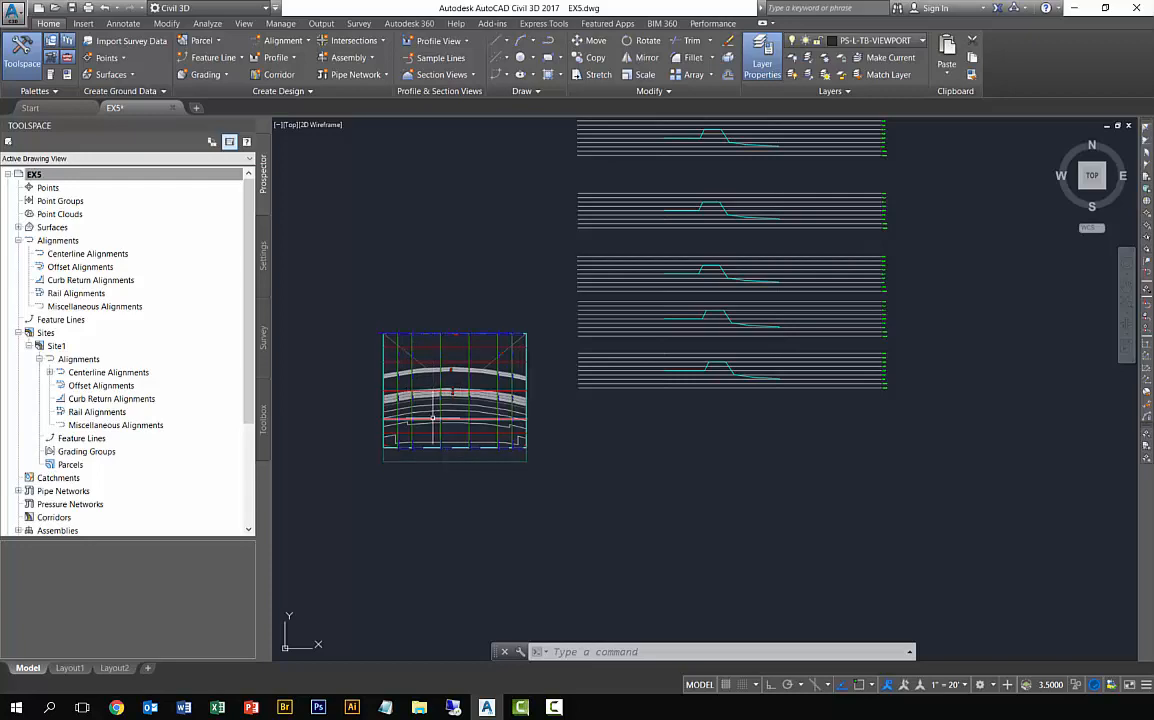
pyautogui.moveTo(433, 432)
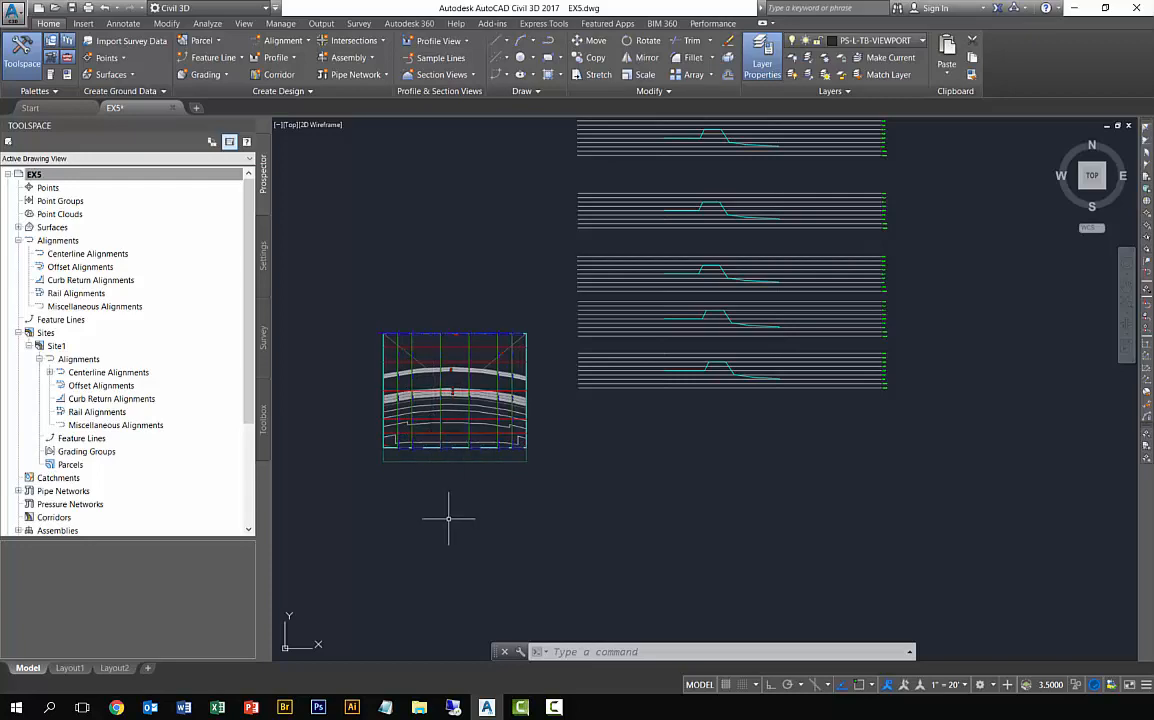
pyautogui.click(283, 40)
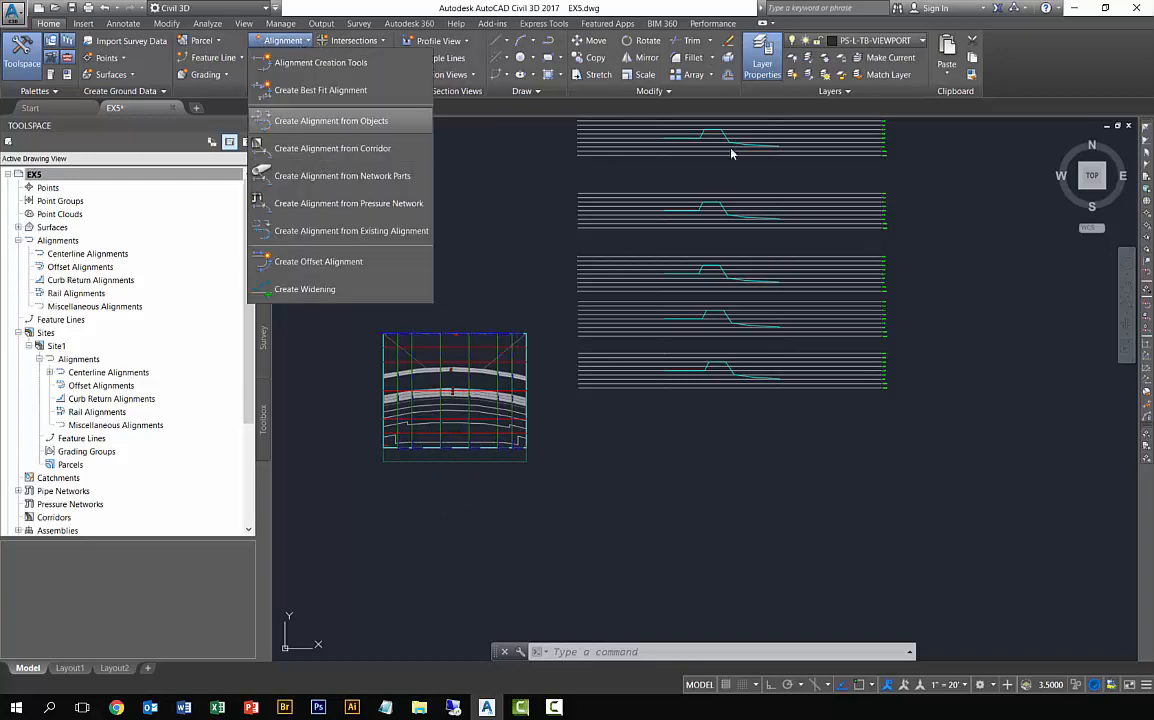
pyautogui.click(331, 120)
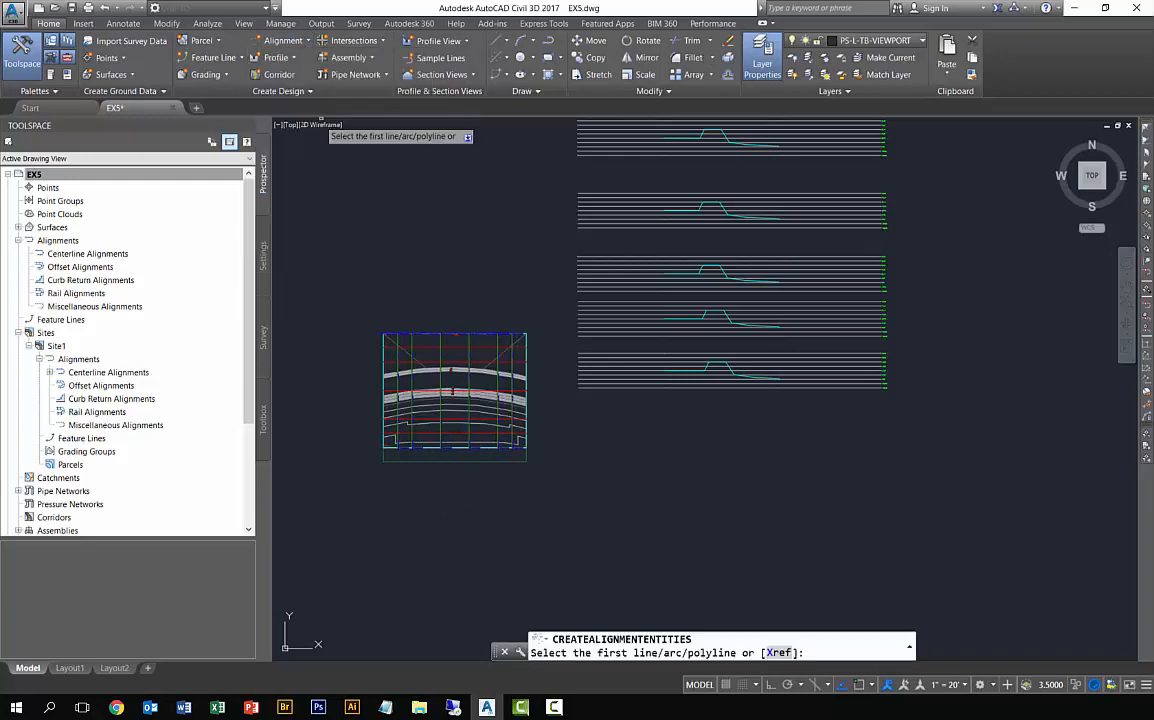
pyautogui.click(391, 348)
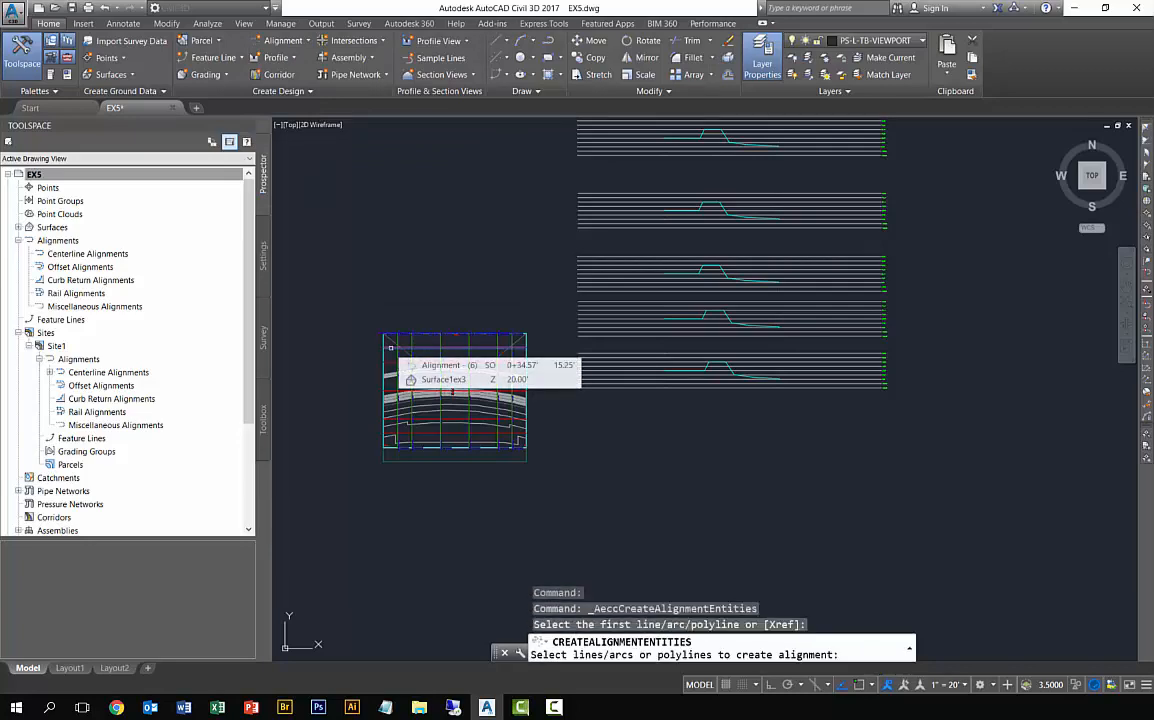
pyautogui.press('Return')
pyautogui.press('Return')
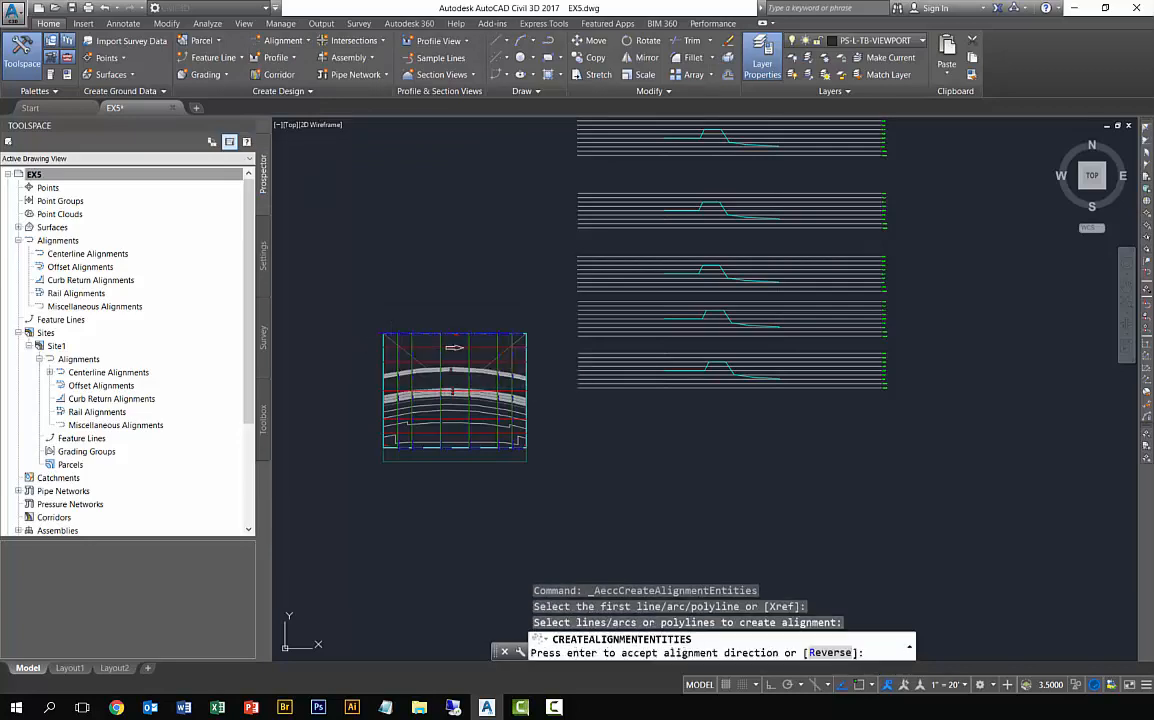
# Step: Create the alignment in Site1 with description T1 and T1- prefixed to its name, without erasing the existing entities
pyautogui.click(121, 349)
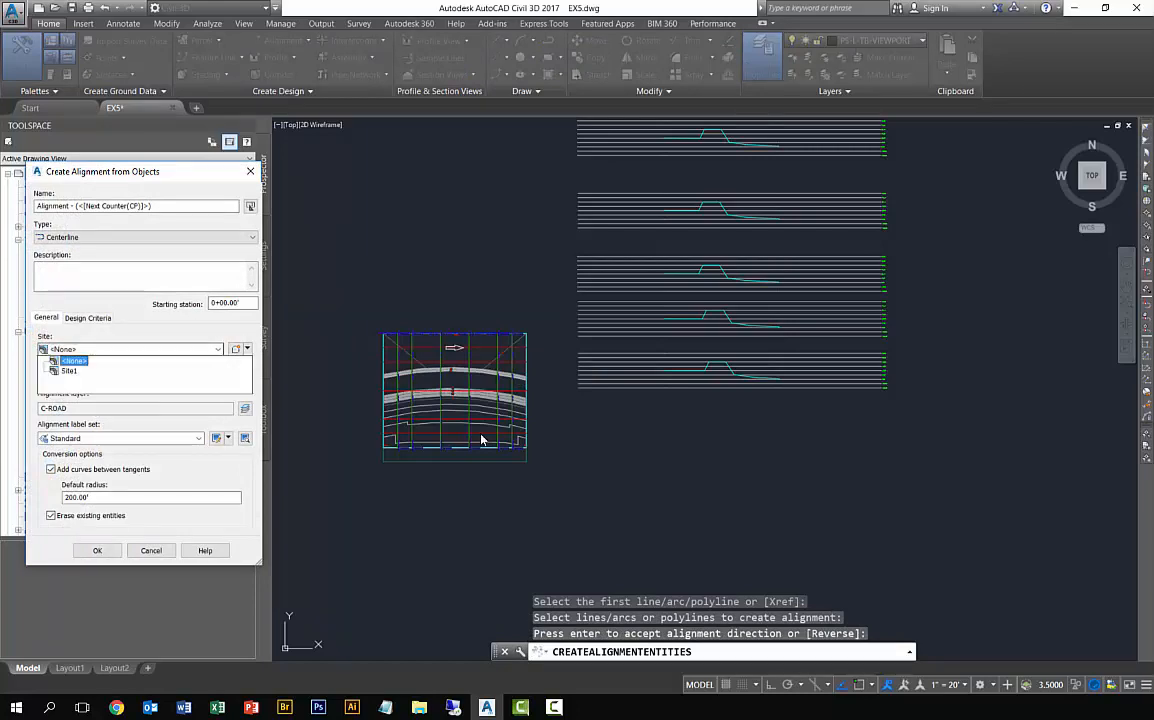
pyautogui.click(115, 371)
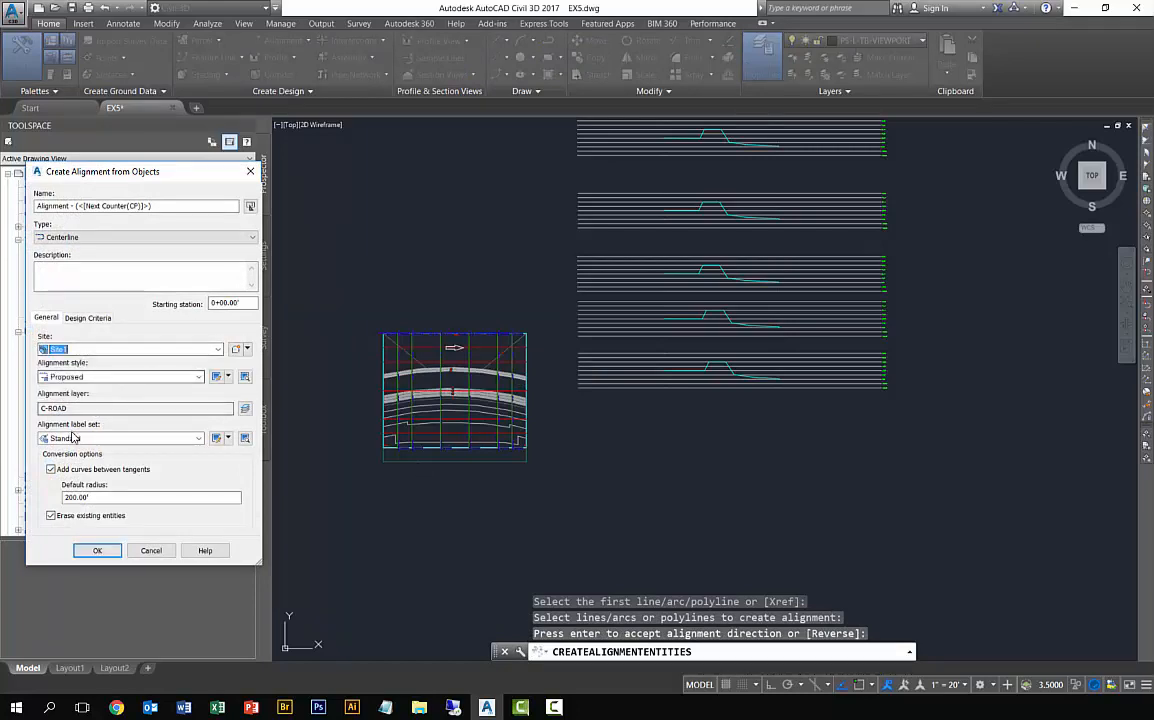
pyautogui.click(51, 516)
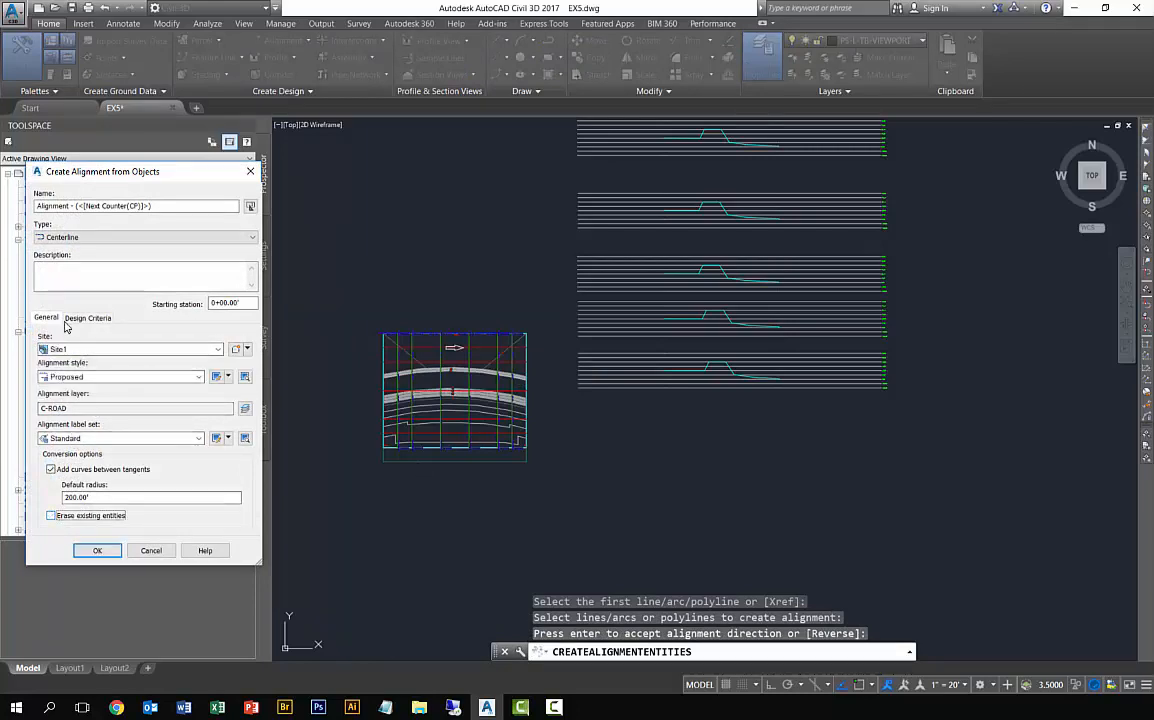
pyautogui.click(61, 285)
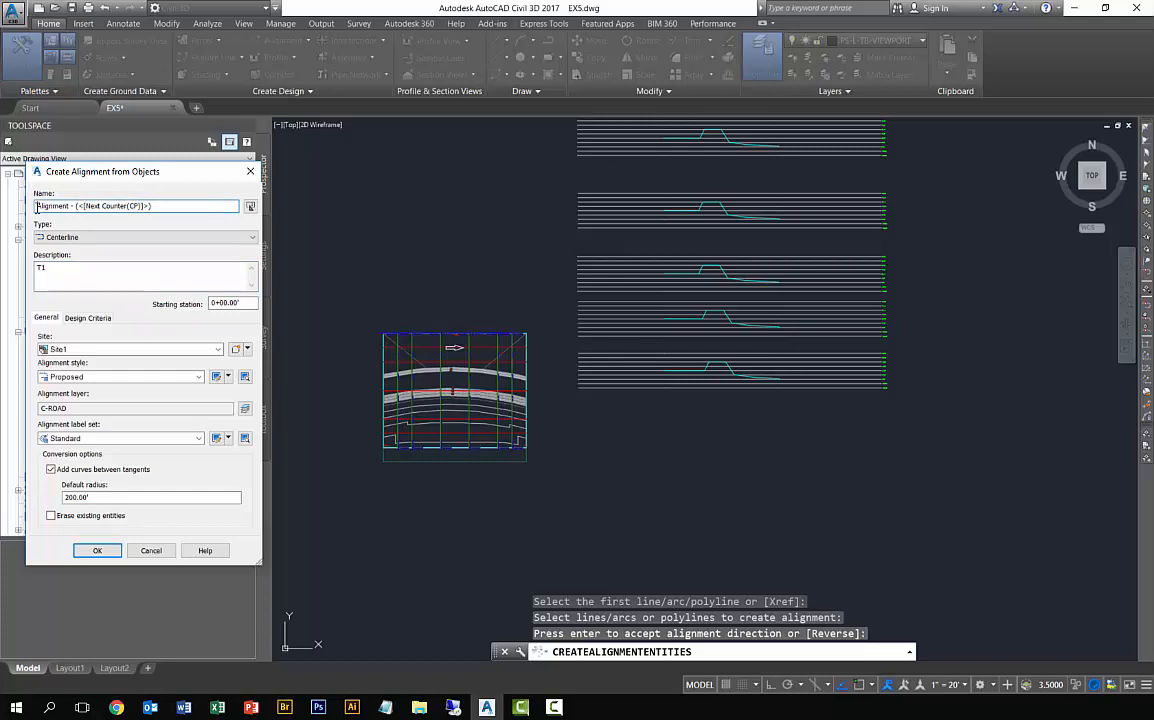
pyautogui.write('T1-')
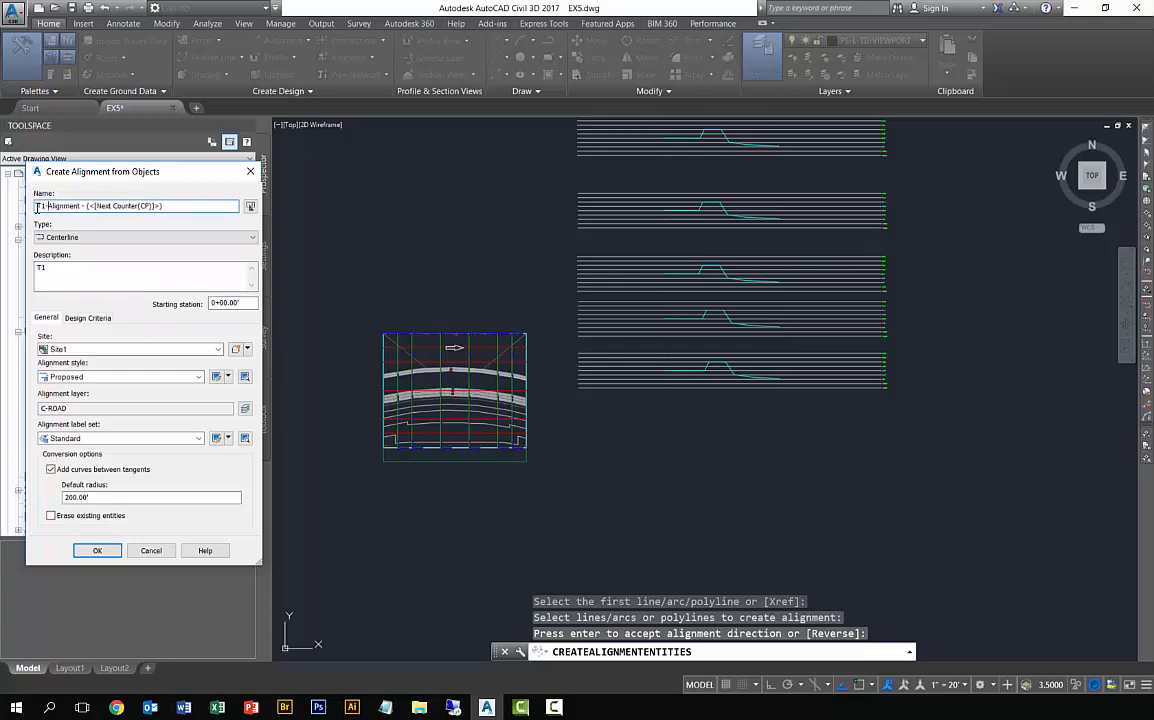
pyautogui.click(80, 551)
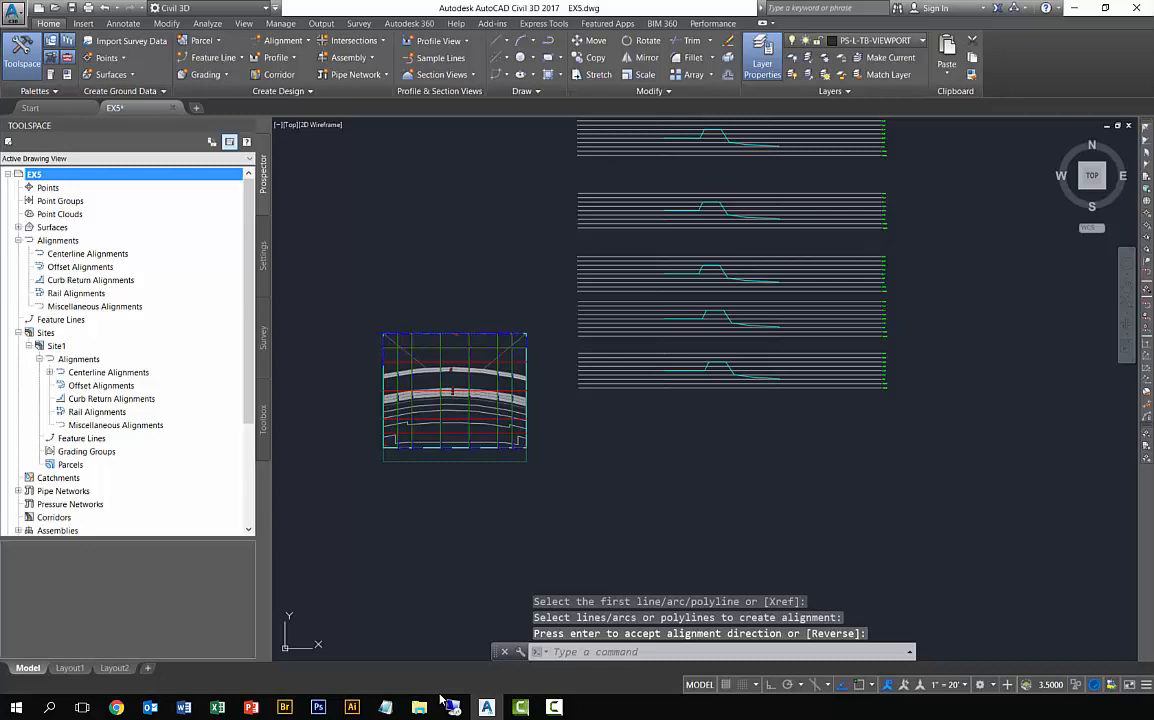
# Step: Sample a surface profile from Surface1ex3 along T1-Alignment - (1) and place its Standard-NoZ profile view just below the site plan
pyautogui.click(272, 57)
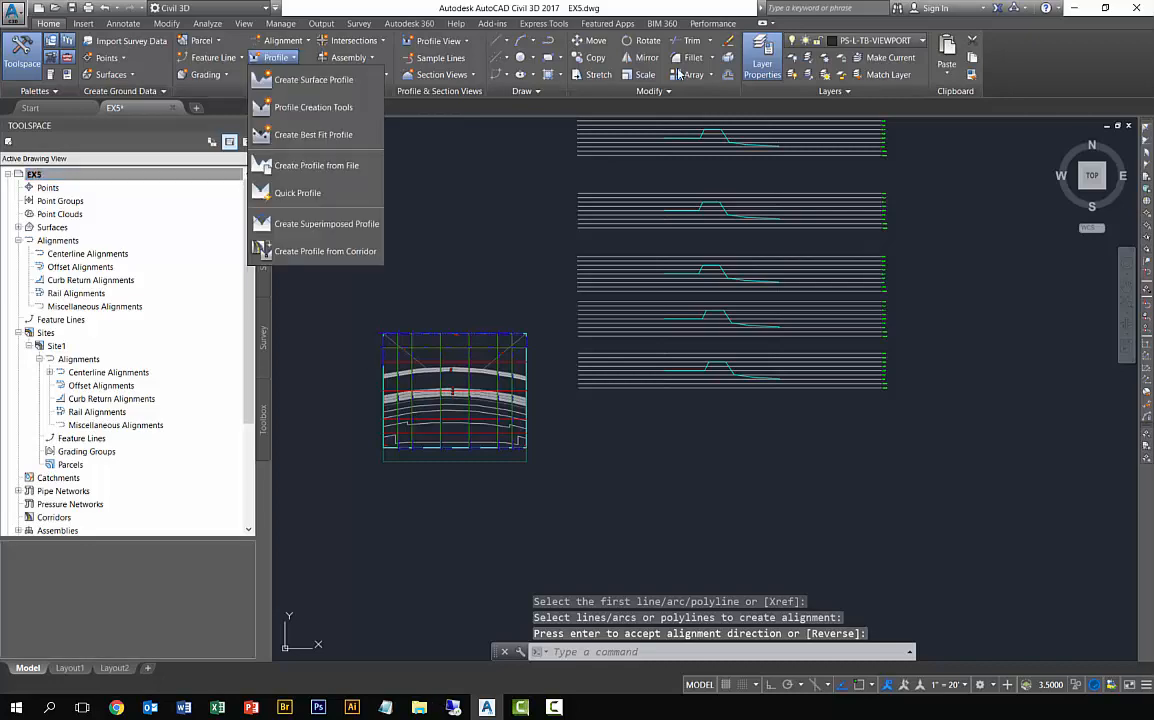
pyautogui.click(313, 79)
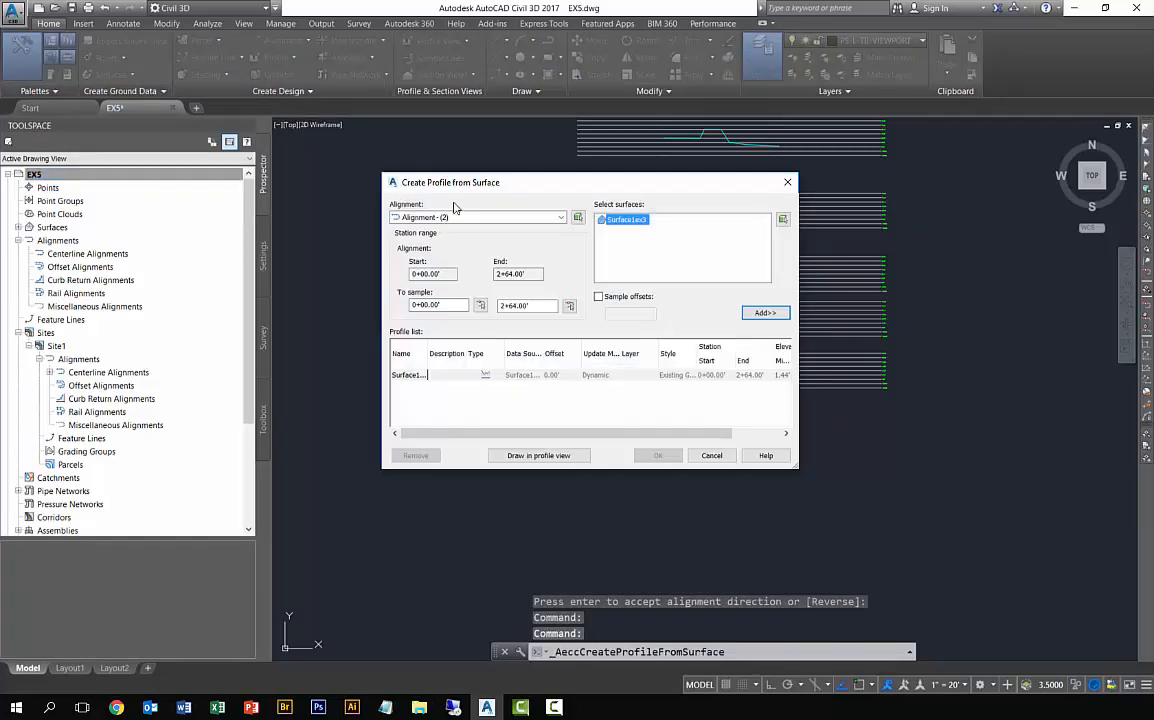
pyautogui.click(474, 219)
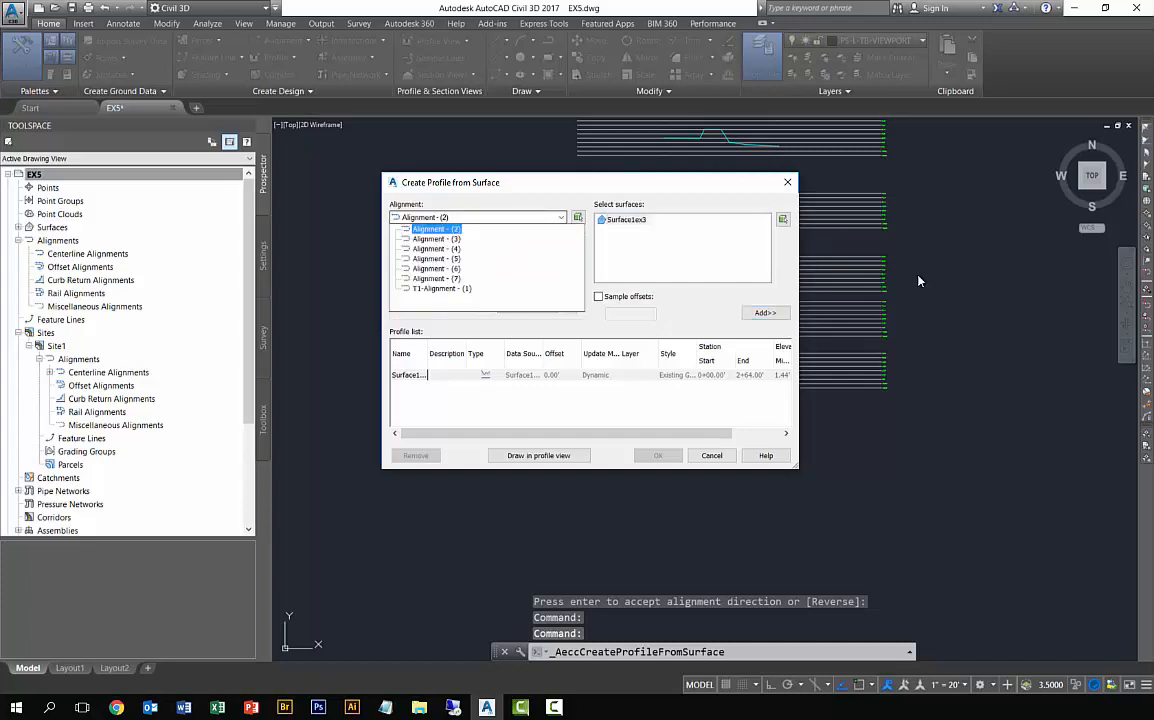
pyautogui.click(460, 291)
pyautogui.click(626, 219)
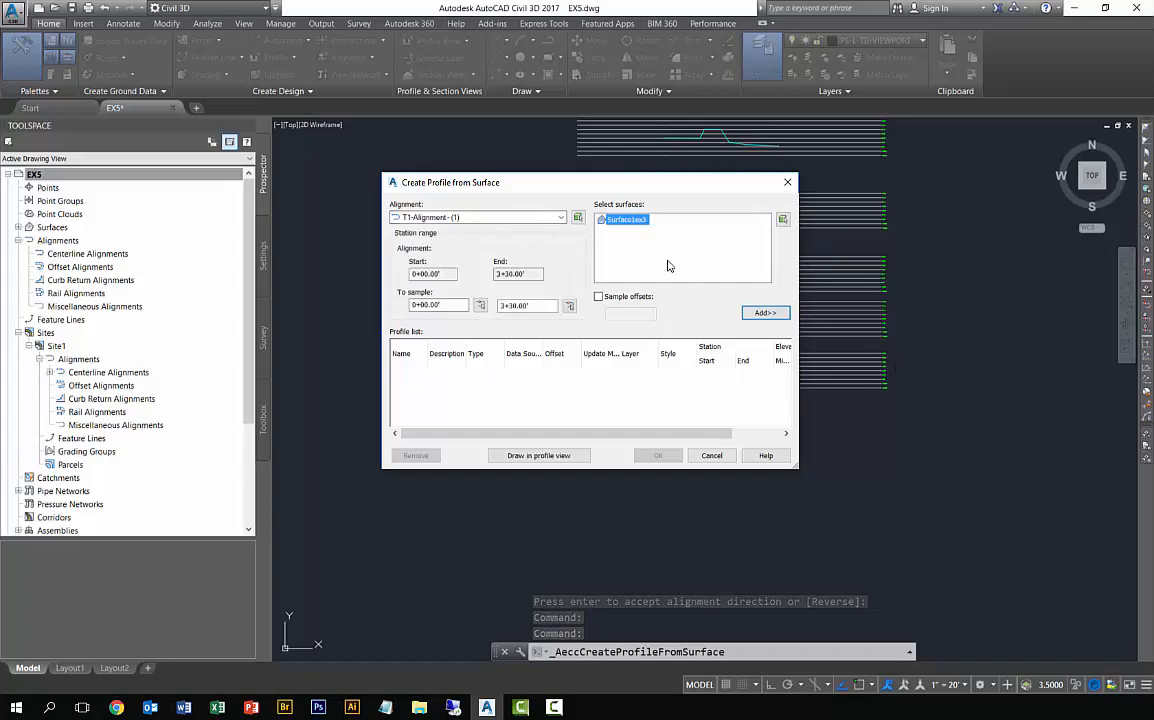
pyautogui.click(762, 314)
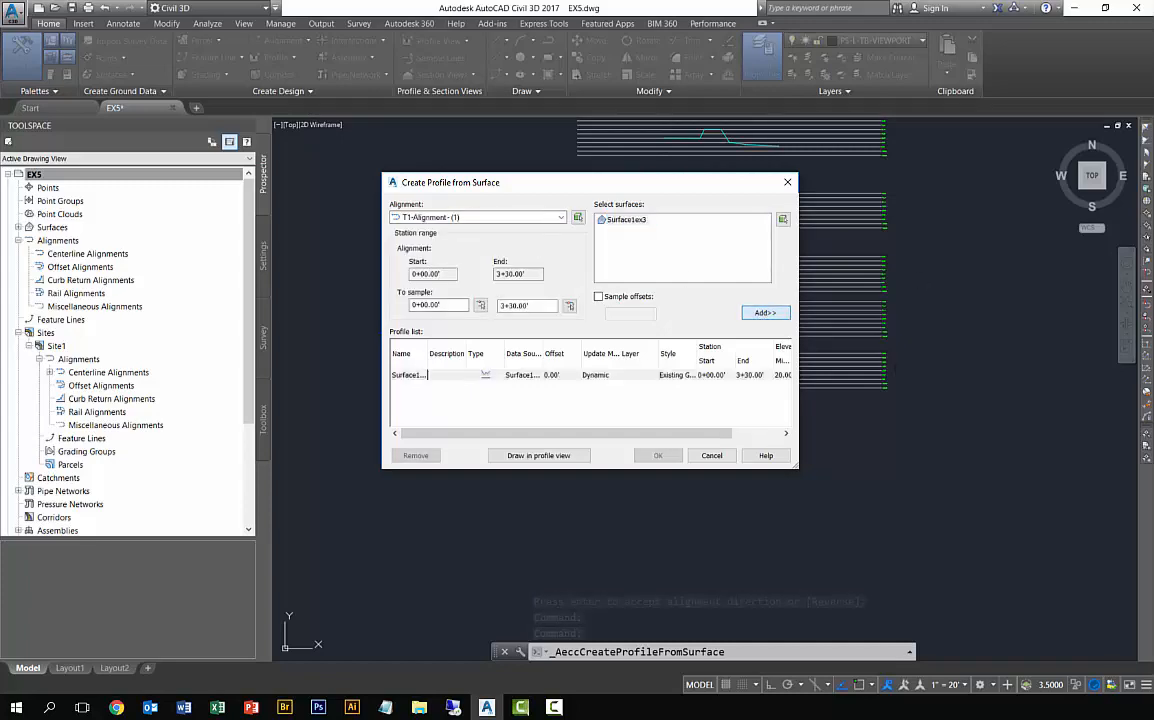
pyautogui.click(529, 456)
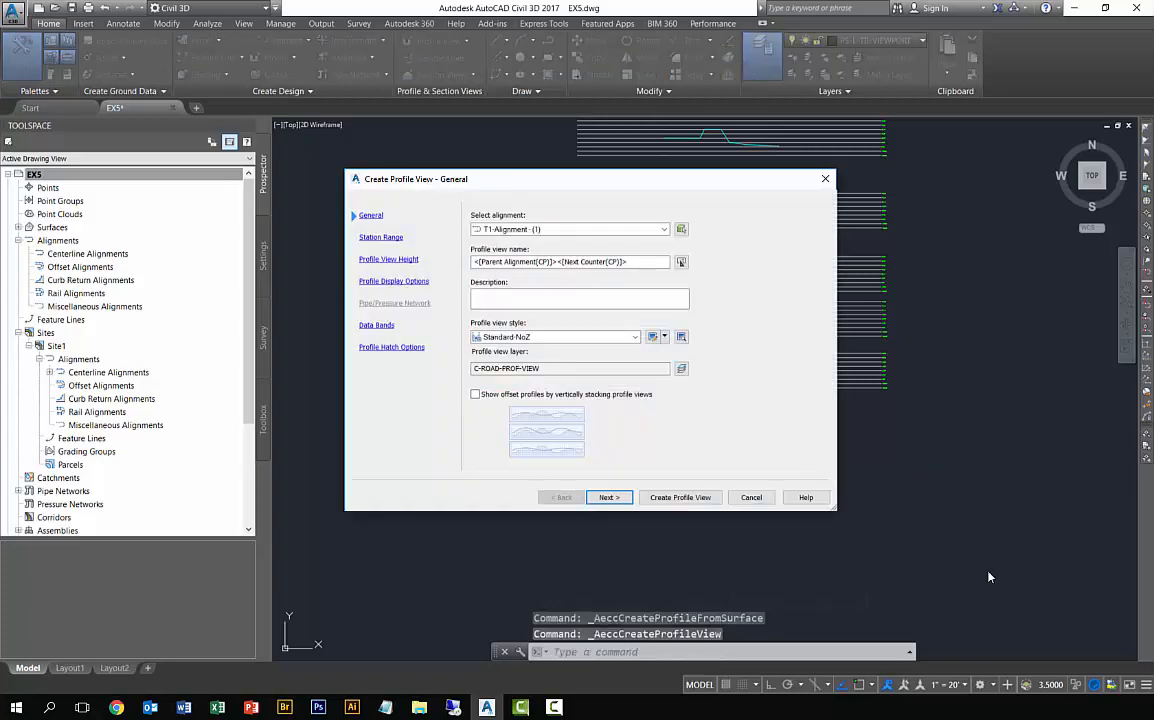
pyautogui.click(679, 497)
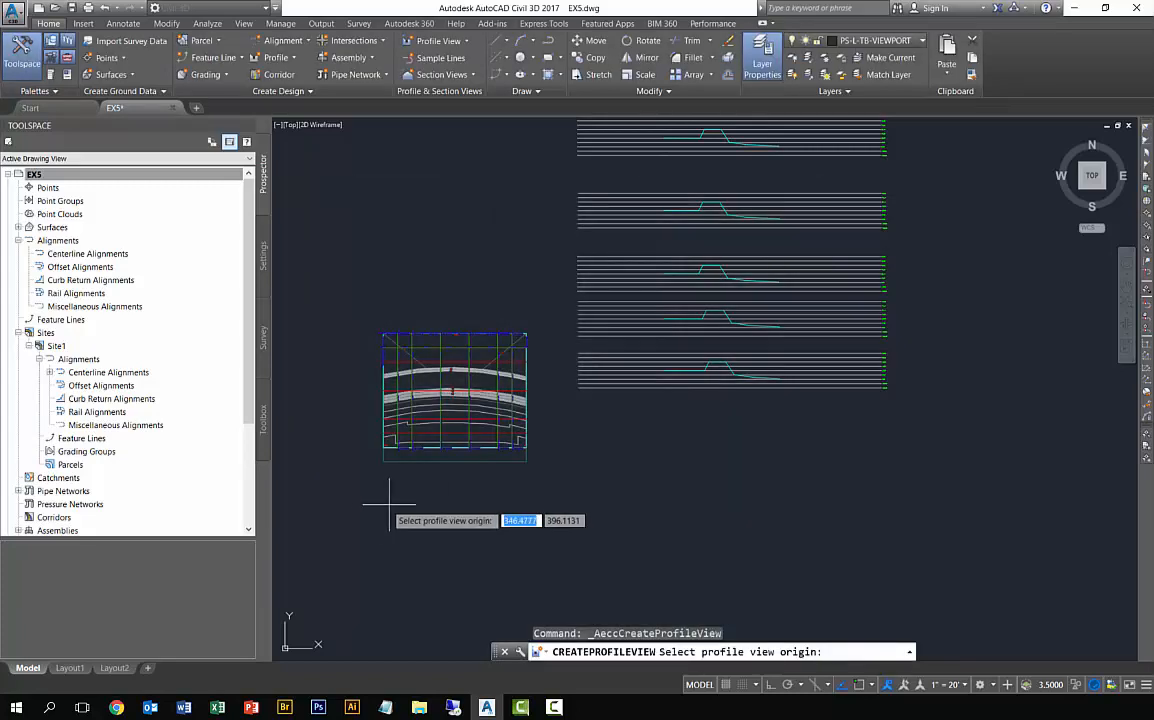
pyautogui.click(385, 497)
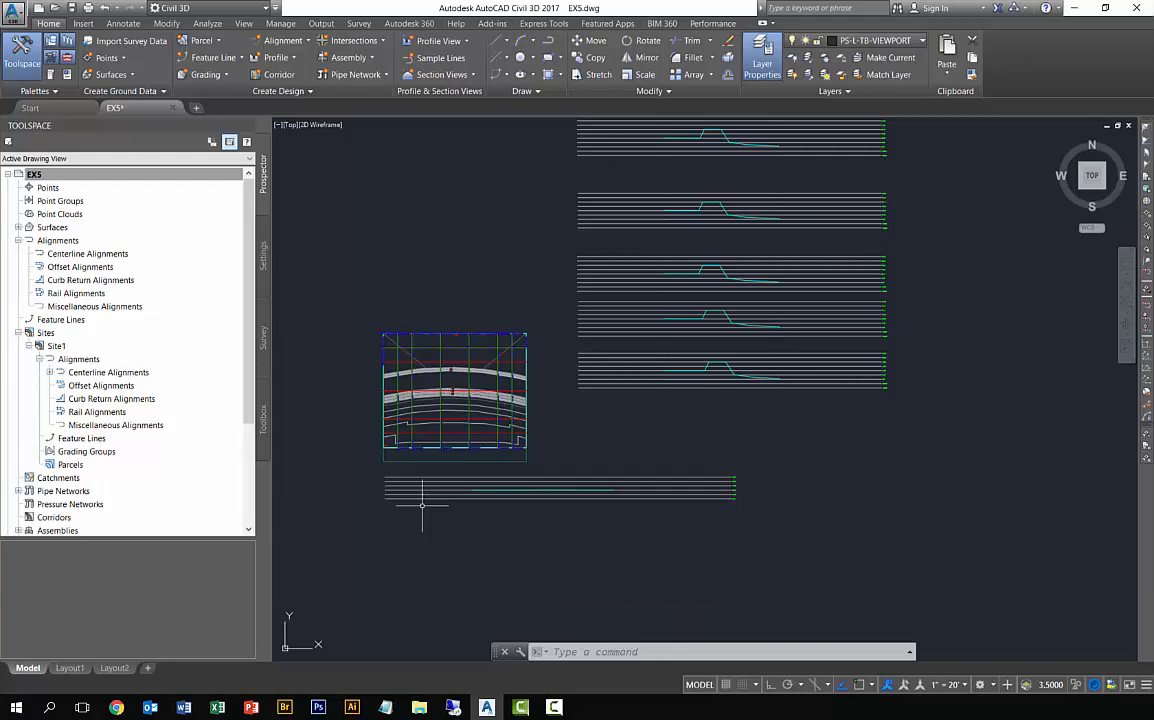
# Step: Begin an alignment from objects using the second red horizontal grid line from the top and accept its left-to-right direction
pyautogui.click(294, 46)
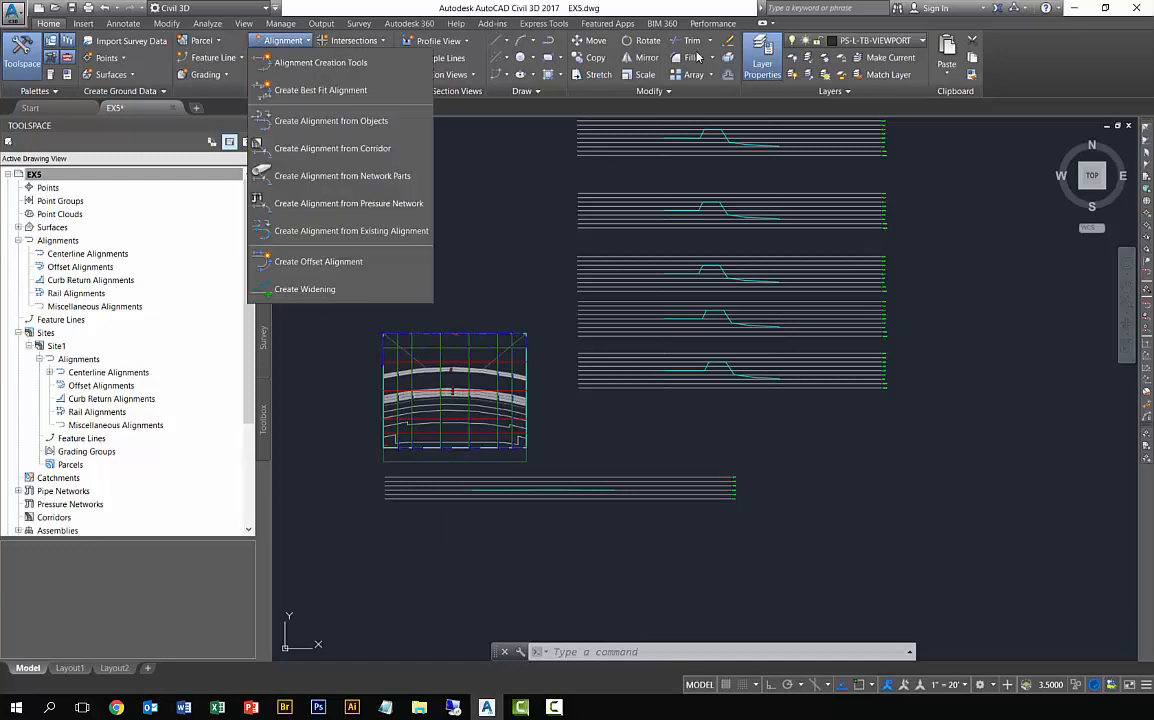
pyautogui.click(302, 121)
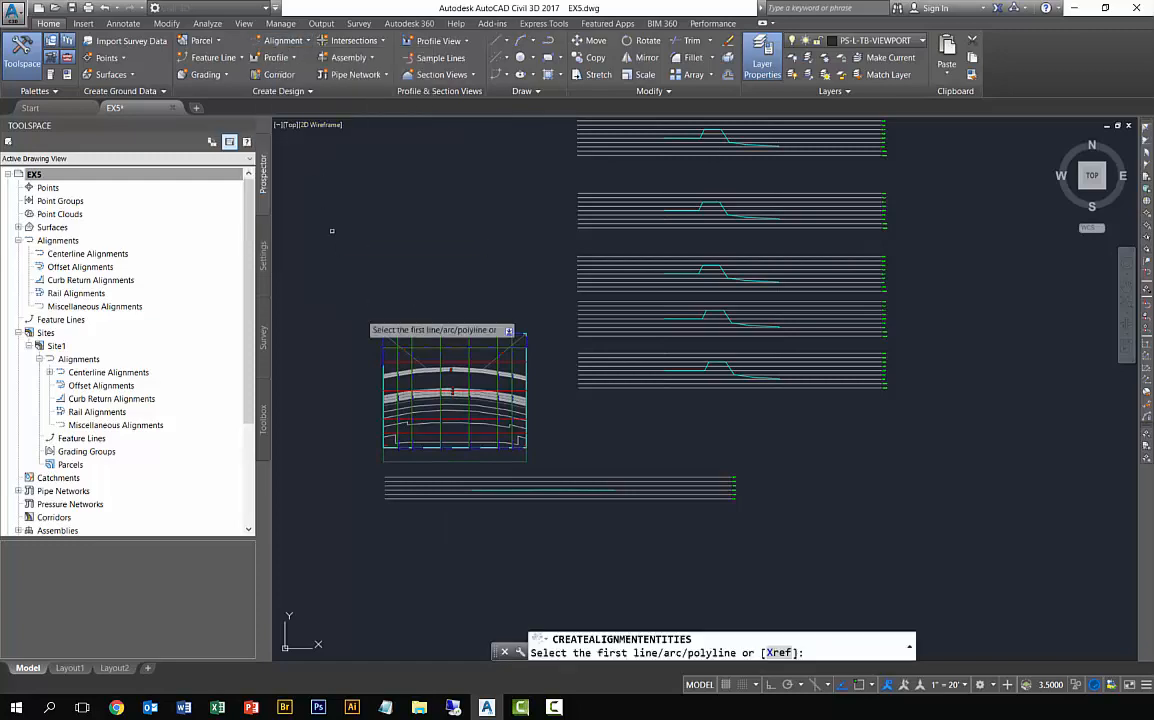
pyautogui.click(388, 362)
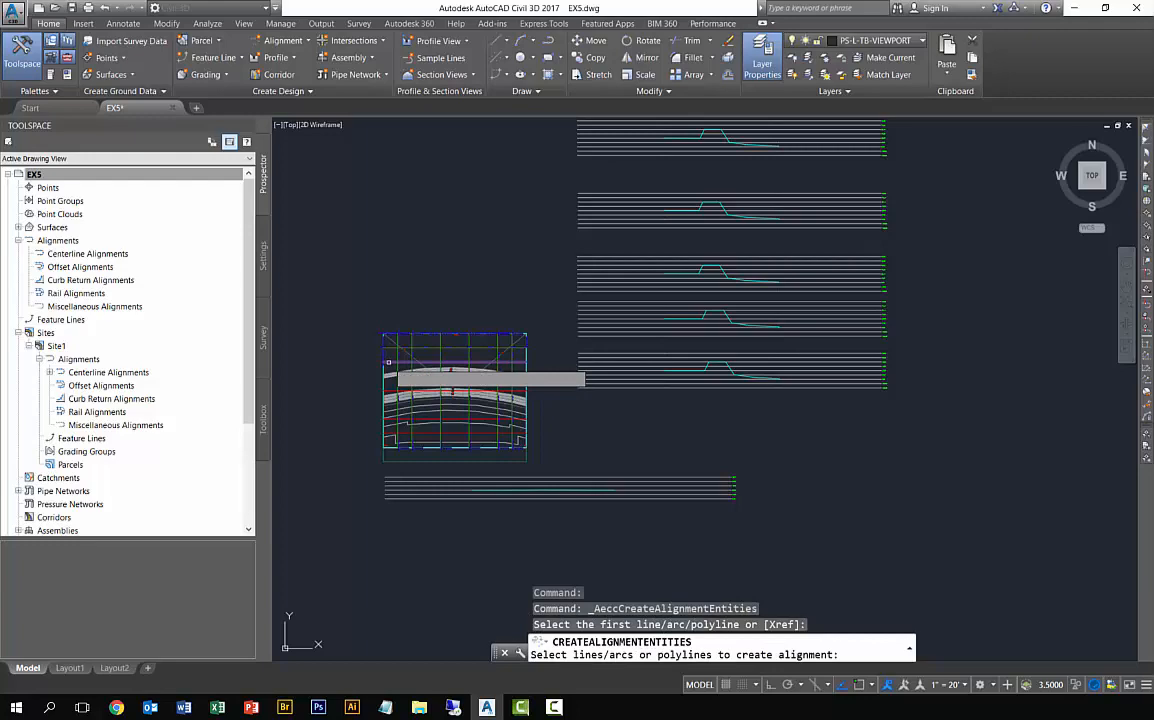
pyautogui.press('Return')
pyautogui.press('Return')
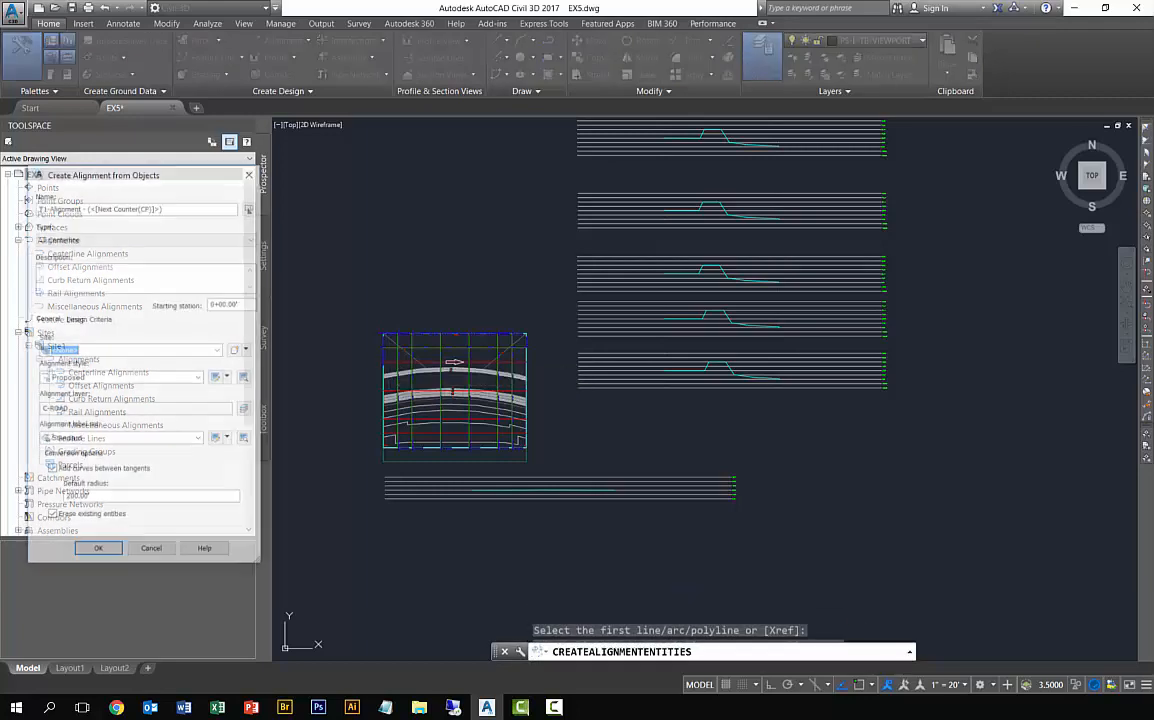
# Step: Try to create the alignment in Site1 with the name prefix T2- and without erasing existing entities, and undo its creation
pyautogui.click(130, 352)
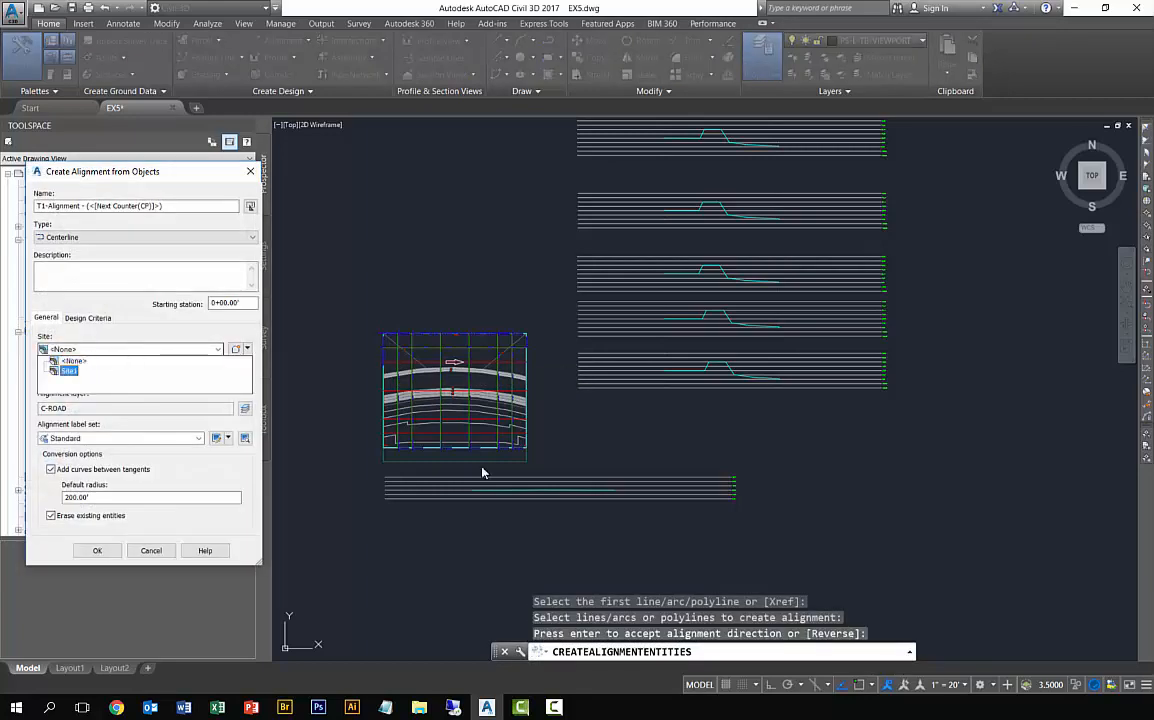
pyautogui.click(70, 371)
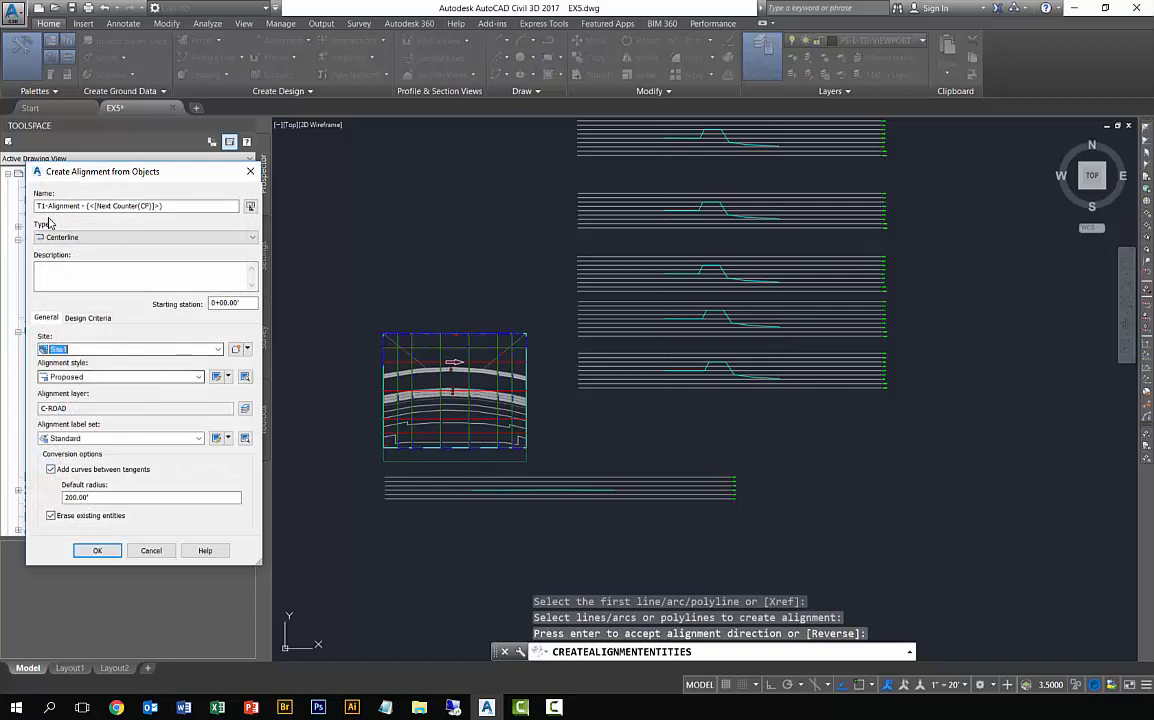
pyautogui.press('BackSpace')
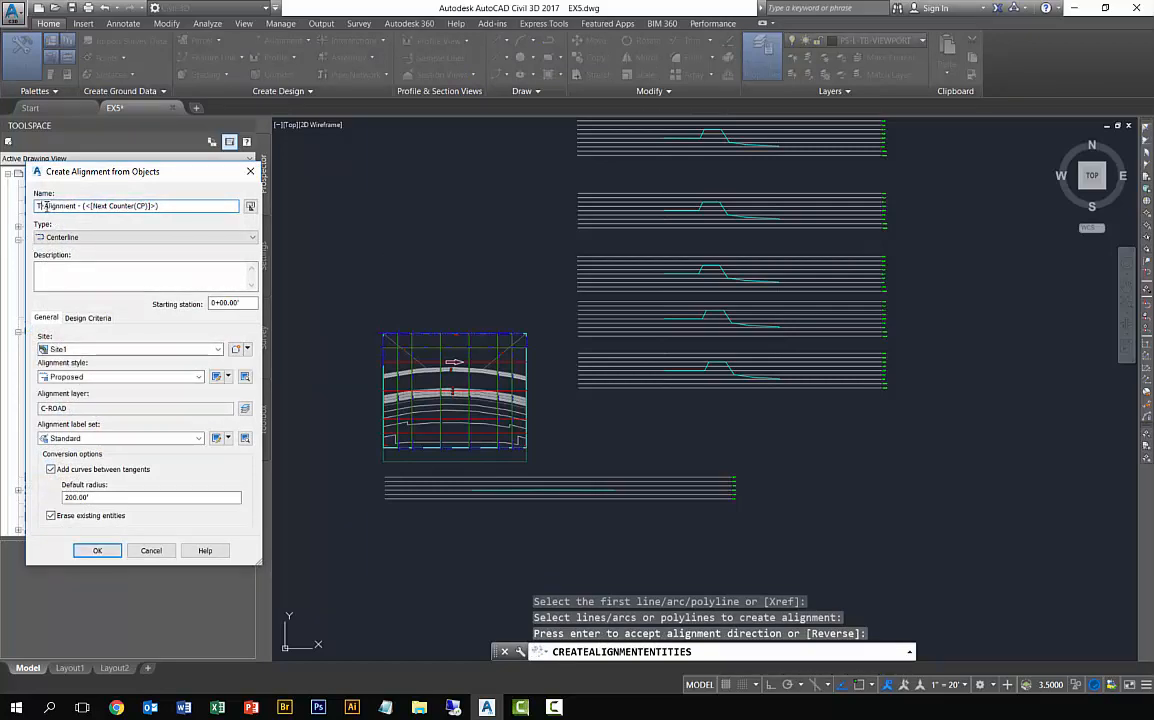
pyautogui.write('2')
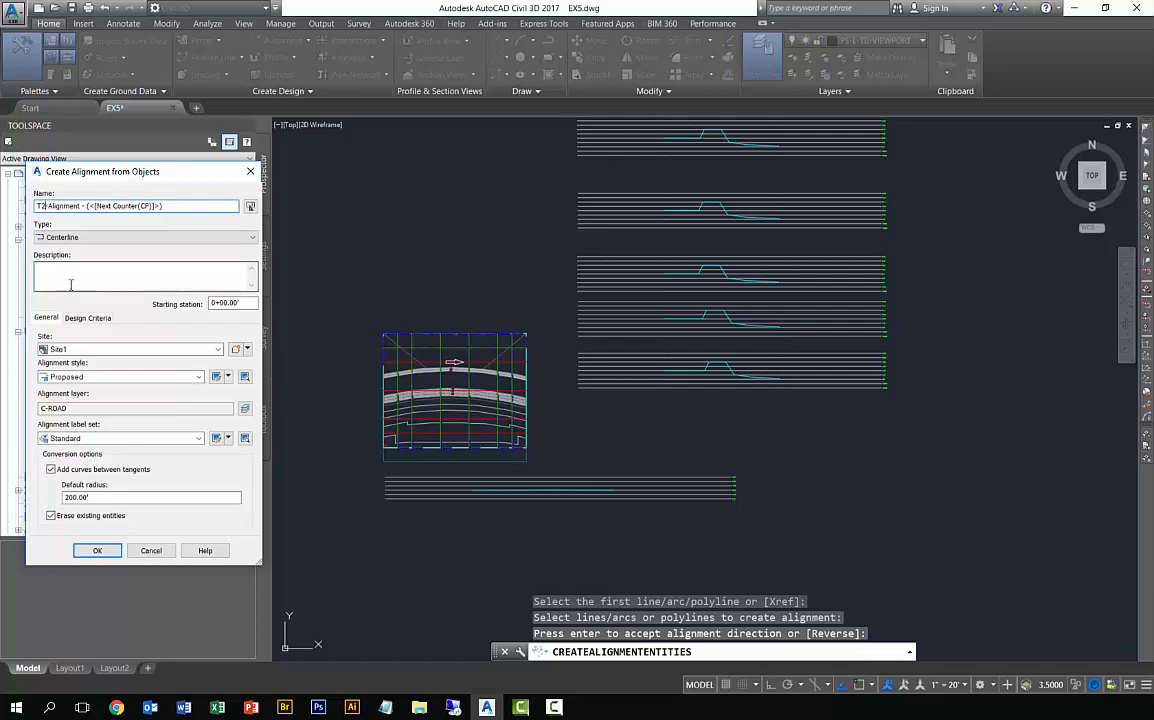
pyautogui.click(51, 517)
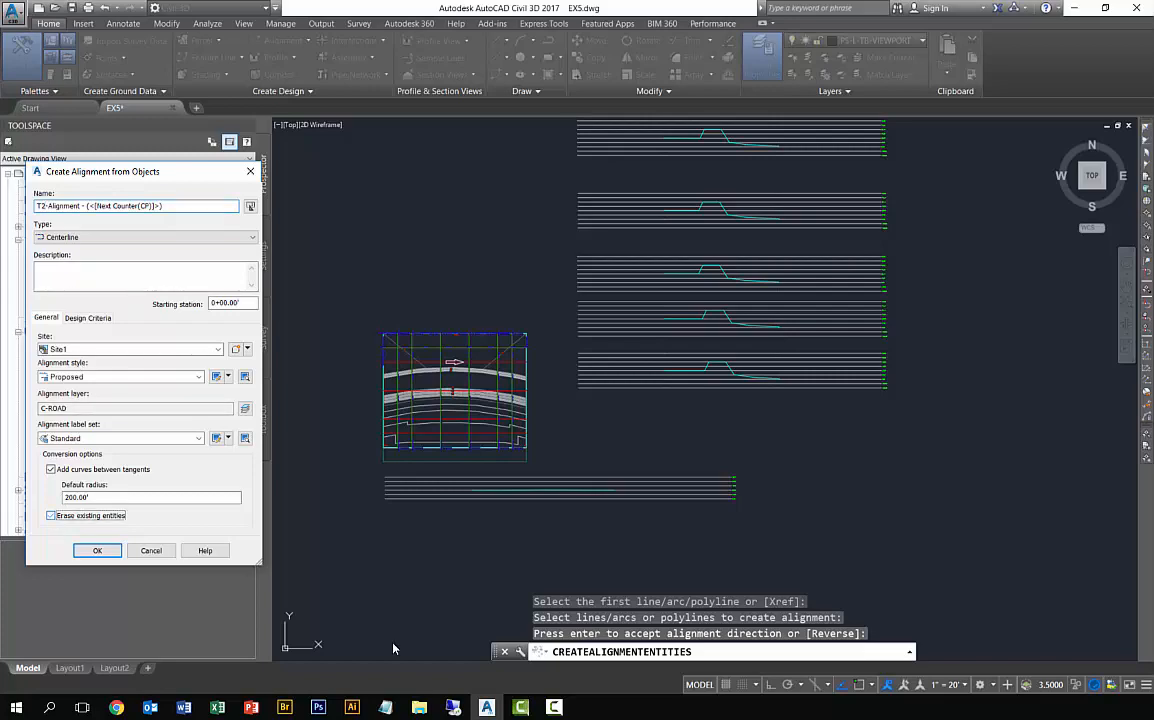
pyautogui.click(100, 552)
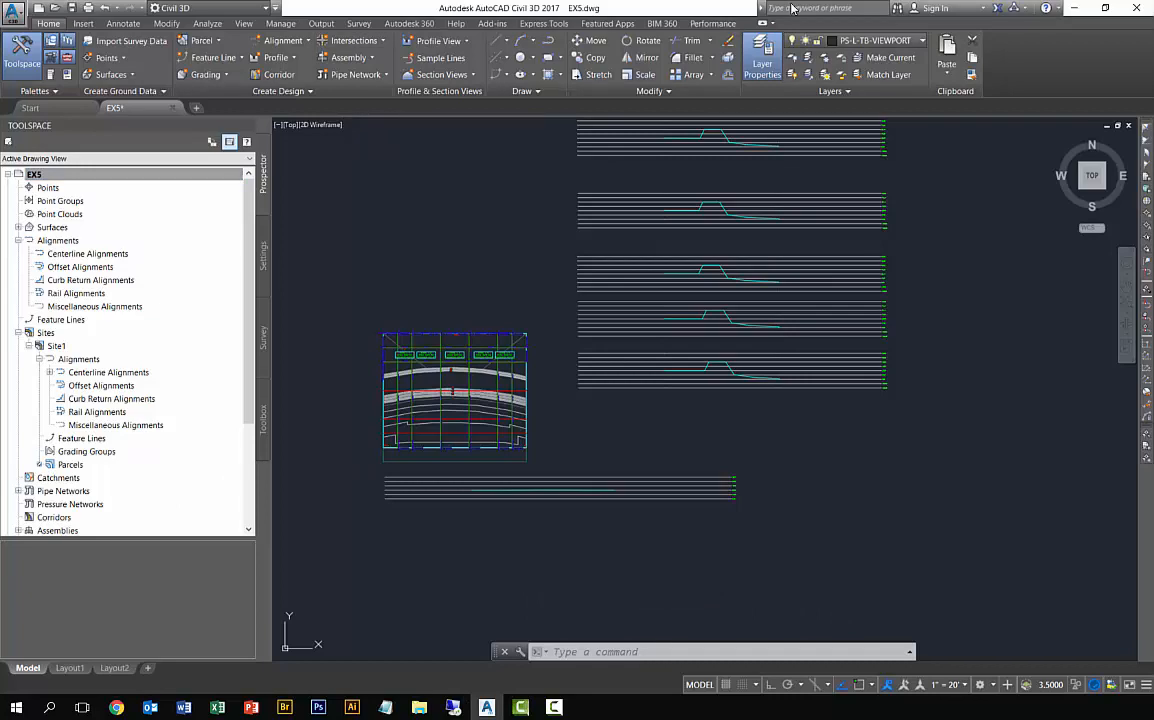
pyautogui.hotkey('ctrl', 'z')
pyautogui.click(270, 58)
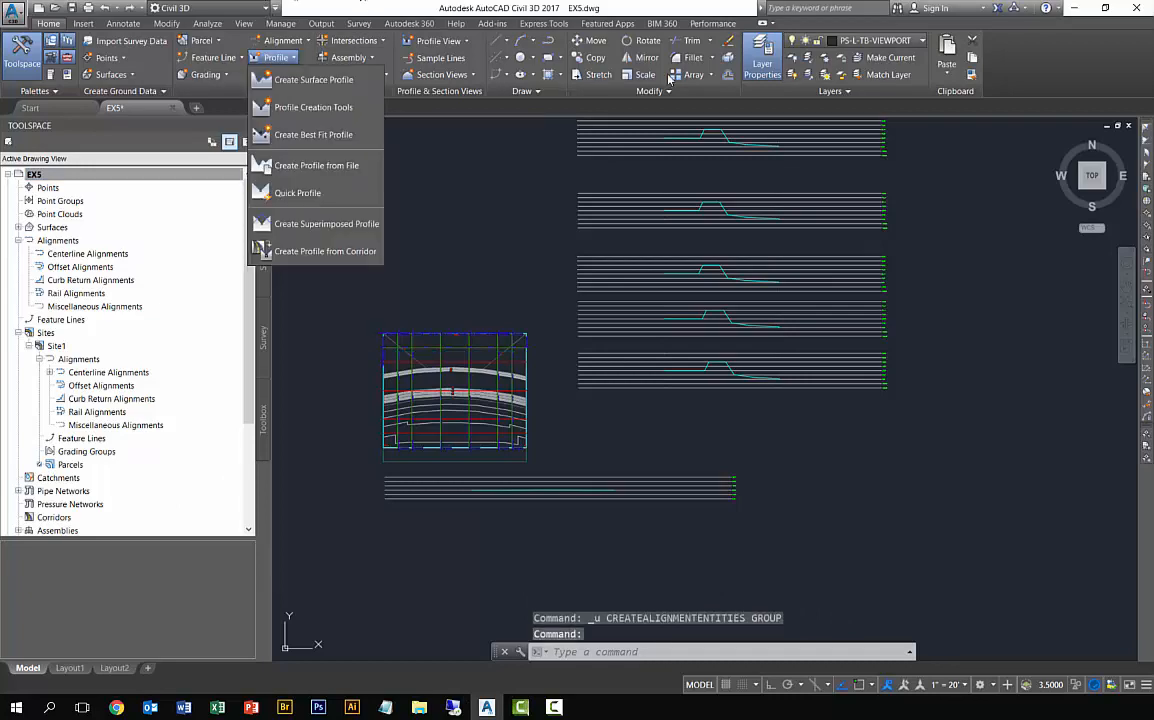
pyautogui.click(279, 79)
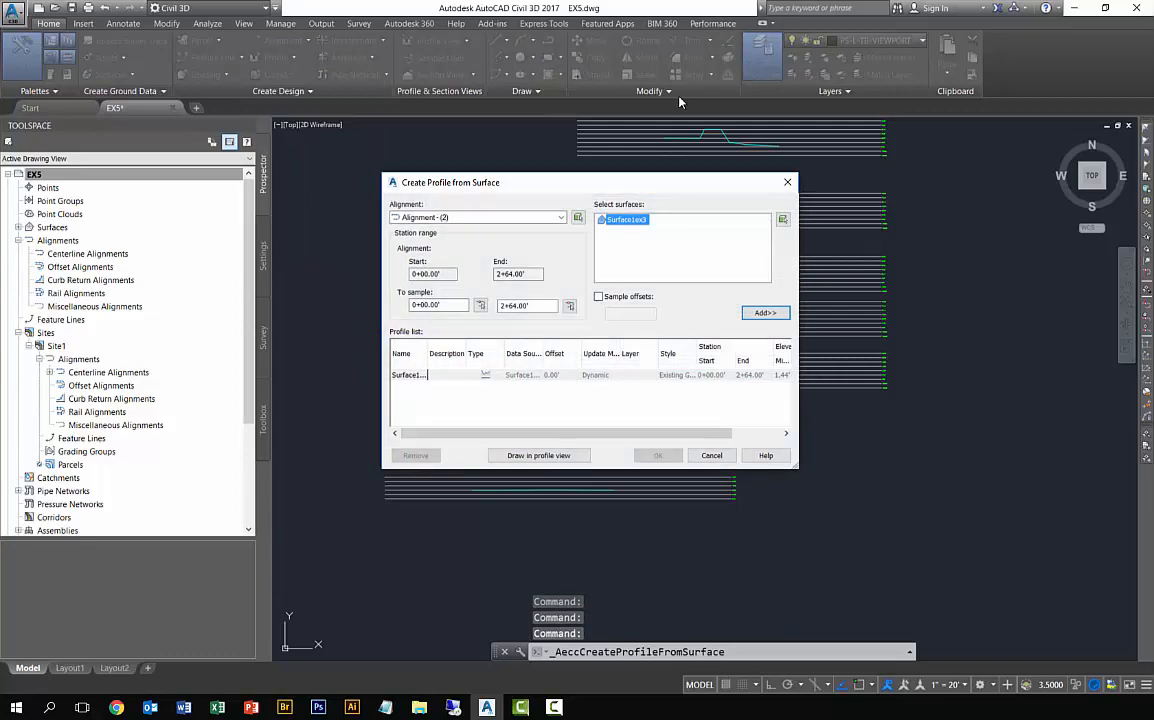
pyautogui.click(510, 219)
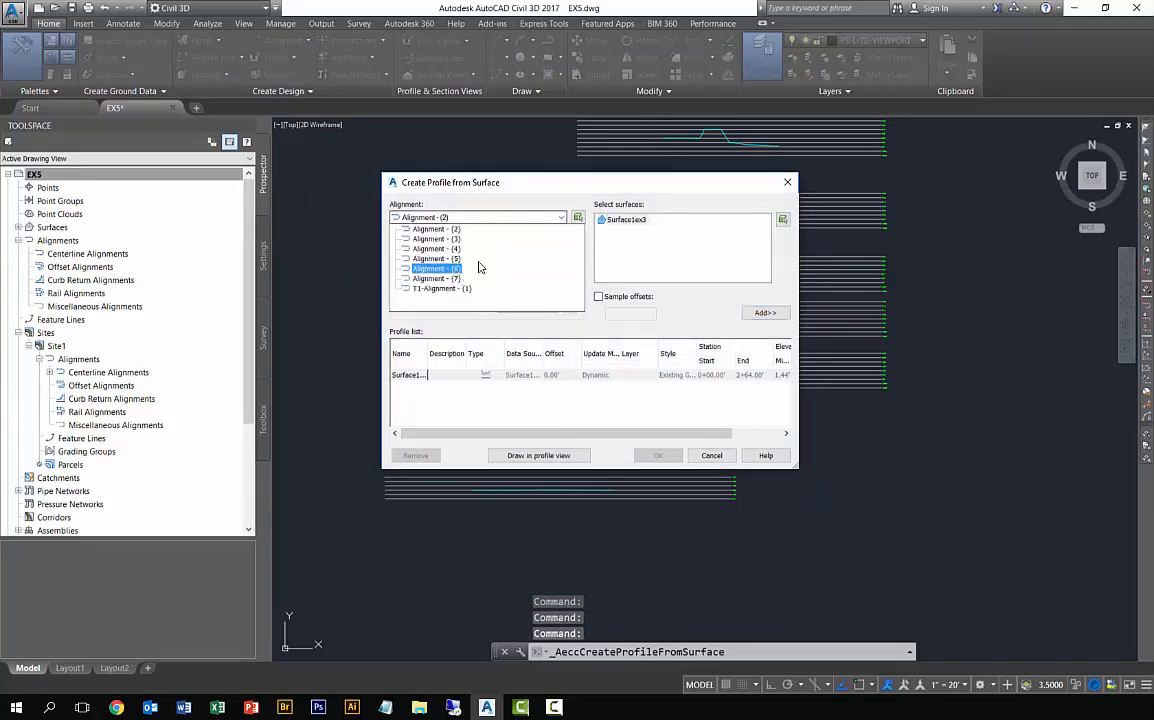
pyautogui.click(712, 456)
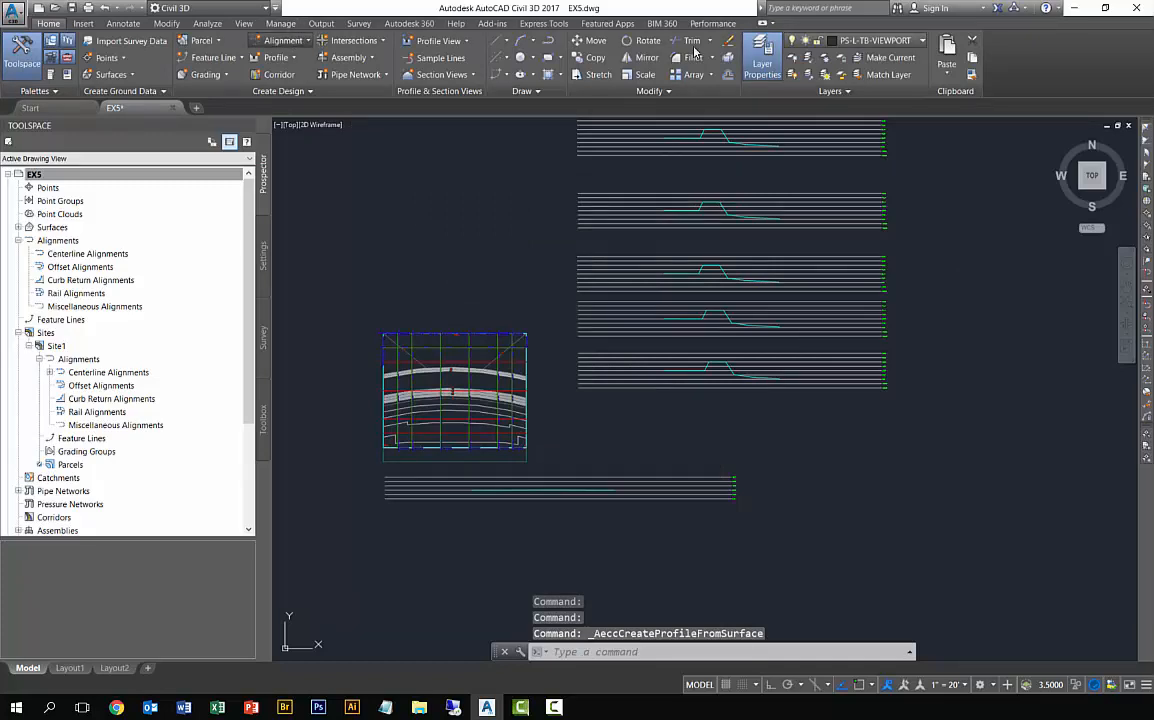
# Step: Begin an alignment from objects using the topmost remaining red horizontal grid line and accept its left-to-right direction
pyautogui.click(283, 40)
pyautogui.click(307, 121)
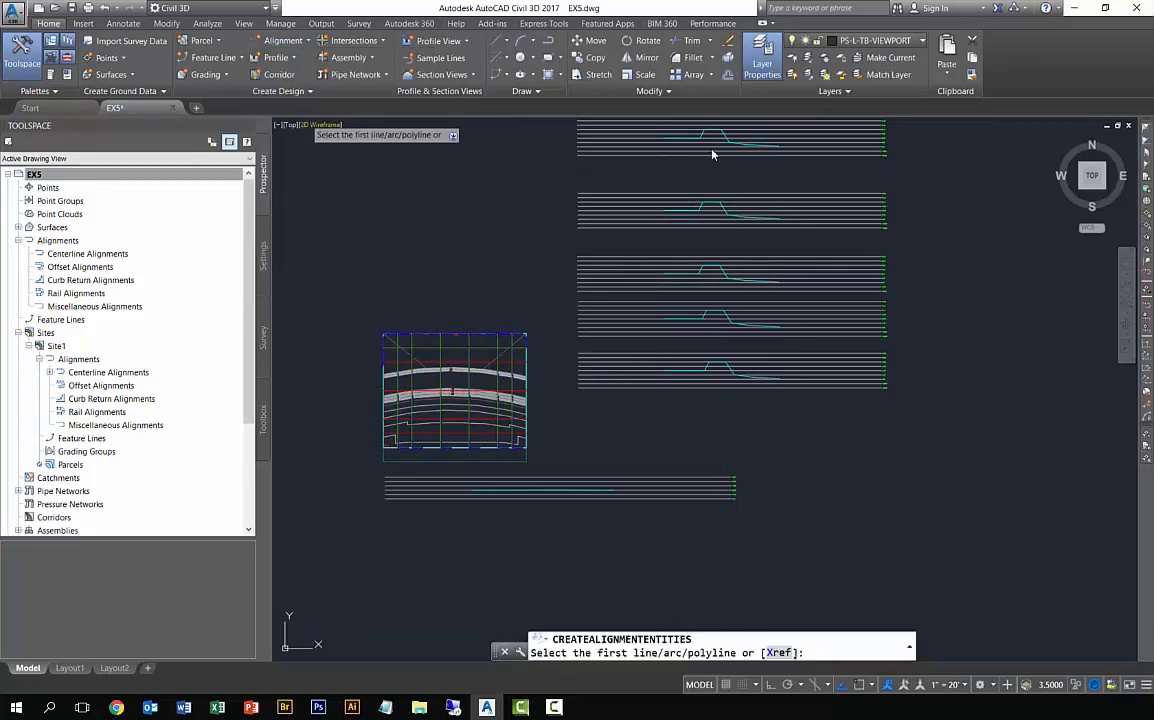
pyautogui.click(390, 361)
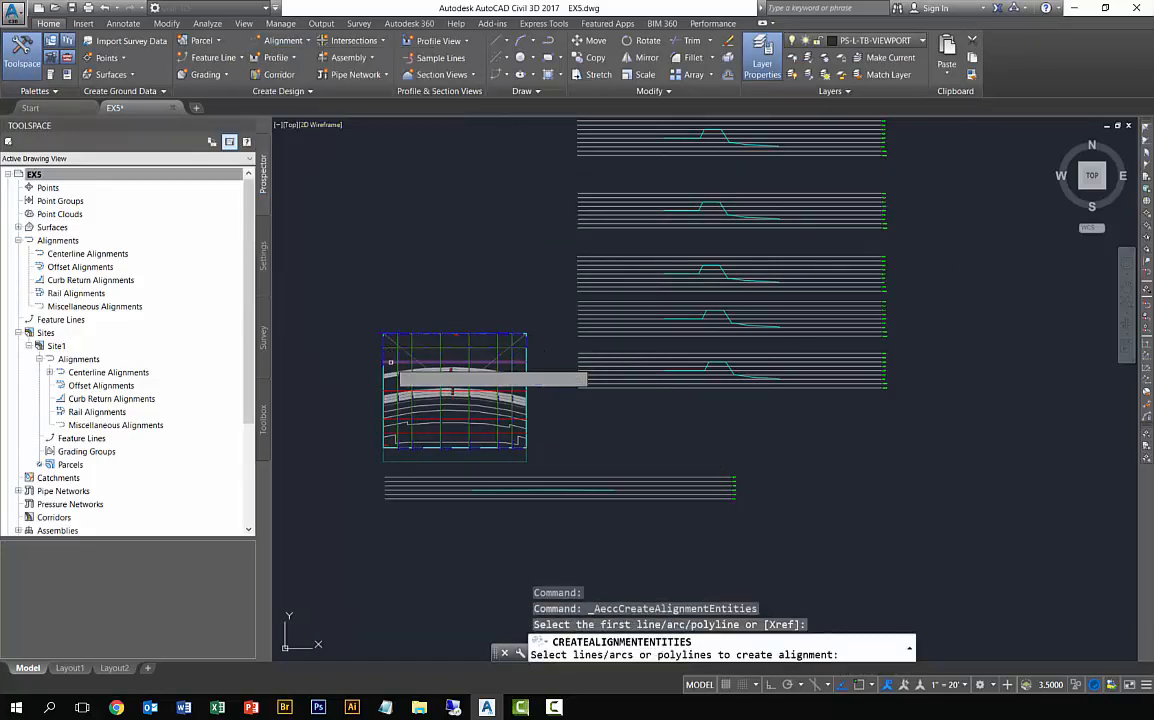
pyautogui.press('Return')
pyautogui.press('Return')
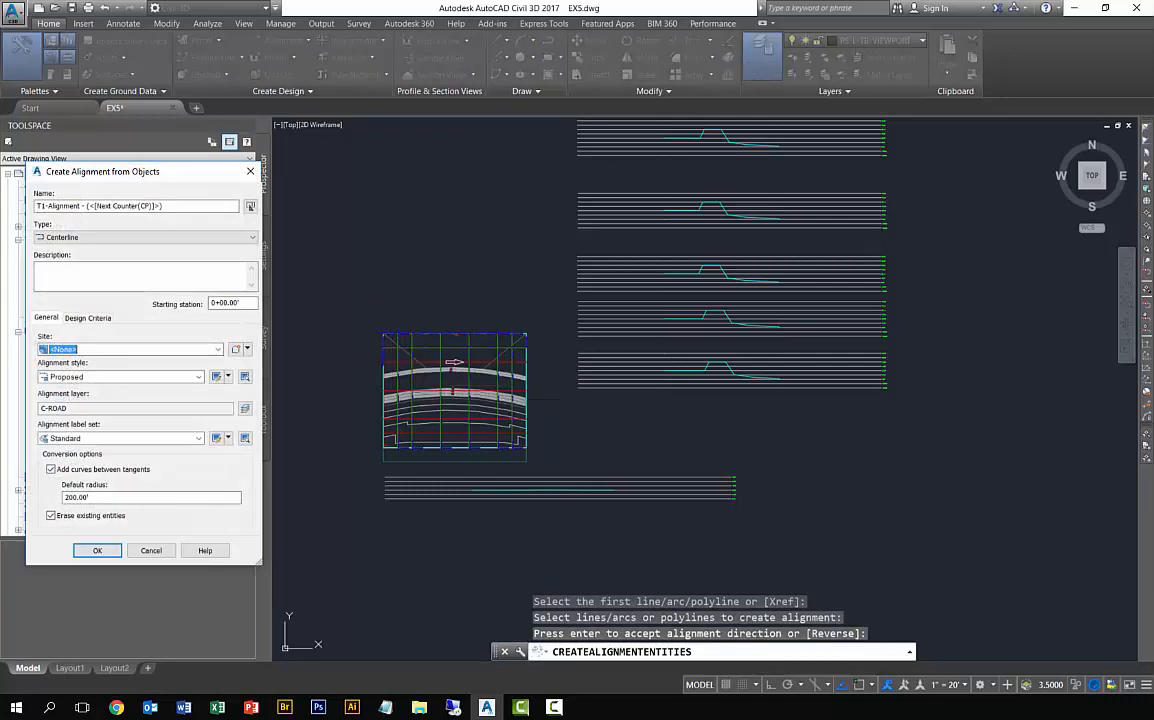
# Step: Create the alignment in Site1 with its name prefix changed to T2- and without erasing the existing entities
pyautogui.click(95, 349)
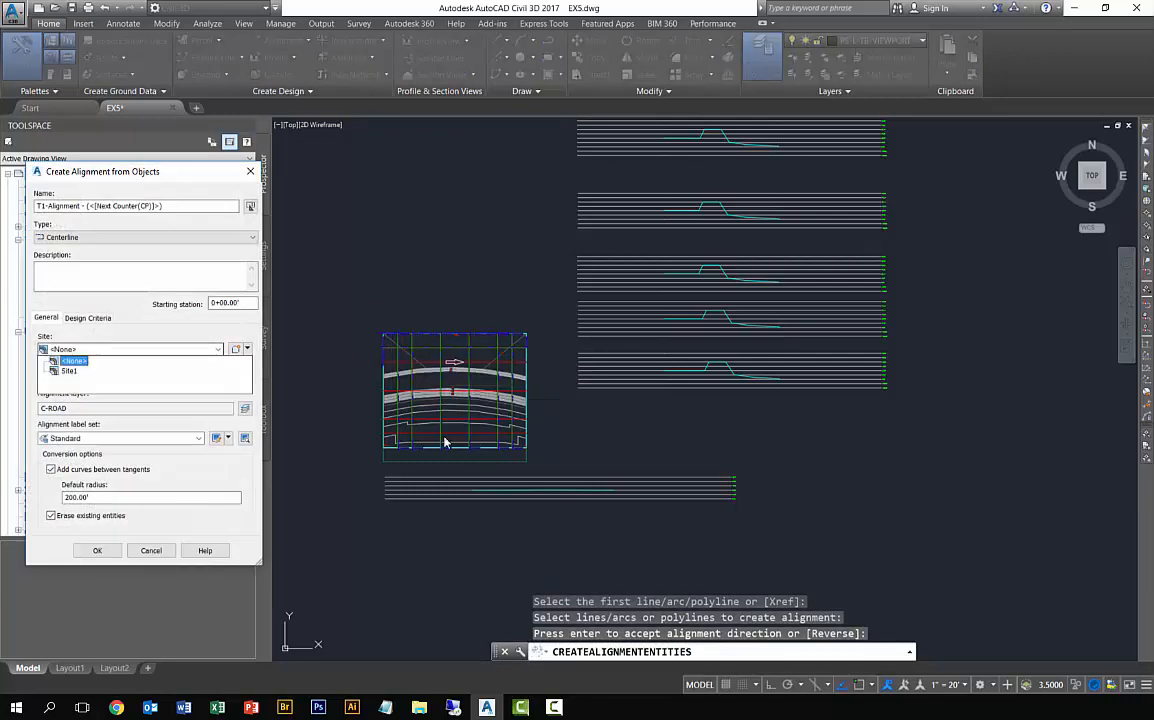
pyautogui.click(67, 371)
pyautogui.click(47, 206)
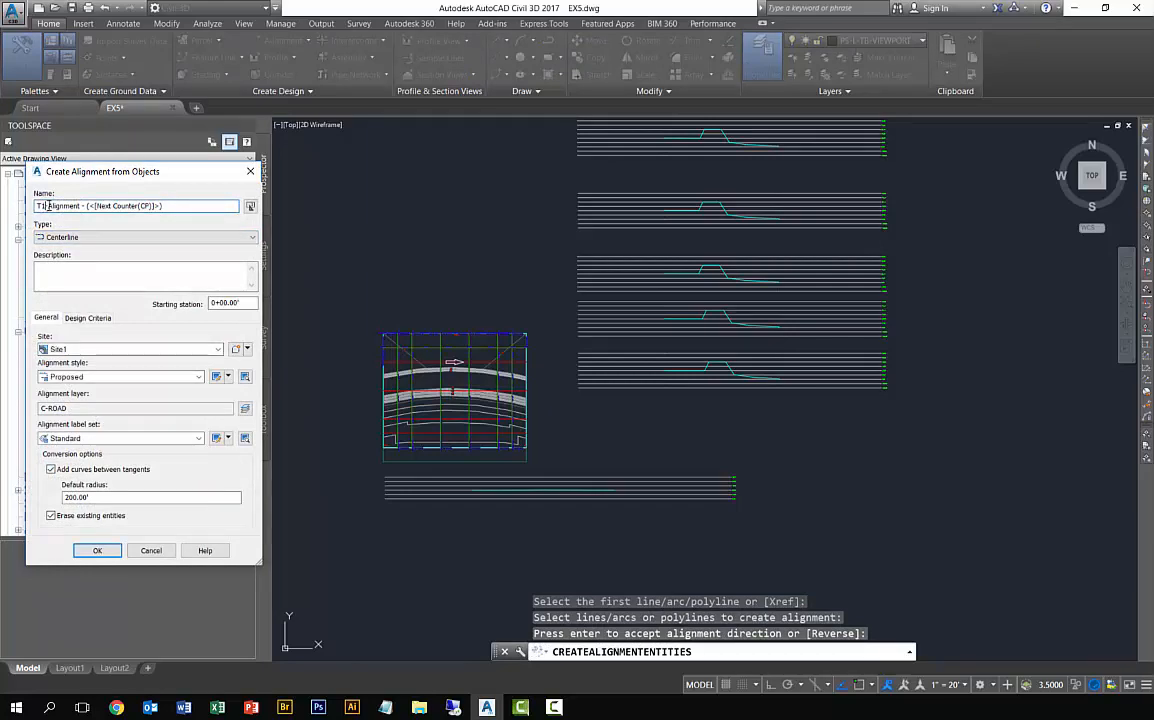
pyautogui.press('BackSpace')
pyautogui.write('2')
pyautogui.click(50, 516)
pyautogui.click(97, 550)
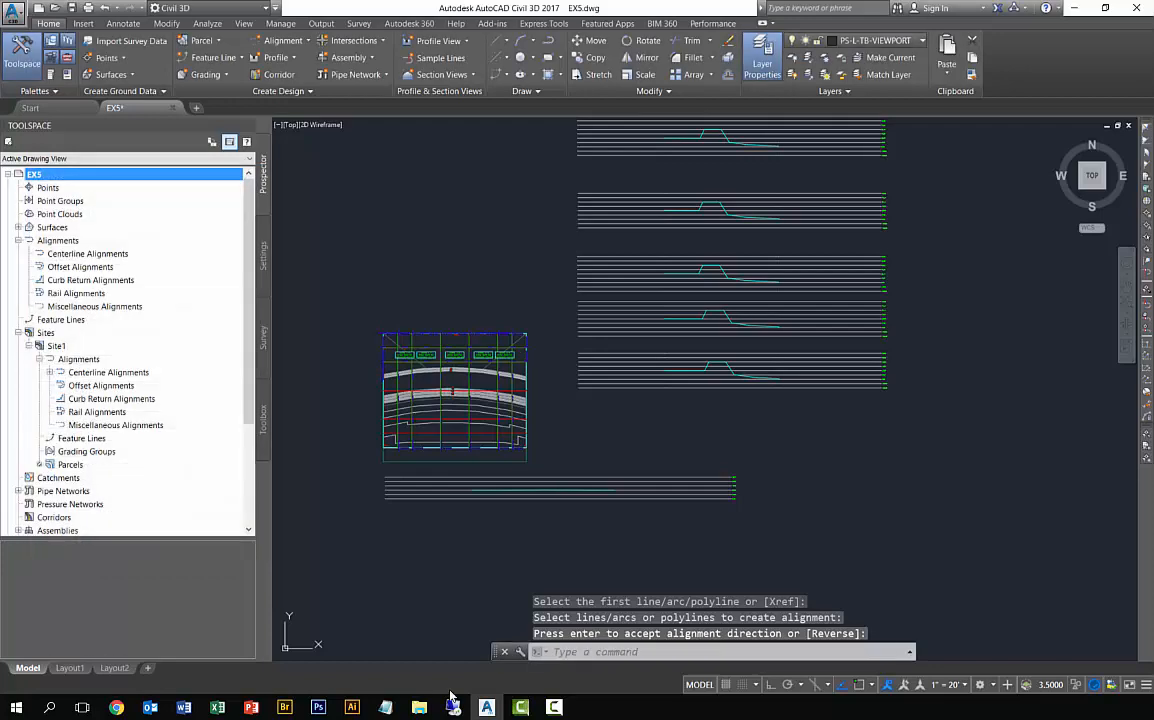
# Step: Create a surface profile from Surface1ex3 along T2-Alignment - (2) without drawing a profile view
pyautogui.click(276, 57)
pyautogui.click(291, 80)
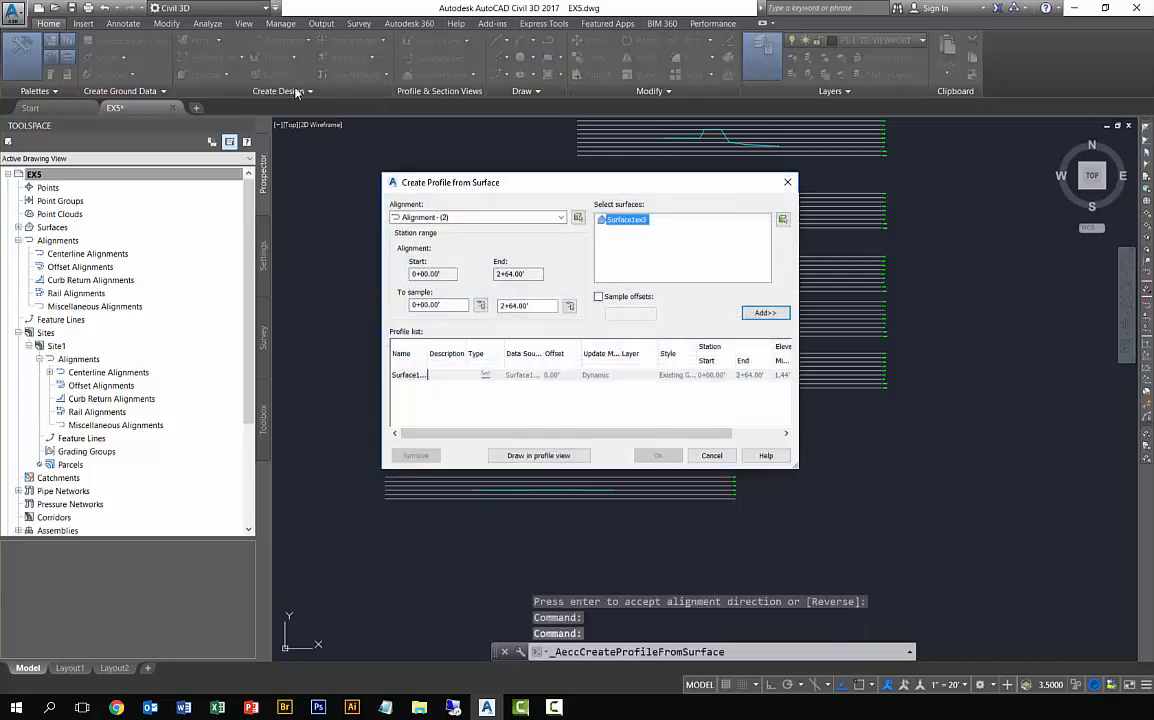
pyautogui.click(481, 218)
pyautogui.click(440, 268)
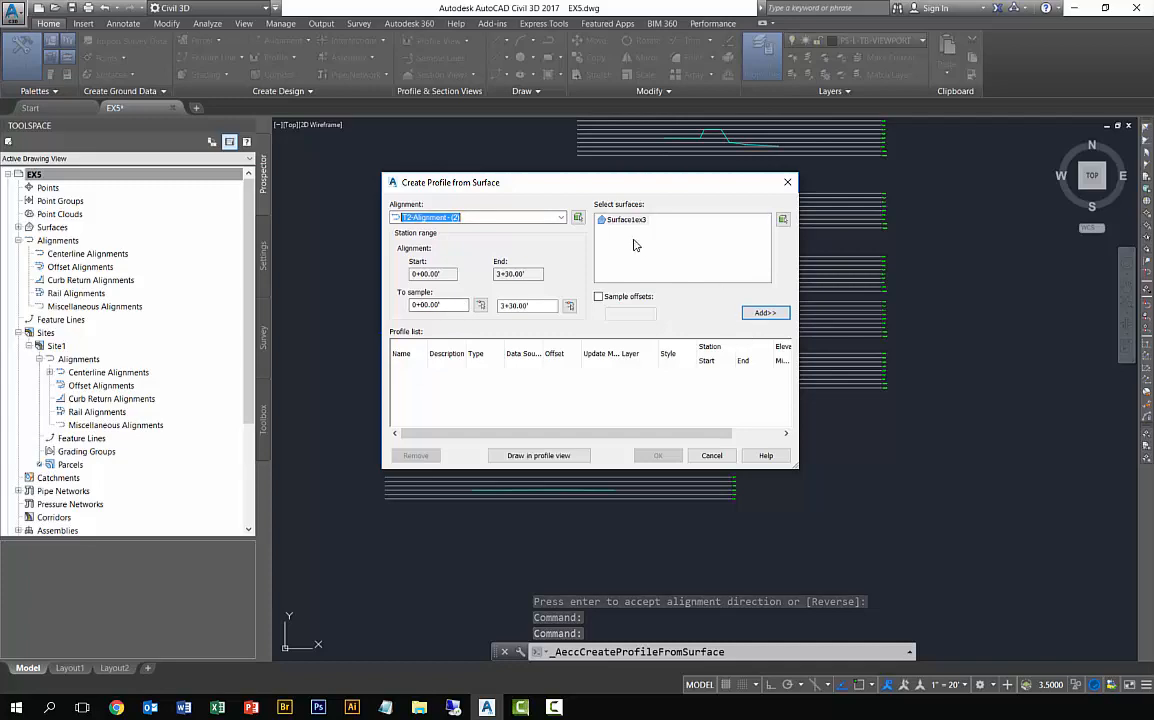
pyautogui.click(765, 312)
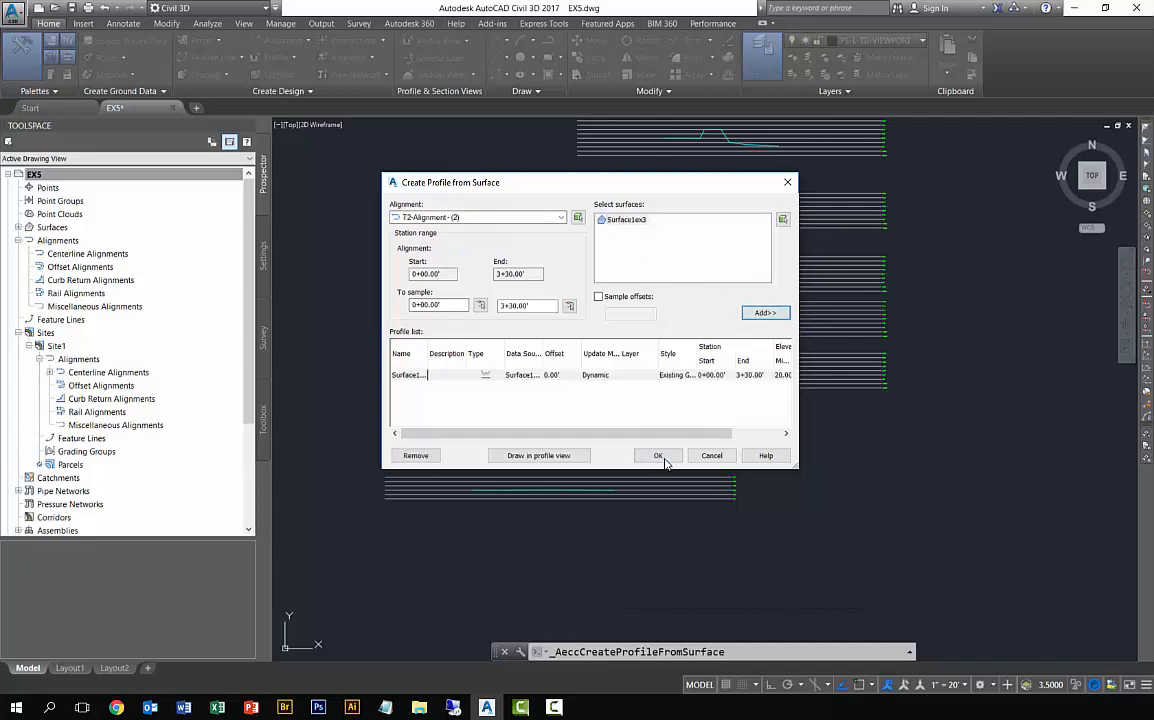
pyautogui.click(658, 455)
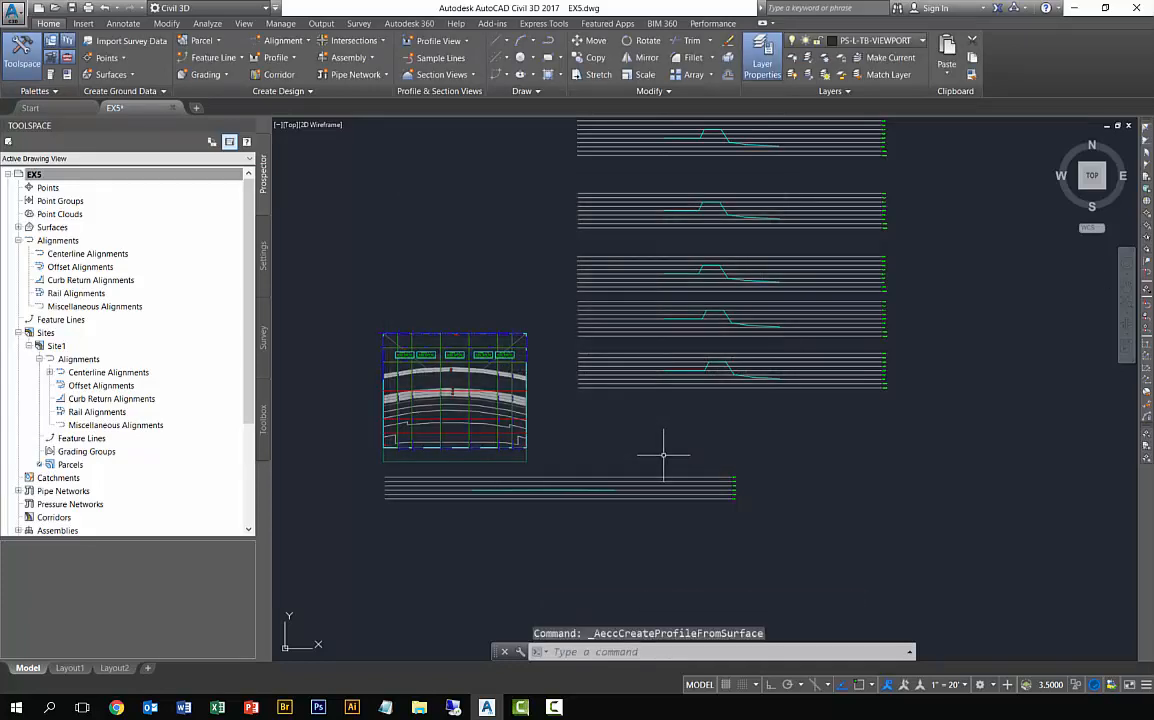
# Step: Draw the T2-Alignment - (2) profile in a Standard-NoZ profile view placed just below the T1 profile view
pyautogui.click(278, 57)
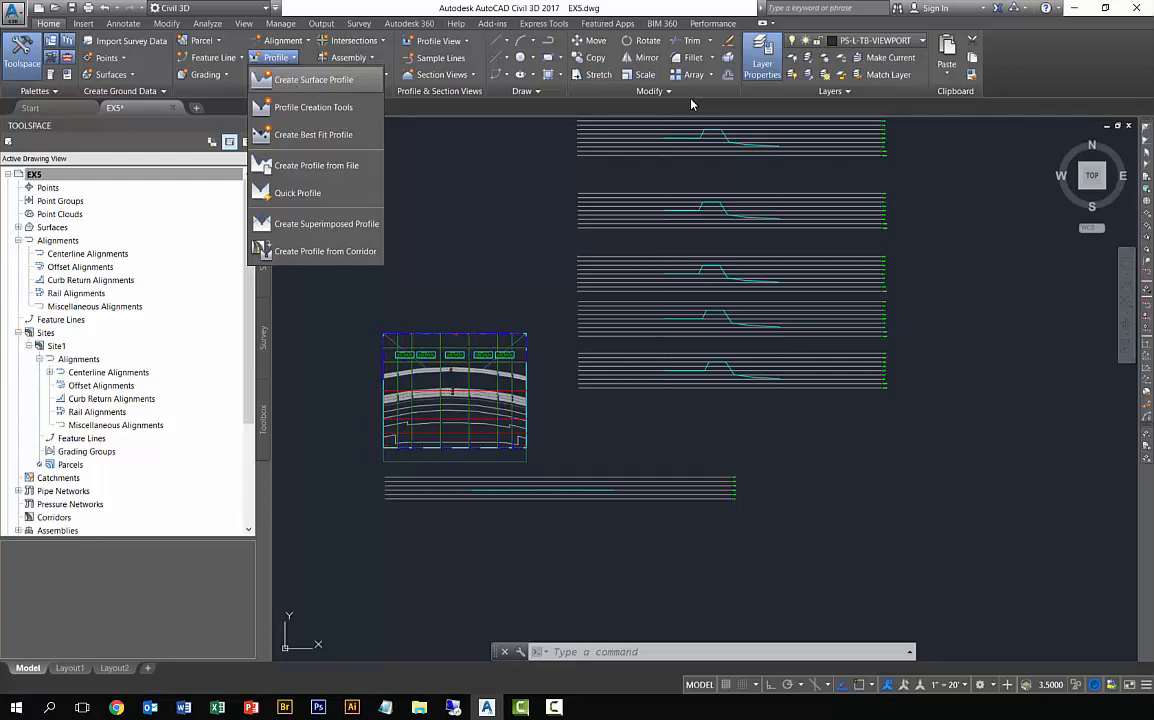
pyautogui.click(300, 79)
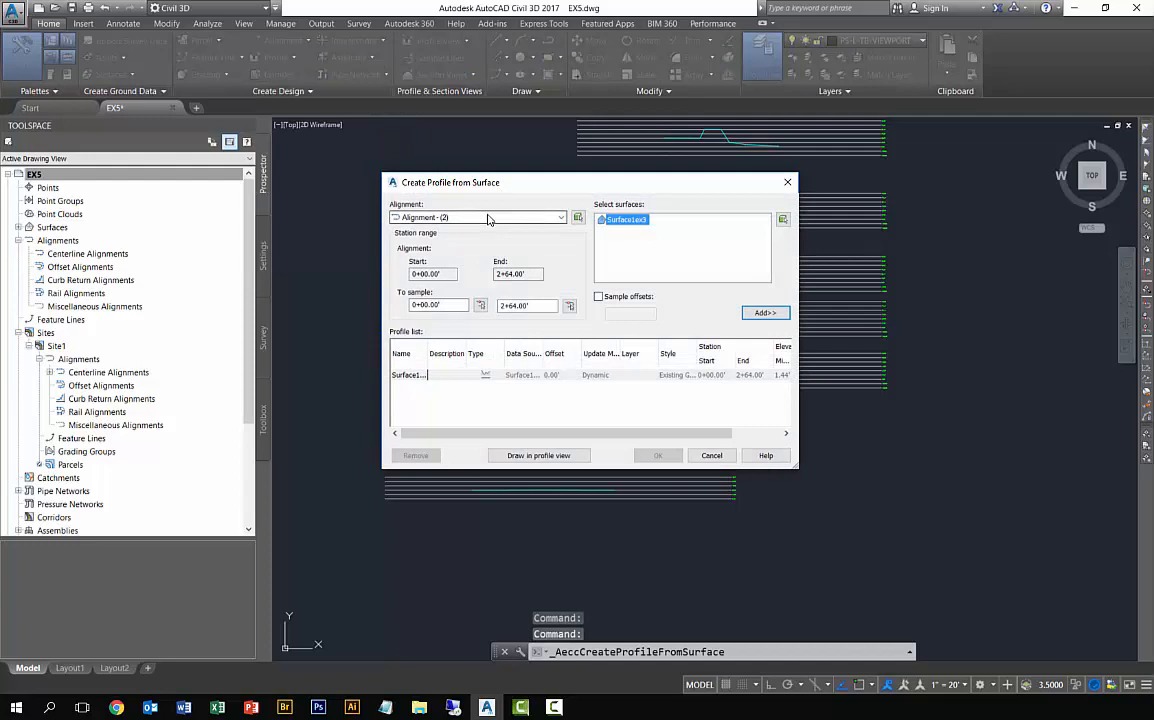
pyautogui.click(558, 218)
pyautogui.click(450, 299)
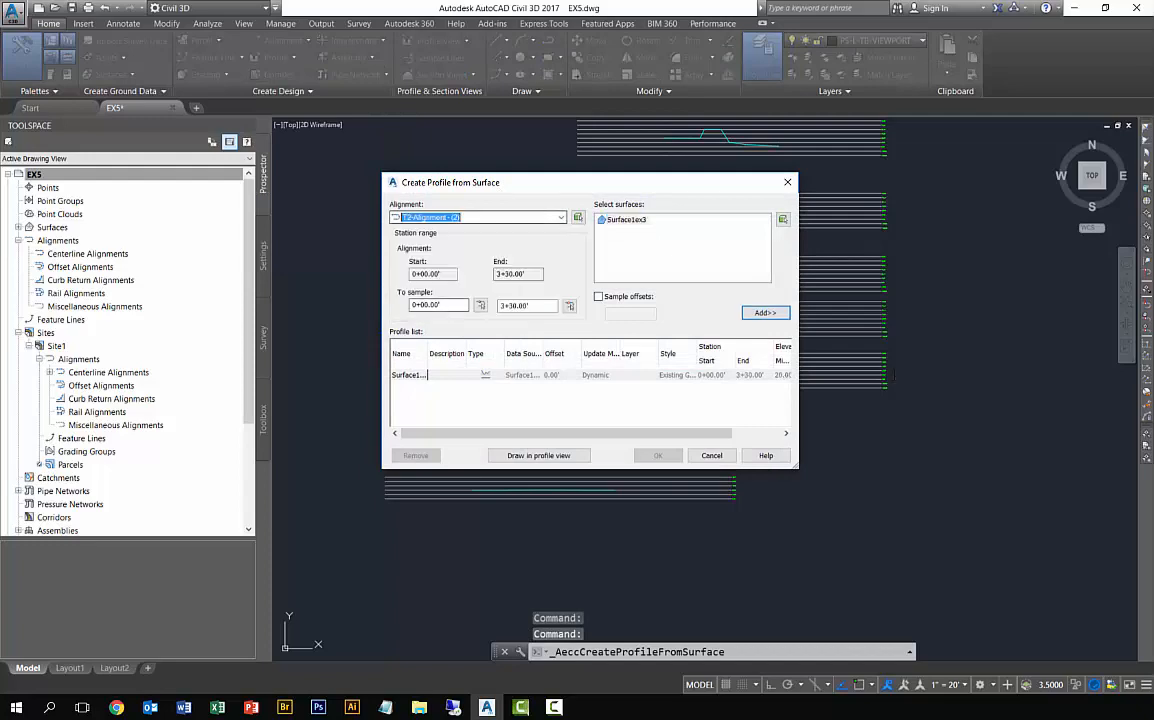
pyautogui.click(538, 455)
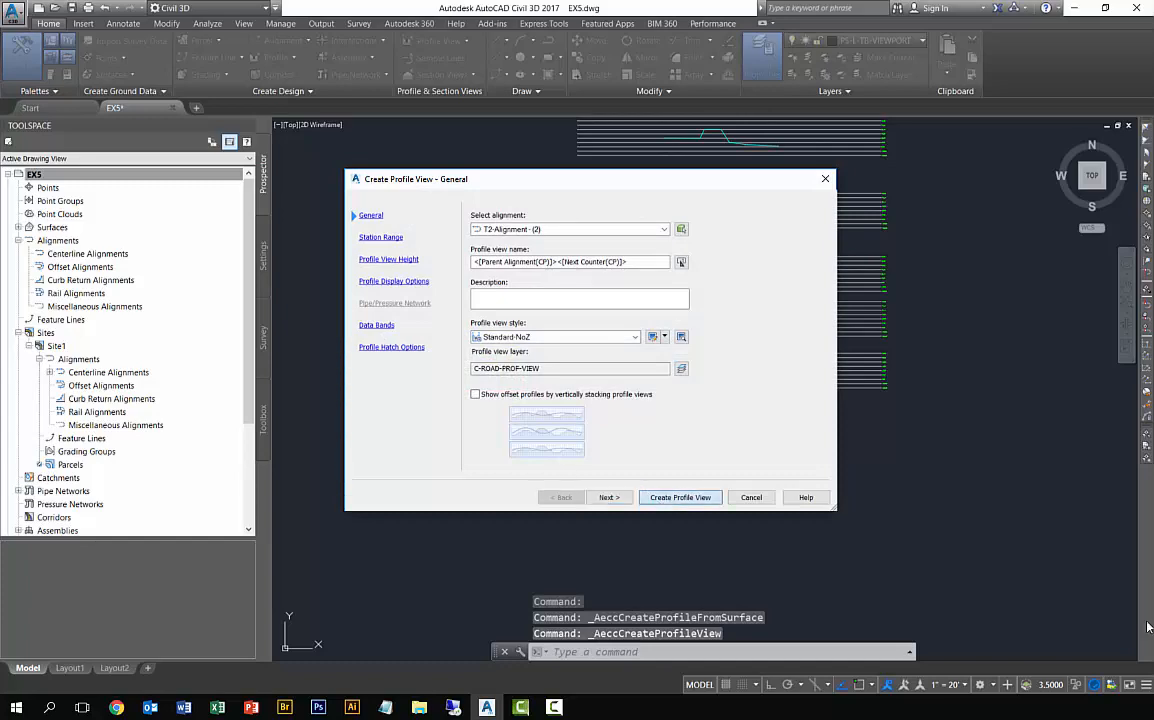
pyautogui.click(648, 497)
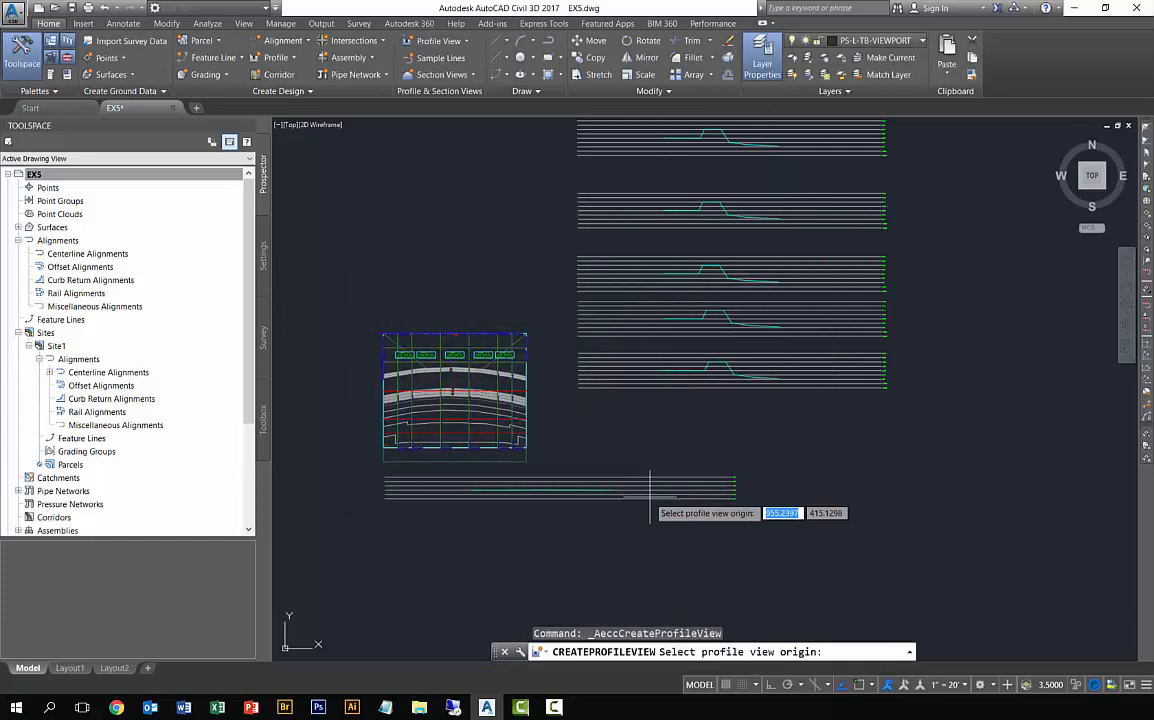
pyautogui.click(386, 532)
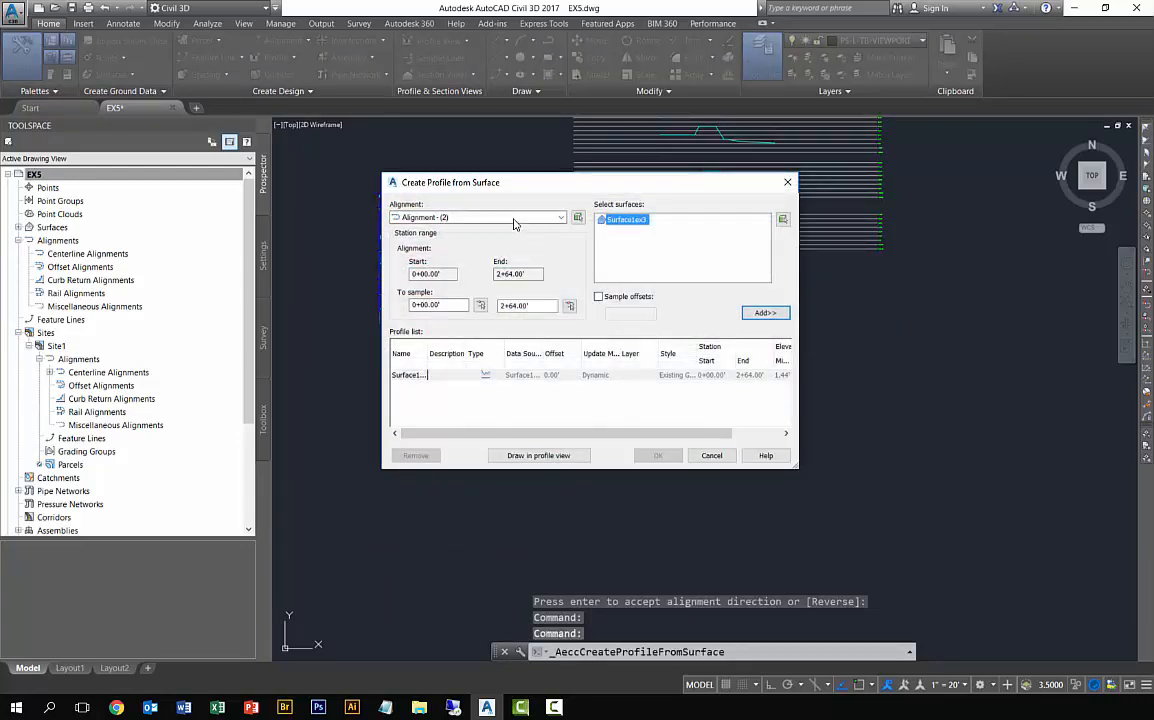
# Step: Sample a surface profile from Surface1ex3 along T5-Alignment - (1) and place its Standard-NoZ profile view below the four stacked views
pyautogui.click(515, 218)
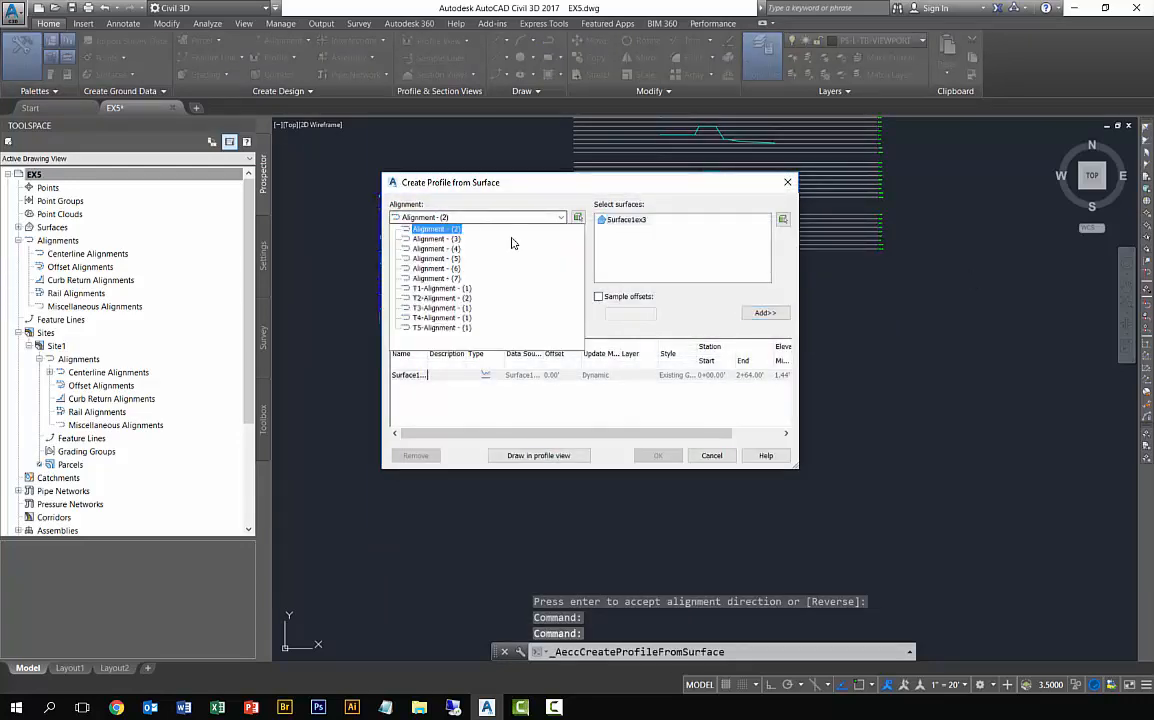
pyautogui.click(430, 329)
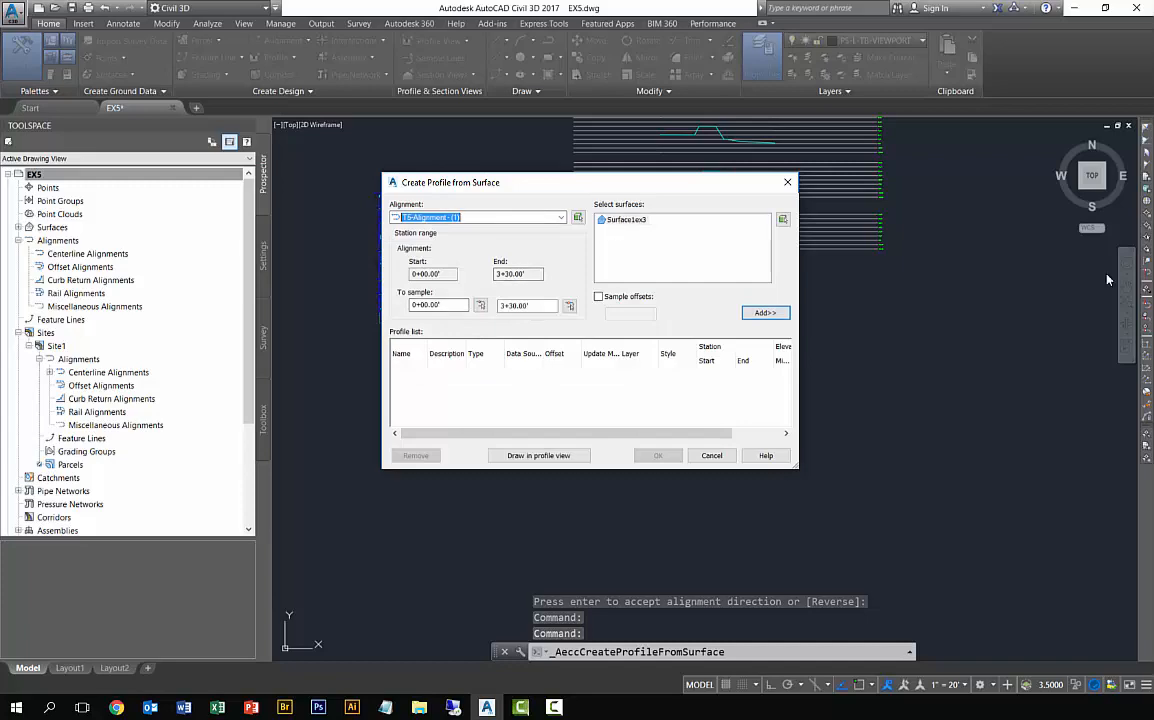
pyautogui.click(626, 219)
pyautogui.click(765, 313)
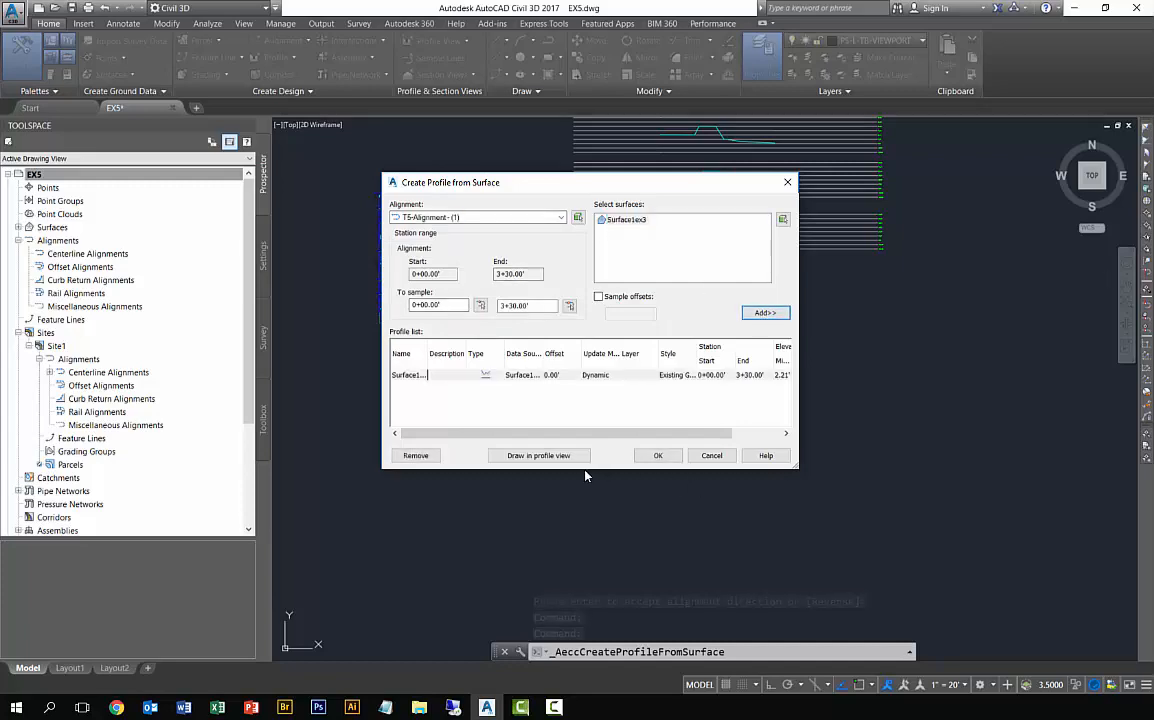
pyautogui.click(538, 455)
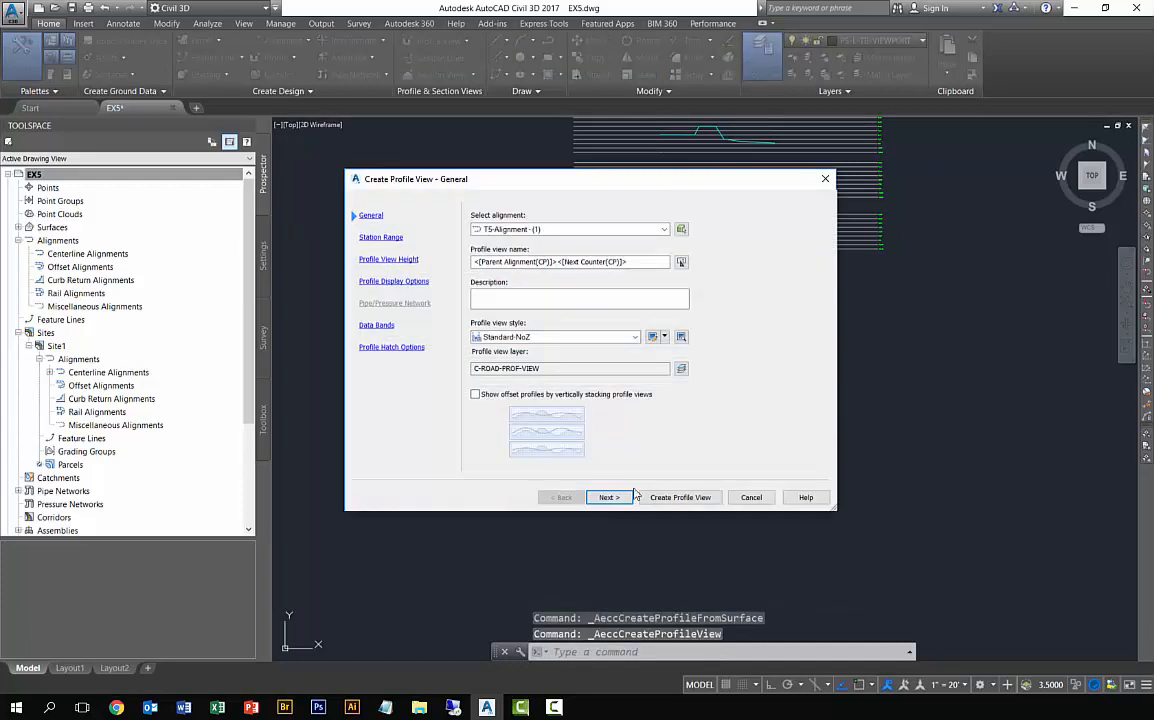
pyautogui.click(679, 497)
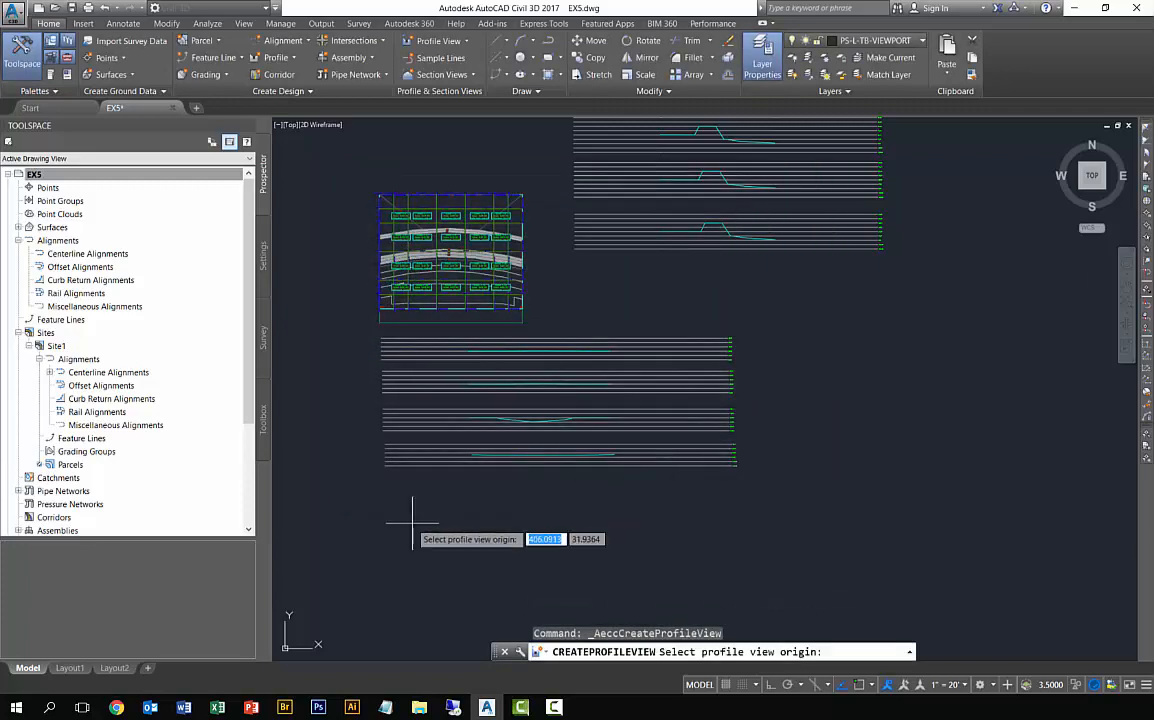
pyautogui.click(384, 503)
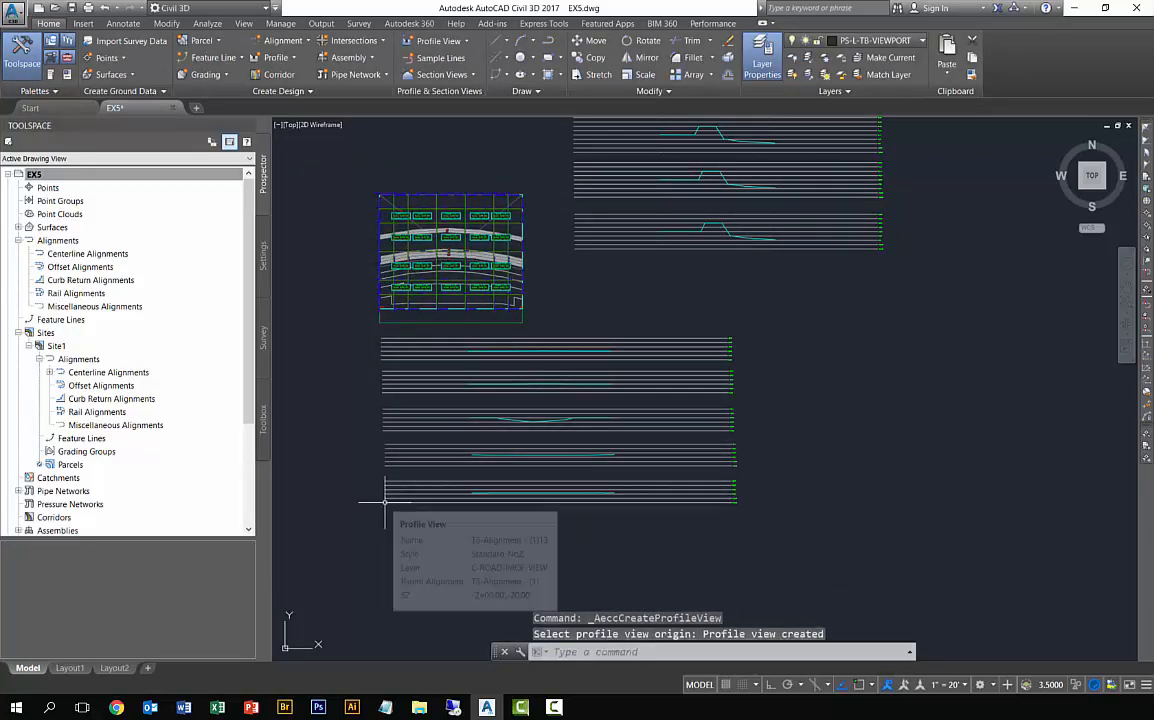
# Step: Save the drawing
pyautogui.press('Escape')
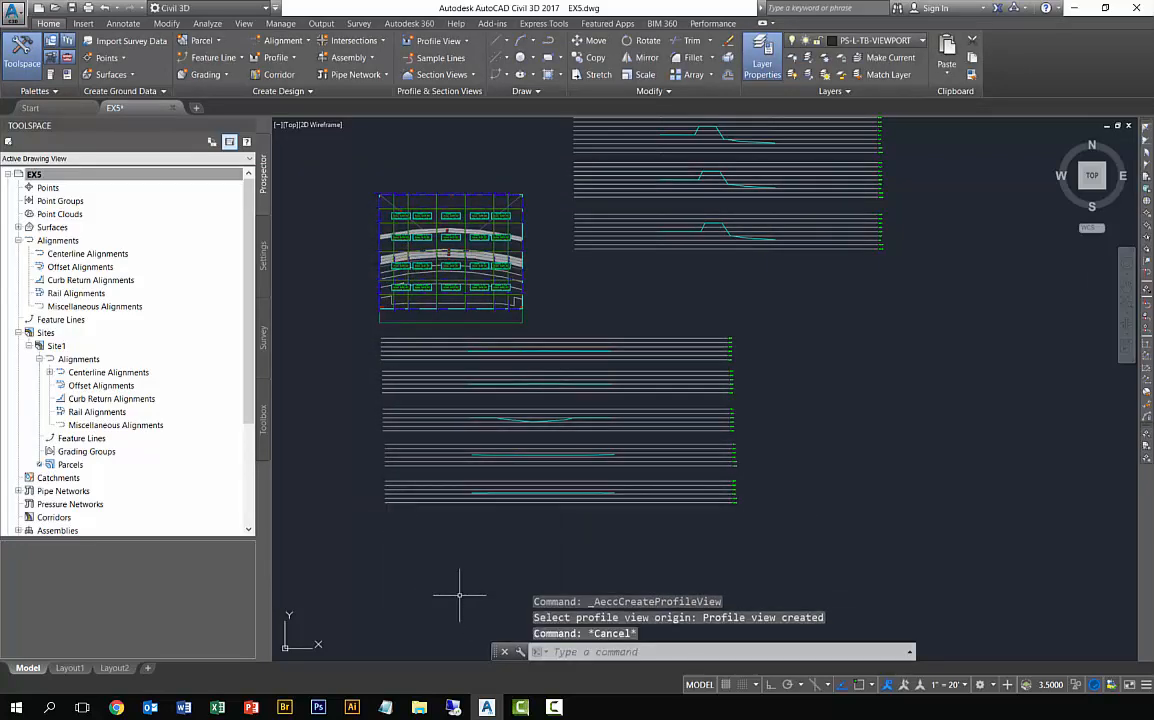
pyautogui.write('qsave')
pyautogui.press('Return')
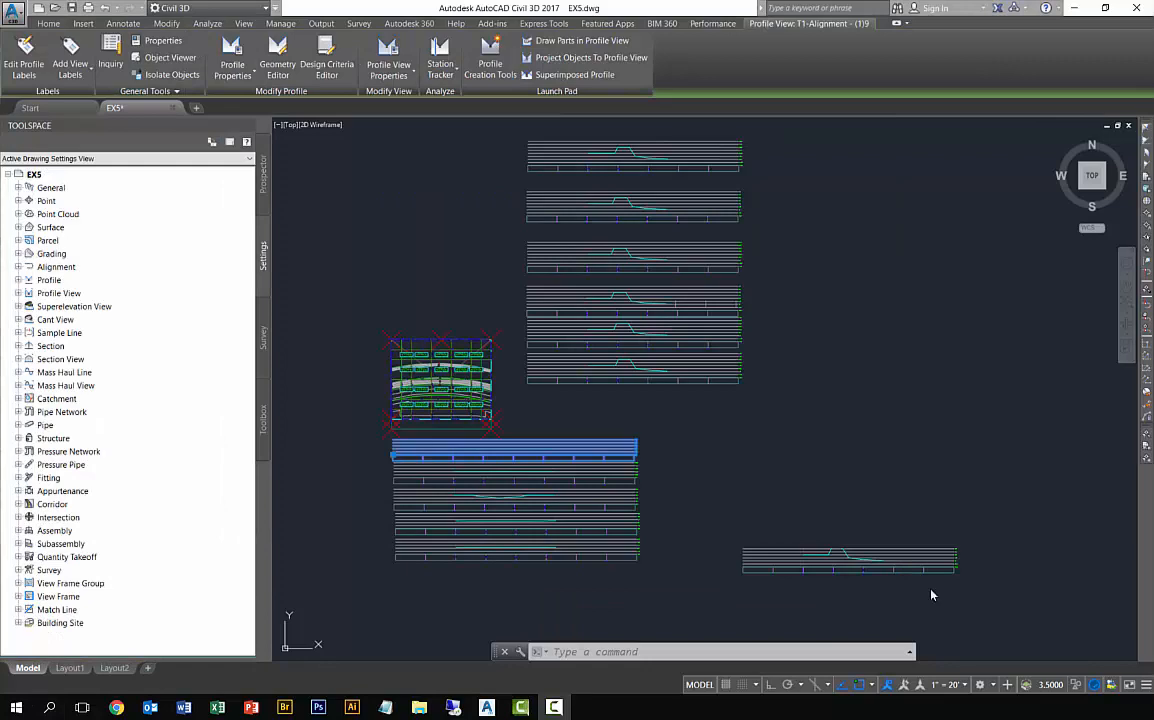
# Step: Clear the profile view selection and start a WBLOCK export with the destination file V:\HHH93\nSection_Profiles
pyautogui.click(412, 466)
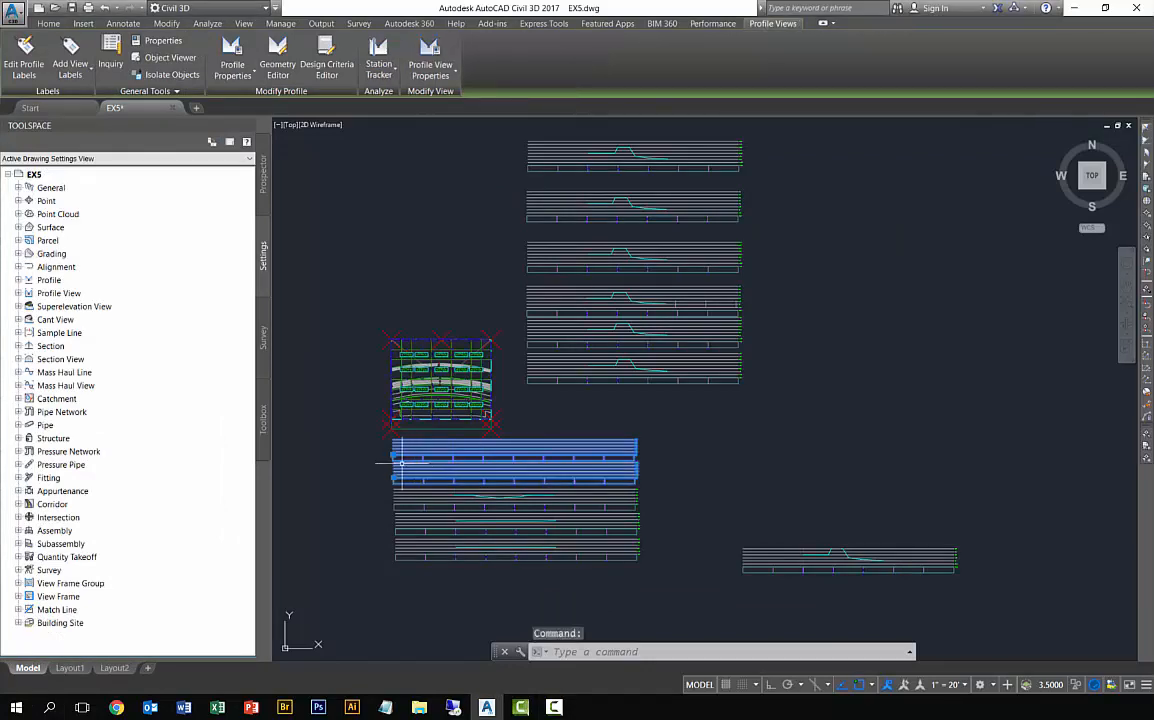
pyautogui.press('Escape')
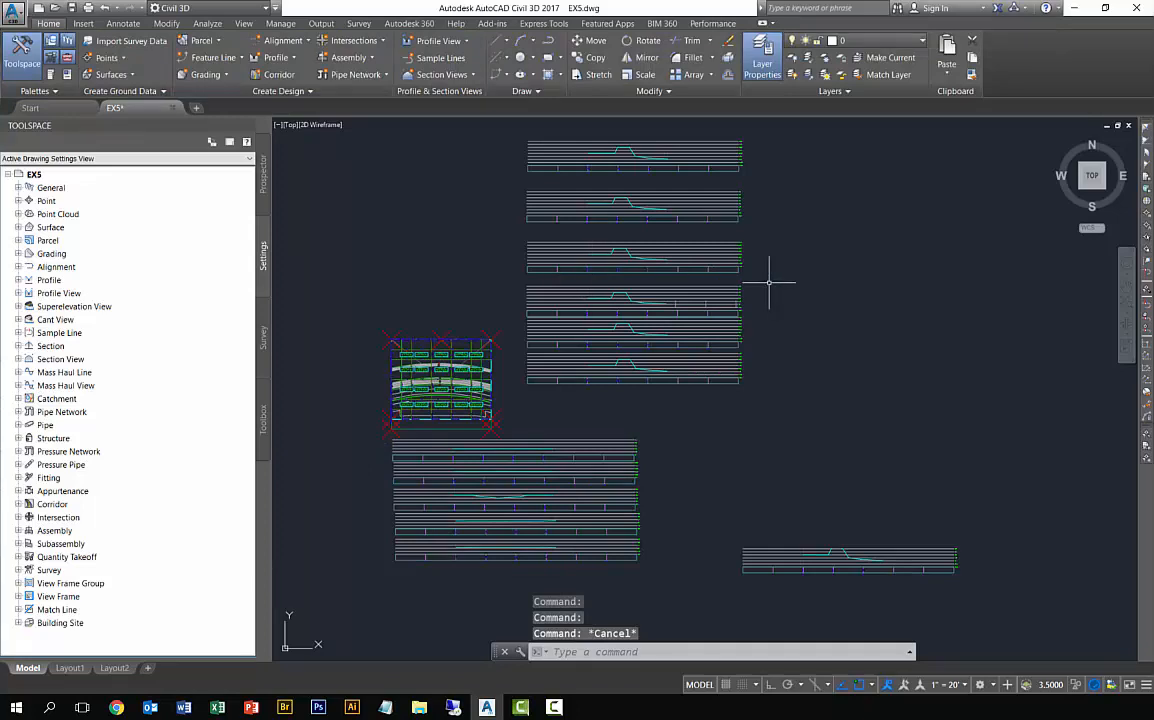
pyautogui.write('w')
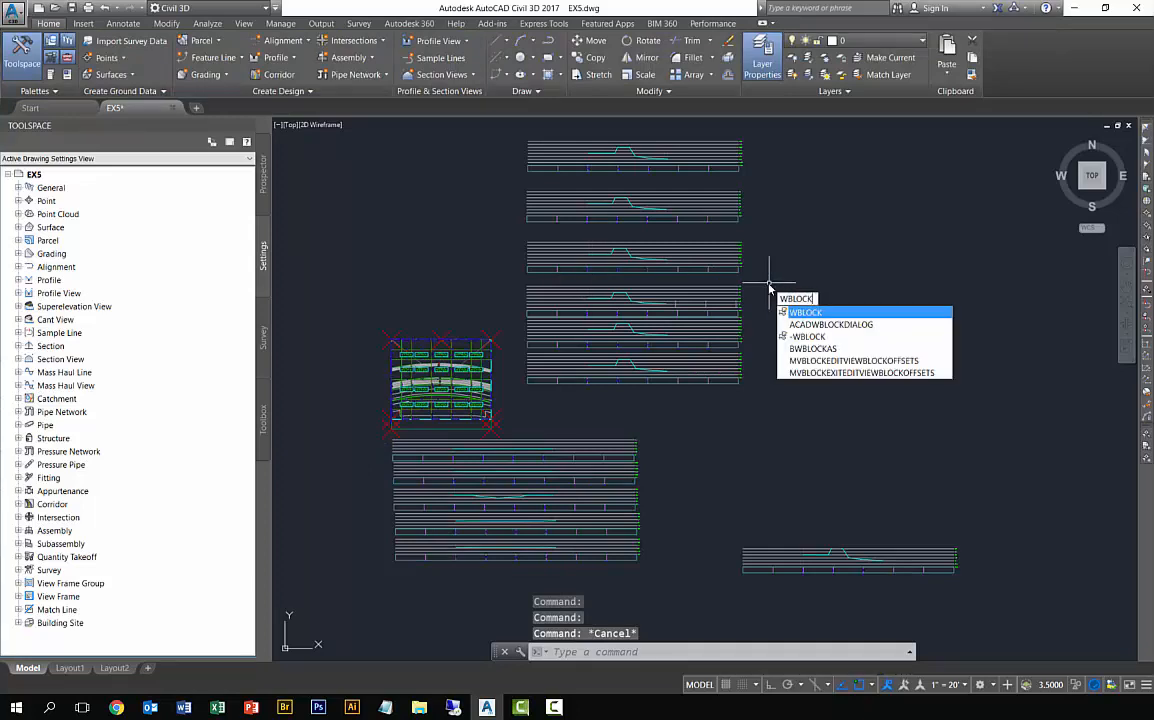
pyautogui.press('Return')
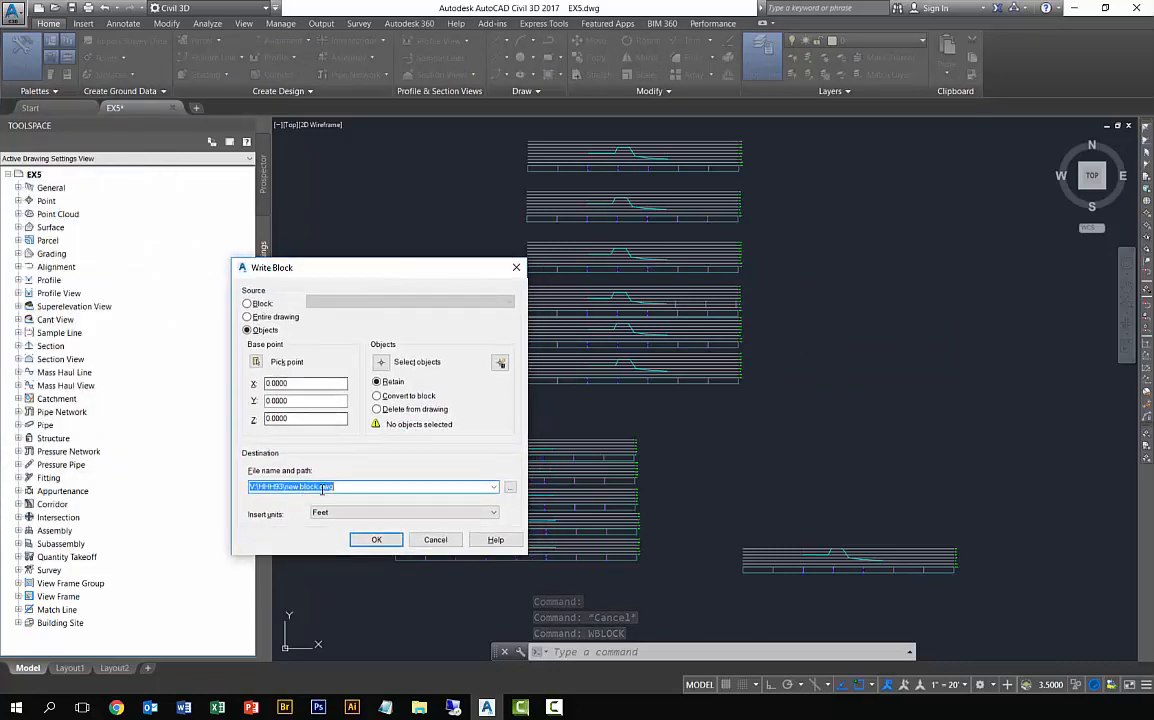
pyautogui.moveTo(334, 486); pyautogui.dragTo(317, 486)
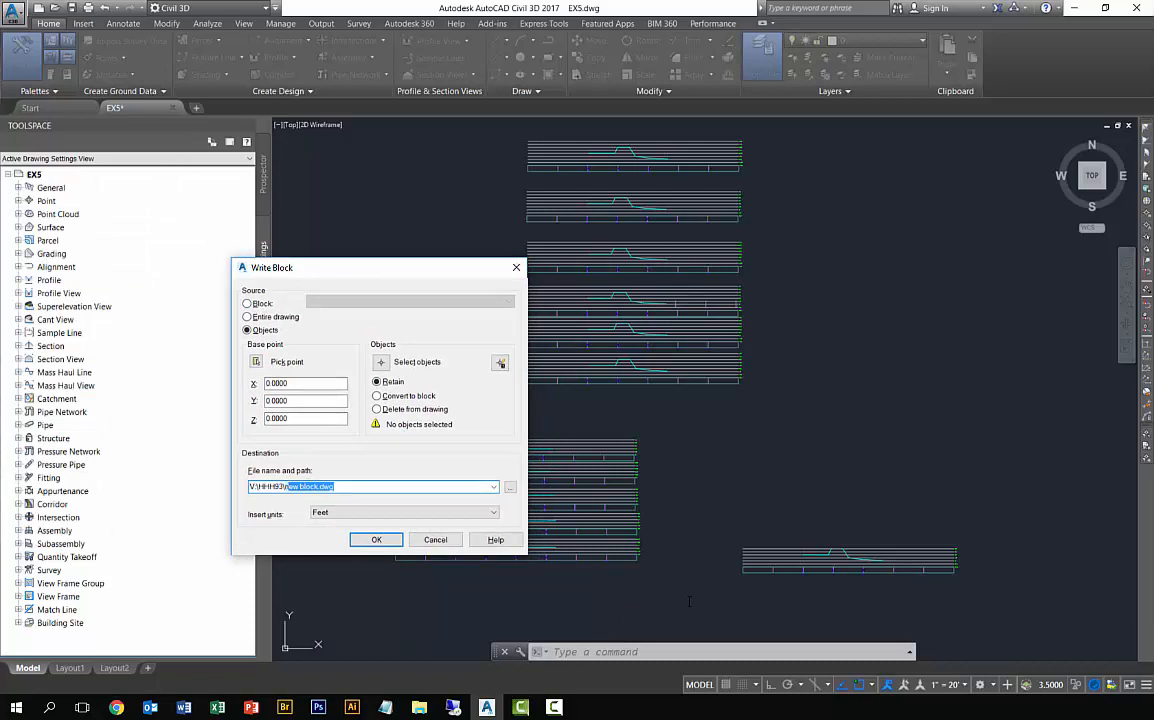
pyautogui.write('Section_Profiles')
# Step: Choose the six profile views beside the site plan and the five below it as the objects to write out
pyautogui.hotkey('alt', 't')
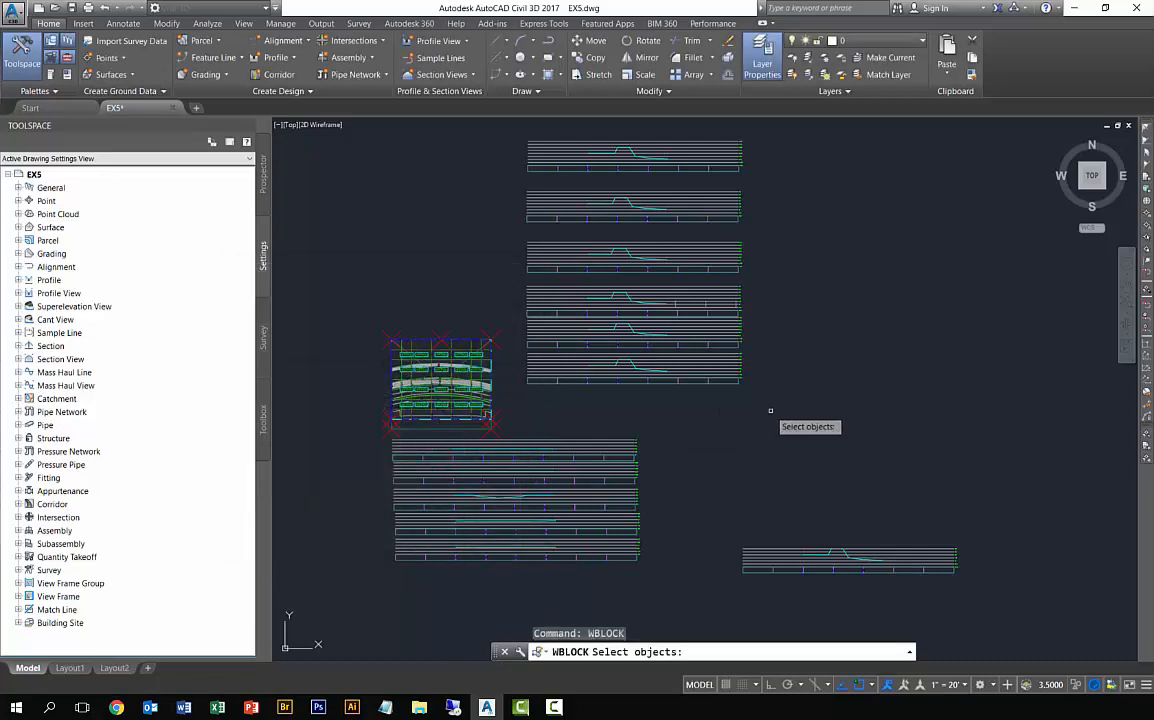
pyautogui.click(770, 410)
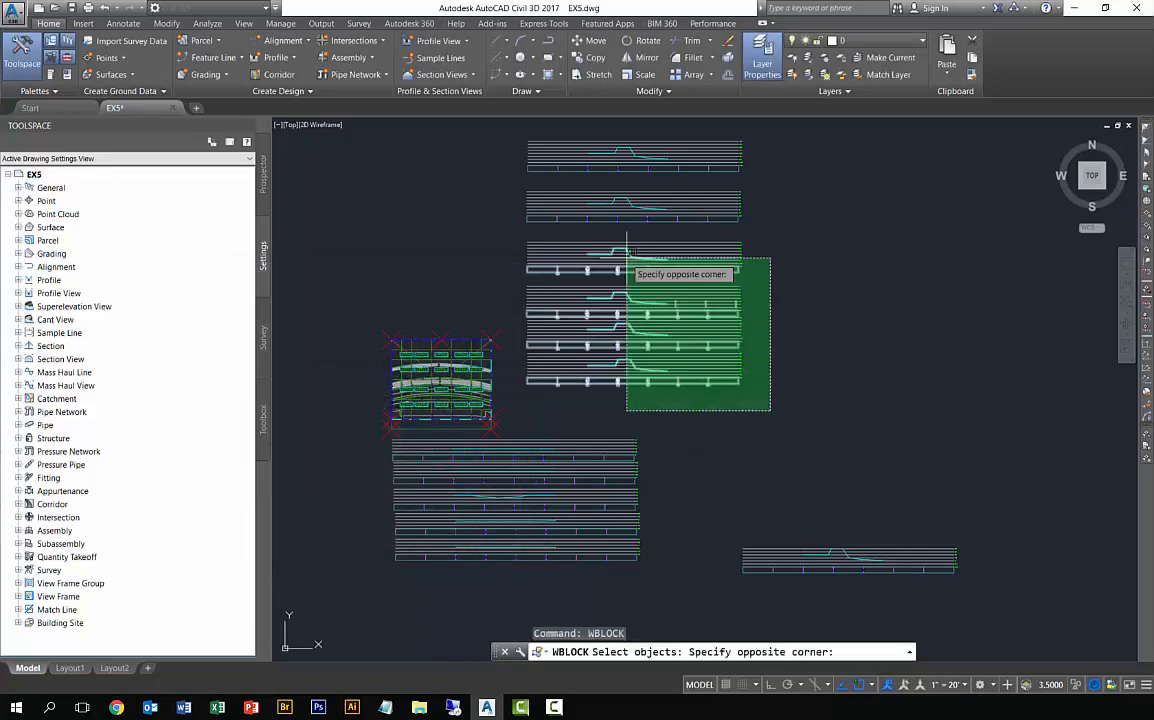
pyautogui.click(525, 129)
pyautogui.click(682, 579)
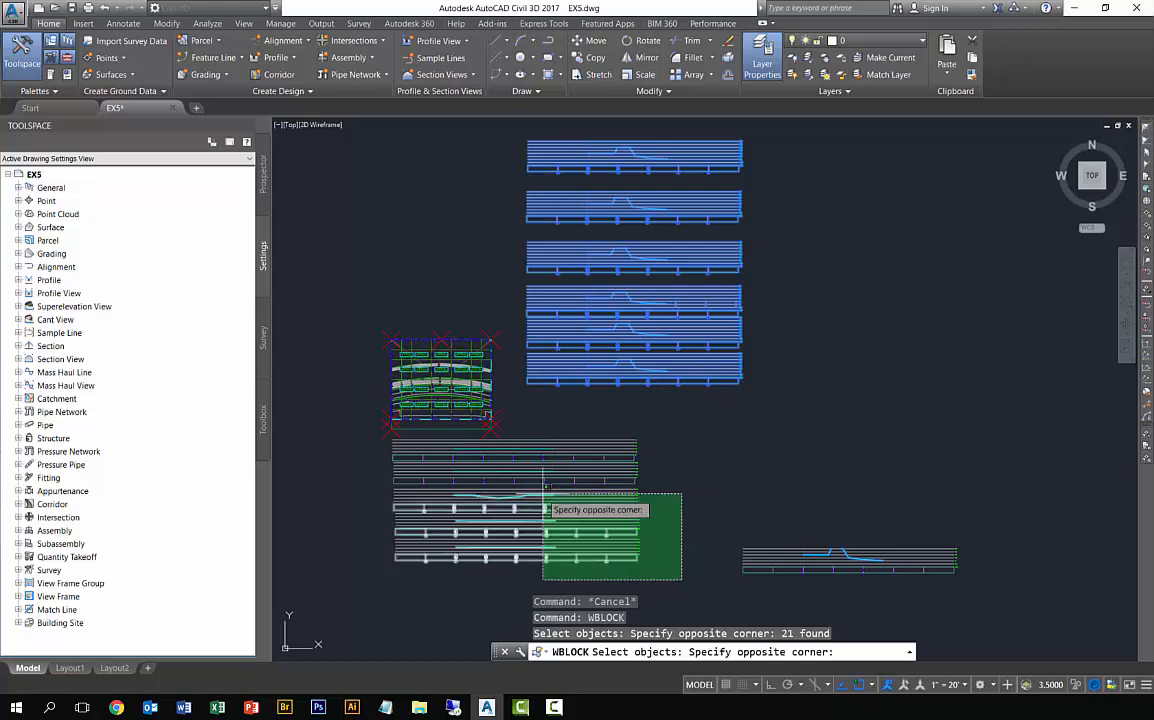
pyautogui.click(326, 438)
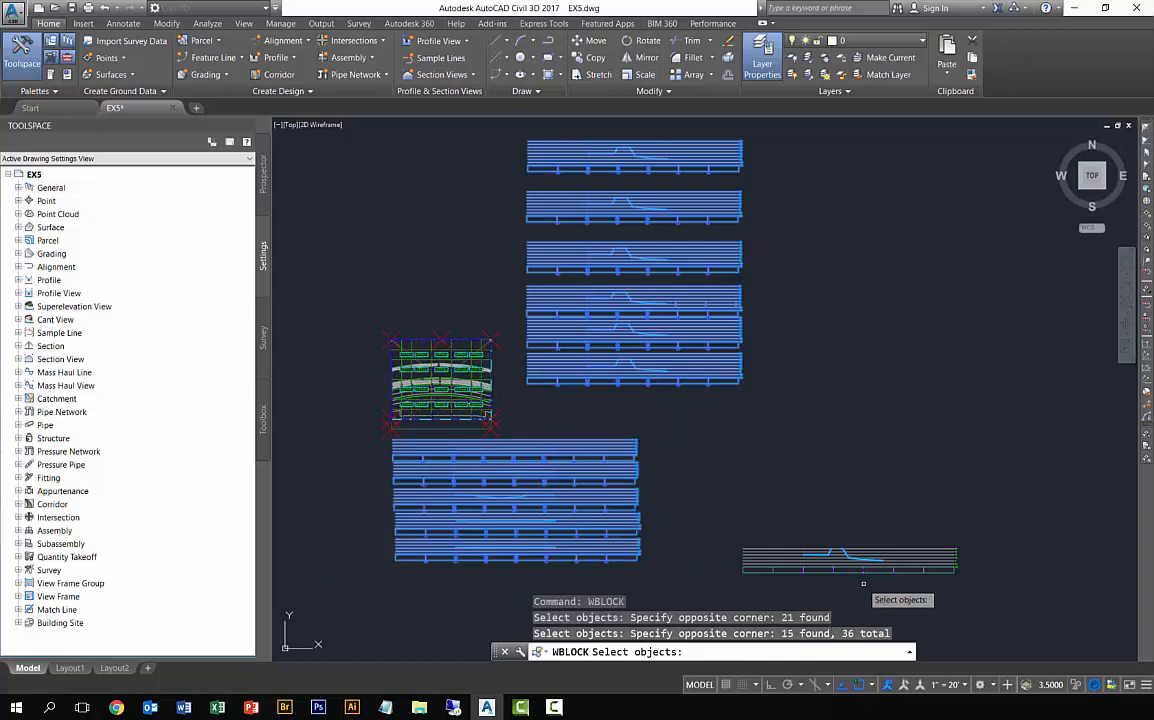
pyautogui.press('Return')
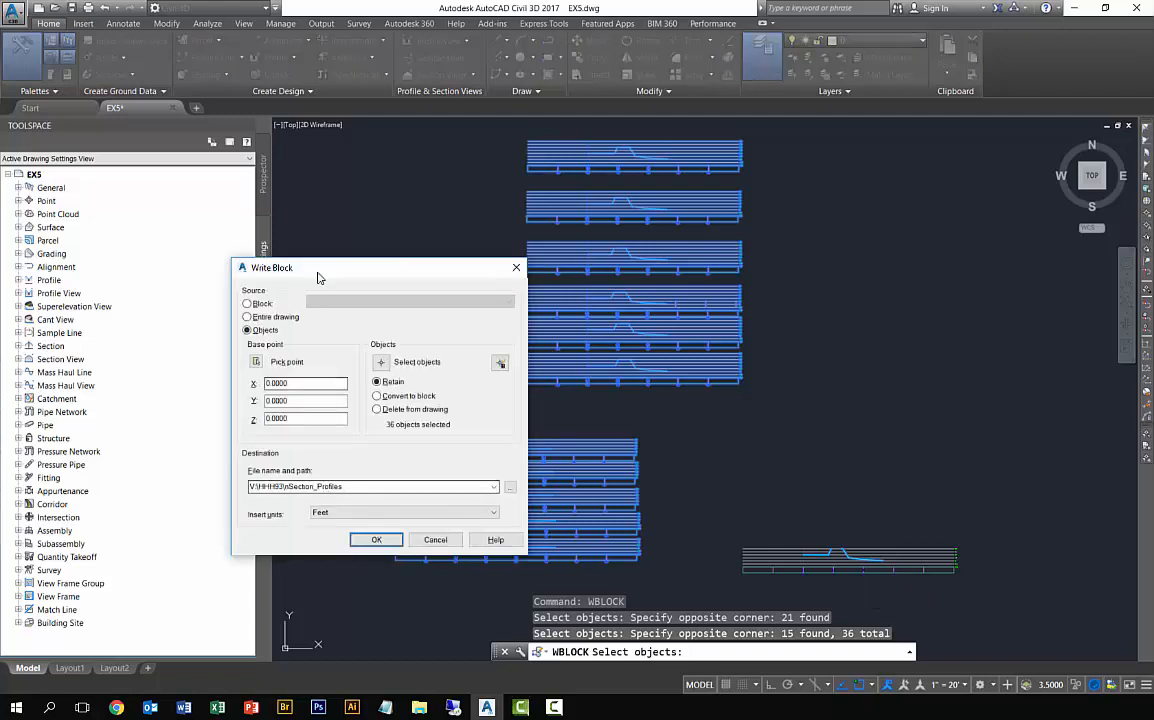
pyautogui.moveTo(321, 268); pyautogui.dragTo(376, 268)
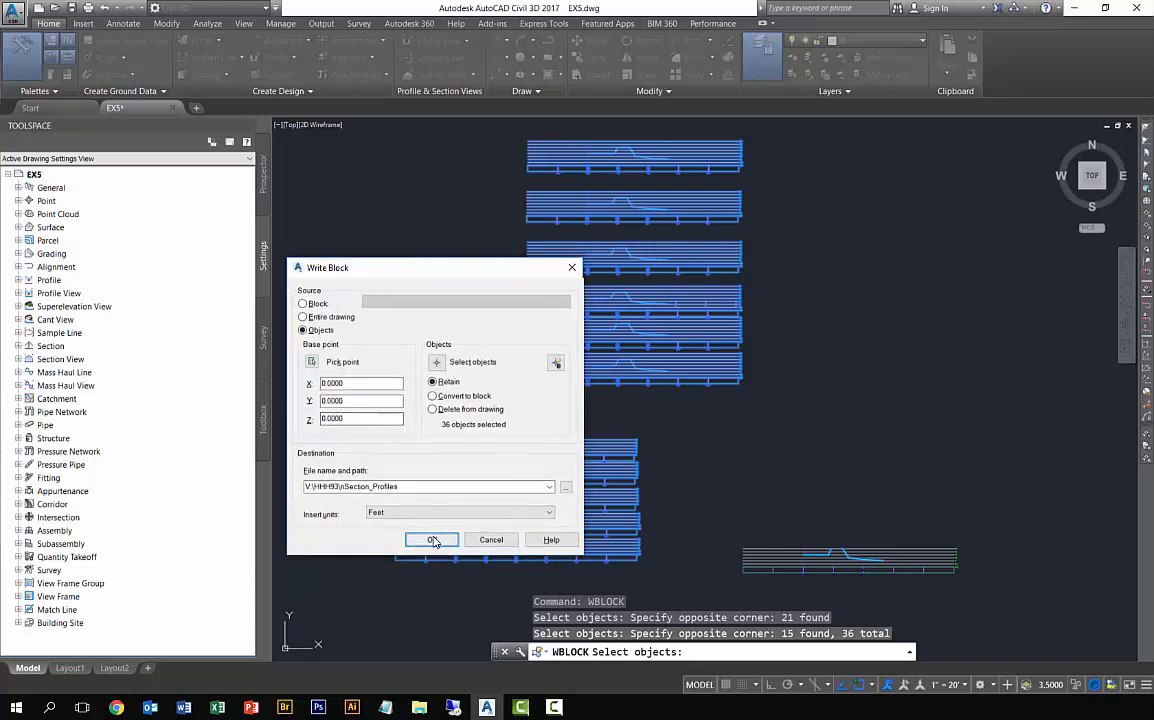
# Step: Write the selected profile views out to the destination drawing, including the AutoCAD Map information in the export
pyautogui.press('Return')
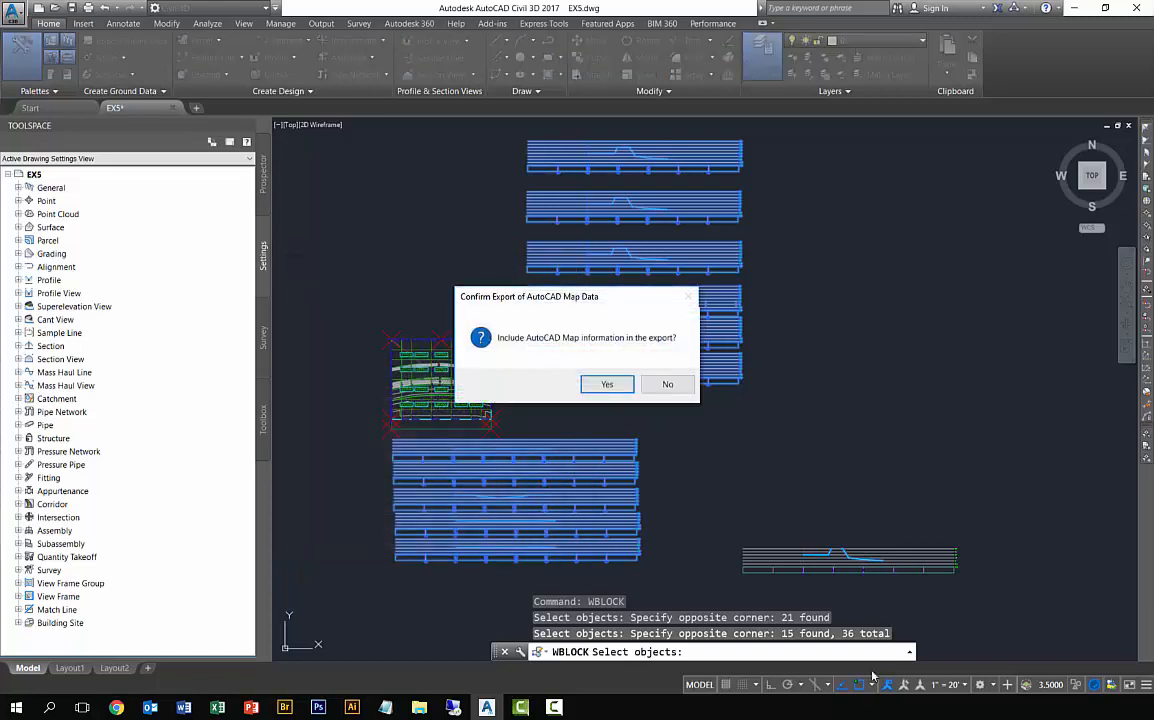
pyautogui.click(607, 386)
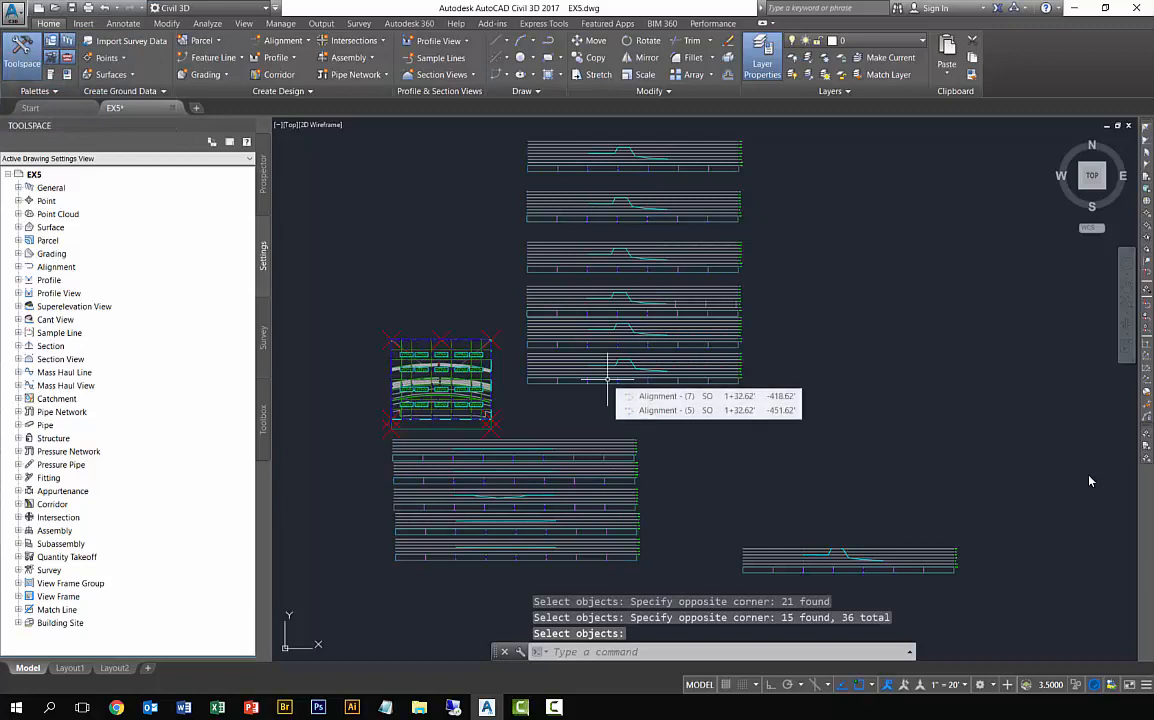
# Step: Examine the grid ends and elevation labels of the profile views below and beside the site plan
pyautogui.write('z')
pyautogui.press('Return')
pyautogui.write('w')
pyautogui.press('Return')
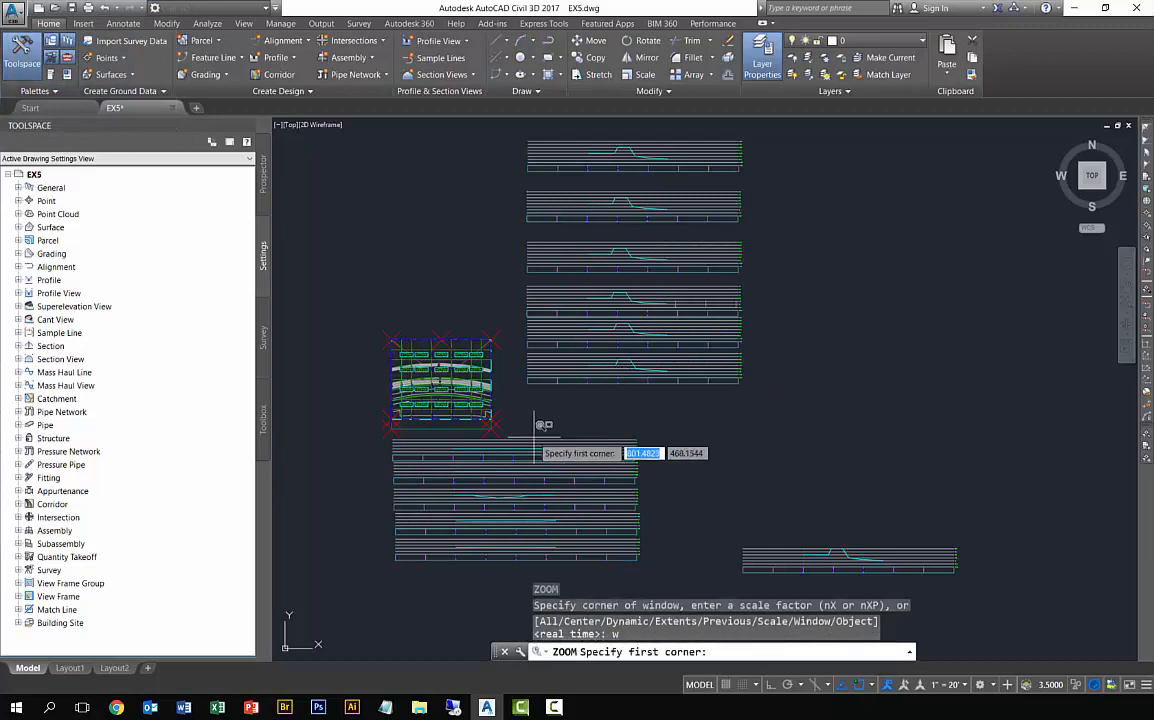
pyautogui.click(535, 436)
pyautogui.click(664, 472)
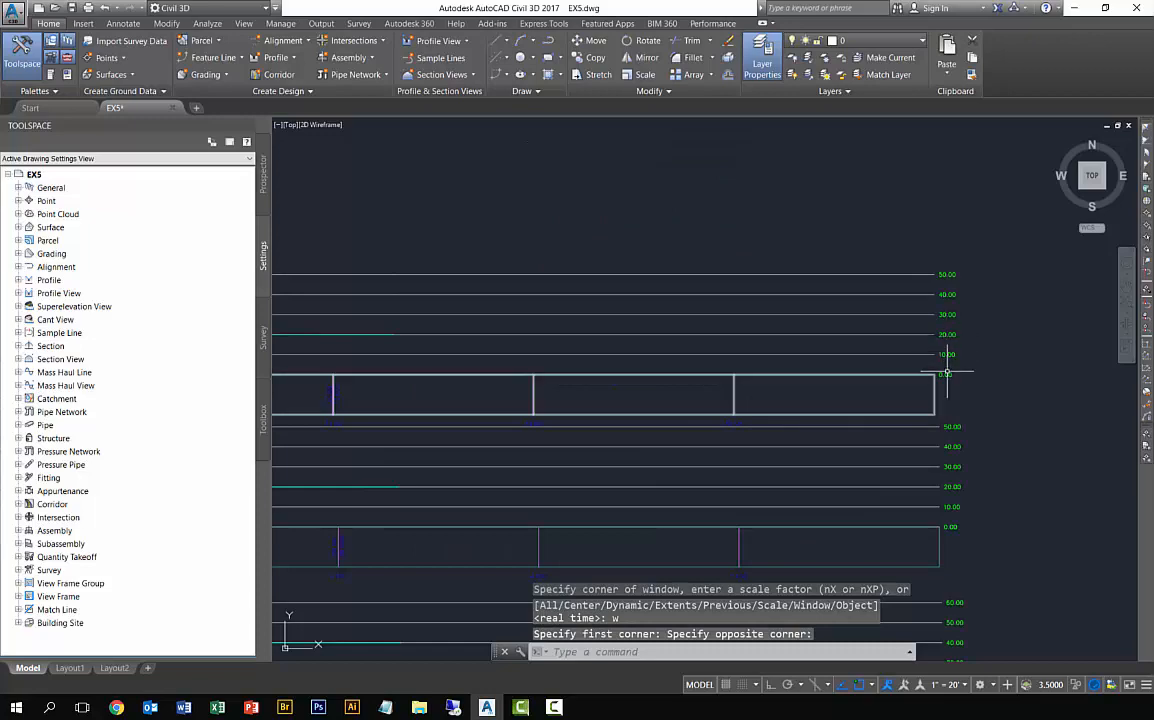
pyautogui.scroll(-3, 946, 360)
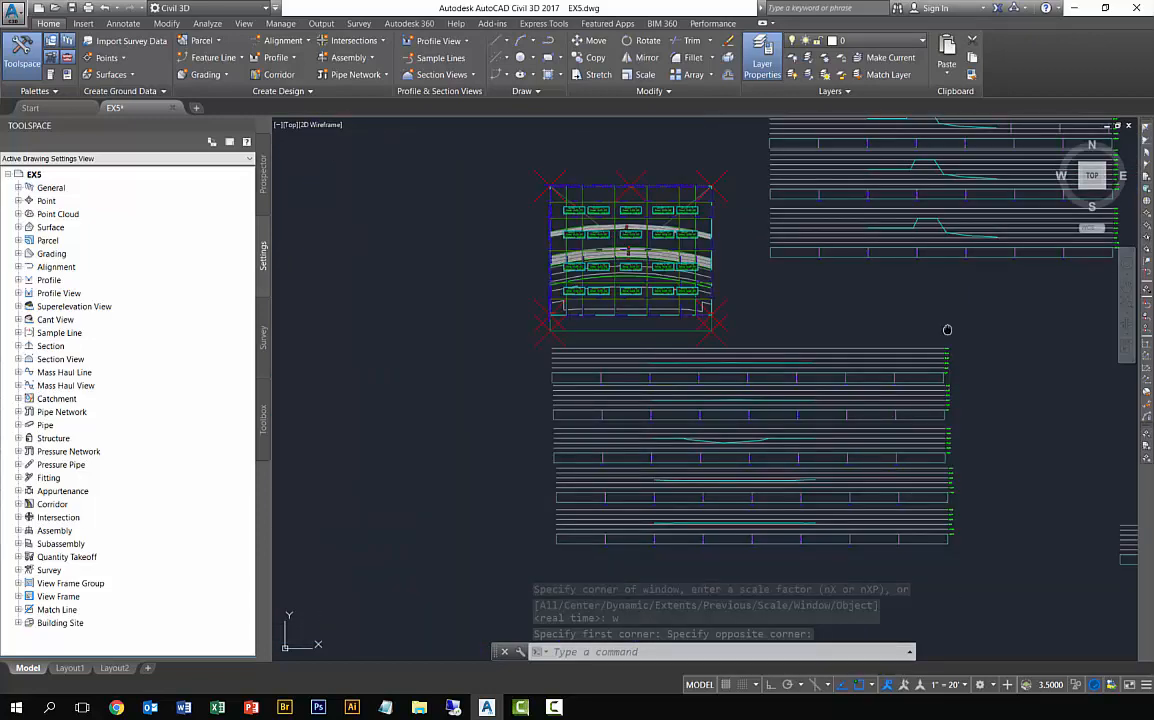
pyautogui.moveTo(948, 330); pyautogui.dragTo(590, 379, button='middle')
pyautogui.scroll(3, 712, 310)
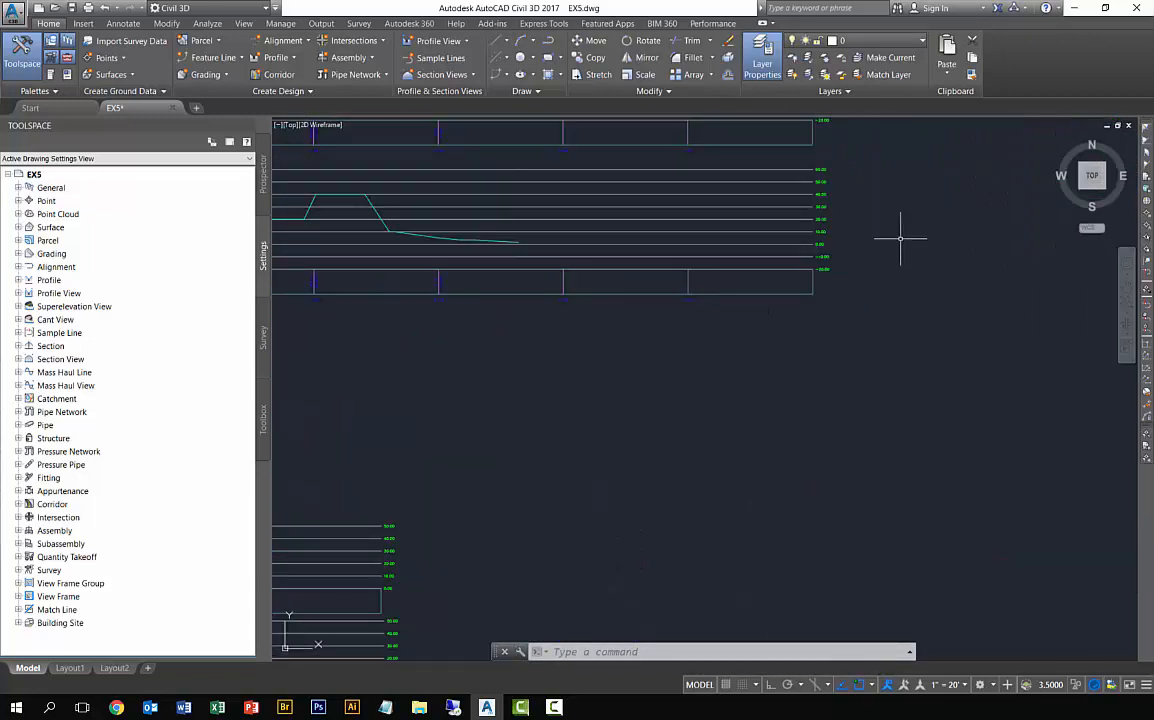
pyautogui.scroll(2, 900, 238)
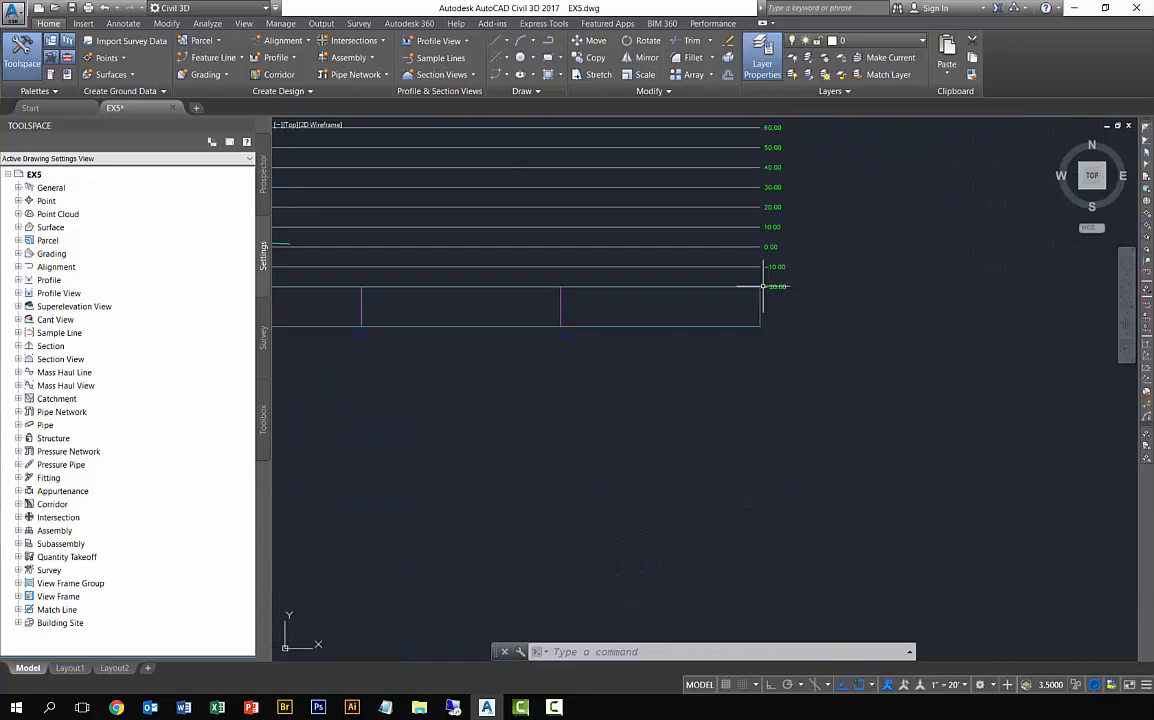
pyautogui.scroll(-5, 763, 286)
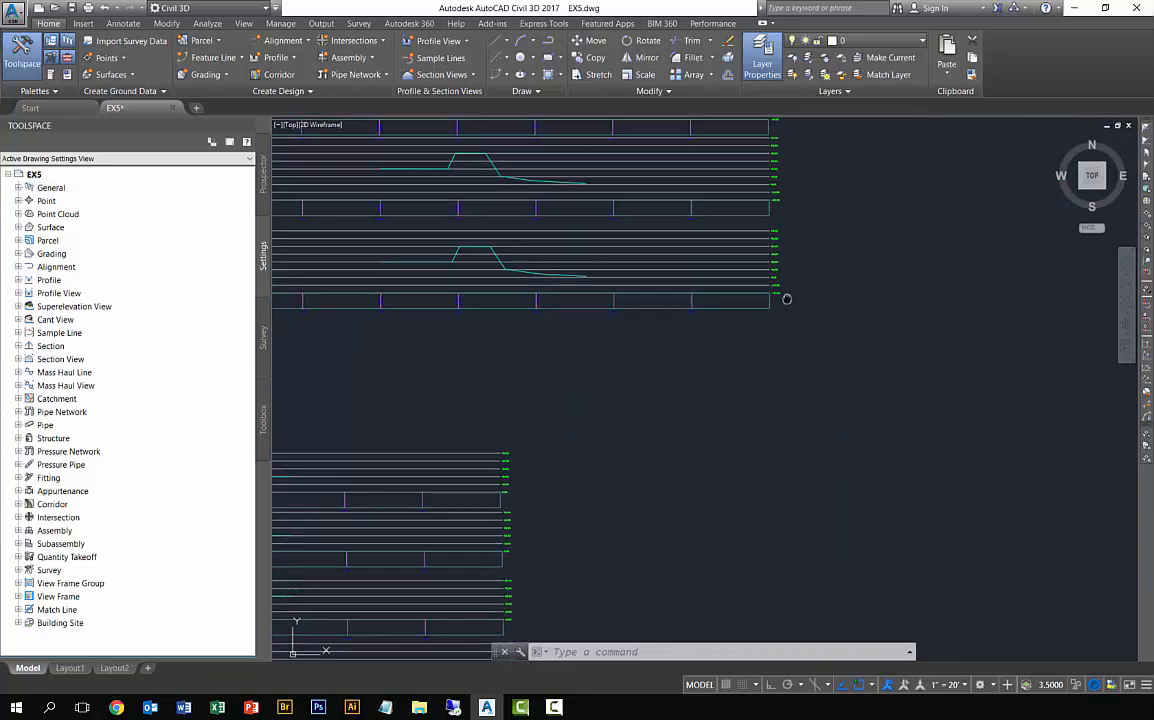
pyautogui.scroll(-4, 899, 324)
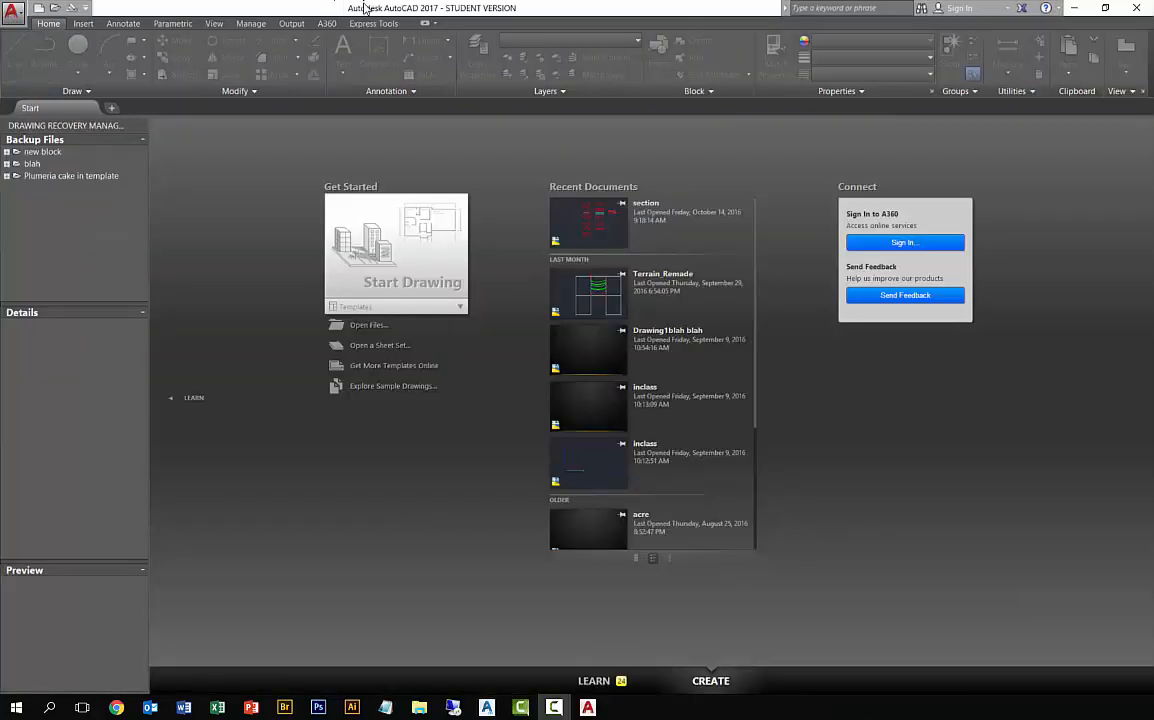
# Step: Switch to AutoCAD 2017 and open nSection_Profiles.dwg from the HHH93 folder
pyautogui.click(15, 13)
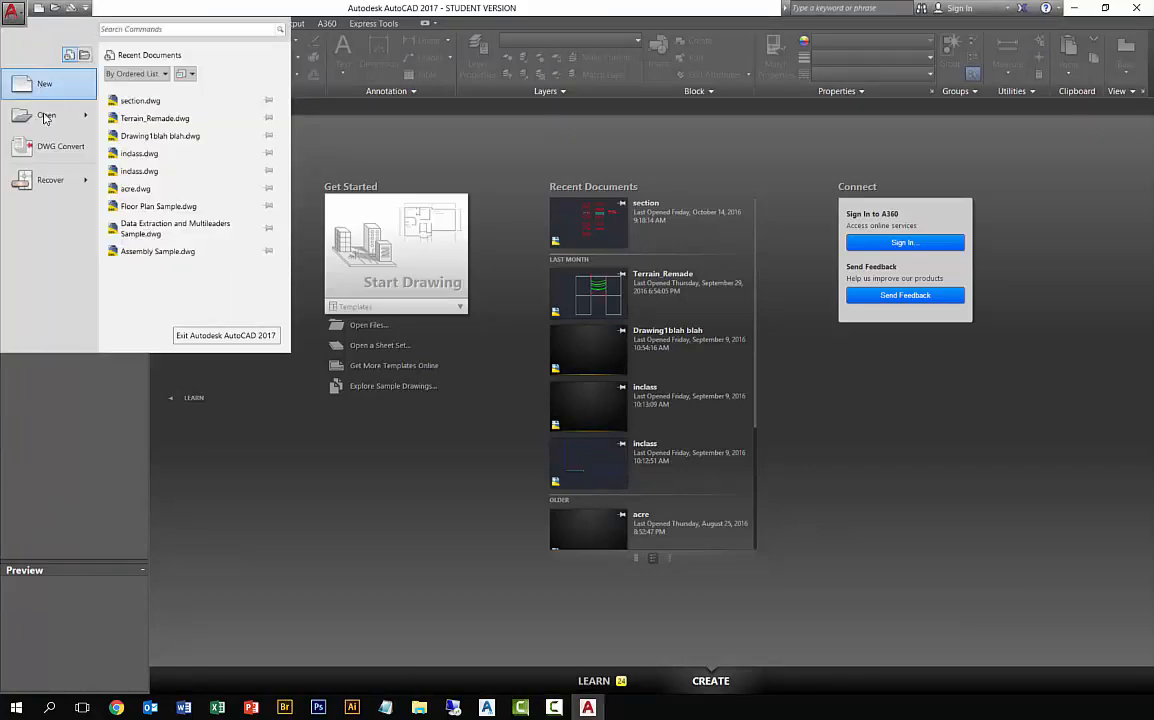
pyautogui.moveTo(44, 118)
pyautogui.click(139, 124)
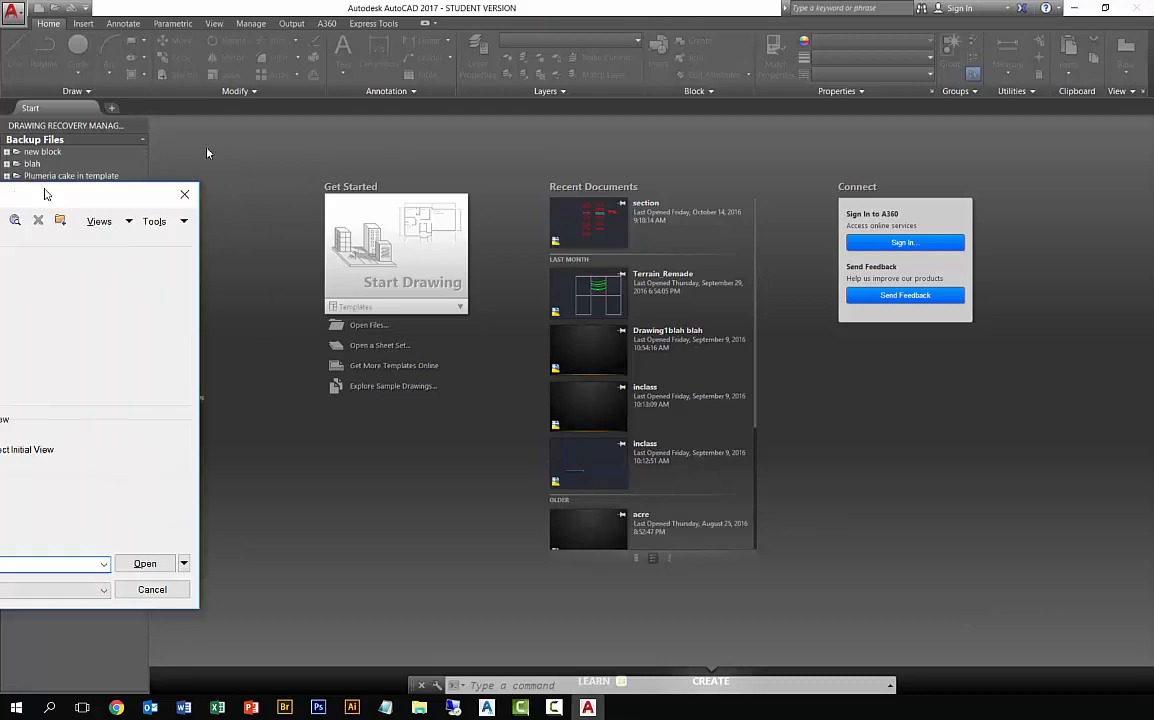
pyautogui.click(263, 344)
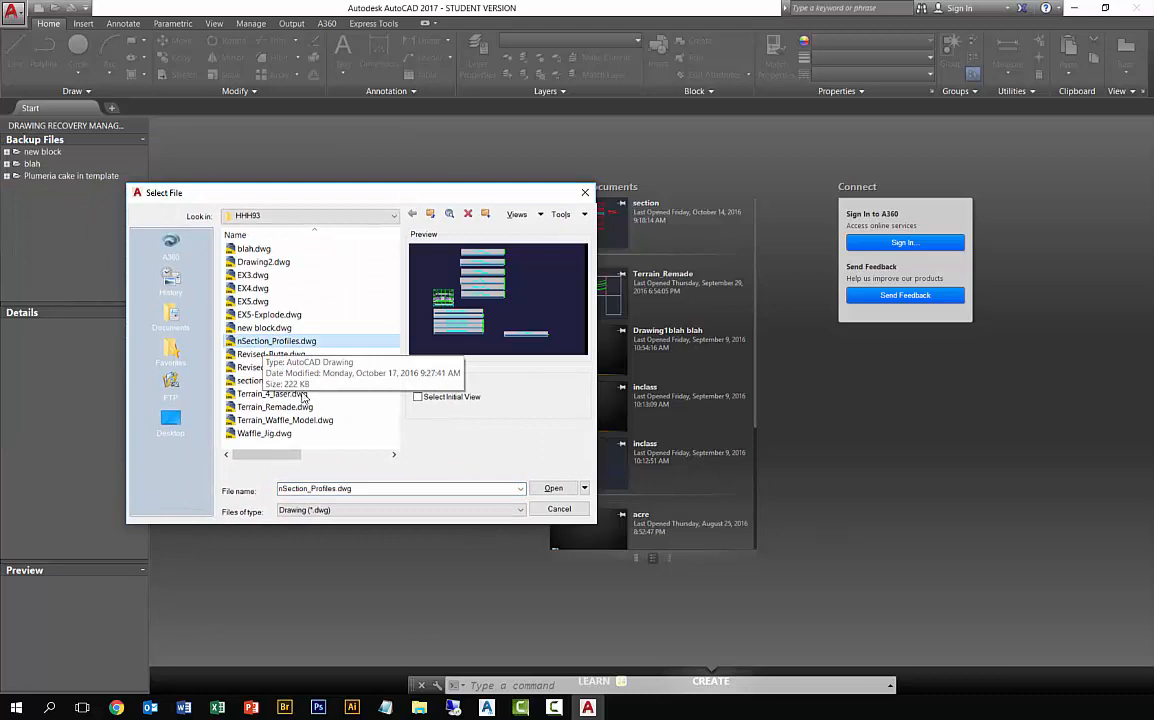
pyautogui.click(575, 488)
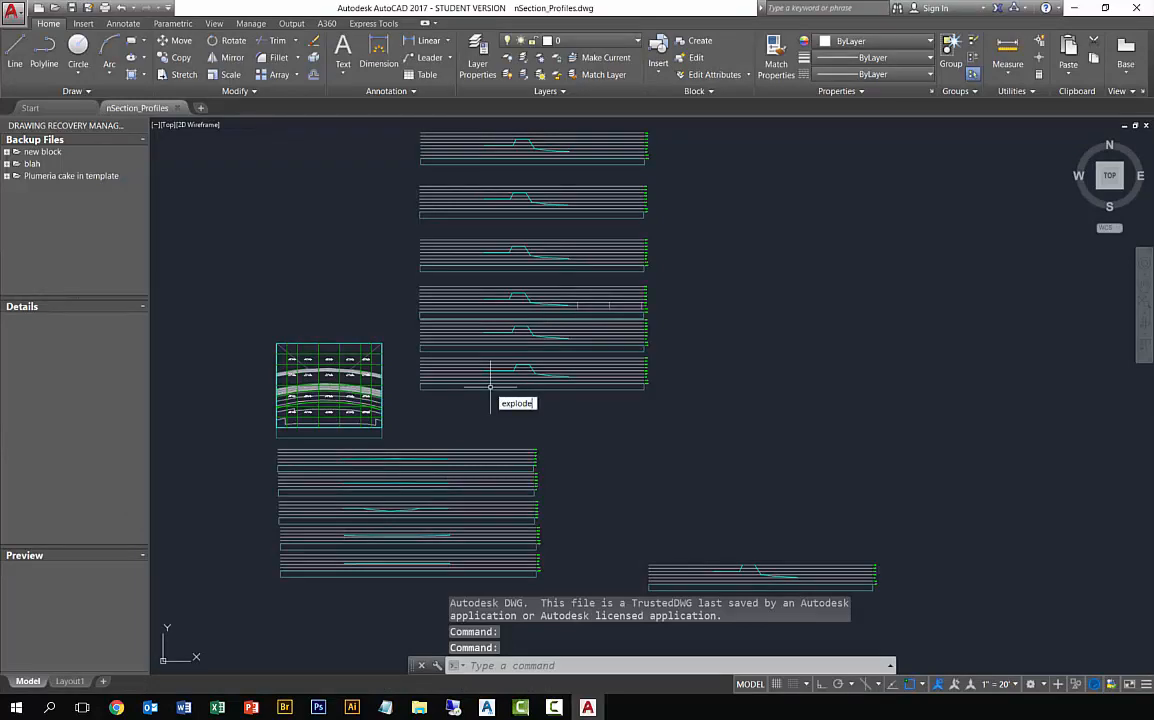
# Step: Explode the six profile views stacked beside the site plan
pyautogui.write('explode')
pyautogui.press('Return')
pyautogui.scroll(2, 488, 332)
pyautogui.click(494, 430)
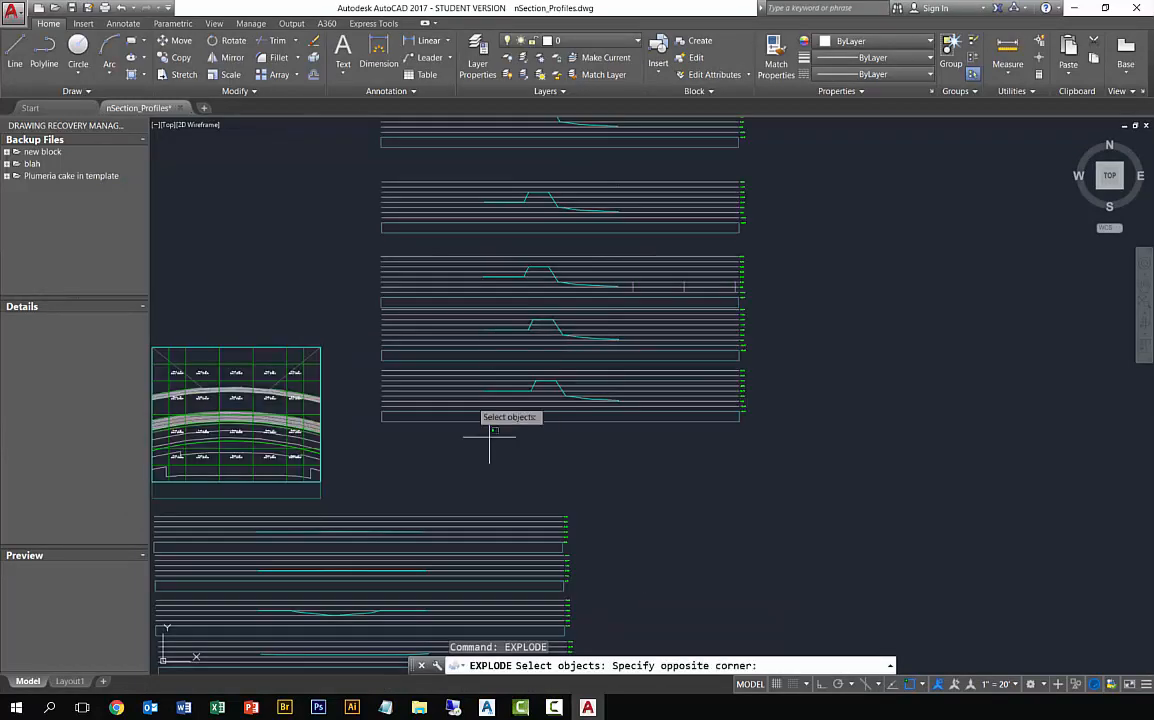
pyautogui.scroll(-3, 386, 125)
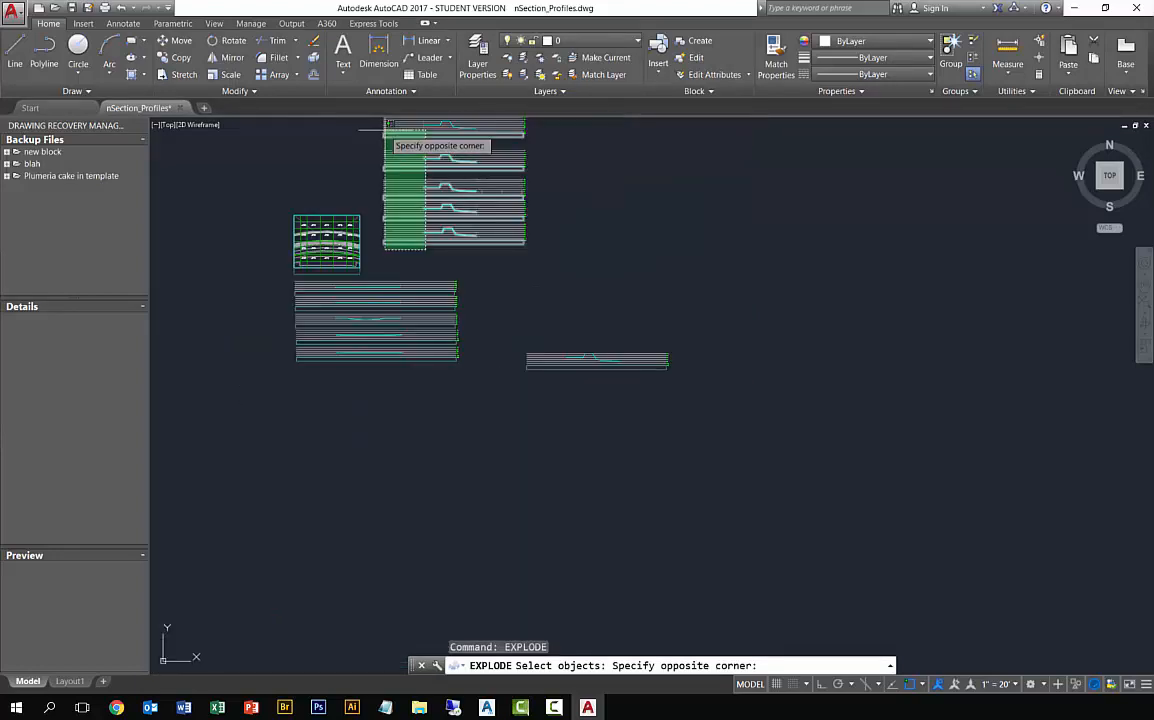
pyautogui.moveTo(388, 127); pyautogui.dragTo(393, 198, button='middle')
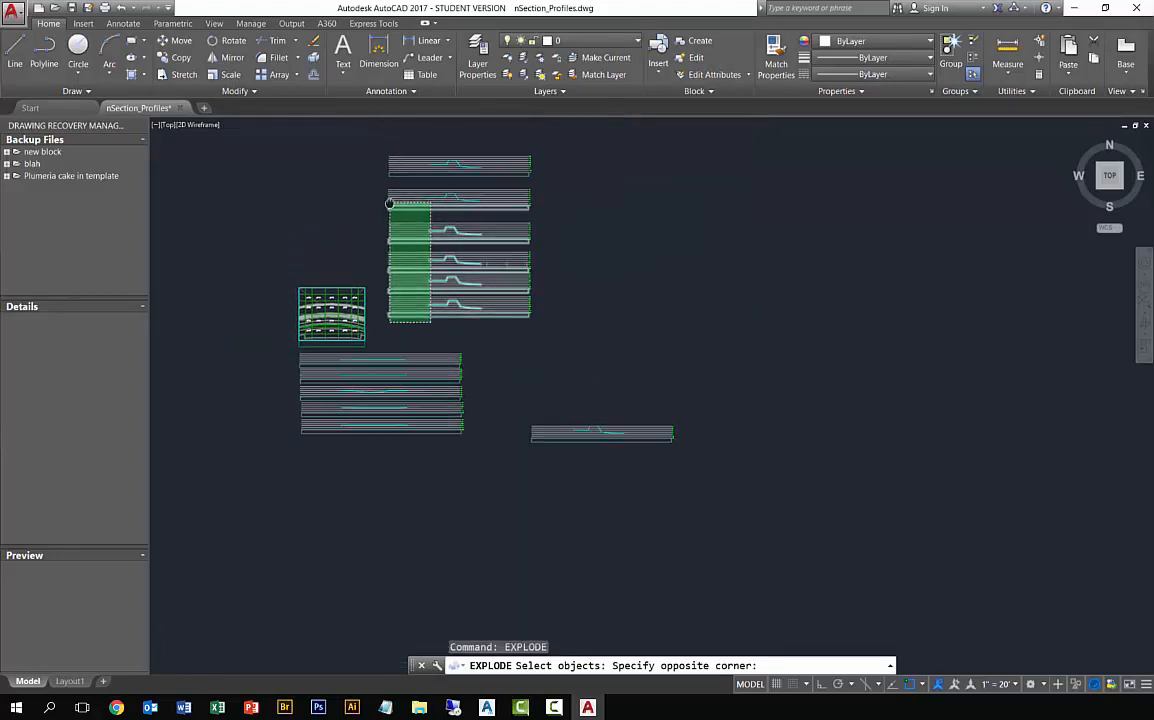
pyautogui.click(377, 144)
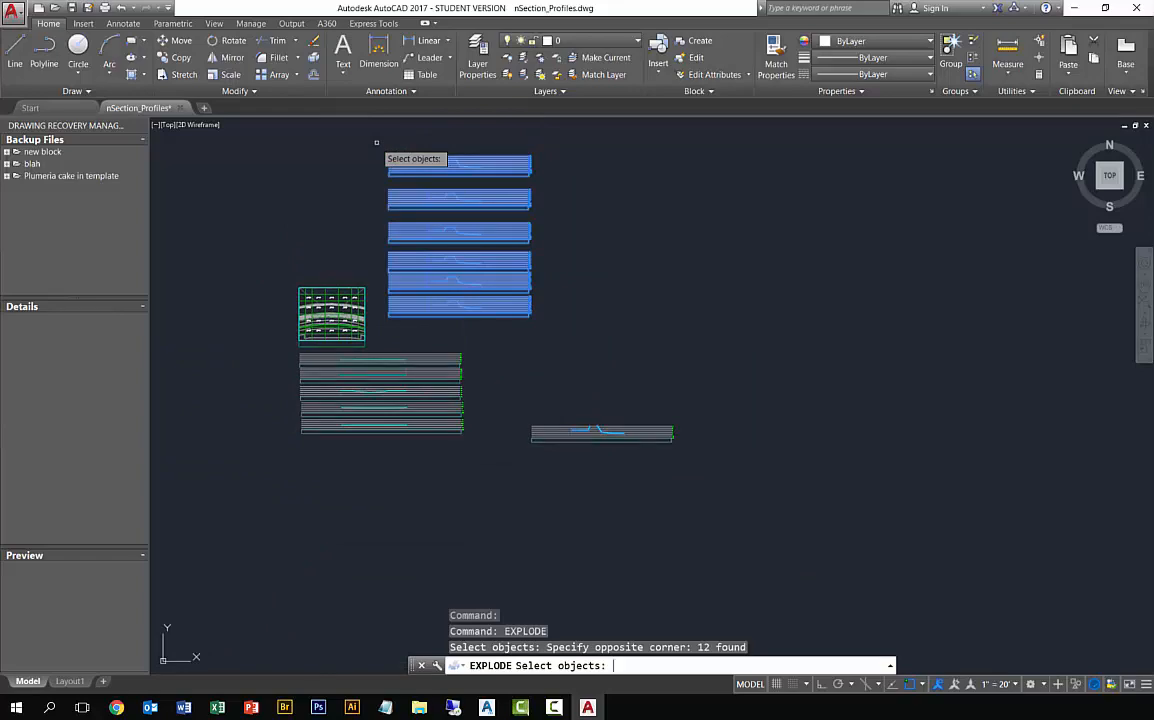
pyautogui.press('Return')
# Step: Explode the five profile views stacked below the site plan
pyautogui.press('Return')
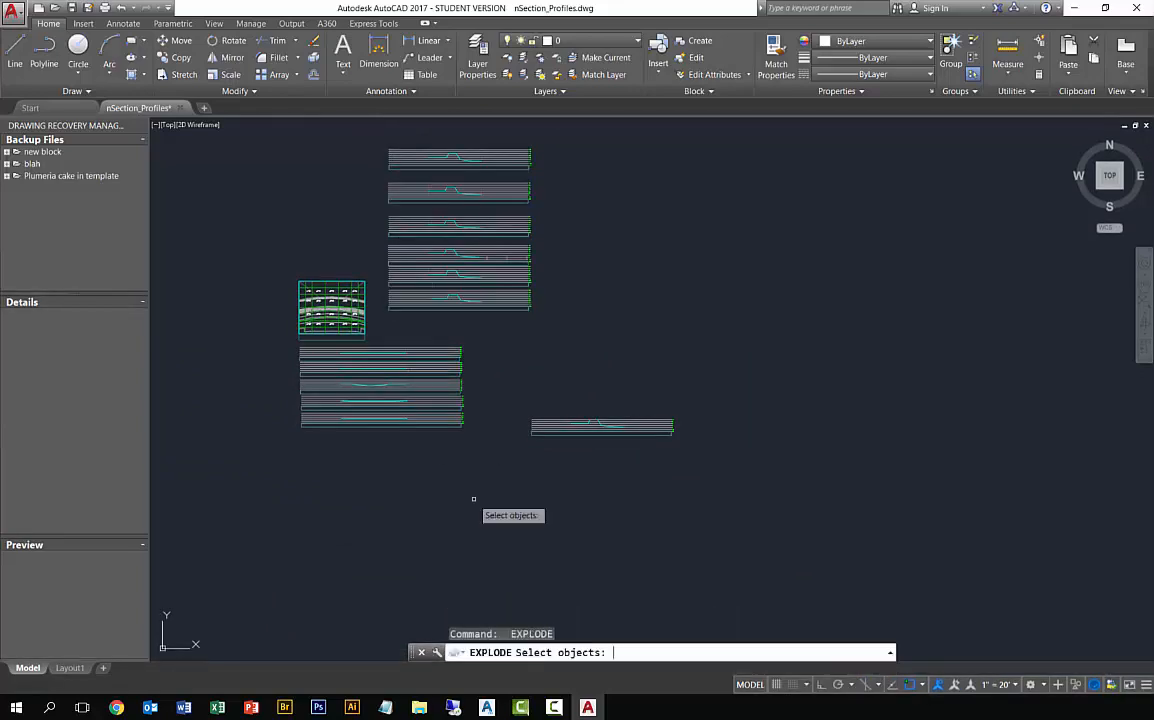
pyautogui.click(471, 468)
pyautogui.click(418, 337)
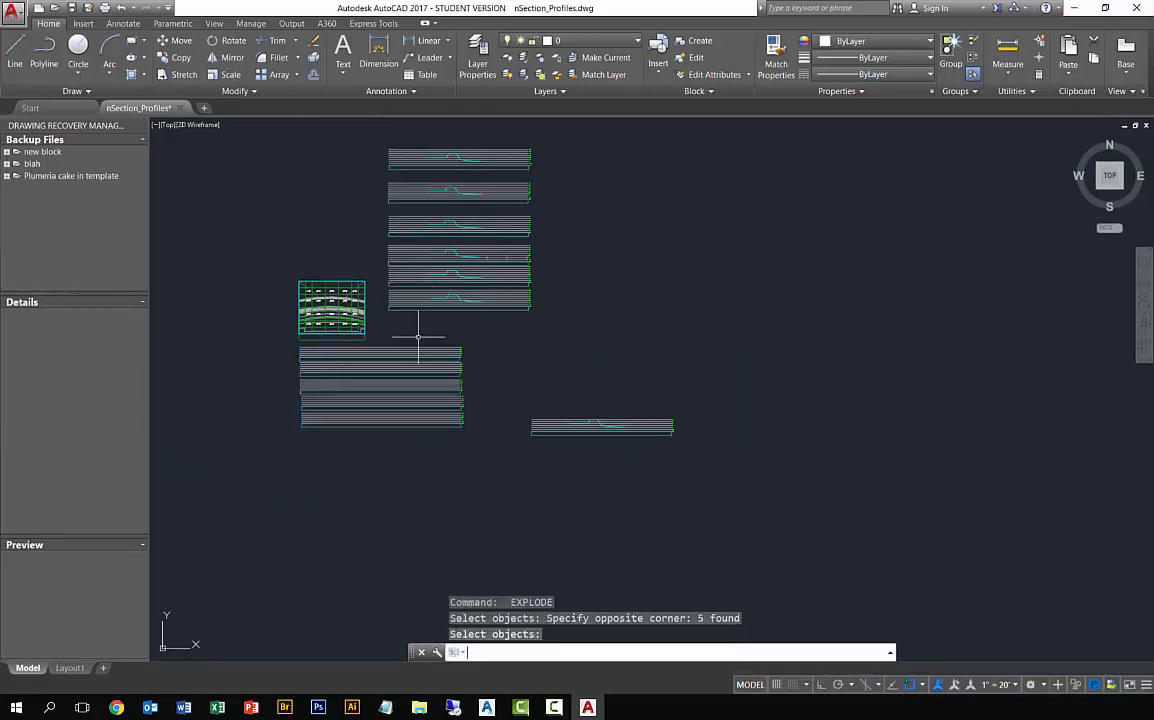
pyautogui.press('Return')
# Step: Erase the grid of the isolated profile view away from both stacks and try to erase its remaining profile line
pyautogui.write('e')
pyautogui.press('Return')
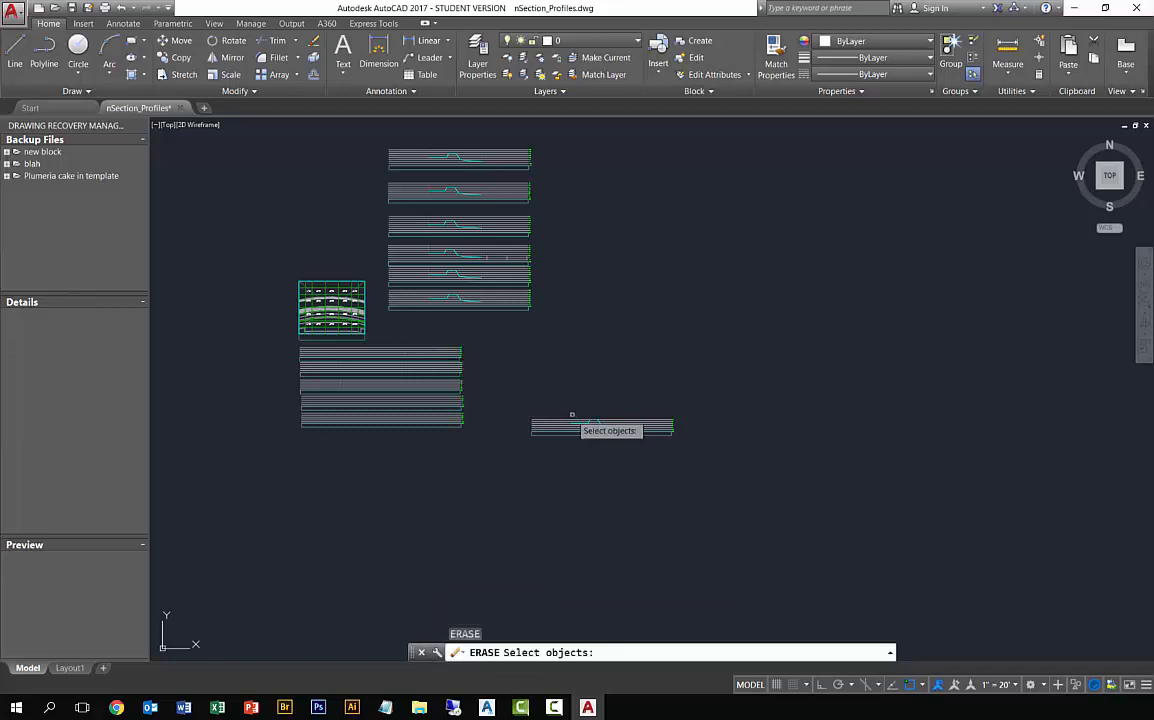
pyautogui.click(508, 391)
pyautogui.click(749, 475)
pyautogui.press('Escape')
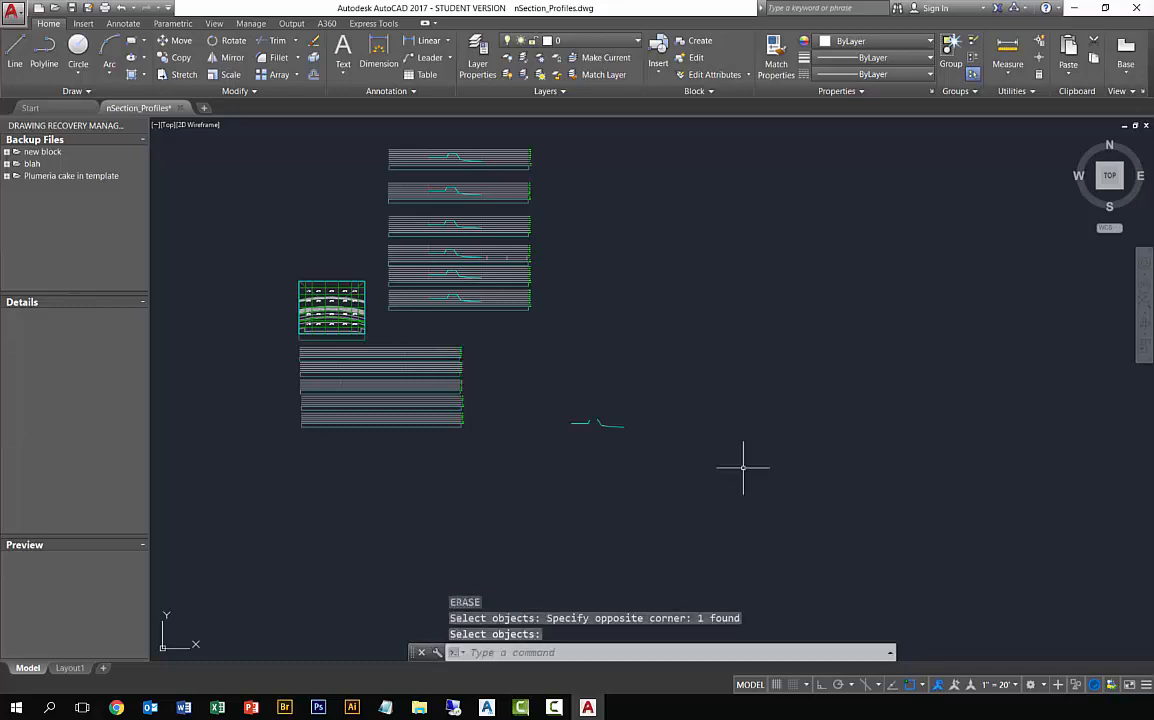
pyautogui.press('Return')
pyautogui.click(549, 390)
pyautogui.click(628, 427)
pyautogui.press('Return')
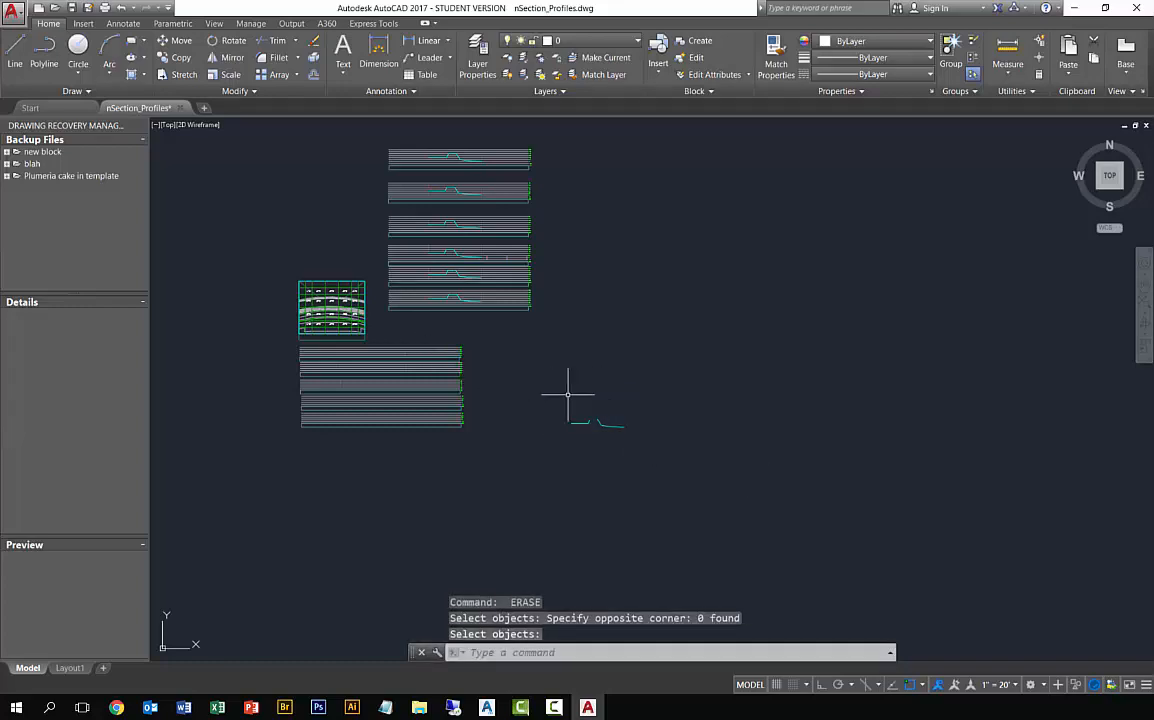
# Step: Erase the whole site plan above the stack of five profile views
pyautogui.press('Return')
pyautogui.click(280, 266)
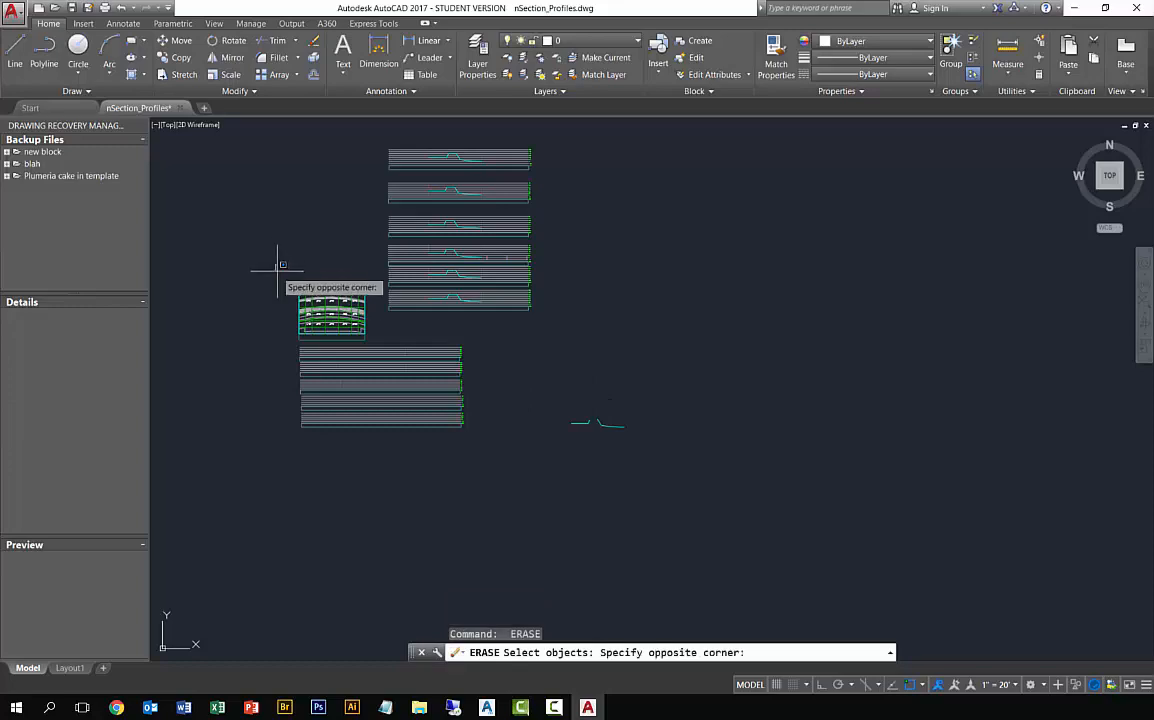
pyautogui.click(368, 343)
pyautogui.press('Return')
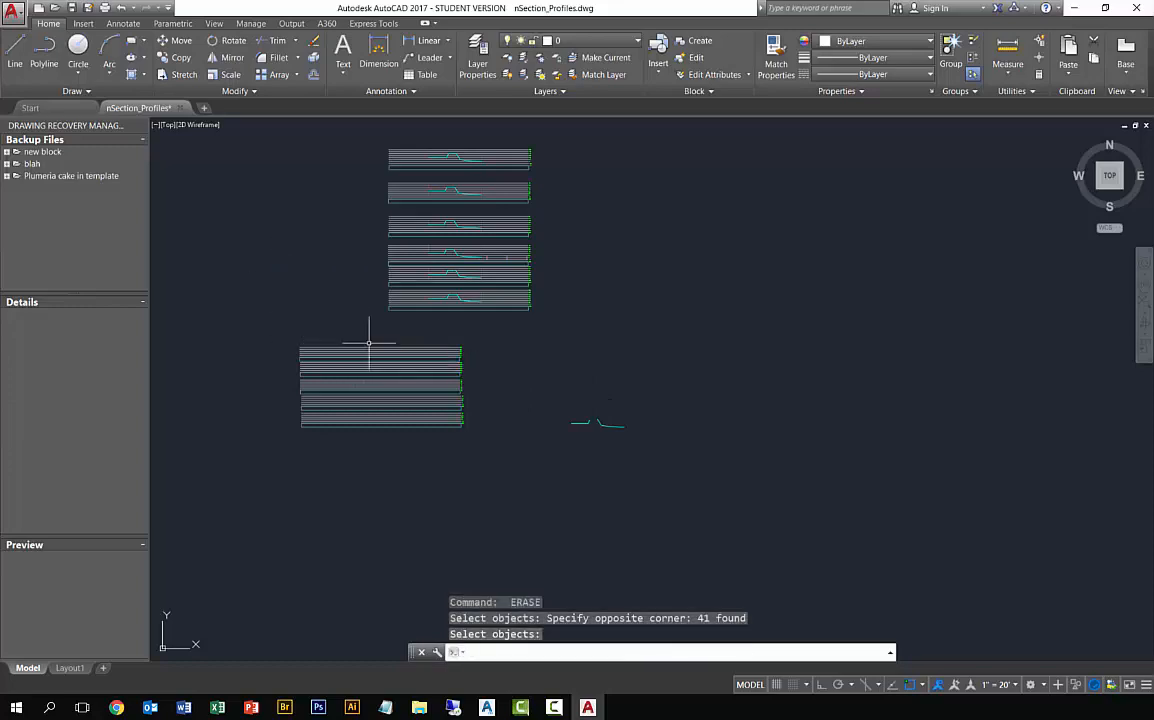
# Step: Save the nSection_Profiles drawing and regenerate the model
pyautogui.write('qsave')
pyautogui.press('Return')
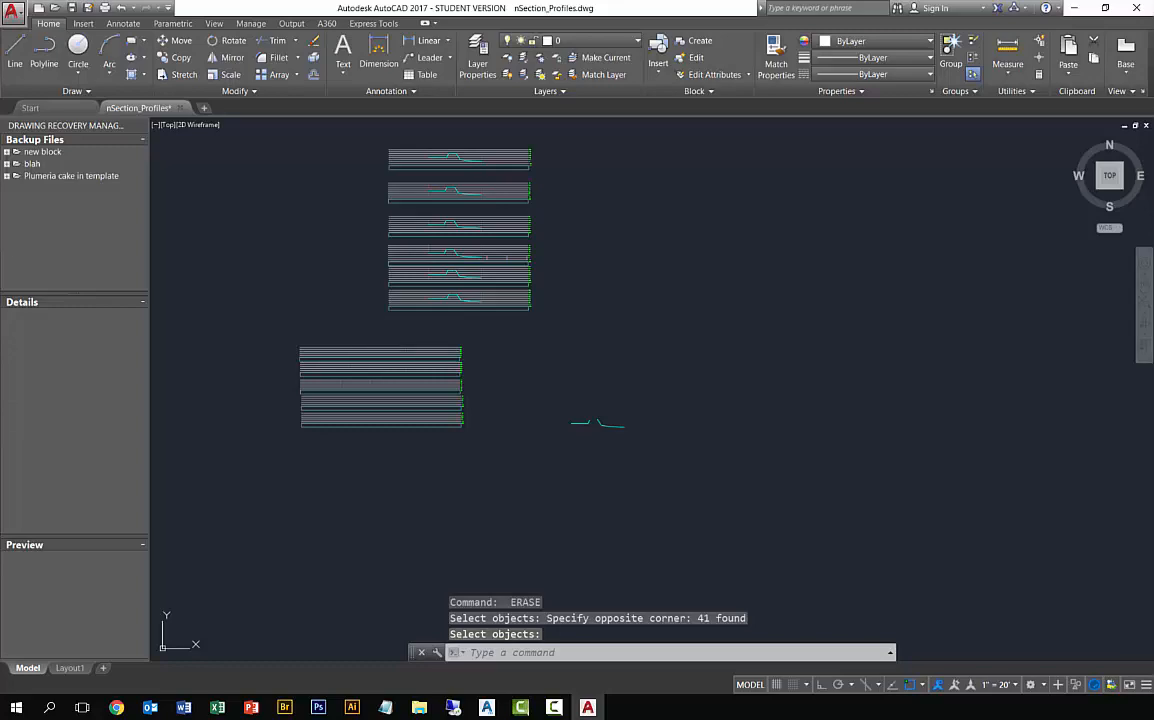
pyautogui.write('regen')
pyautogui.press('Return')
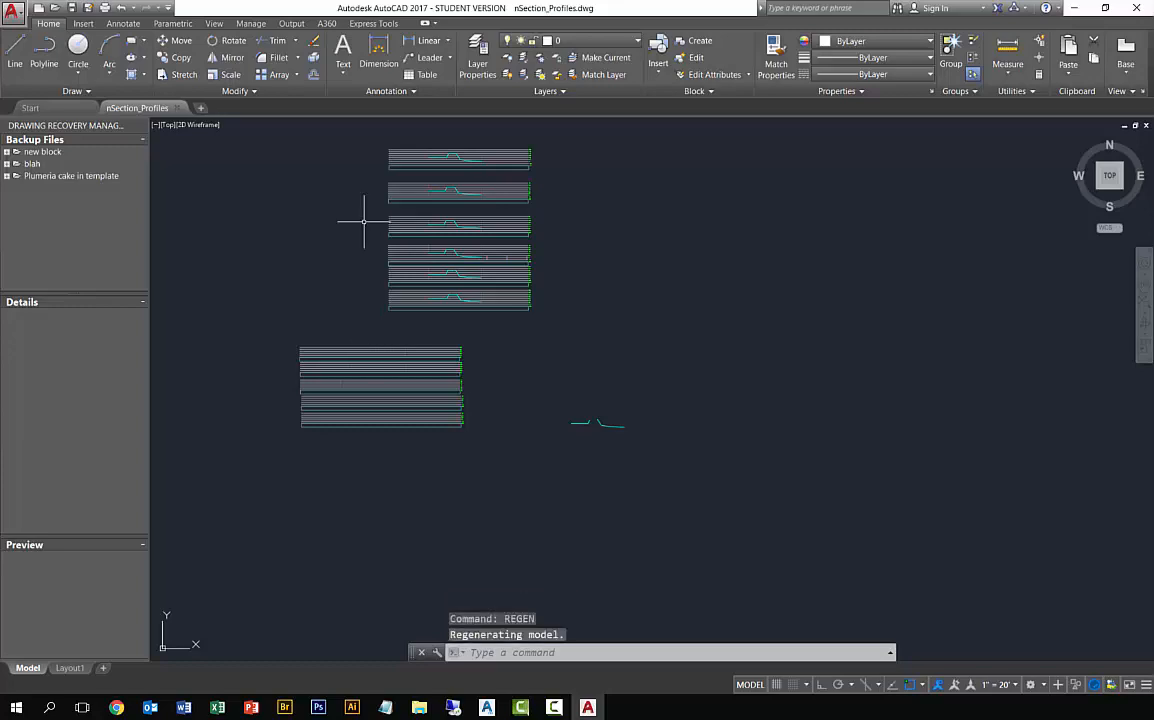
# Step: Explode the grid of the third profile view from the top in the stack of six
pyautogui.scroll(6, 403, 224)
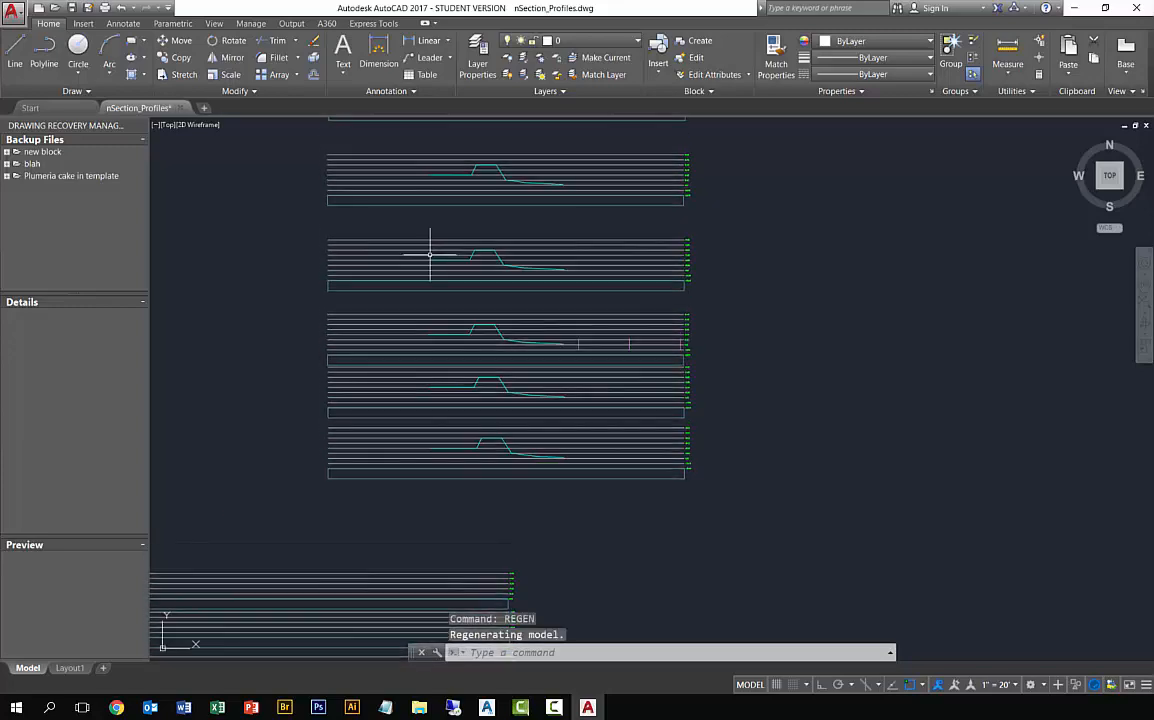
pyautogui.scroll(2, 461, 268)
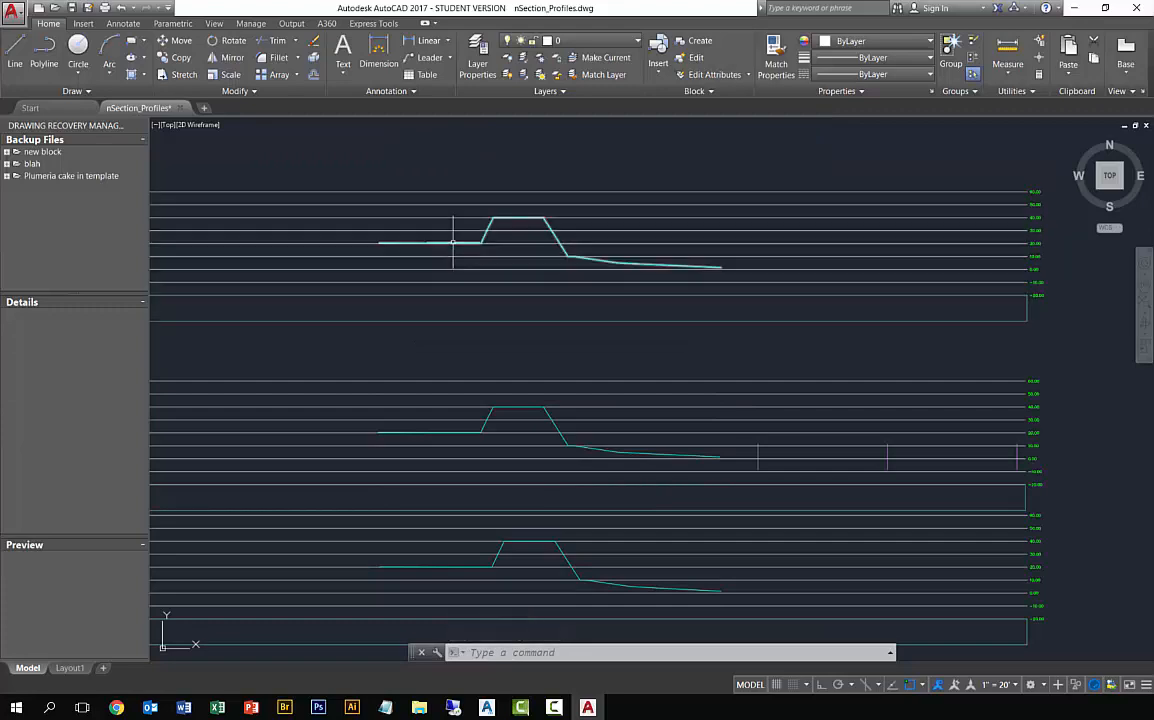
pyautogui.scroll(-6, 455, 237)
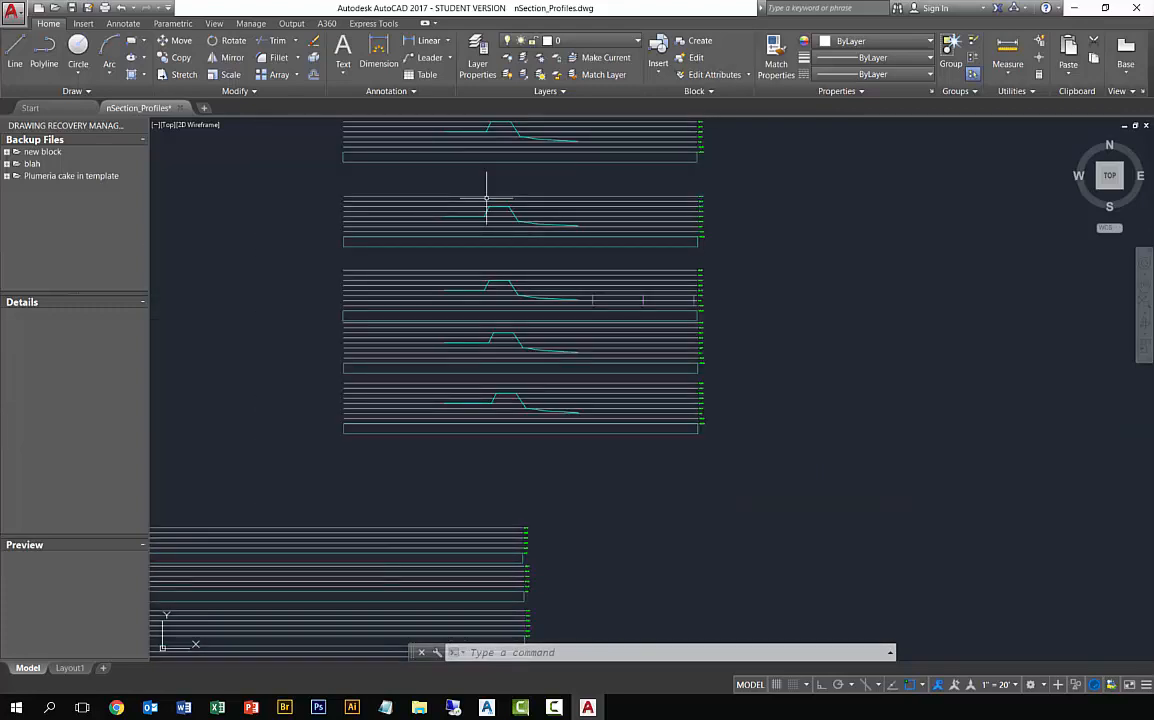
pyautogui.press('Escape')
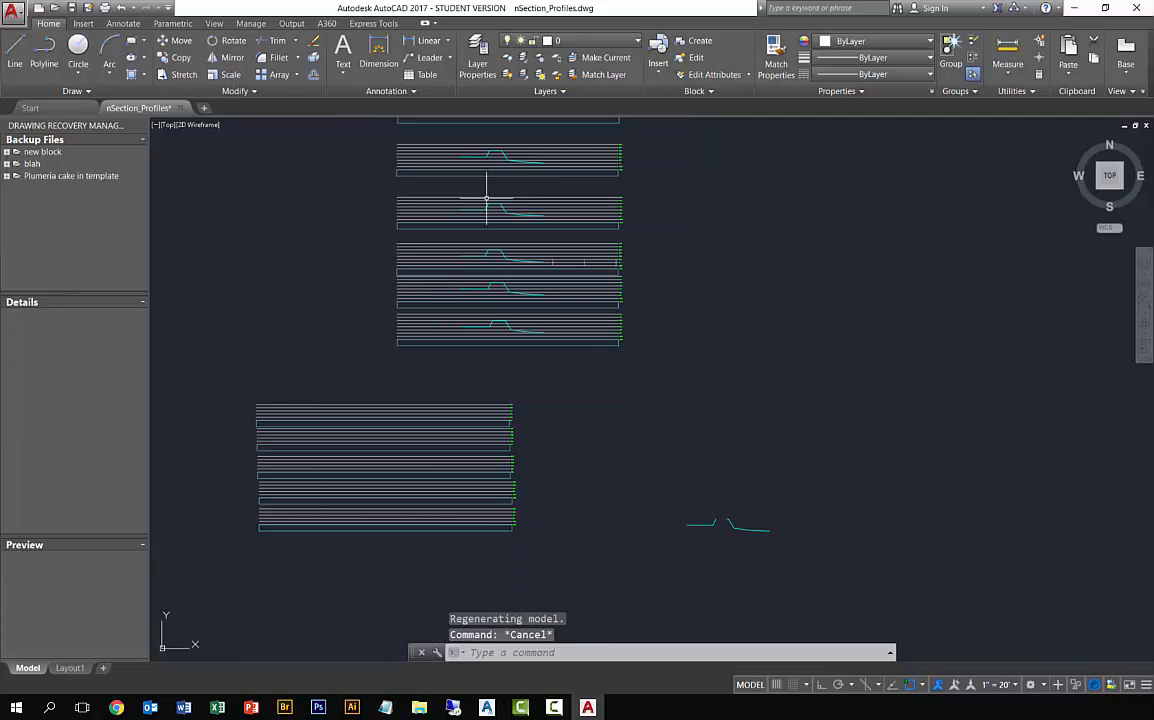
pyautogui.write('explode')
pyautogui.press('Return')
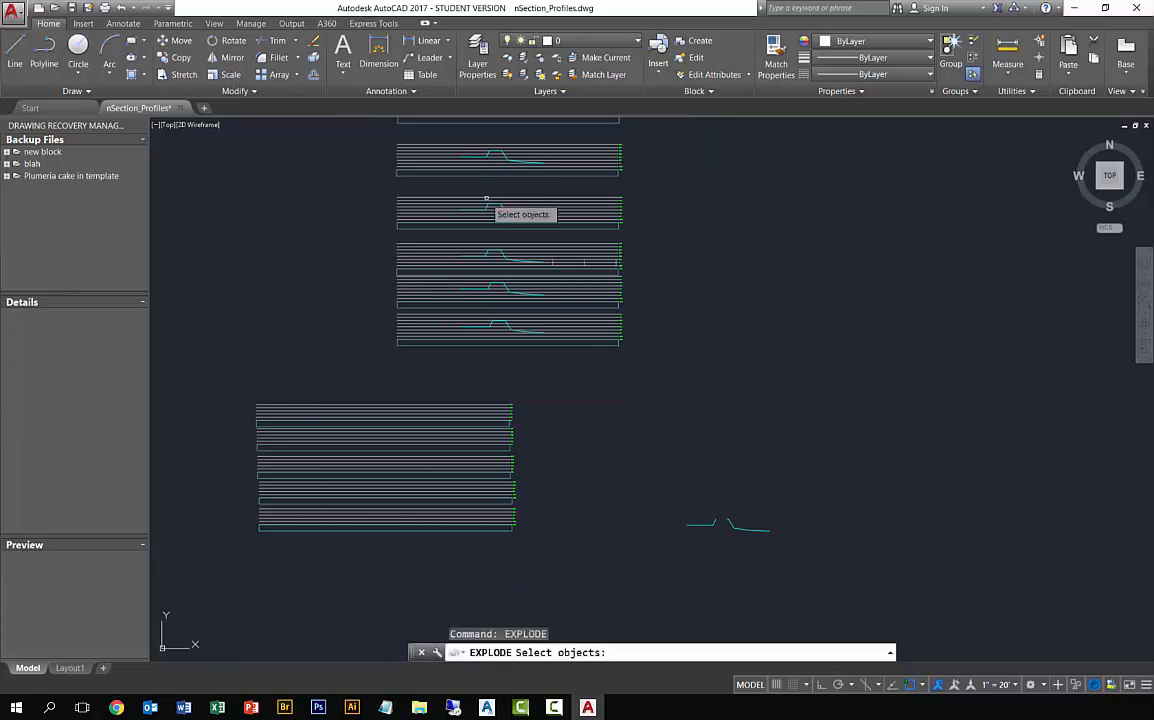
pyautogui.click(443, 201)
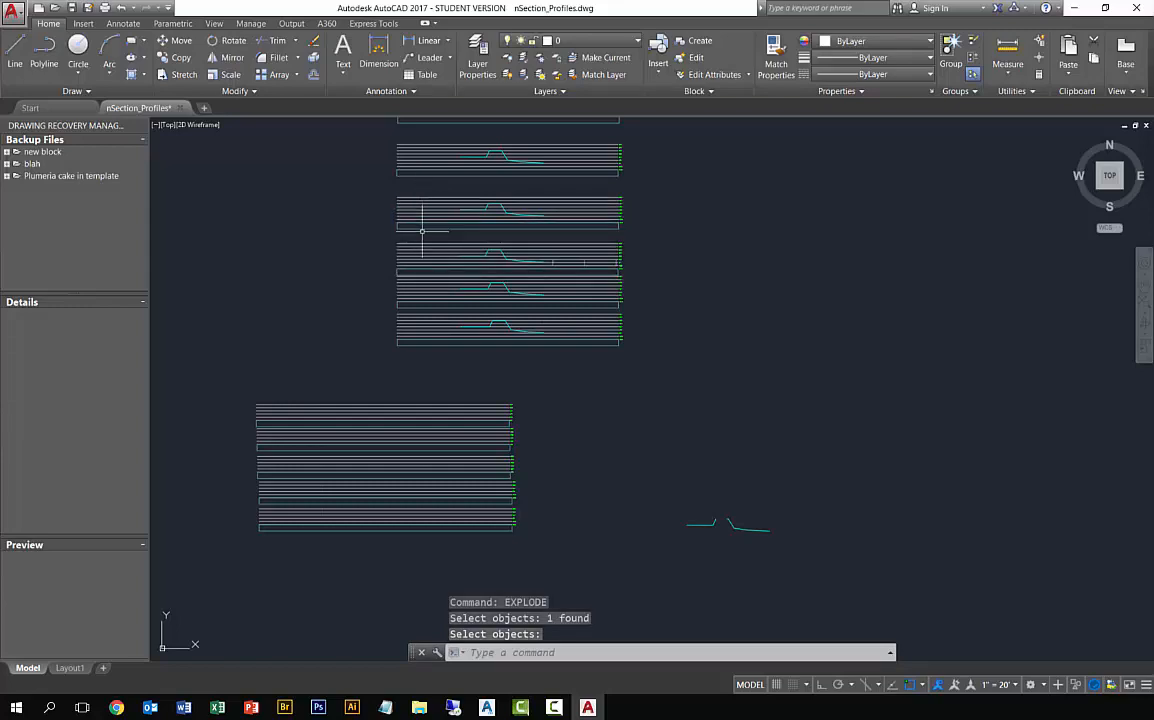
pyautogui.press('Escape')
# Step: Explode the grids of the second, fourth, fifth and sixth profile views in the upper stack and all five in the lower stack
pyautogui.write('xplode')
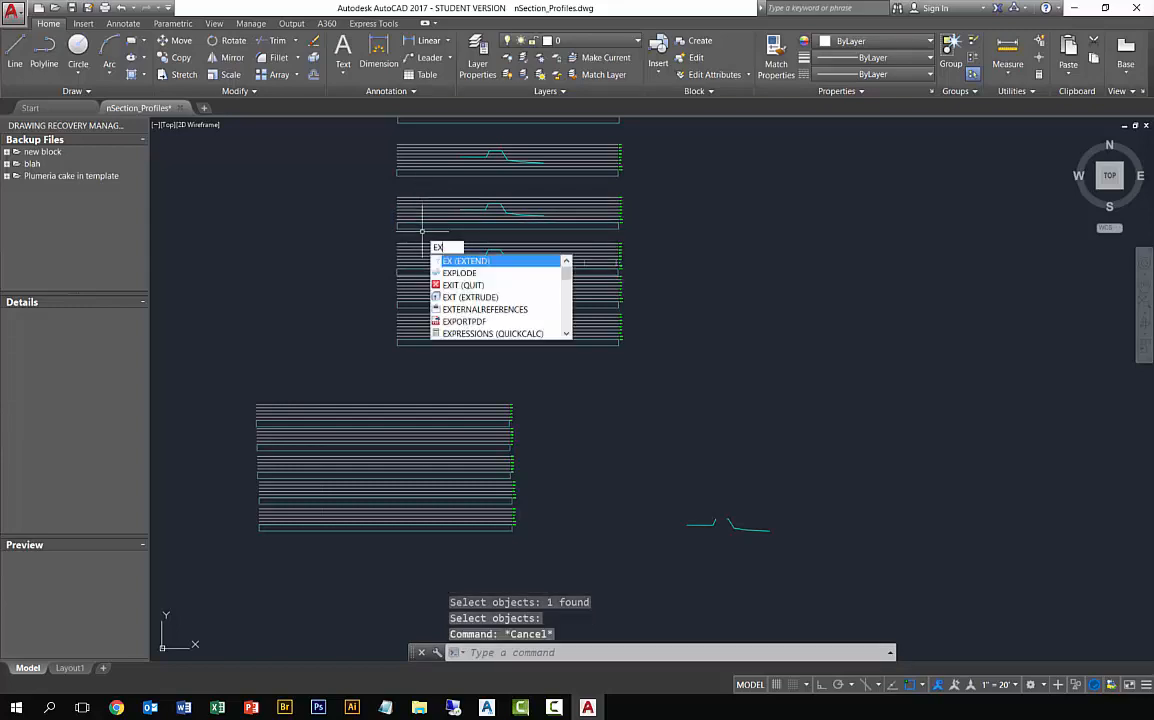
pyautogui.press('Return')
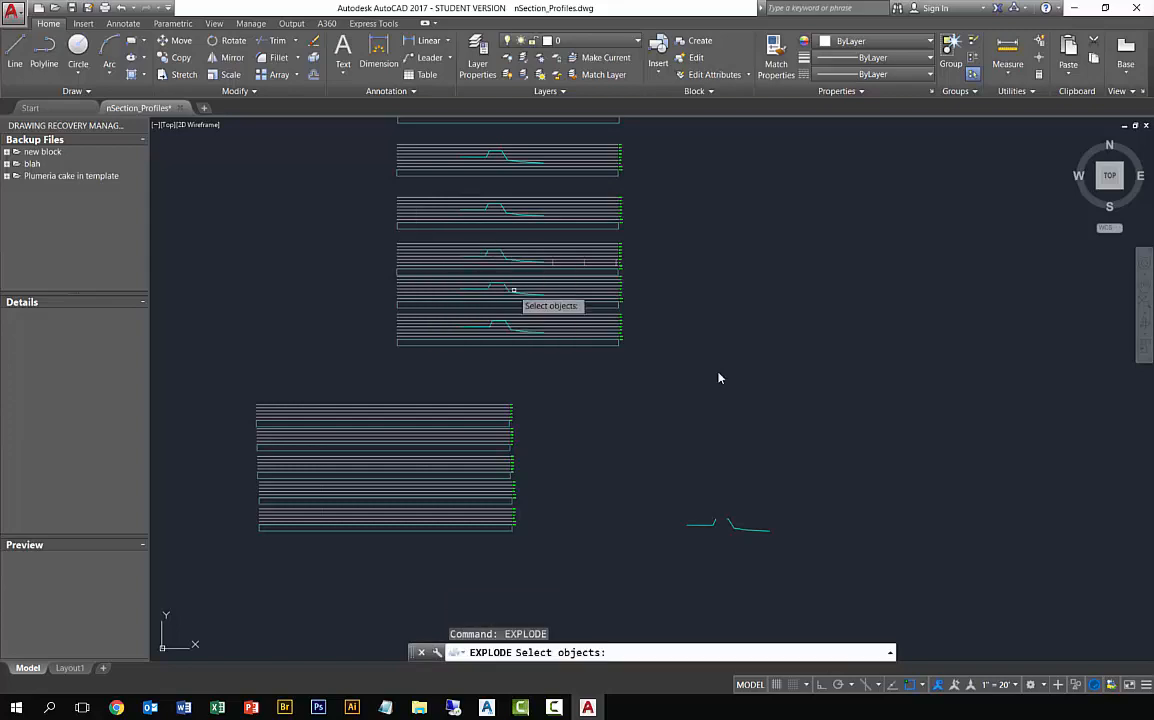
pyautogui.click(411, 360)
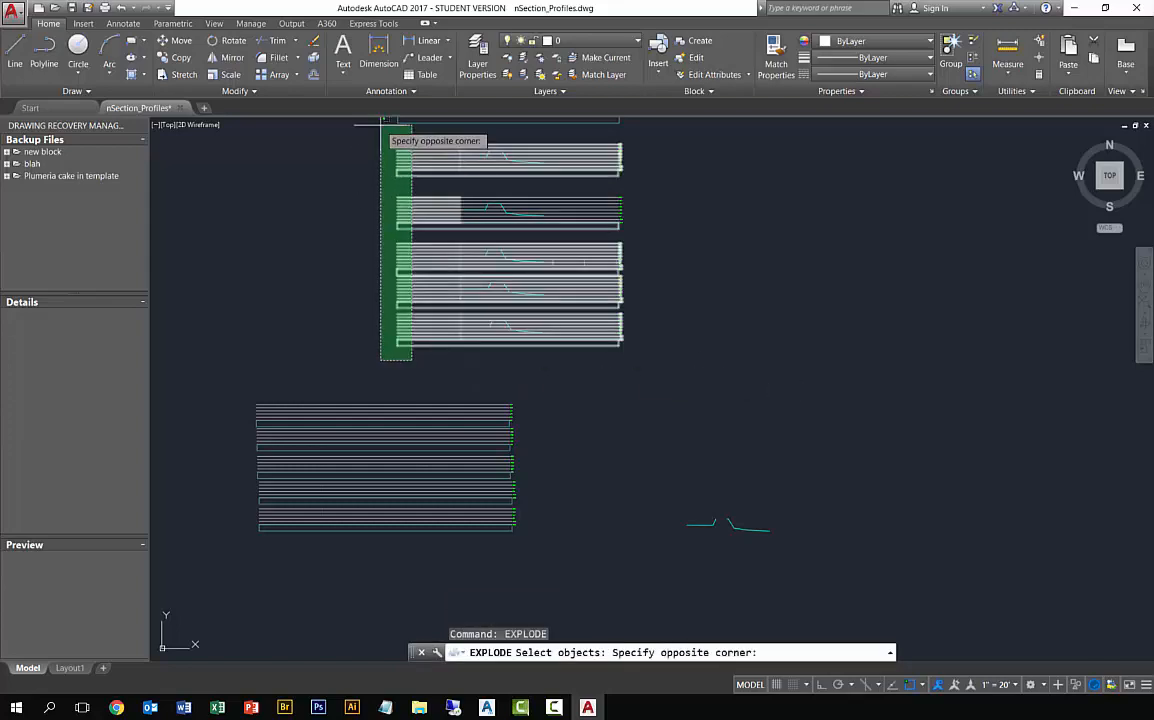
pyautogui.click(384, 151)
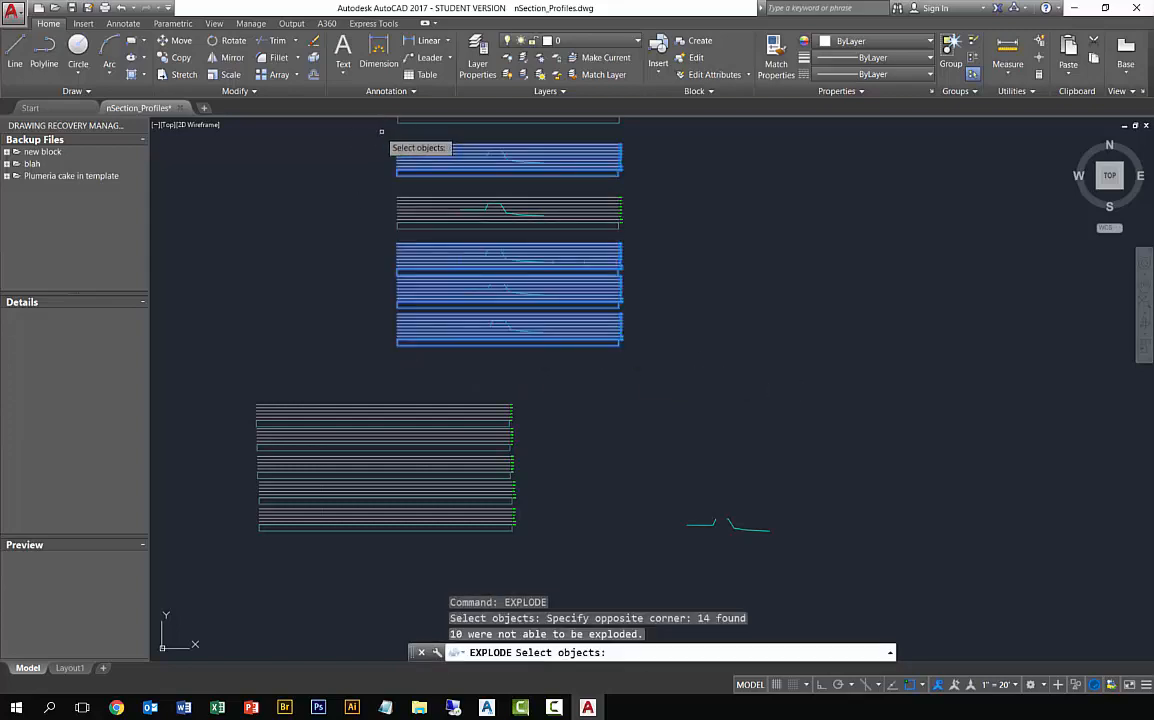
pyautogui.click(258, 550)
pyautogui.click(244, 399)
pyautogui.press('Return')
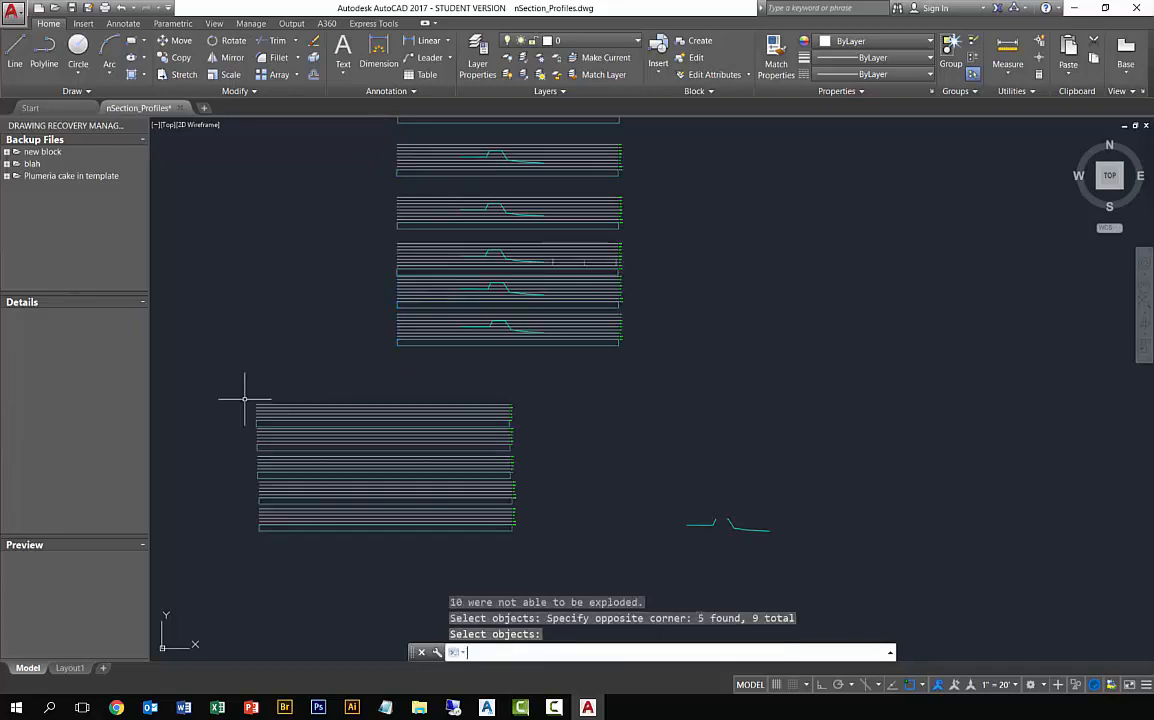
# Step: Explode the grid of the topmost profile view in the stack of six
pyautogui.scroll(-2, 306, 386)
pyautogui.scroll(-2, 306, 387)
pyautogui.scroll(2, 307, 348)
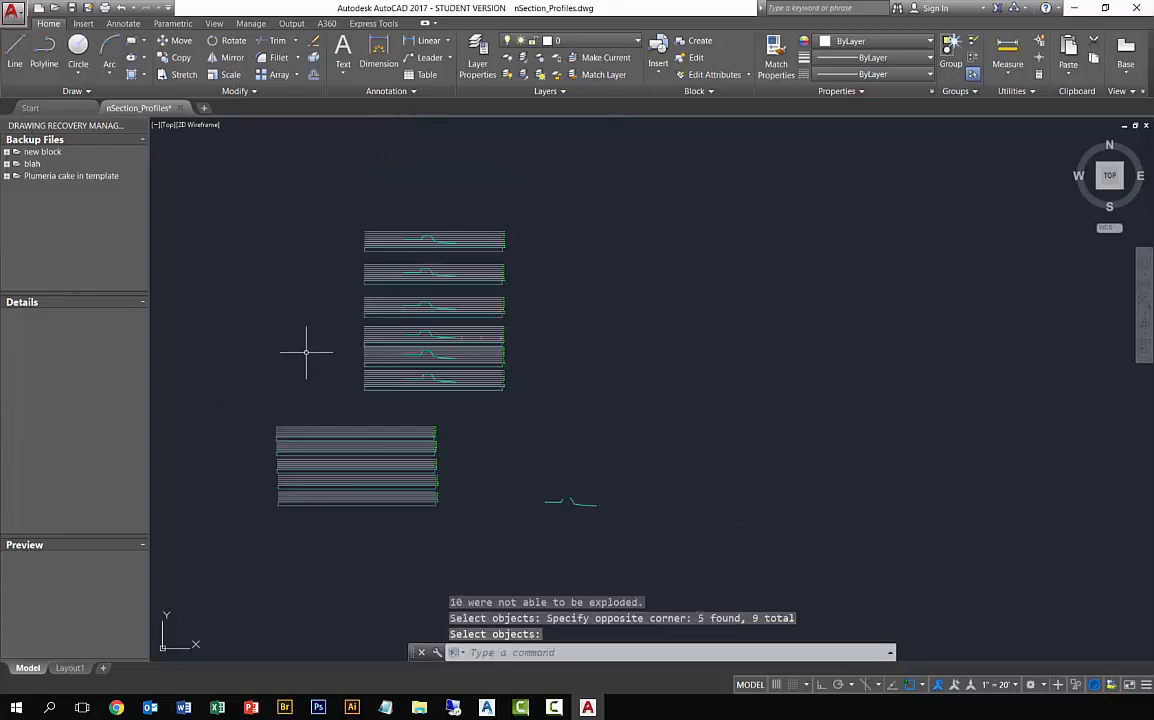
pyautogui.press('Return')
pyautogui.click(369, 258)
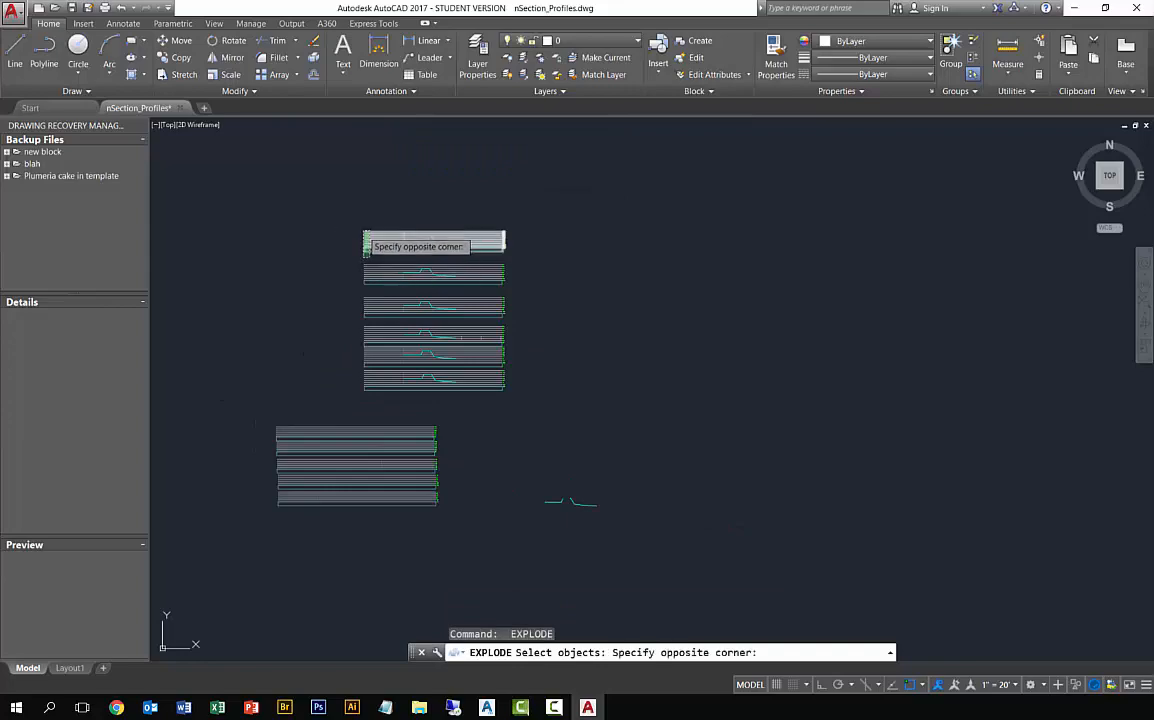
pyautogui.click(340, 214)
pyautogui.scroll(6, 327, 480)
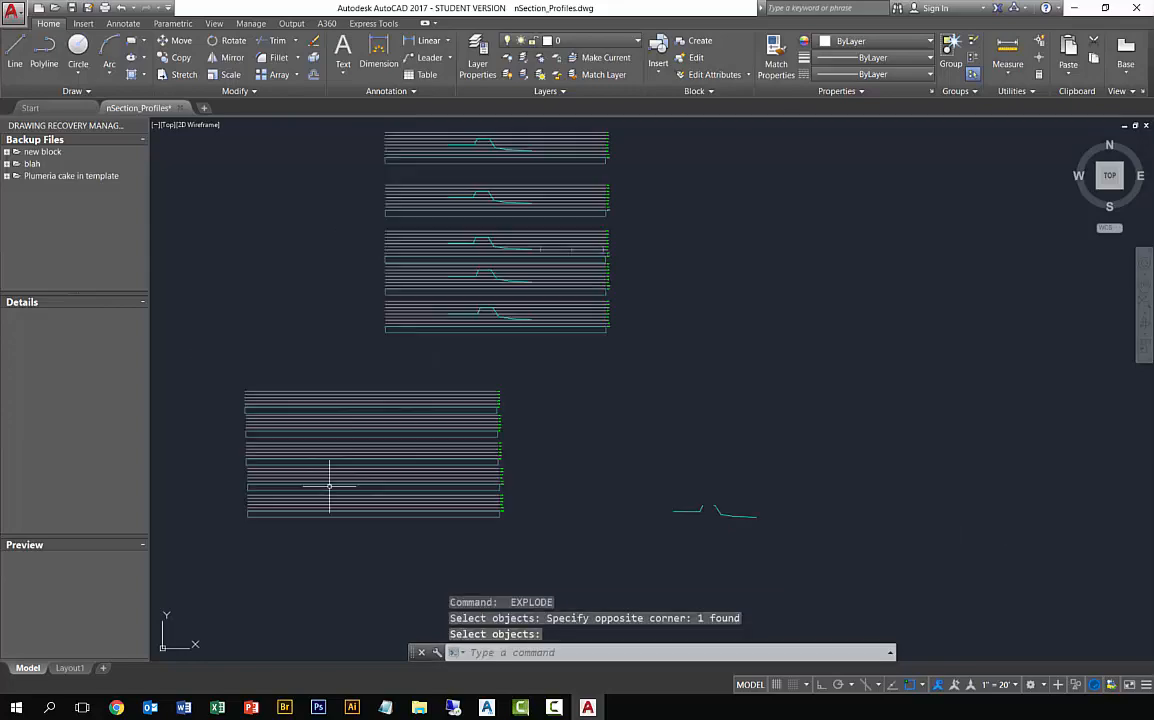
pyautogui.scroll(-5, 329, 487)
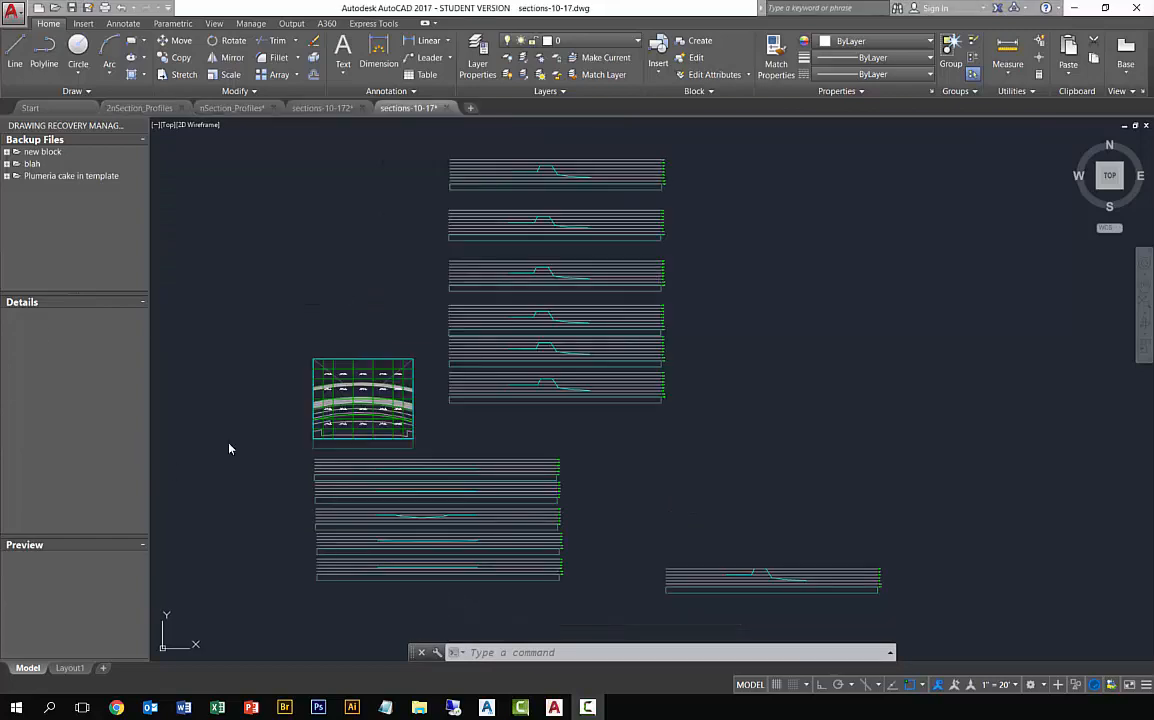
# Step: Zoom to a window around the topmost profile view of the stack of six in the sections-10-17 drawing
pyautogui.click(489, 318)
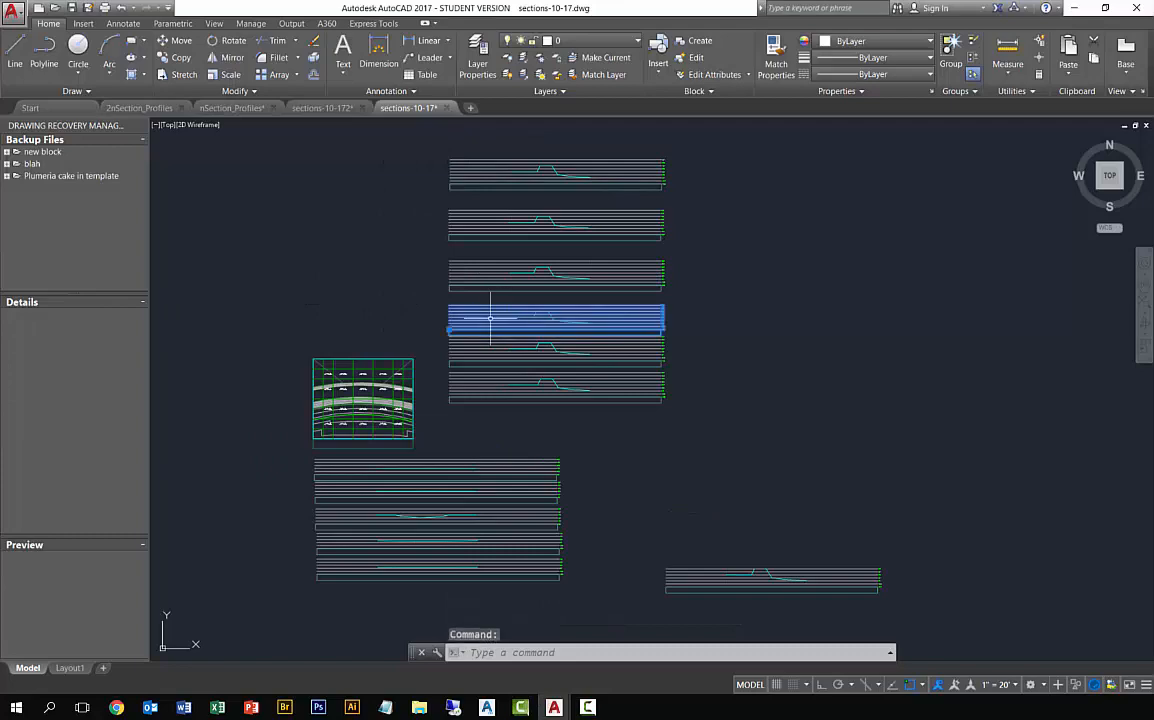
pyautogui.press('Escape')
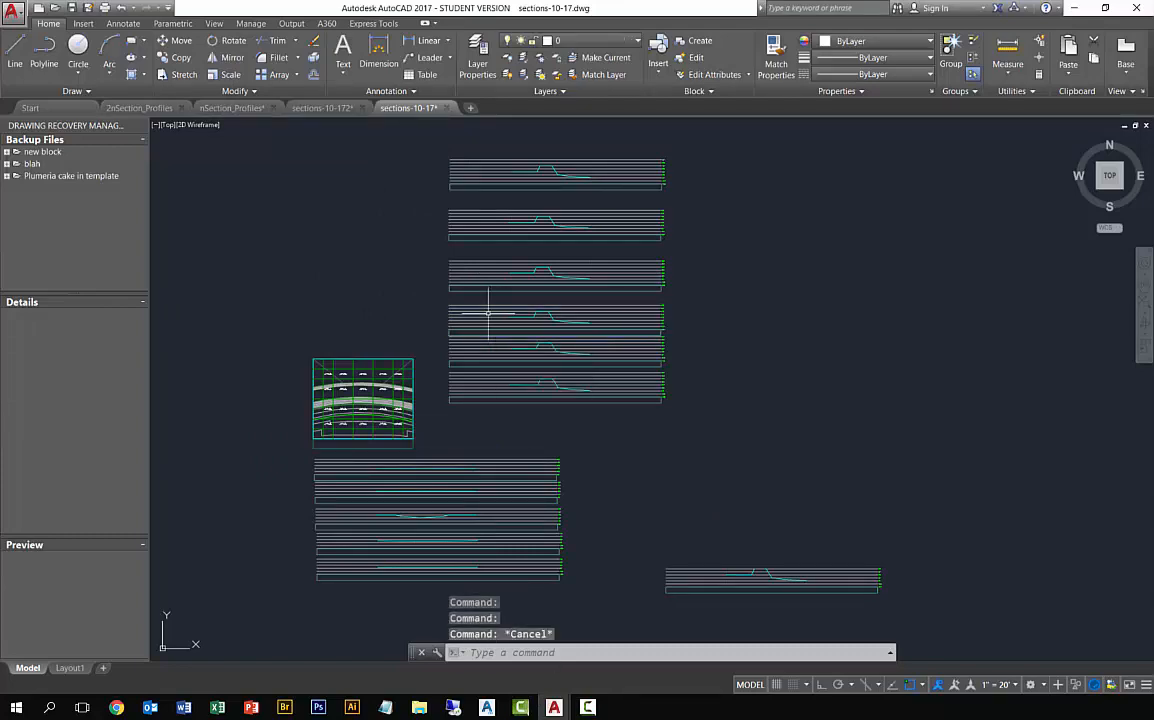
pyautogui.press('Return')
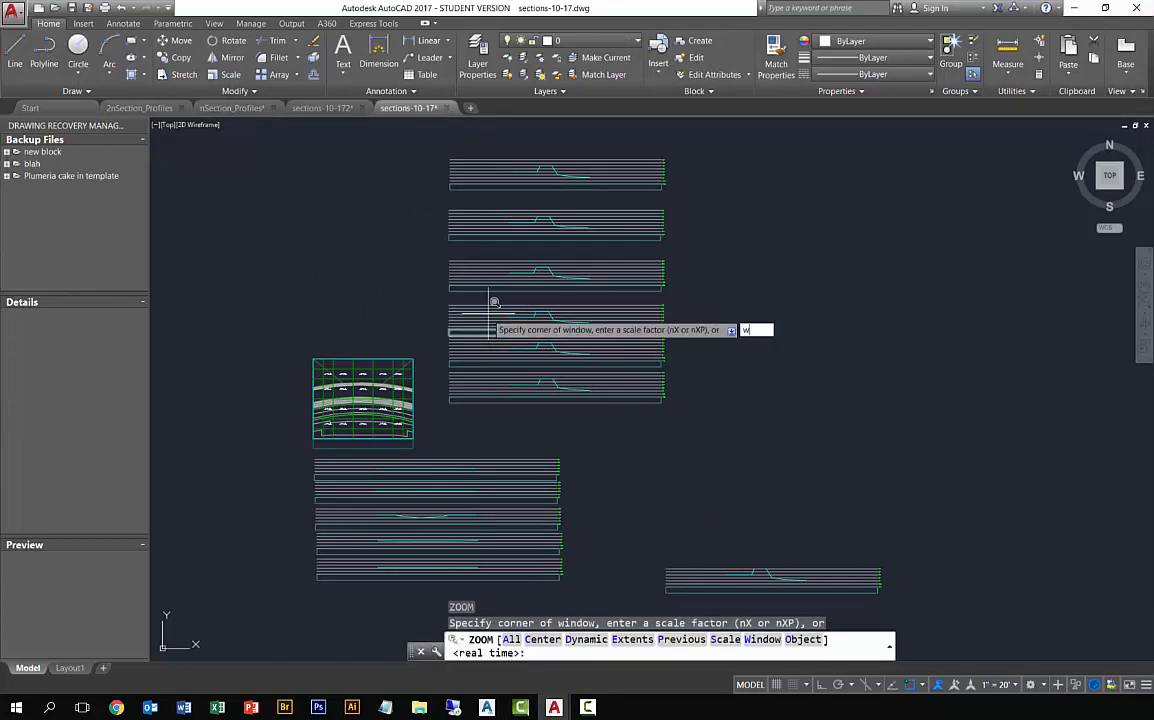
pyautogui.write('w')
pyautogui.press('Return')
pyautogui.click(449, 141)
pyautogui.click(620, 200)
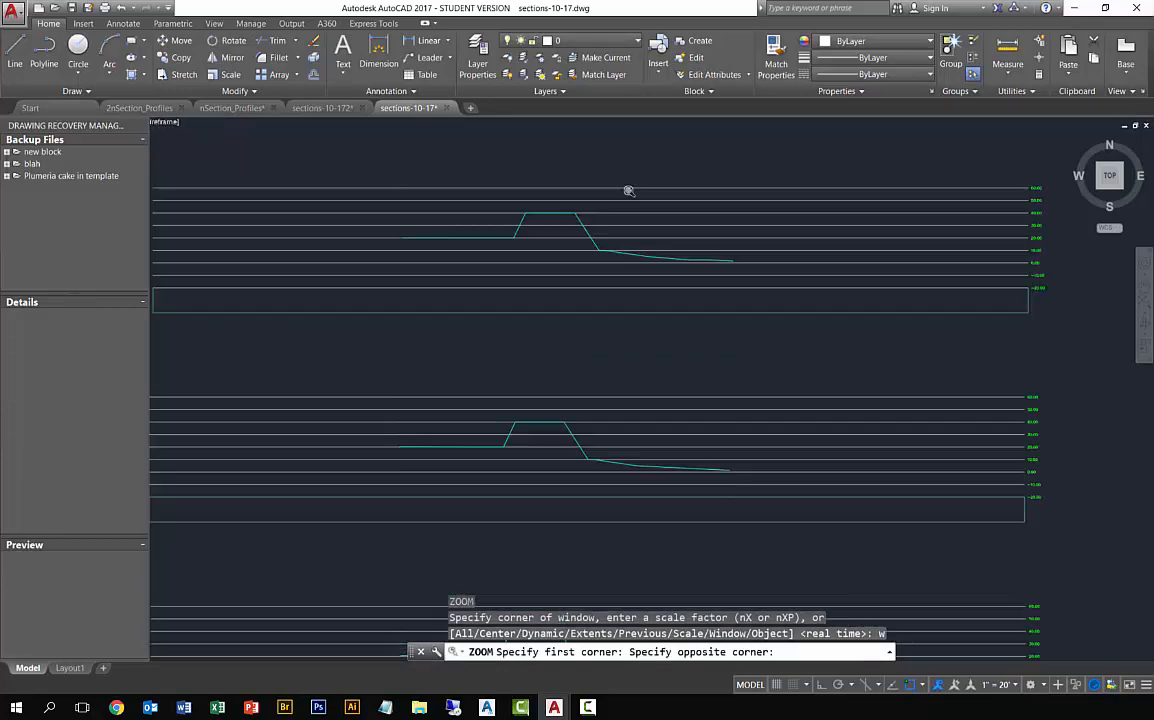
pyautogui.write('ex')
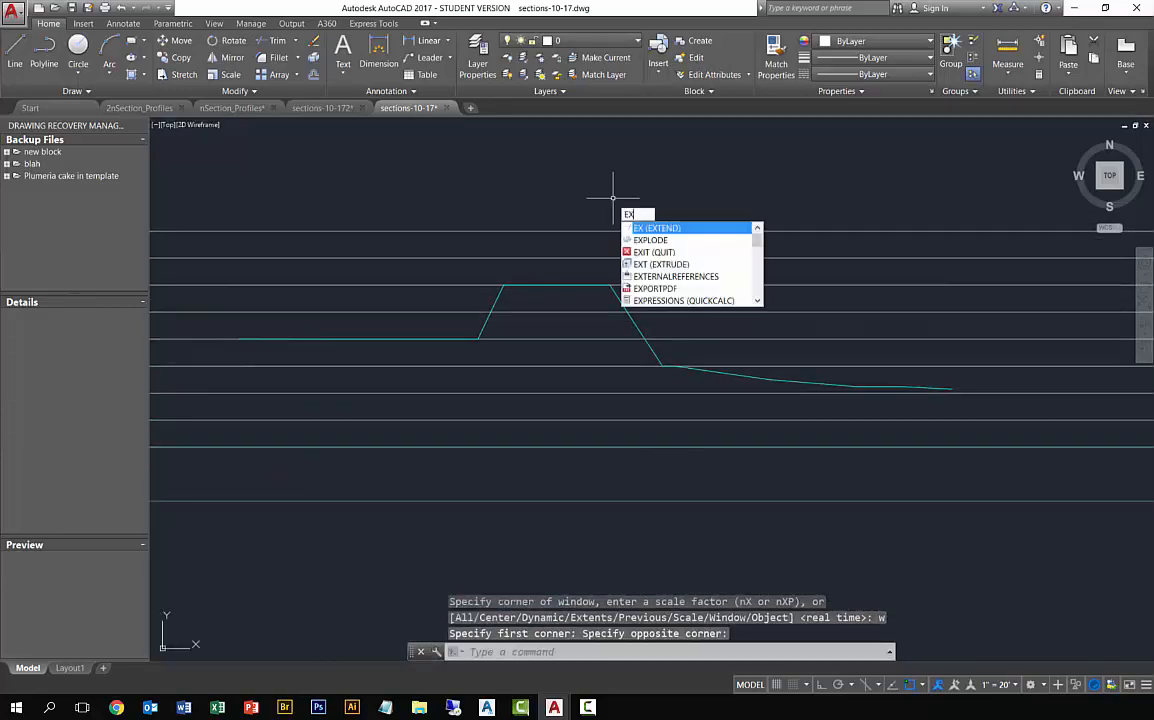
pyautogui.press('Return')
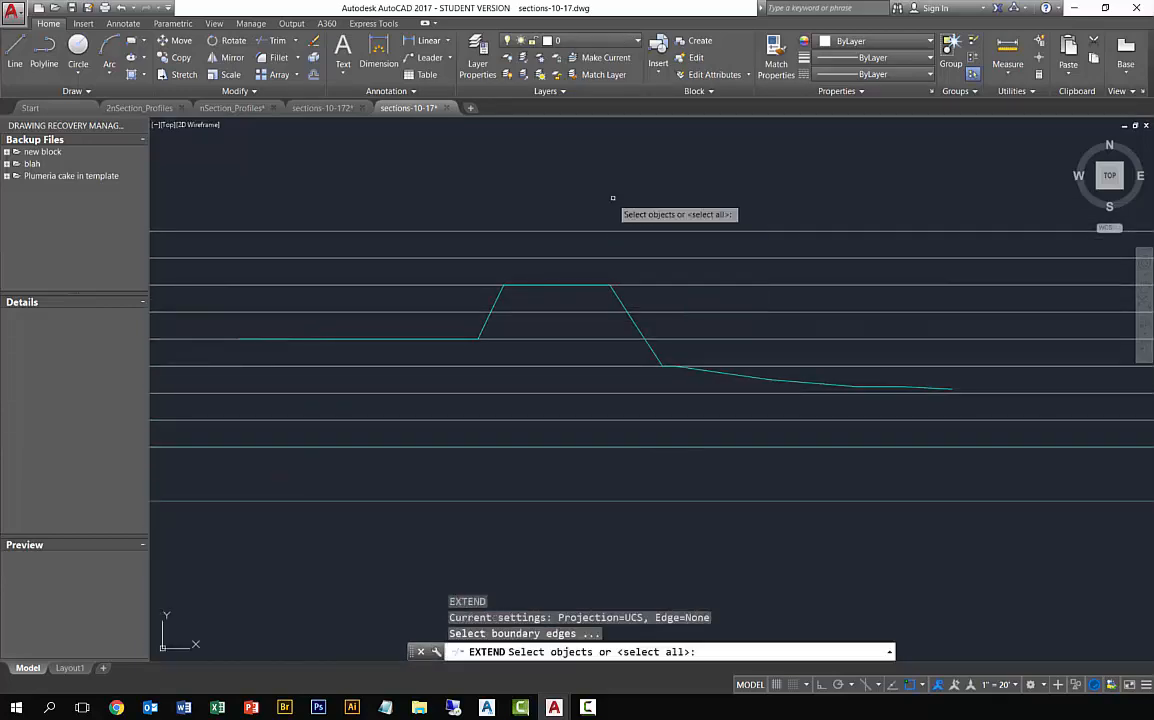
pyautogui.click(493, 295)
pyautogui.press('Return')
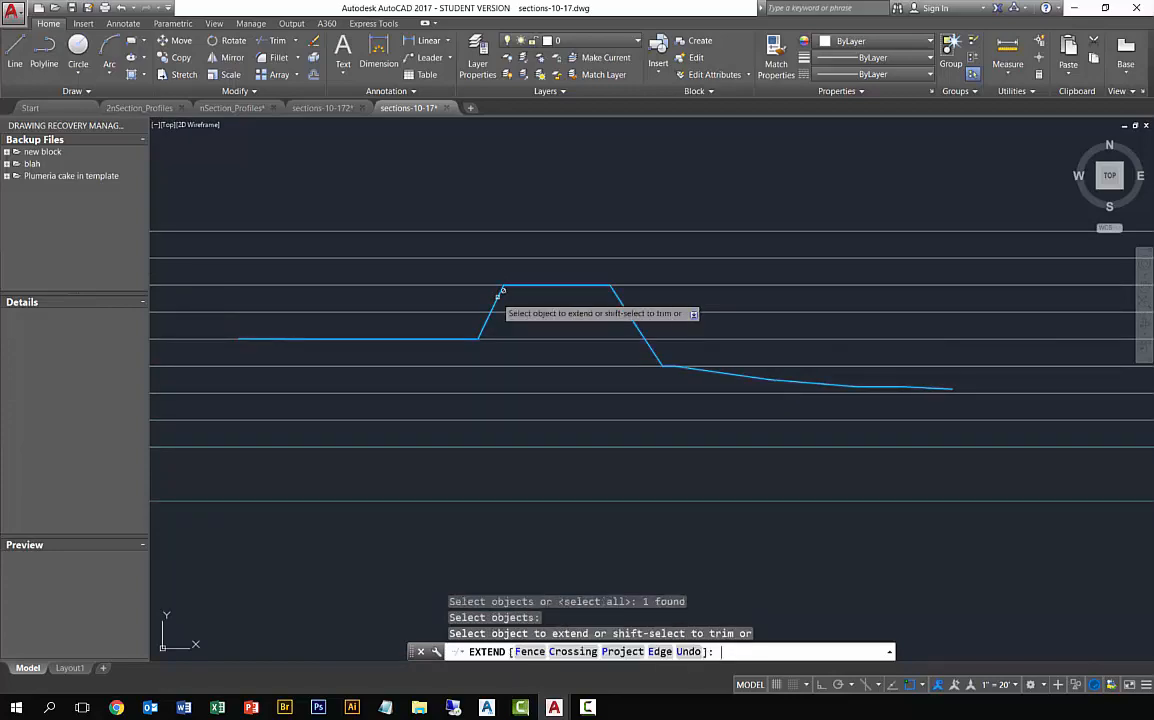
pyautogui.press('Escape')
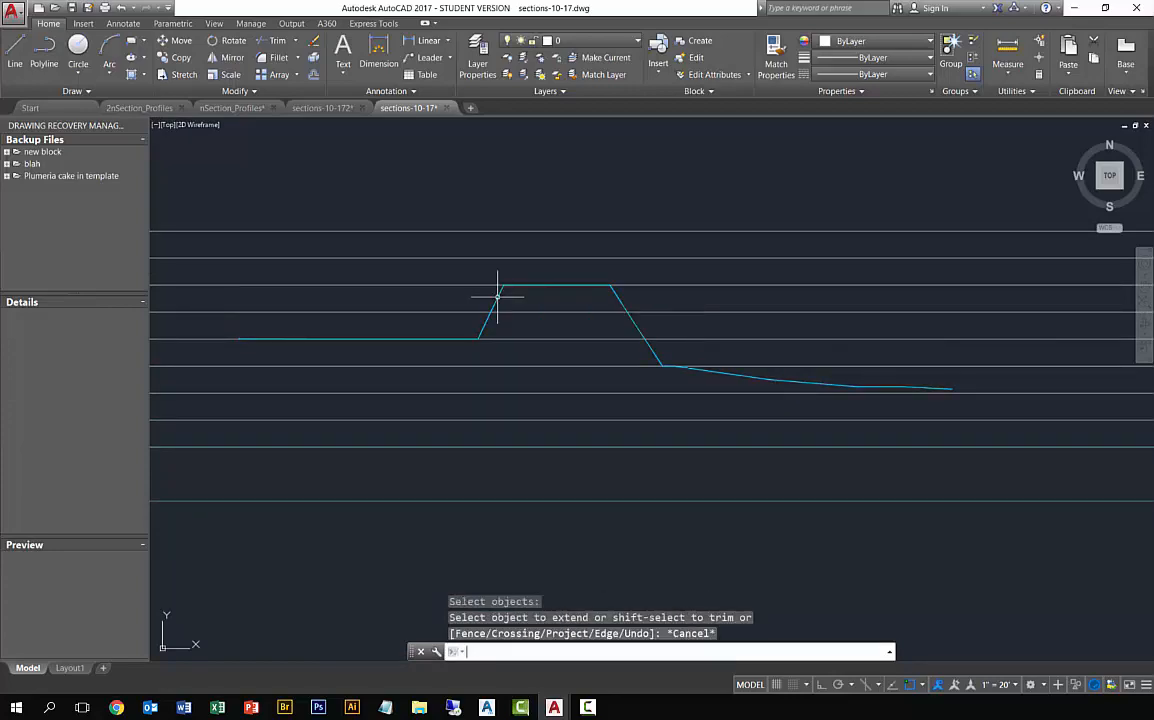
# Step: Explode the profile line of the topmost profile view in the stack of six
pyautogui.write('EXPLODE')
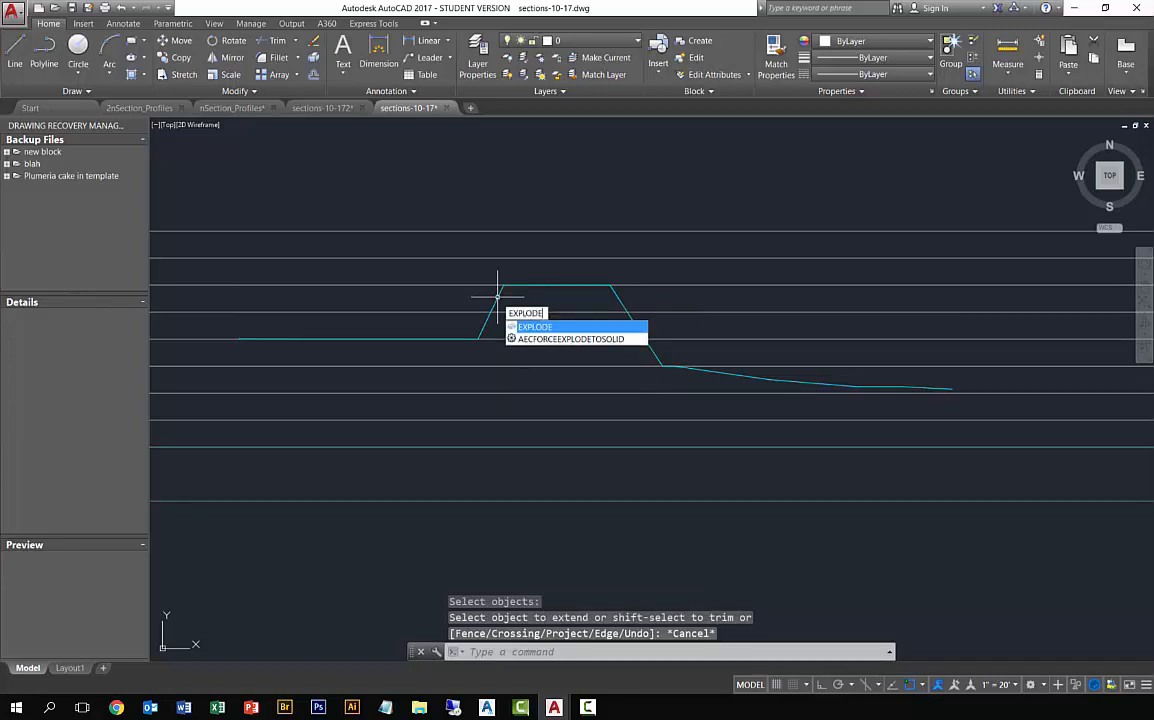
pyautogui.press('Return')
pyautogui.click(497, 296)
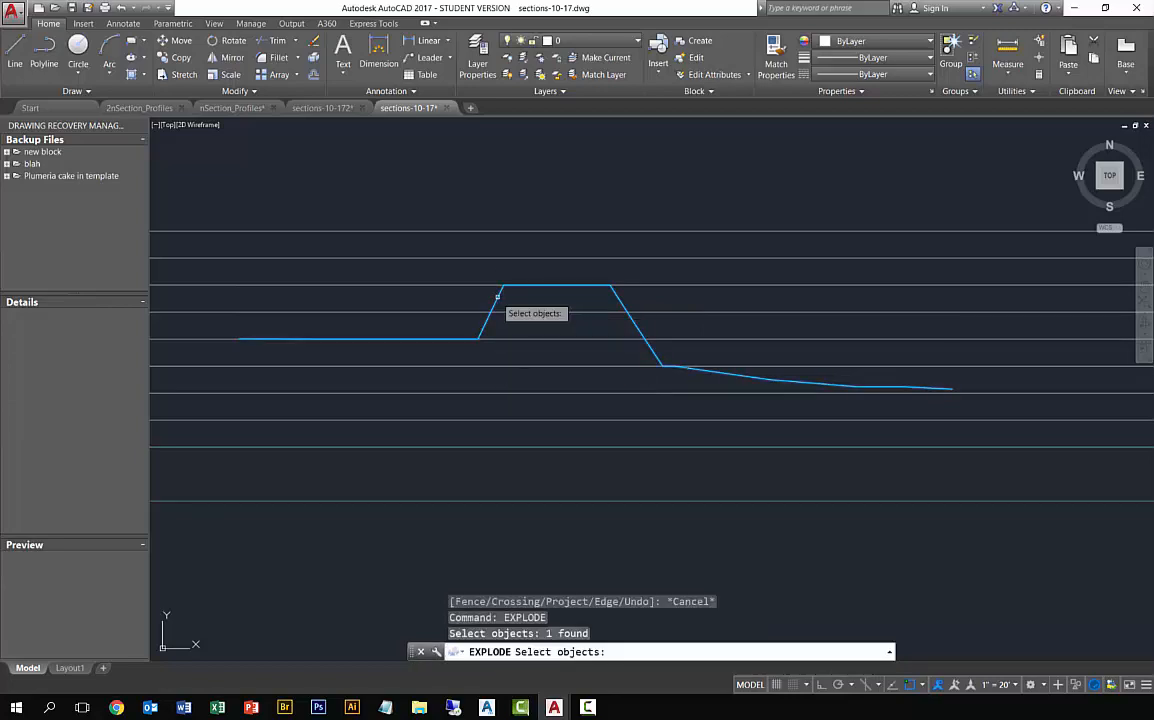
pyautogui.press('Return')
# Step: Explode the profile lines of the second and third profile views from the top in the stack of six
pyautogui.scroll(-5, 554, 350)
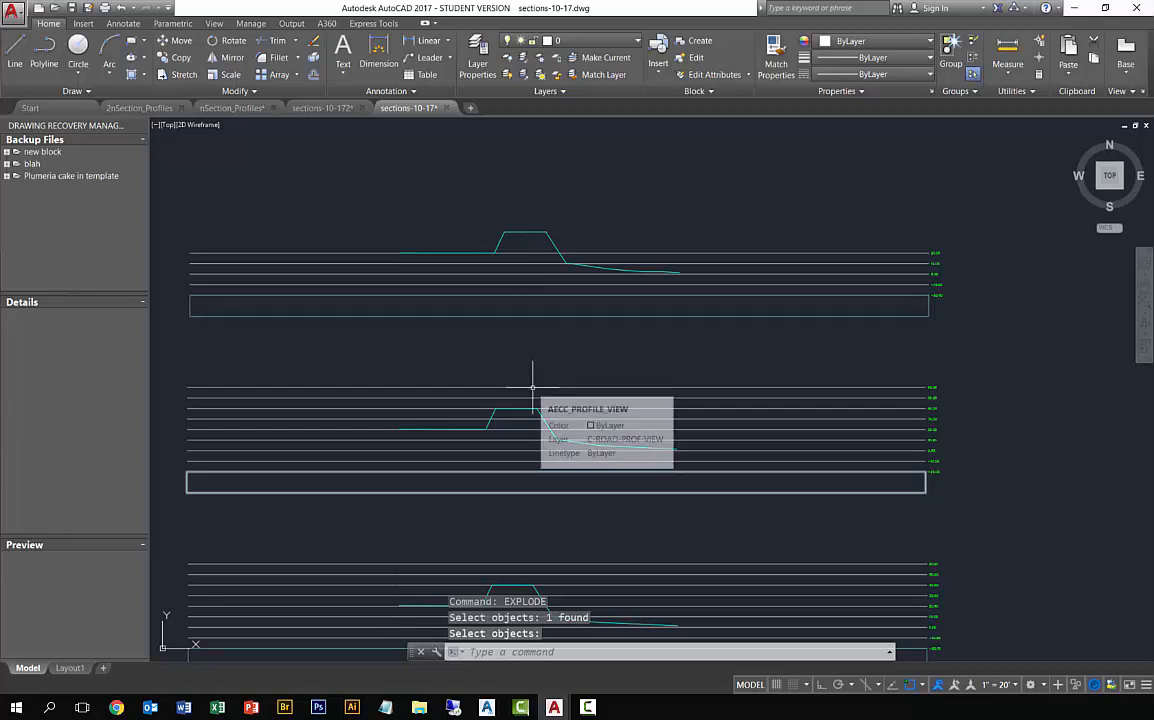
pyautogui.press('Return')
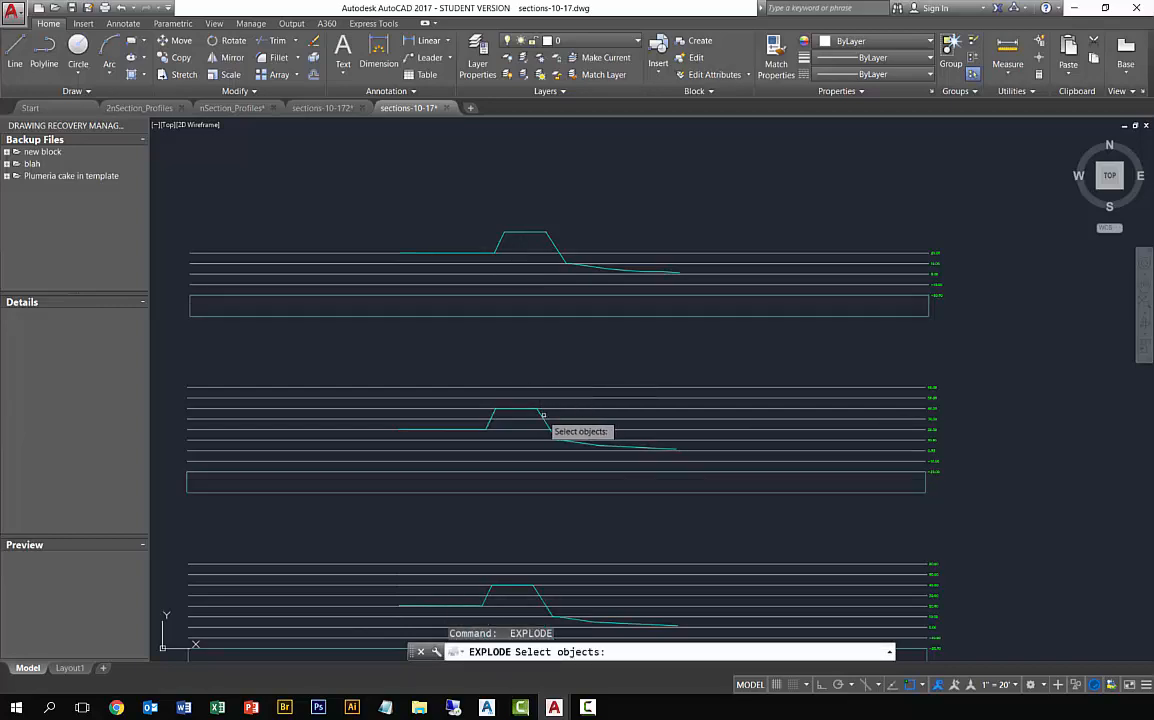
pyautogui.click(543, 414)
pyautogui.press('Return')
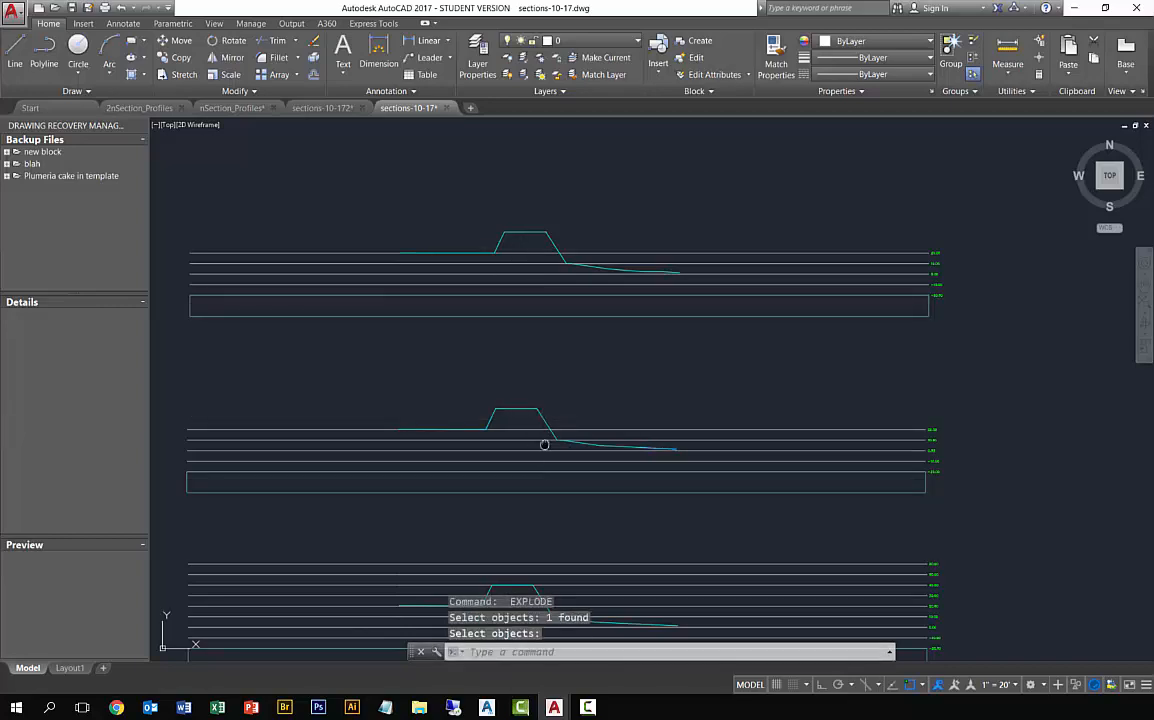
pyautogui.moveTo(544, 444)
pyautogui.mouseDown(button='middle')
pyautogui.moveTo(523, 378)
pyautogui.moveTo(541, 244)
pyautogui.mouseUp(button='middle')
pyautogui.press('Return')
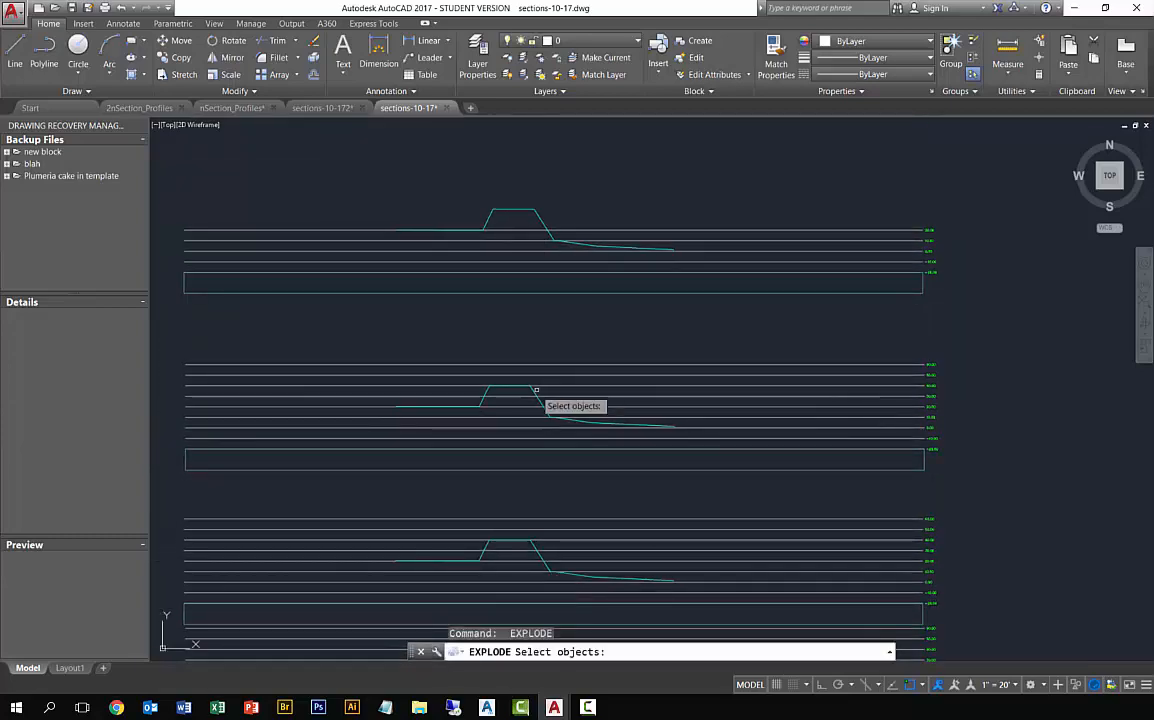
pyautogui.click(535, 391)
pyautogui.press('Return')
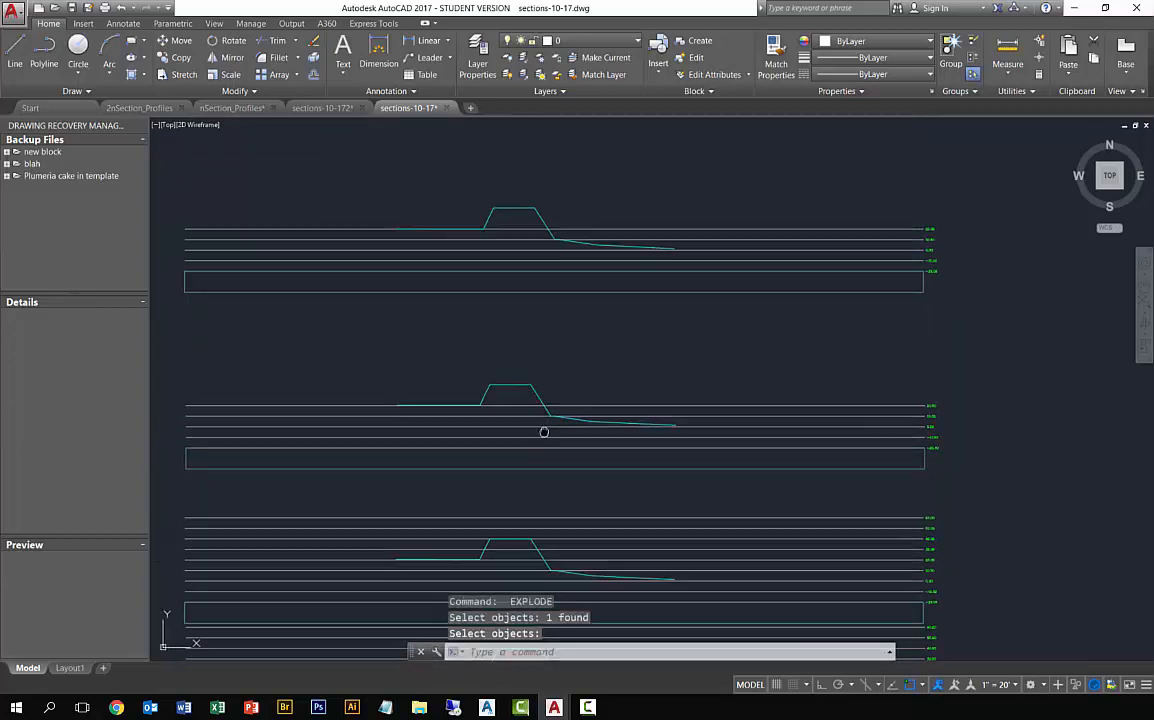
# Step: Explode the profile line of the fourth profile view from the top in the stack of six
pyautogui.moveTo(544, 432)
pyautogui.mouseDown(button='middle')
pyautogui.moveTo(520, 330)
pyautogui.moveTo(528, 230)
pyautogui.mouseUp(button='middle')
pyautogui.press('Return')
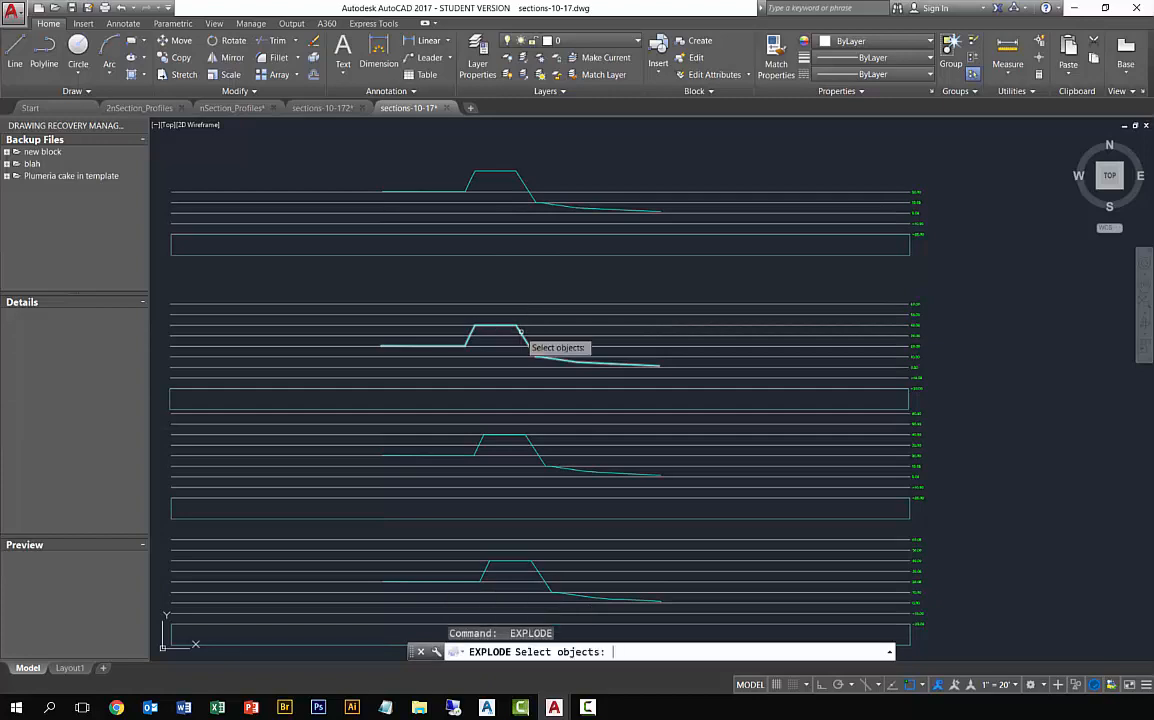
pyautogui.click(520, 332)
pyautogui.press('Return')
# Step: Try exploding the grids of the two lowest profile views in the stack of six, and undo that explode
pyautogui.scroll(-2, 525, 354)
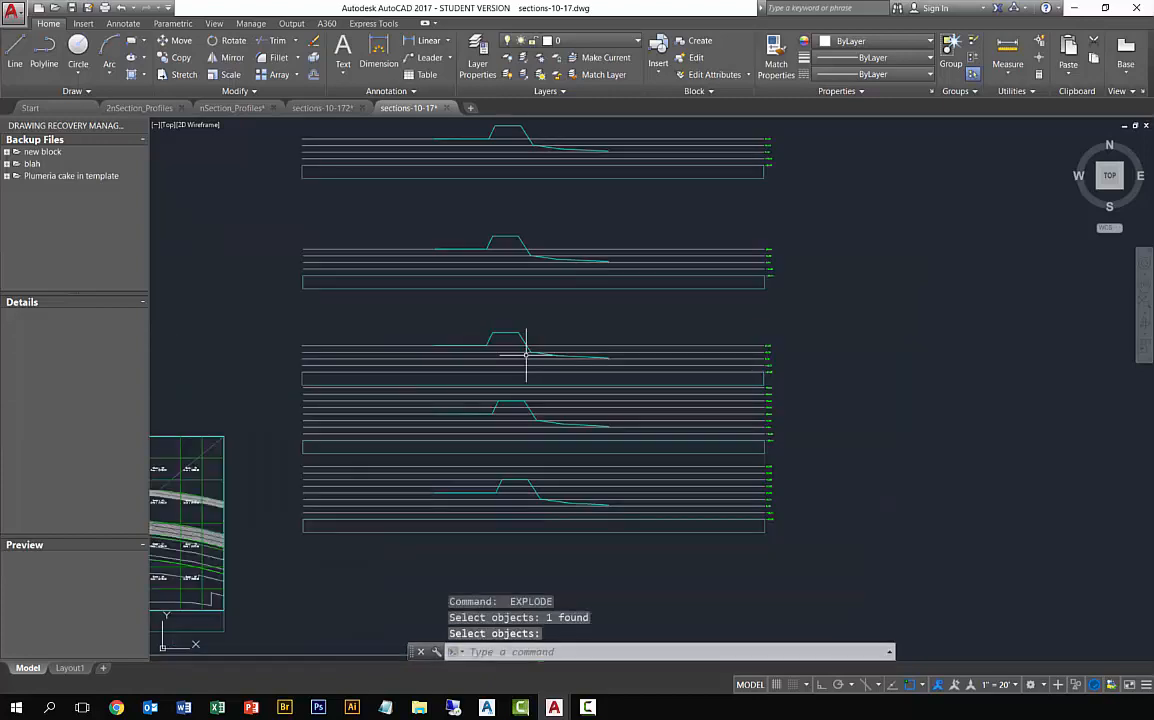
pyautogui.press('Return')
pyautogui.click(659, 571)
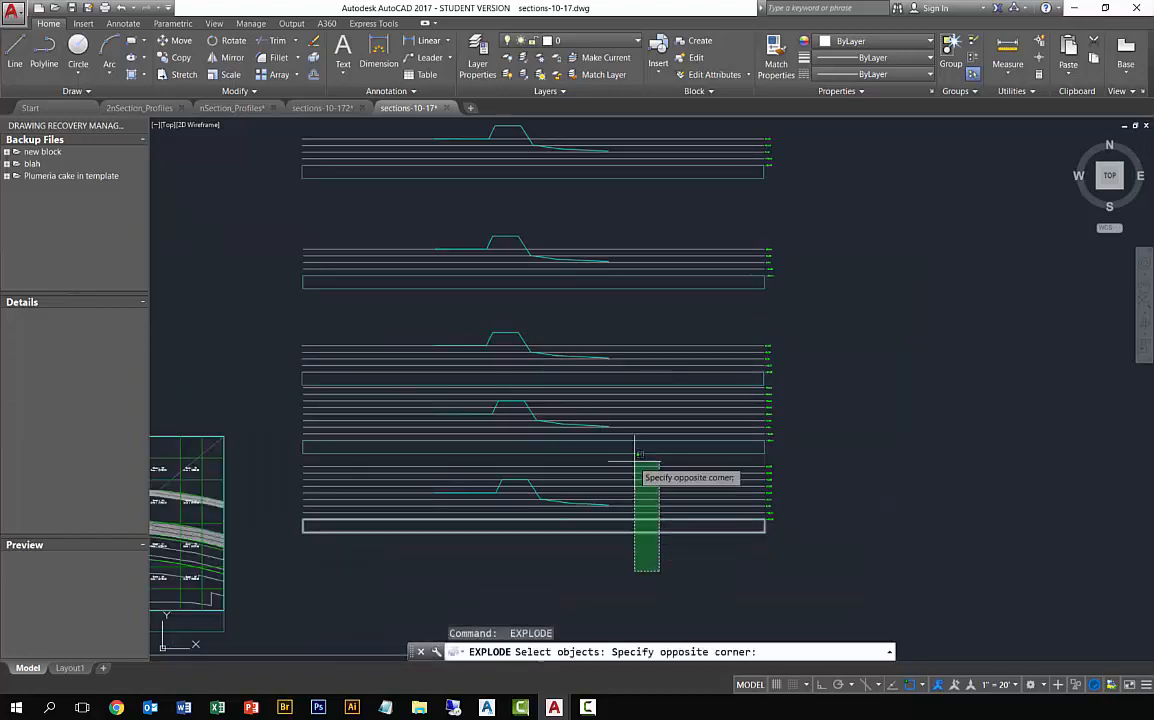
pyautogui.click(645, 386)
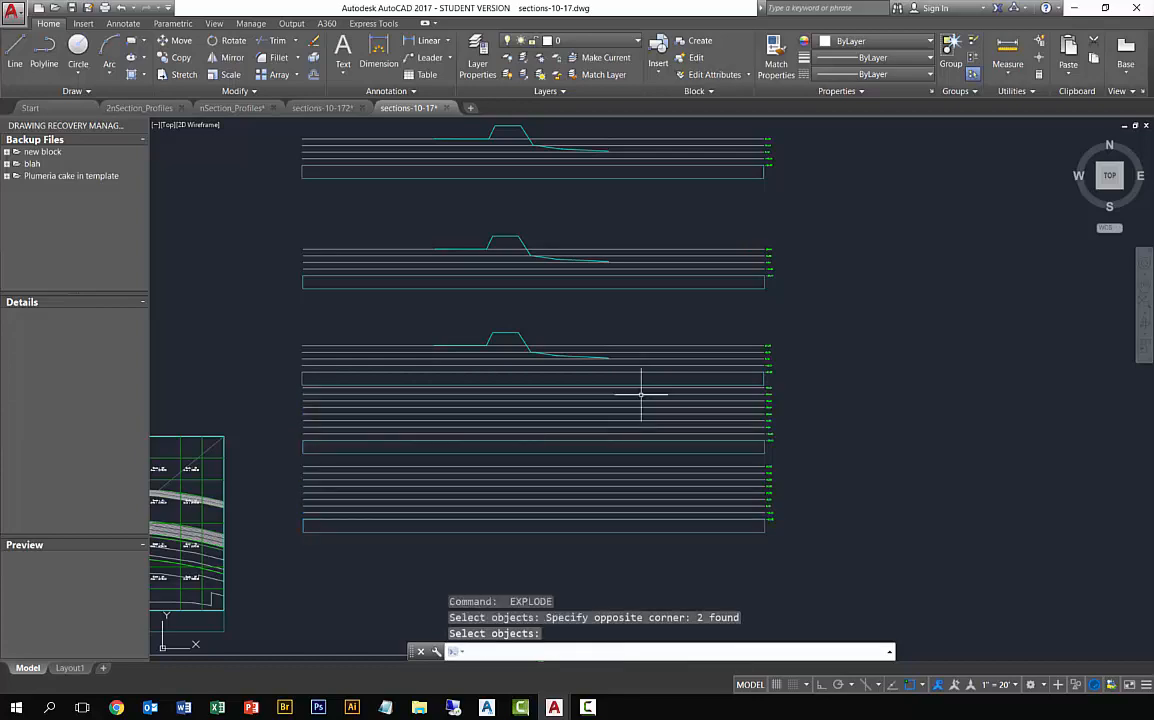
pyautogui.hotkey('ctrl', 'z')
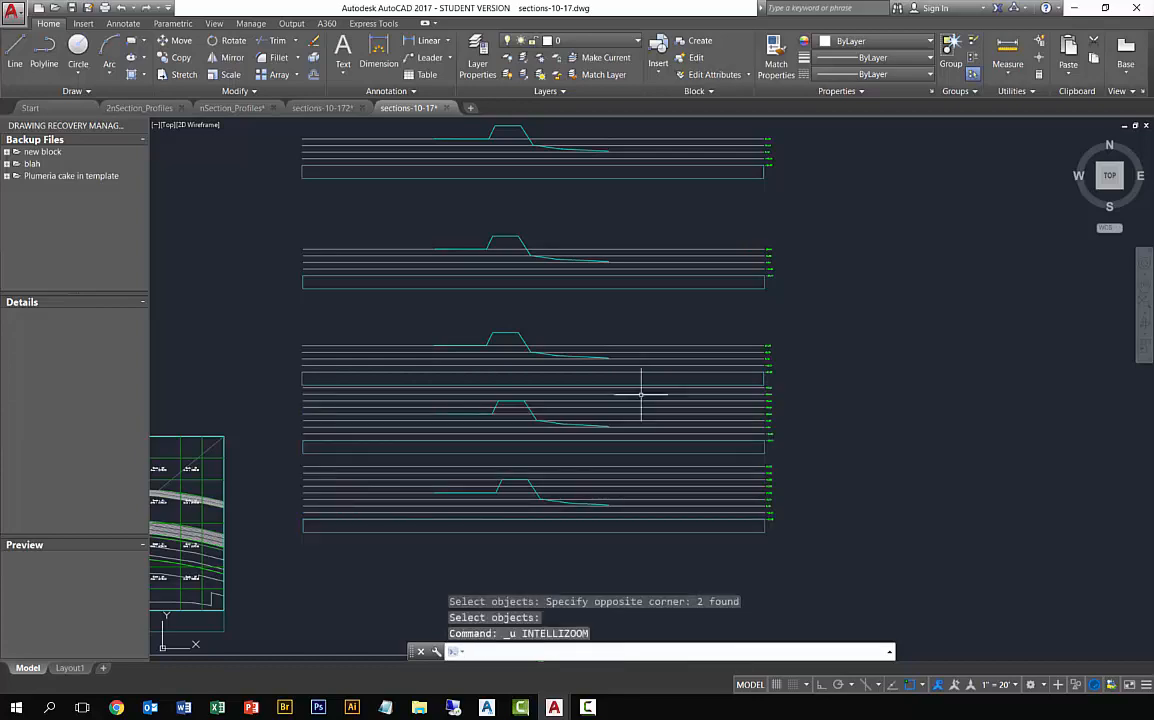
# Step: Explode only the profile lines of the two lowest profile views in the stack of six
pyautogui.write('EXPLODE')
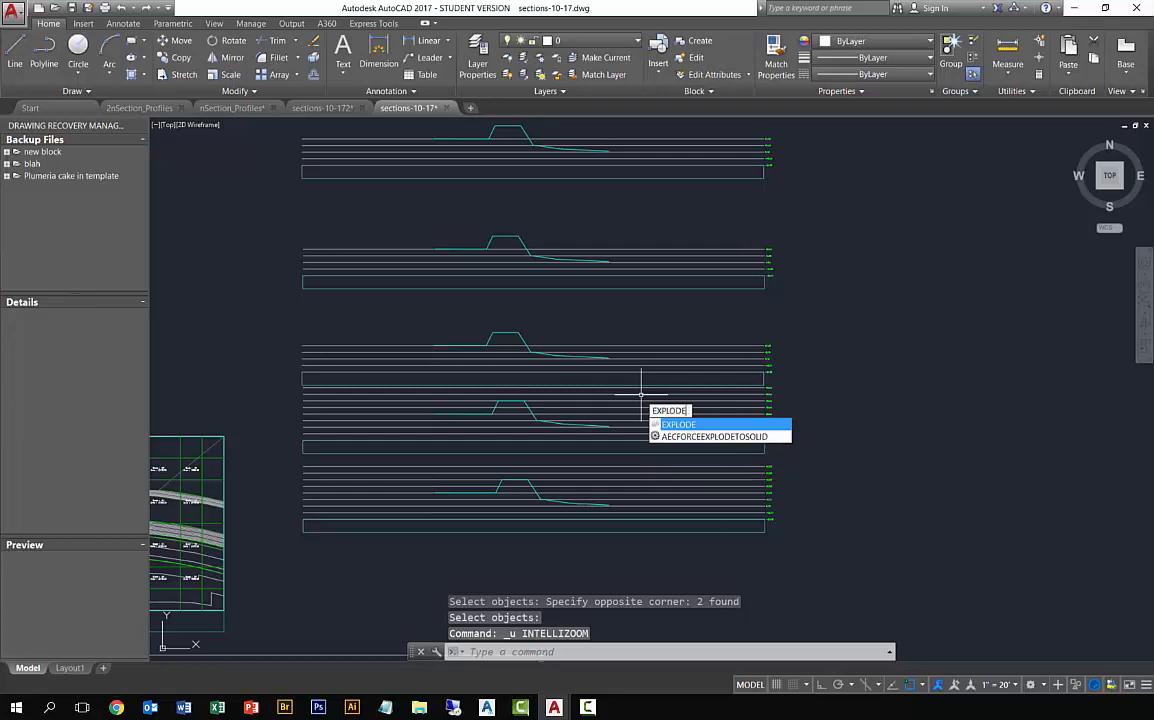
pyautogui.press('Return')
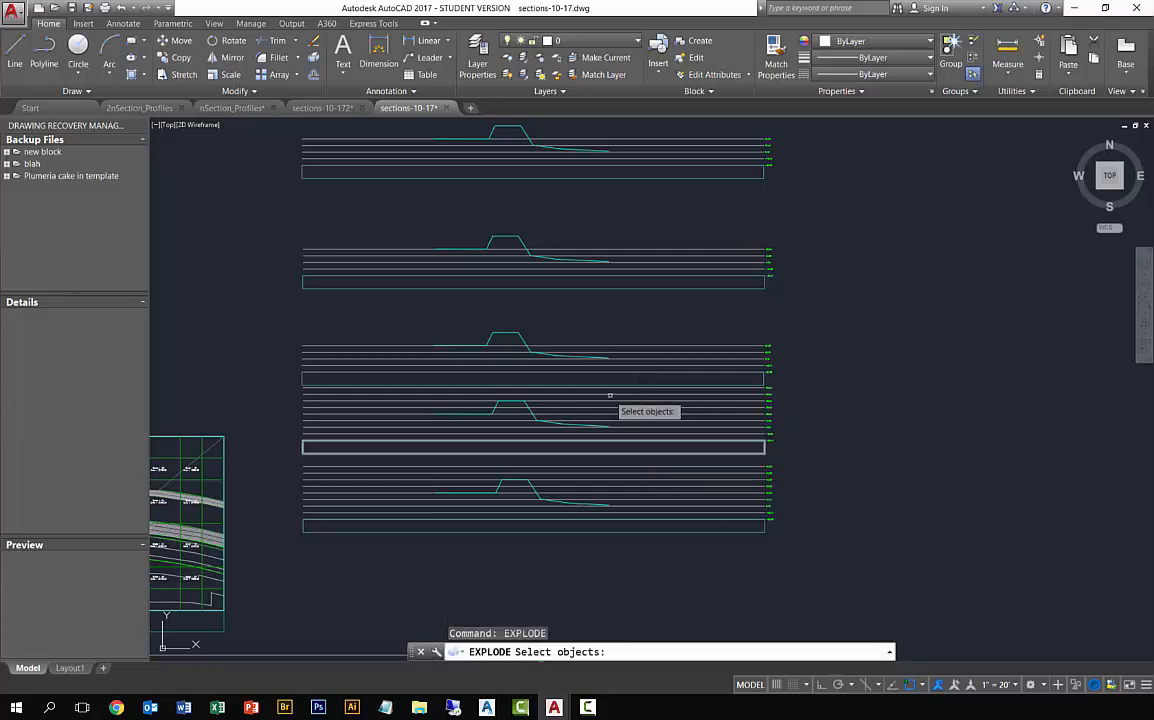
pyautogui.click(524, 404)
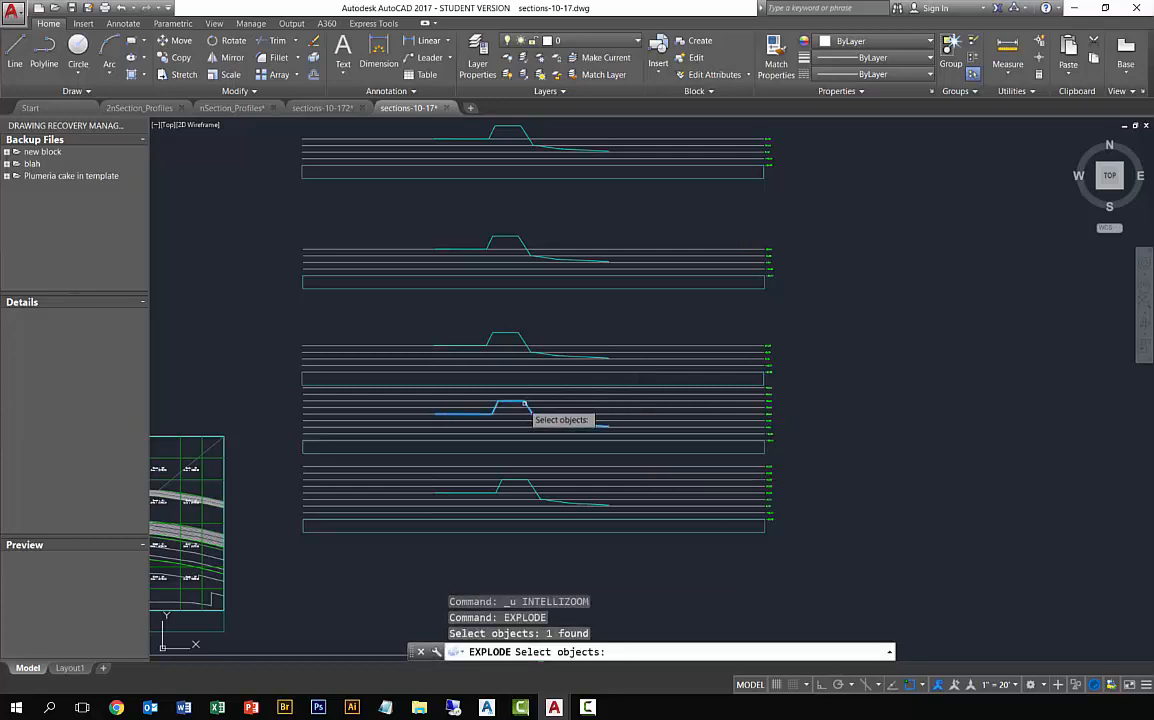
pyautogui.click(531, 485)
pyautogui.press('Return')
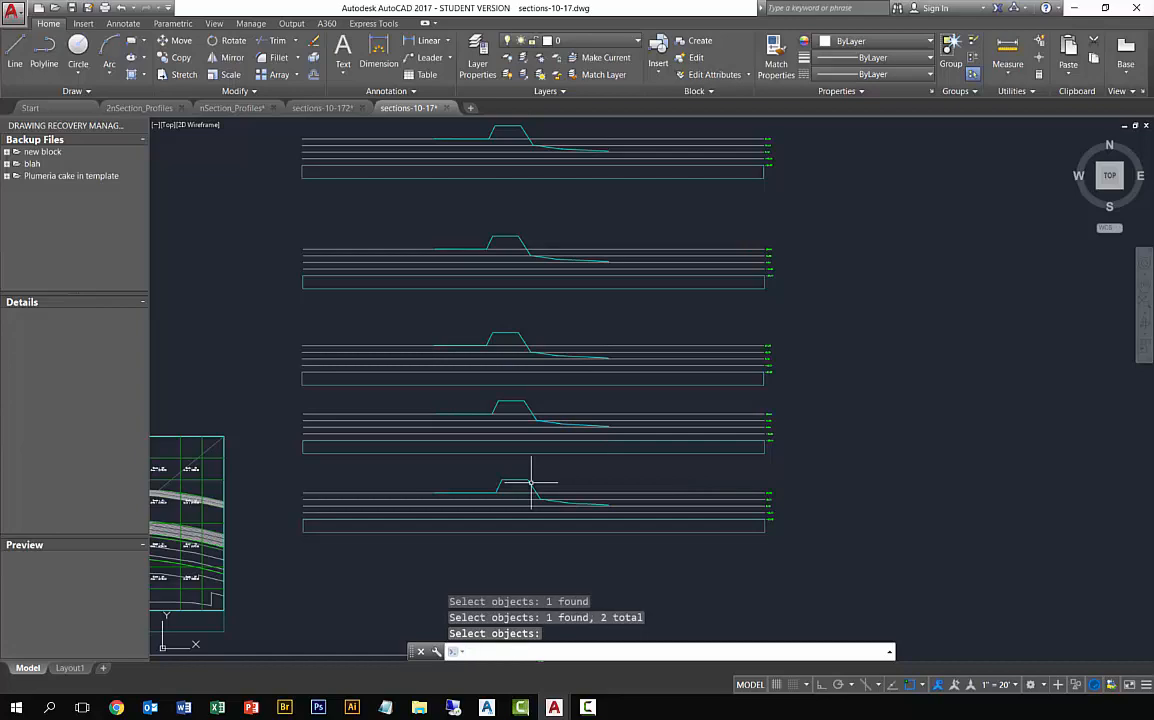
pyautogui.moveTo(531, 485); pyautogui.dragTo(863, 173, button='middle')
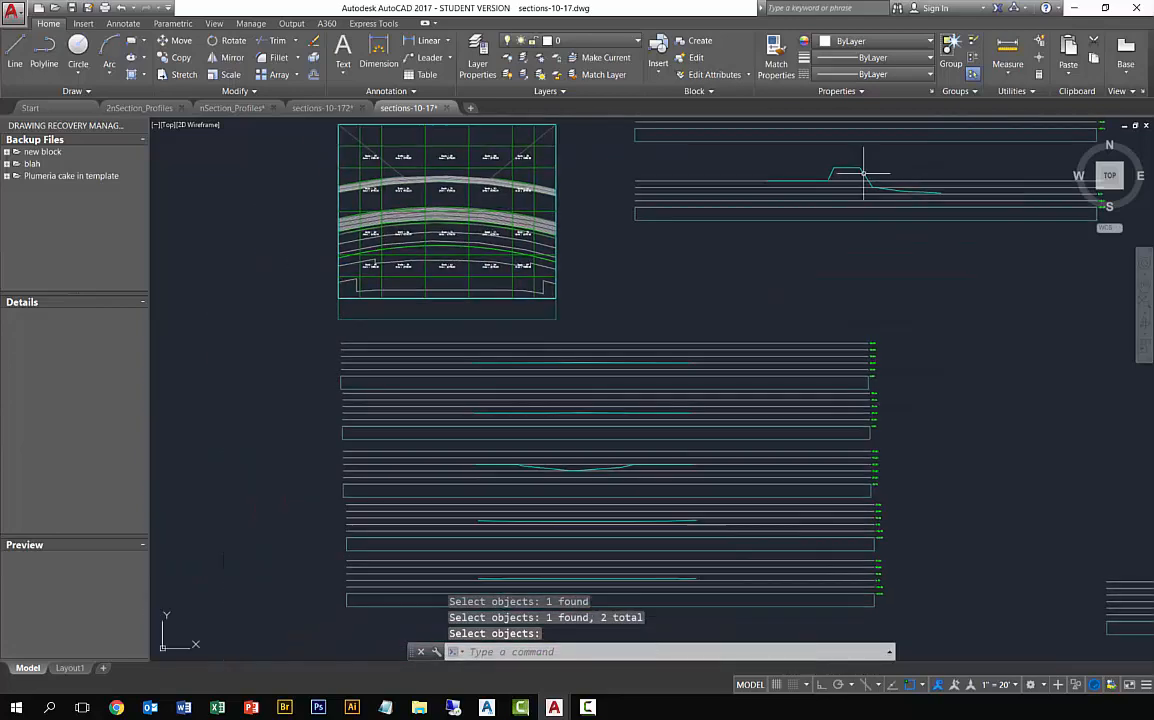
pyautogui.scroll(2, 618, 415)
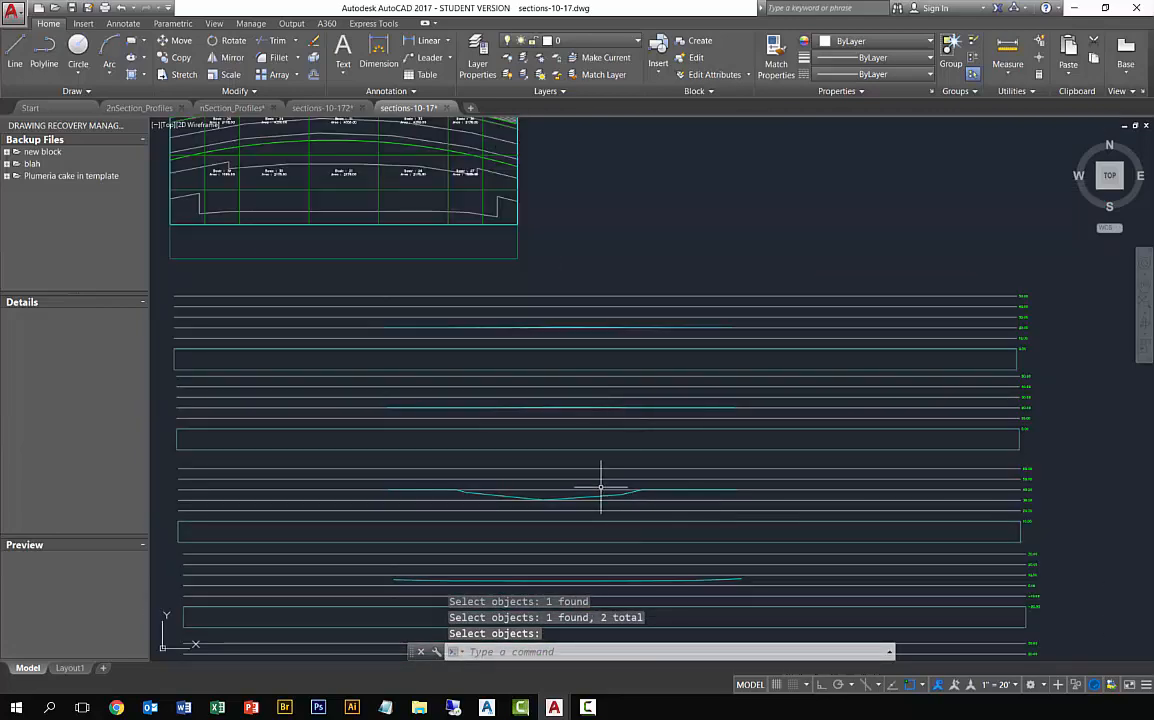
# Step: Explode the profile line of the fourth profile view from the top in the stack of five below the plan drawing
pyautogui.write('ex')
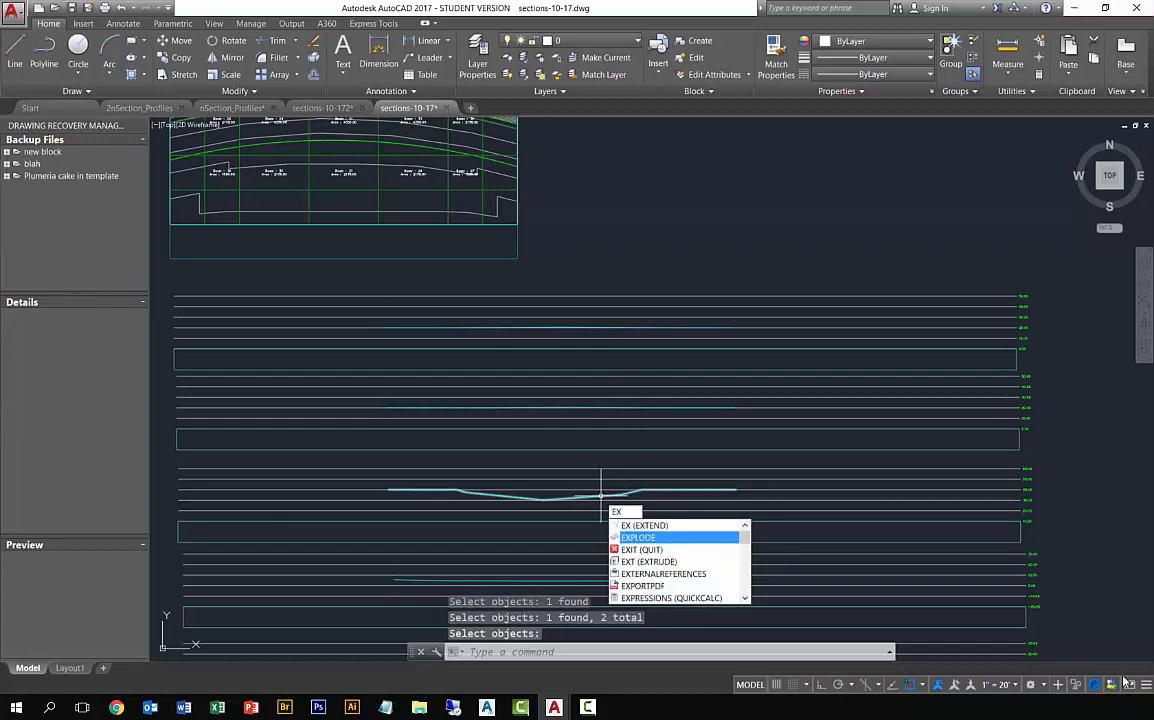
pyautogui.click(620, 537)
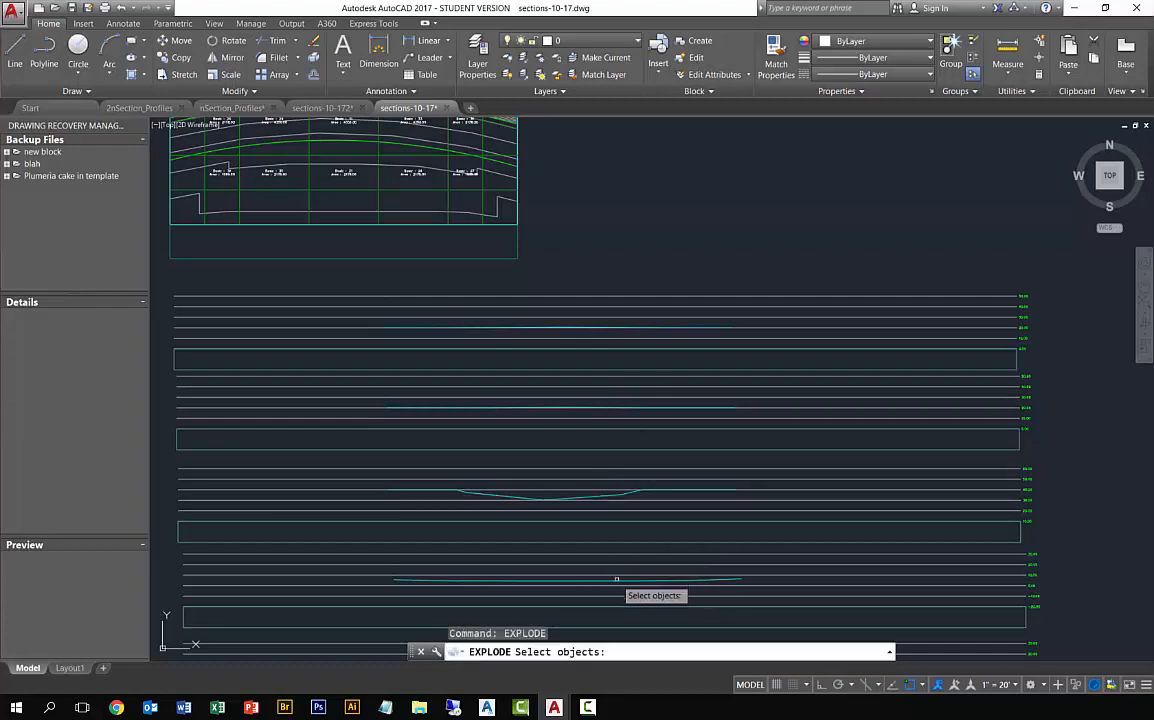
pyautogui.click(616, 579)
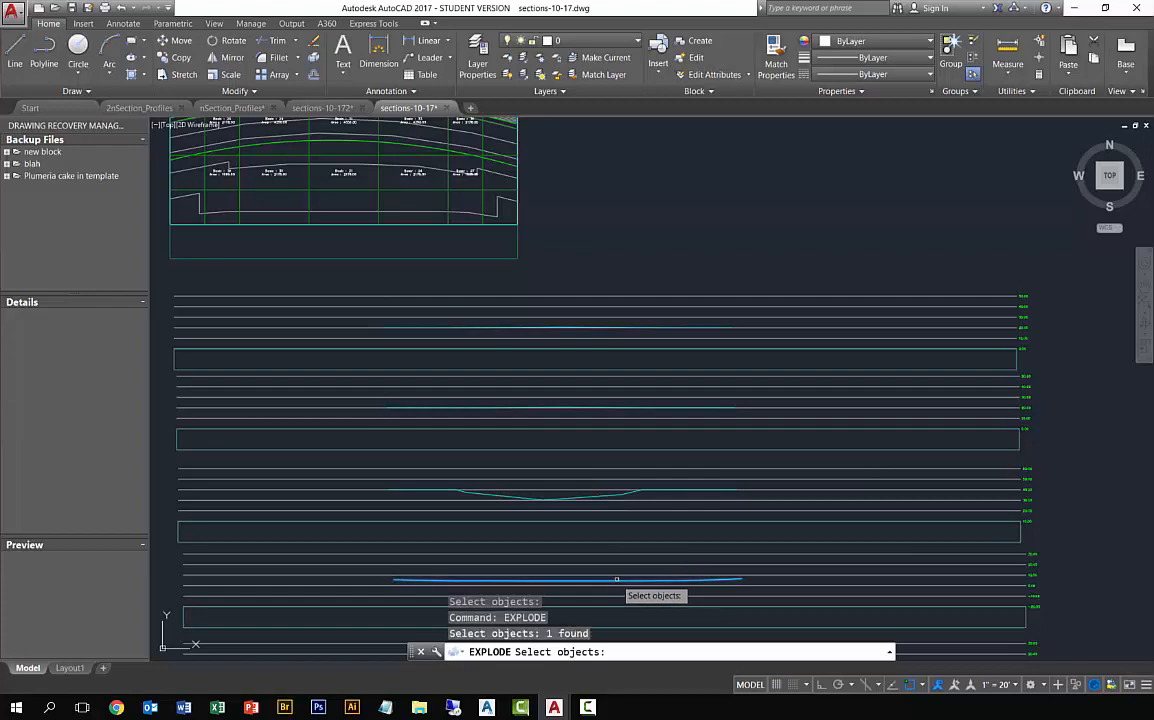
pyautogui.press('Return')
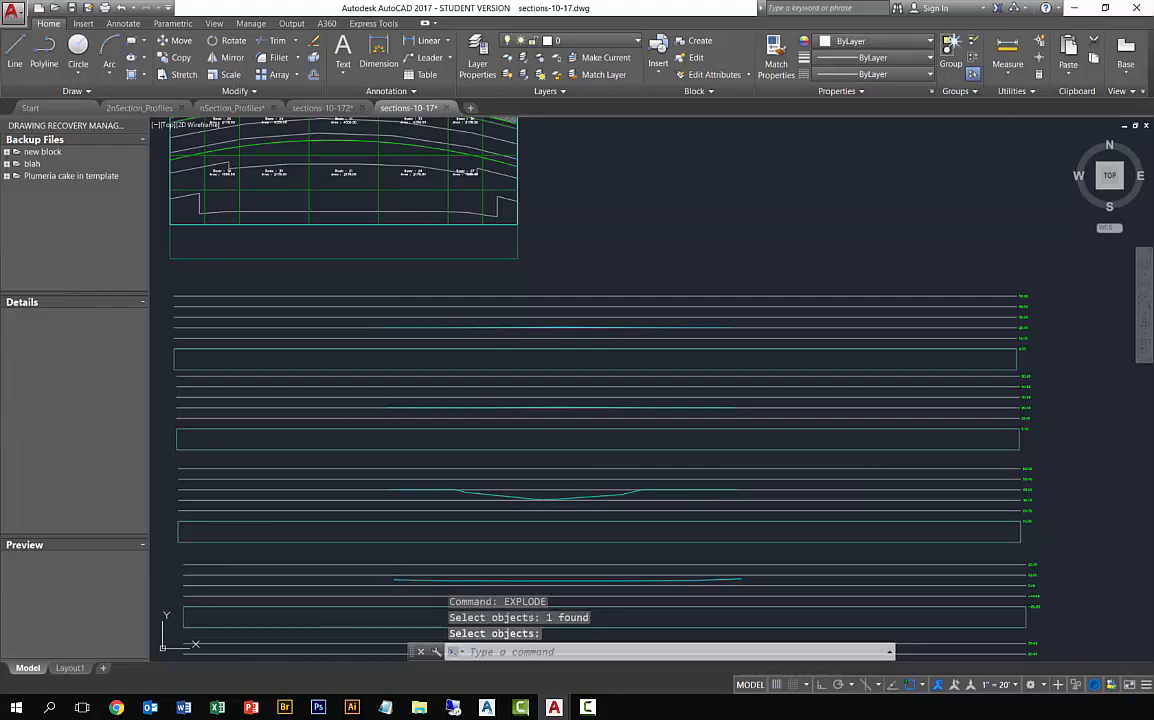
pyautogui.scroll(-2, 543, 405)
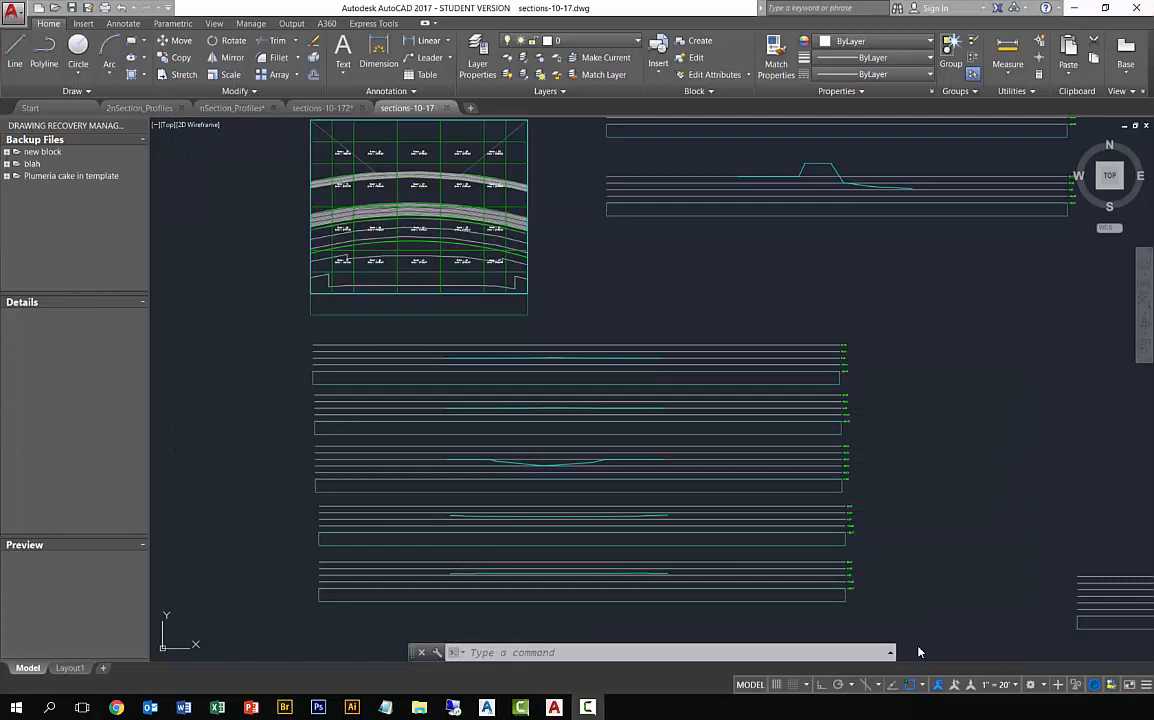
pyautogui.click(472, 516)
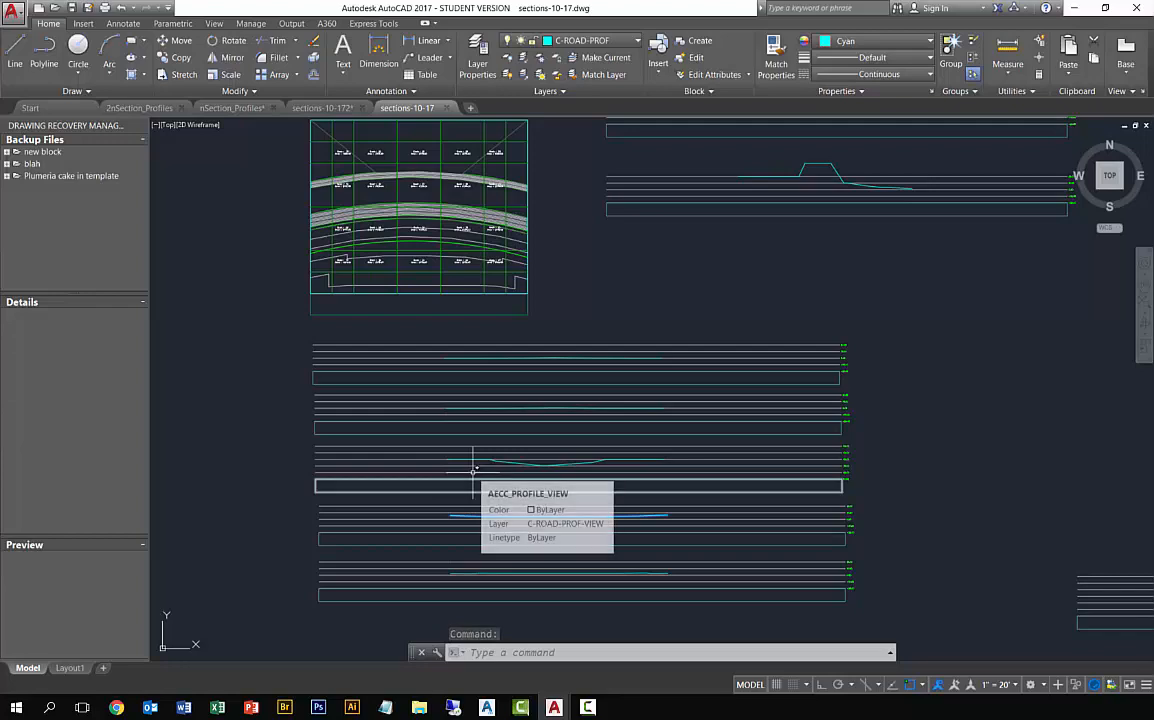
pyautogui.click(473, 470)
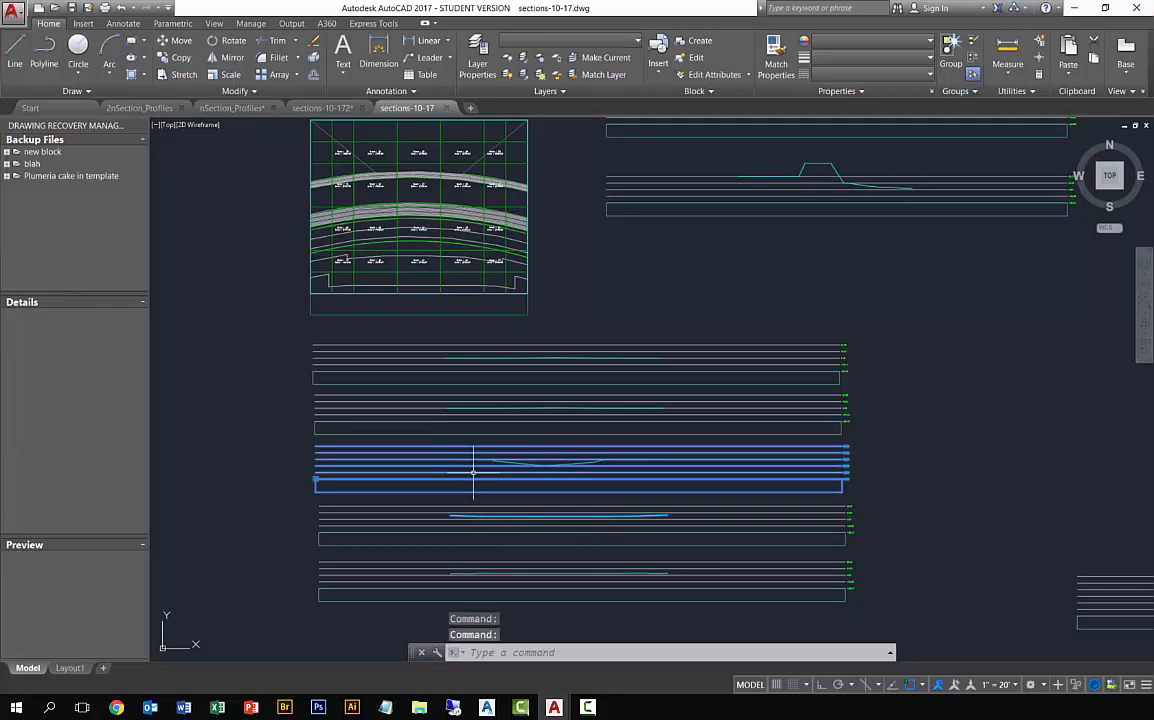
pyautogui.press('Escape')
pyautogui.press('Escape')
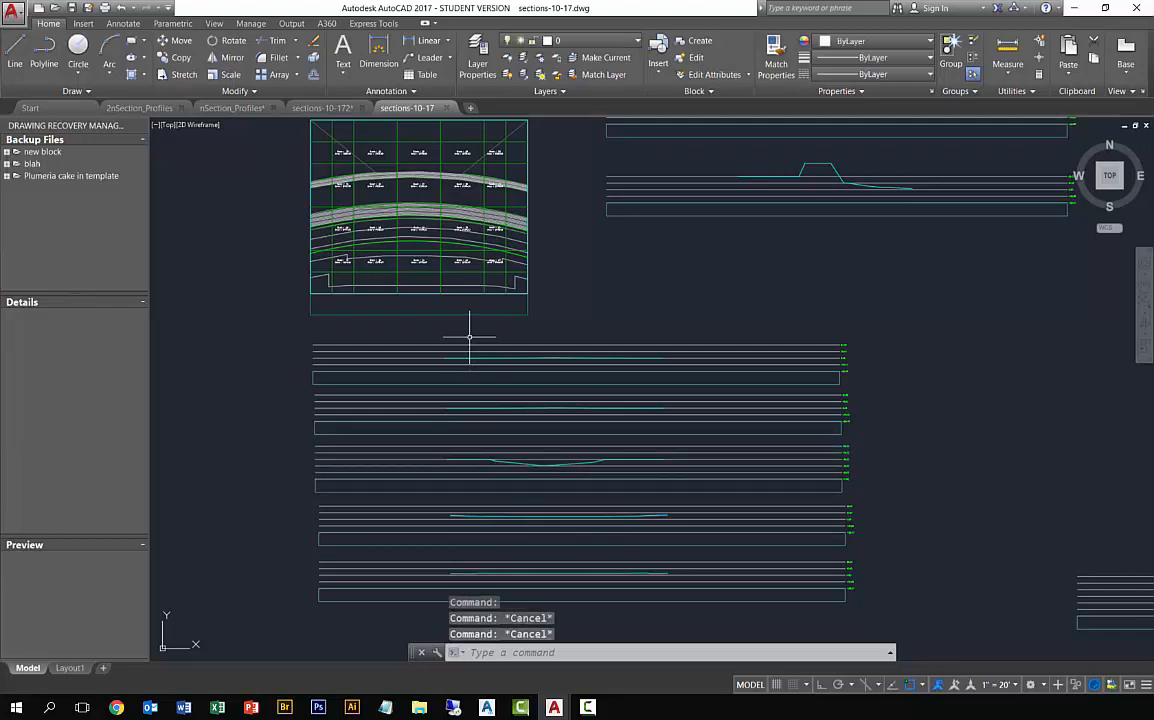
# Step: Try to erase the plan drawing above the stack of five profile views with a selection window, and regenerate the drawing
pyautogui.write('e')
pyautogui.press('Return')
pyautogui.click(540, 322)
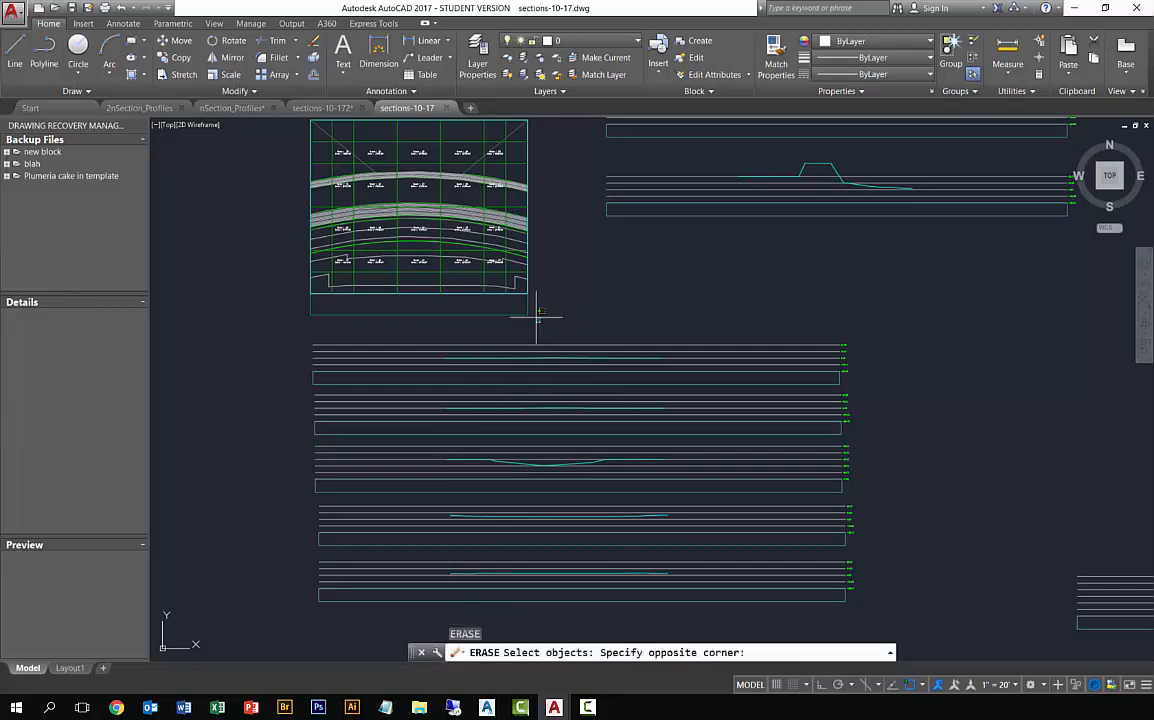
pyautogui.click(292, 125)
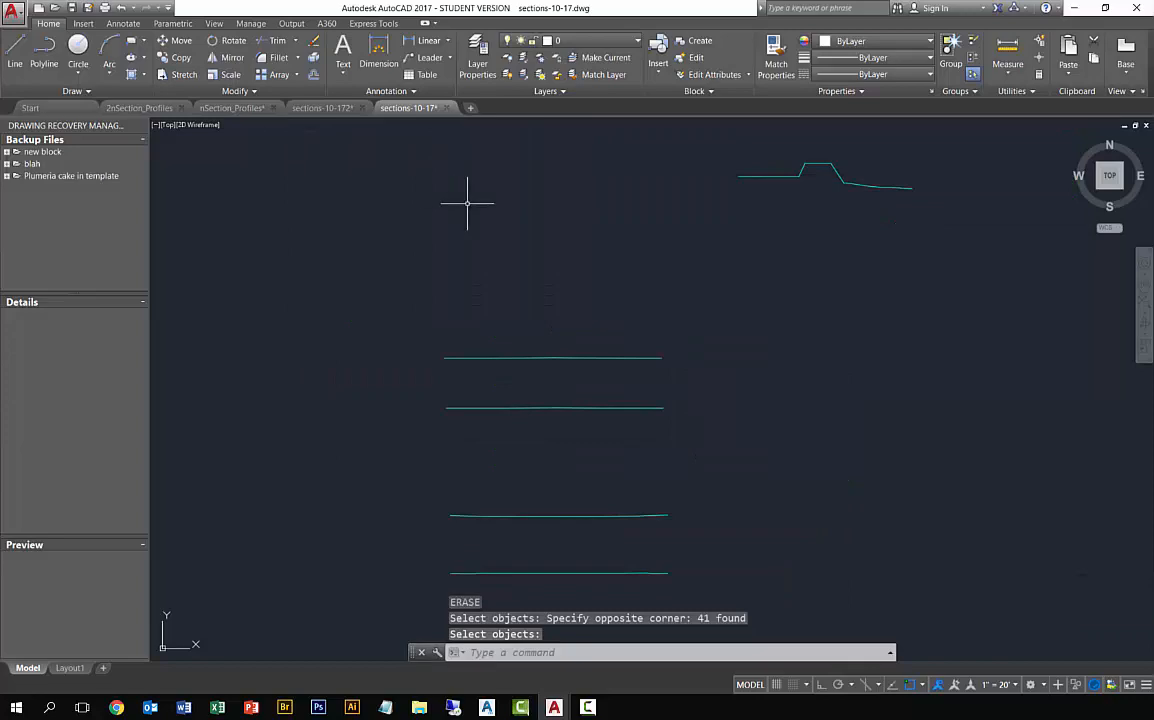
pyautogui.press('Return')
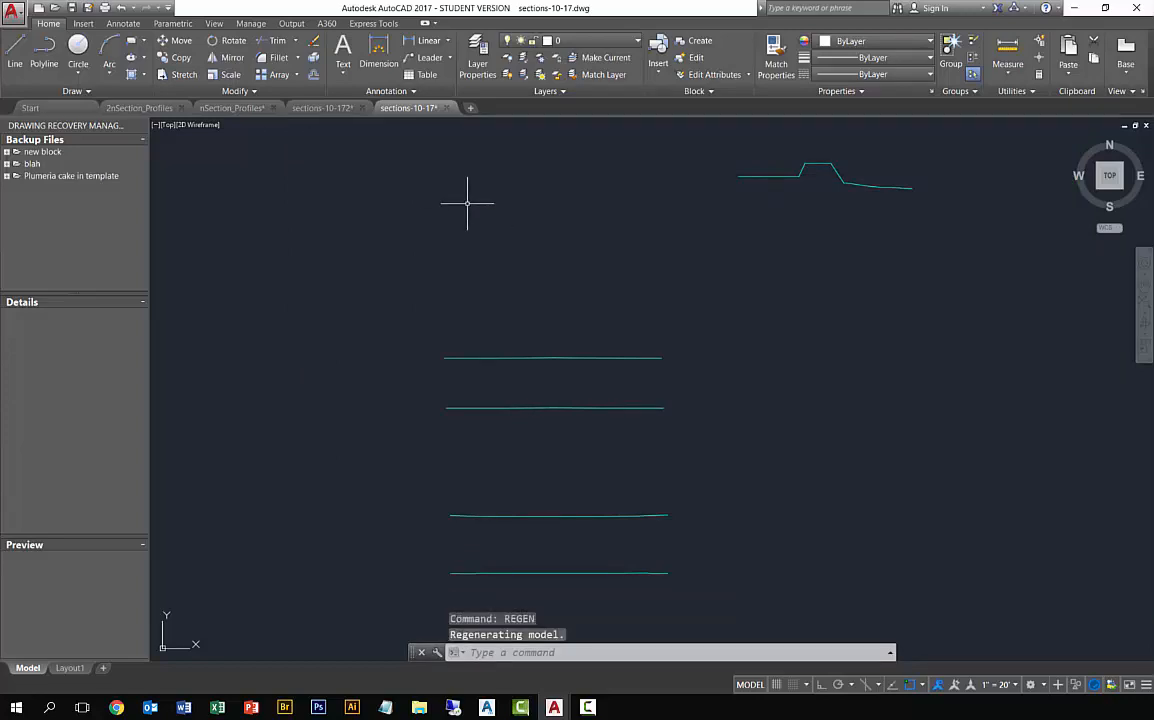
pyautogui.scroll(-4, 558, 265)
pyautogui.scroll(-2, 558, 265)
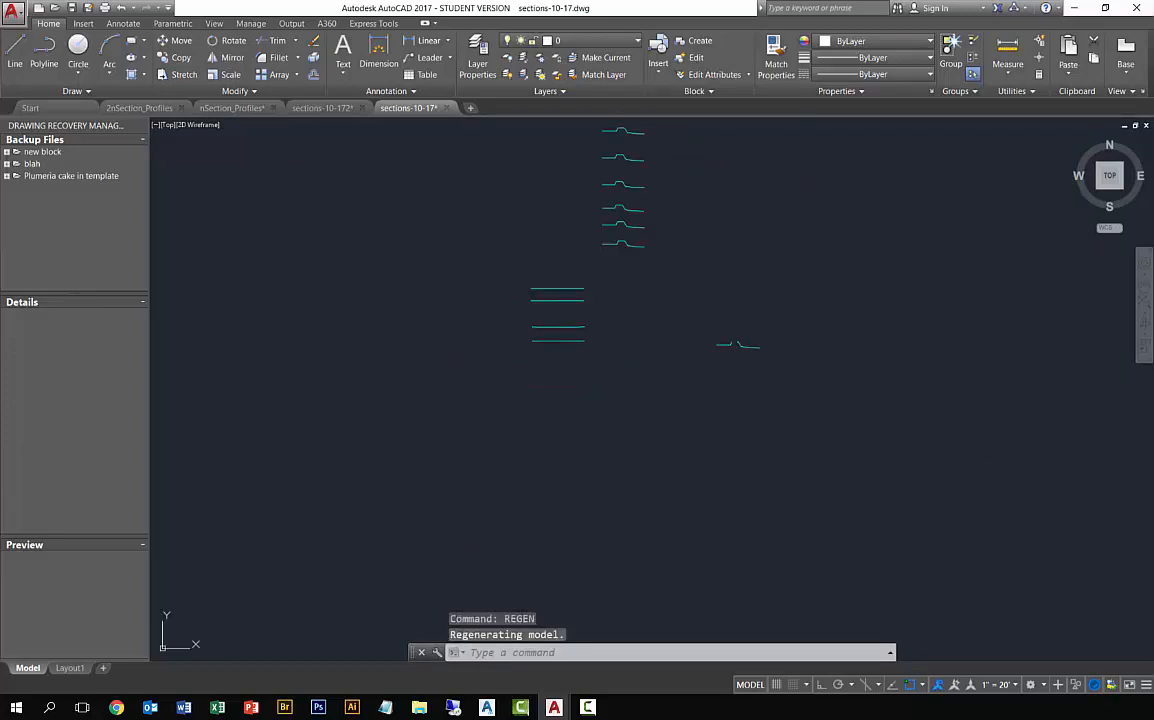
pyautogui.scroll(2, 562, 300)
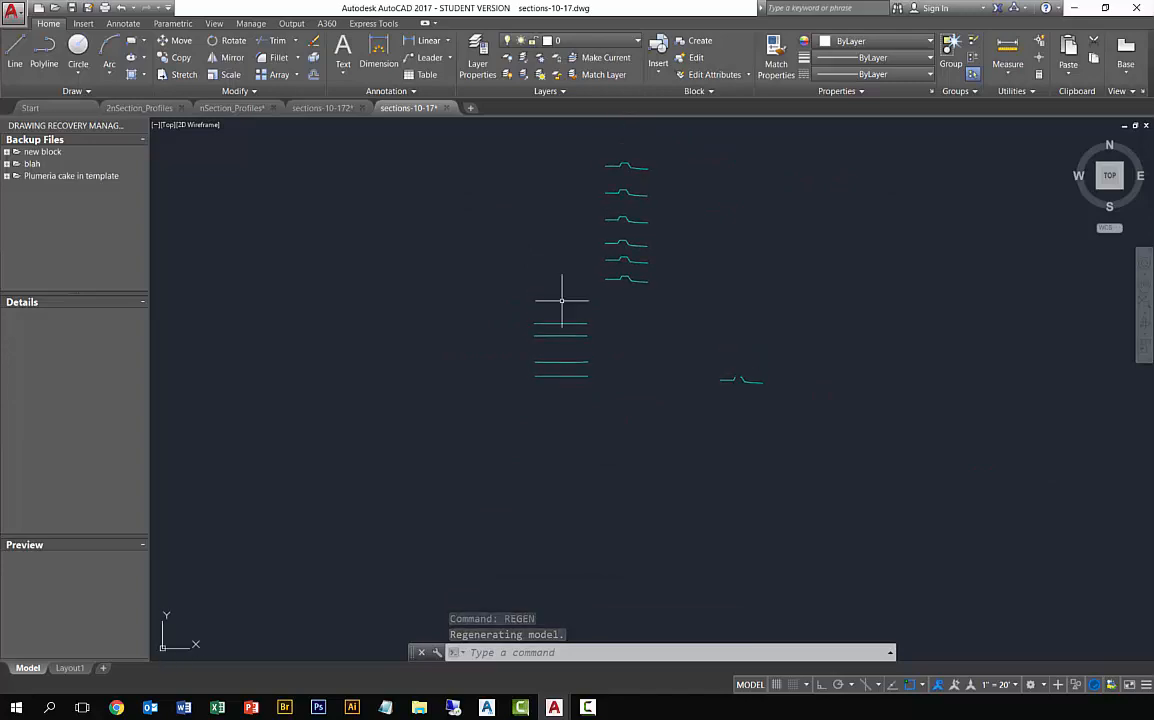
# Step: Undo the view changes, the regeneration and the erase of the plan drawing
pyautogui.hotkey('ctrl', 'z')
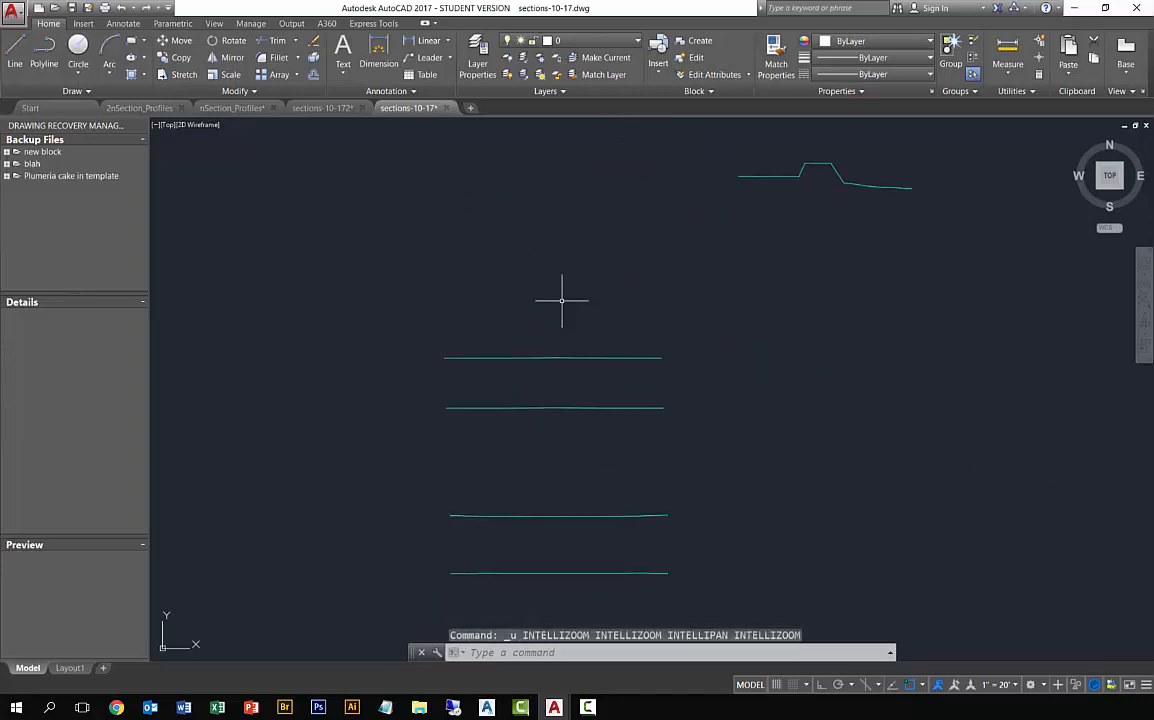
pyautogui.hotkey('ctrl', 'z')
pyautogui.hotkey('ctrl', 'z')
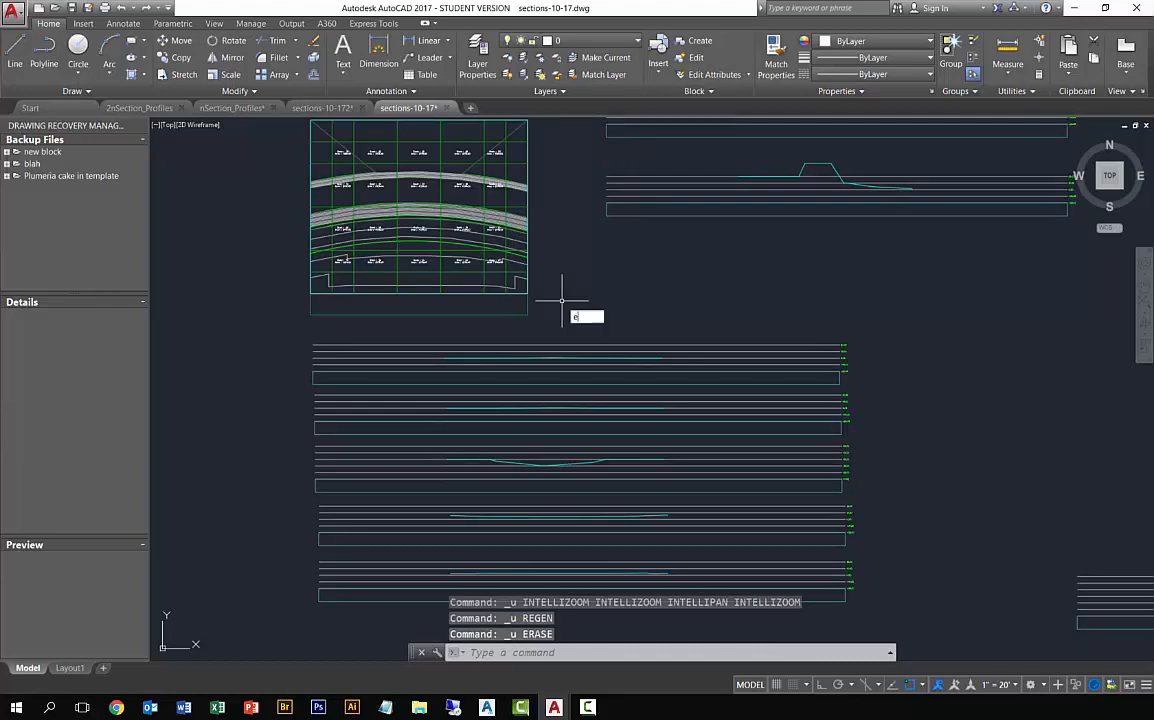
# Step: Explode the dipped profile line of the third profile view from the top in the stack of five
pyautogui.press('Return')
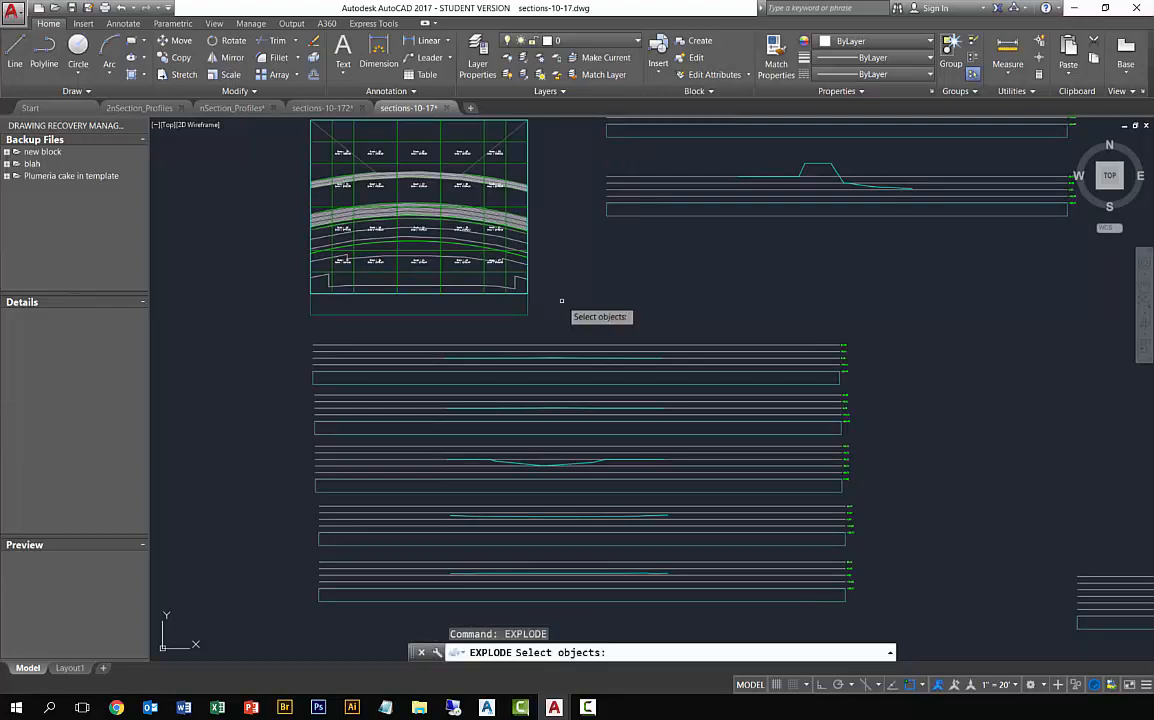
pyautogui.click(585, 462)
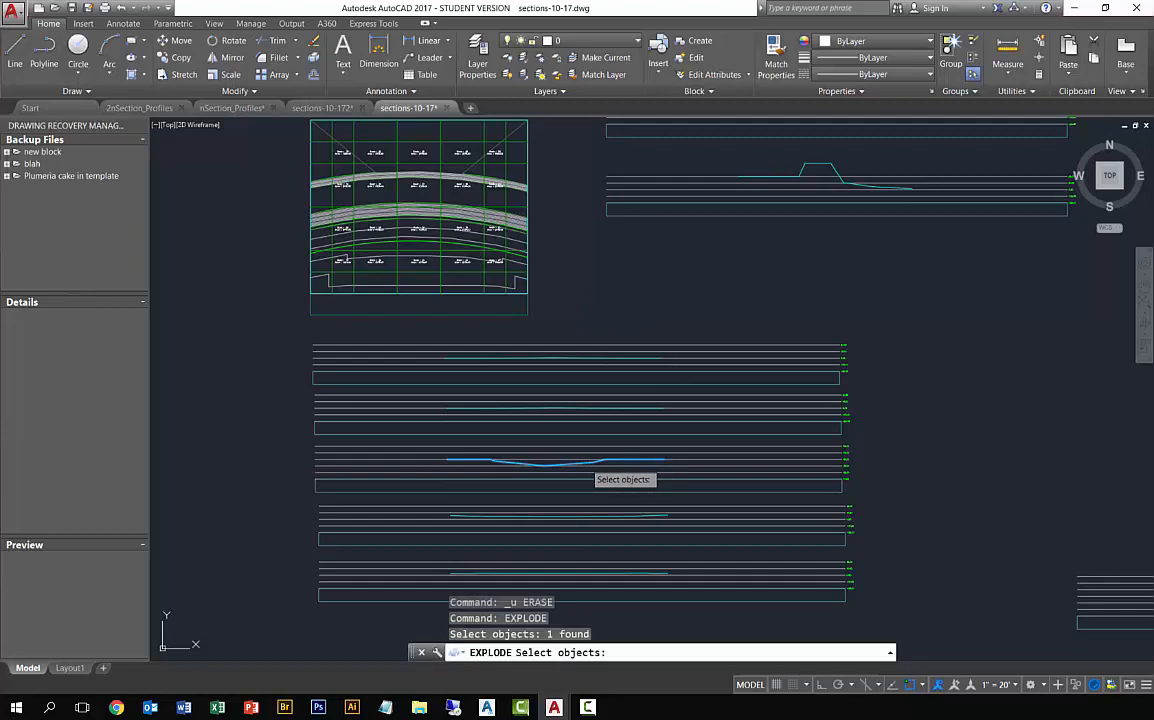
pyautogui.press('Return')
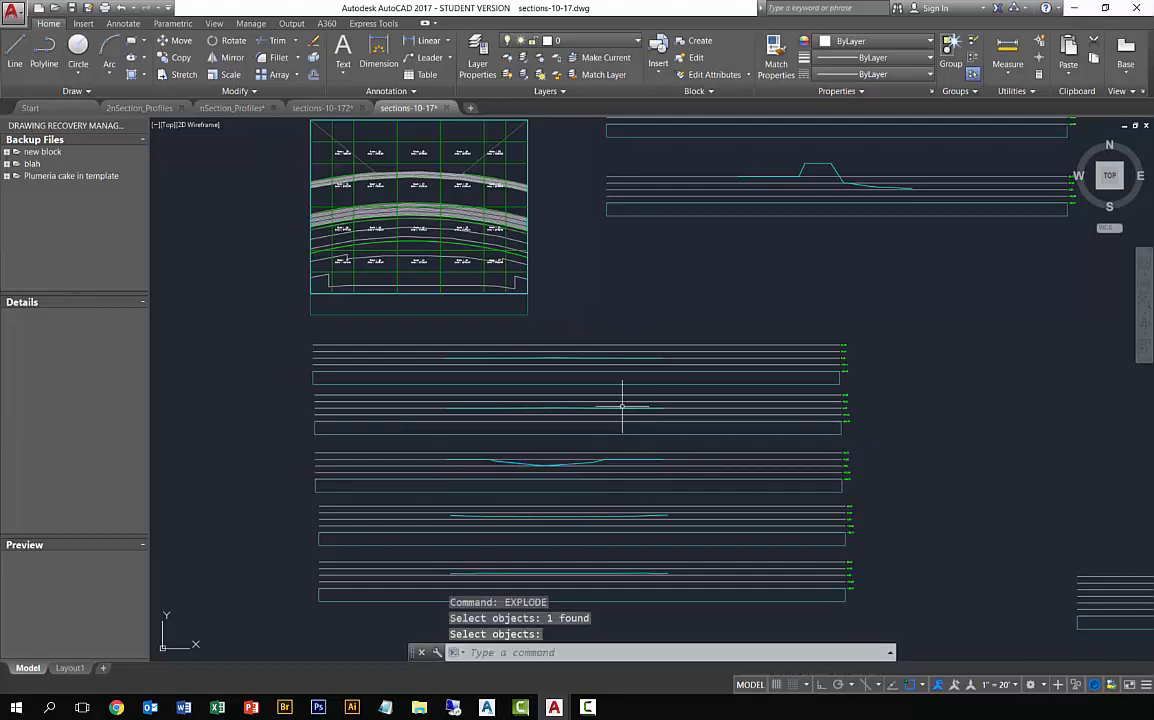
# Step: Erase the plan drawing above the stack of five profile views again, and save the drawing
pyautogui.write('e')
pyautogui.press('Return')
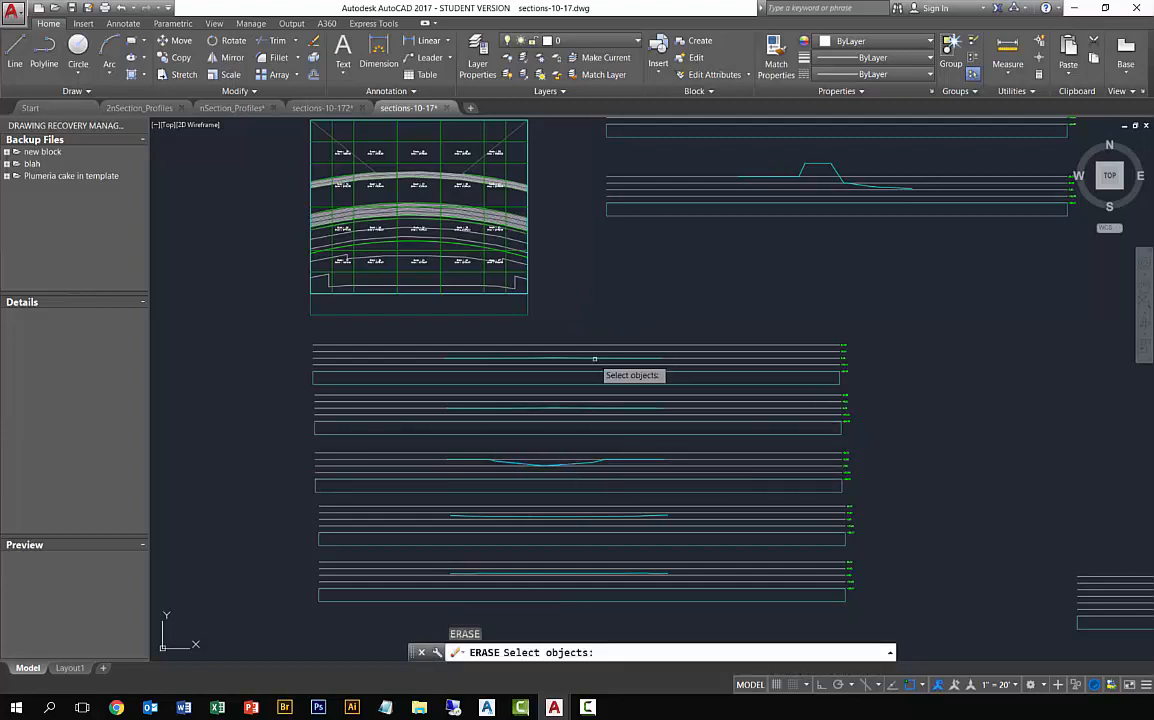
pyautogui.click(556, 321)
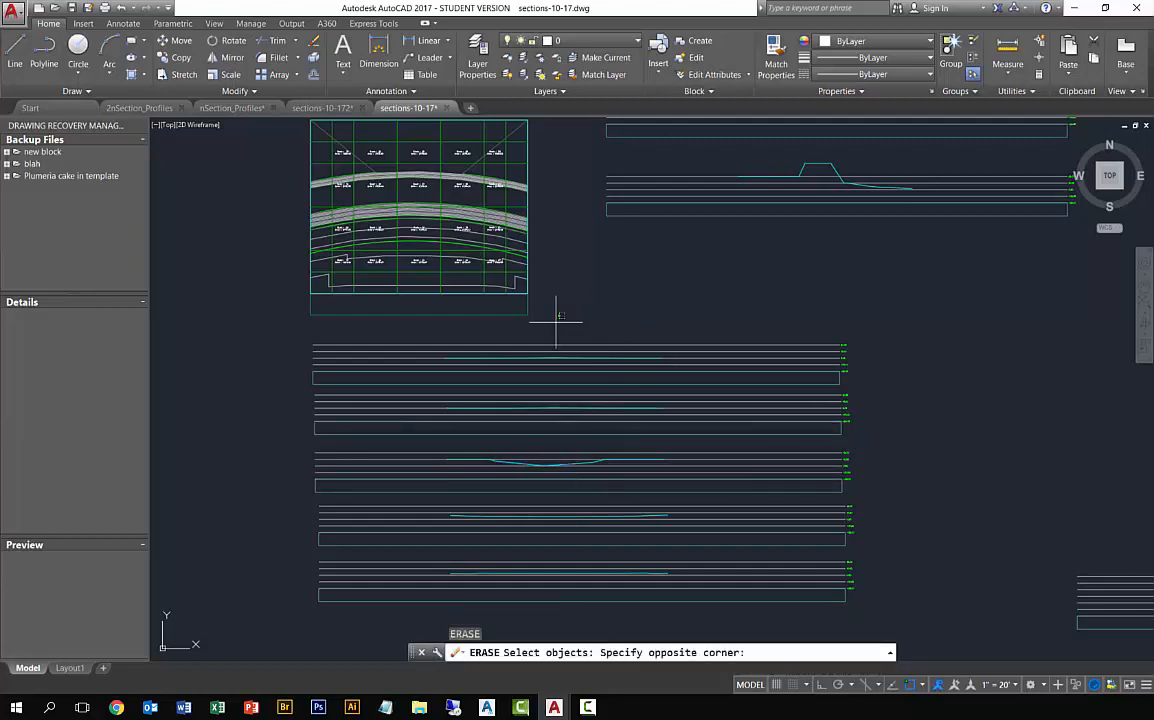
pyautogui.click(283, 122)
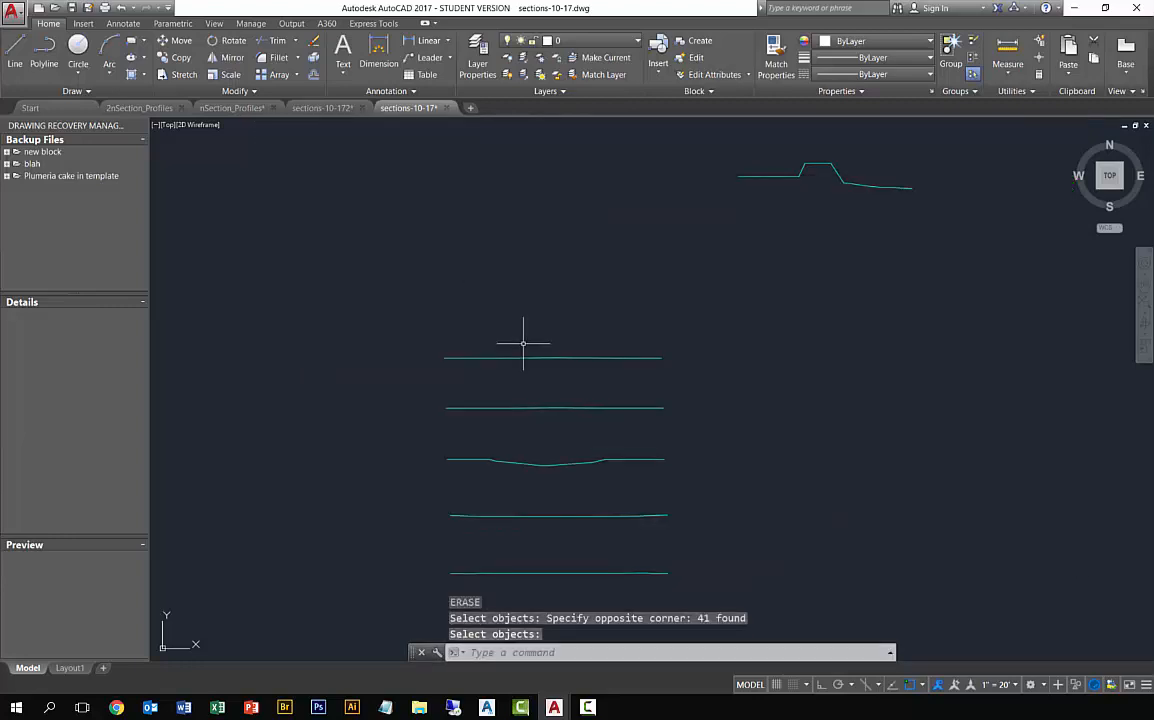
pyautogui.scroll(-4, 523, 355)
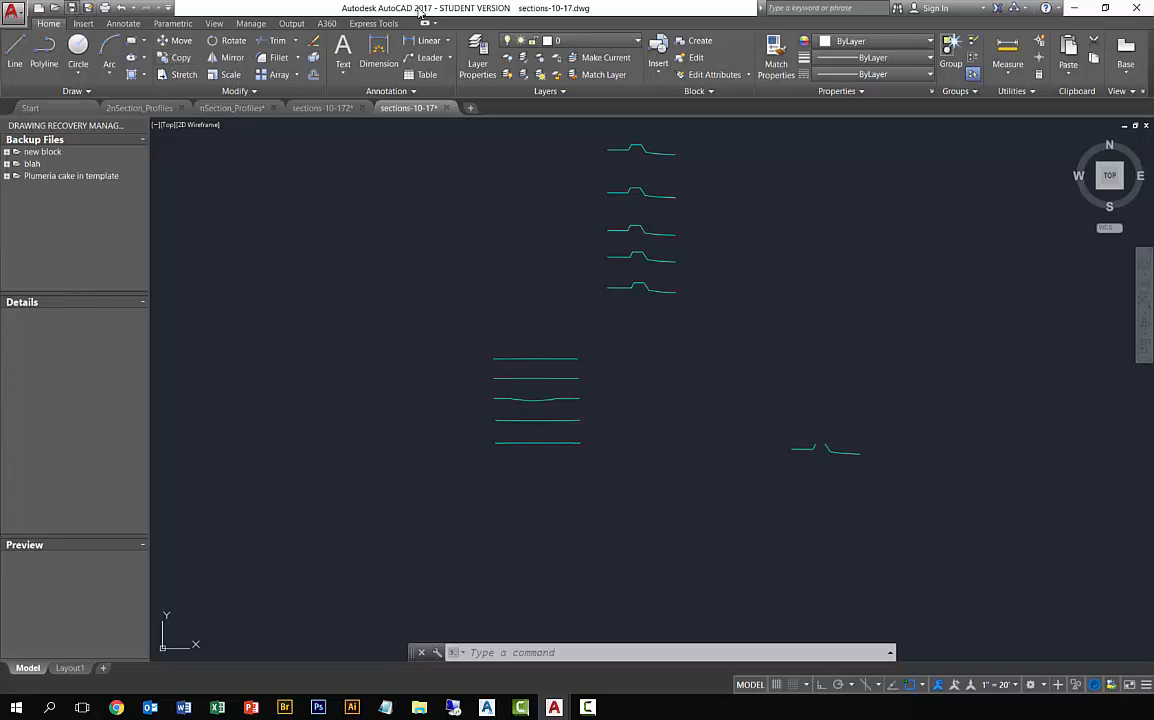
pyautogui.click(419, 9)
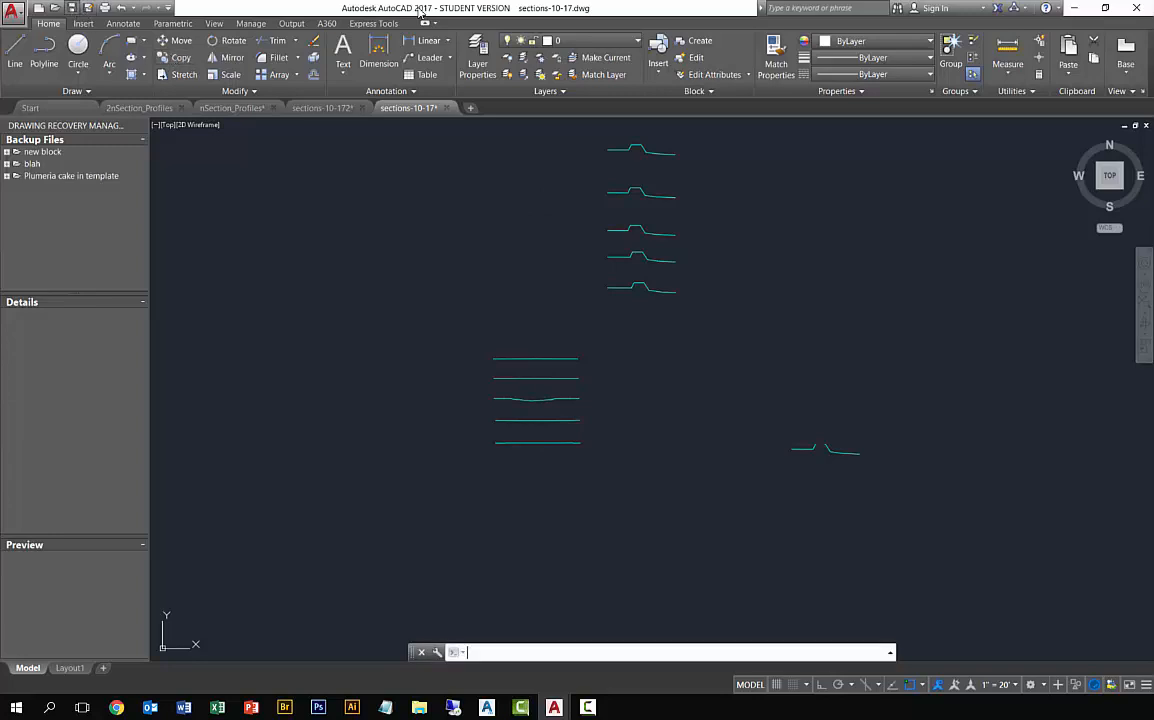
pyautogui.click(72, 8)
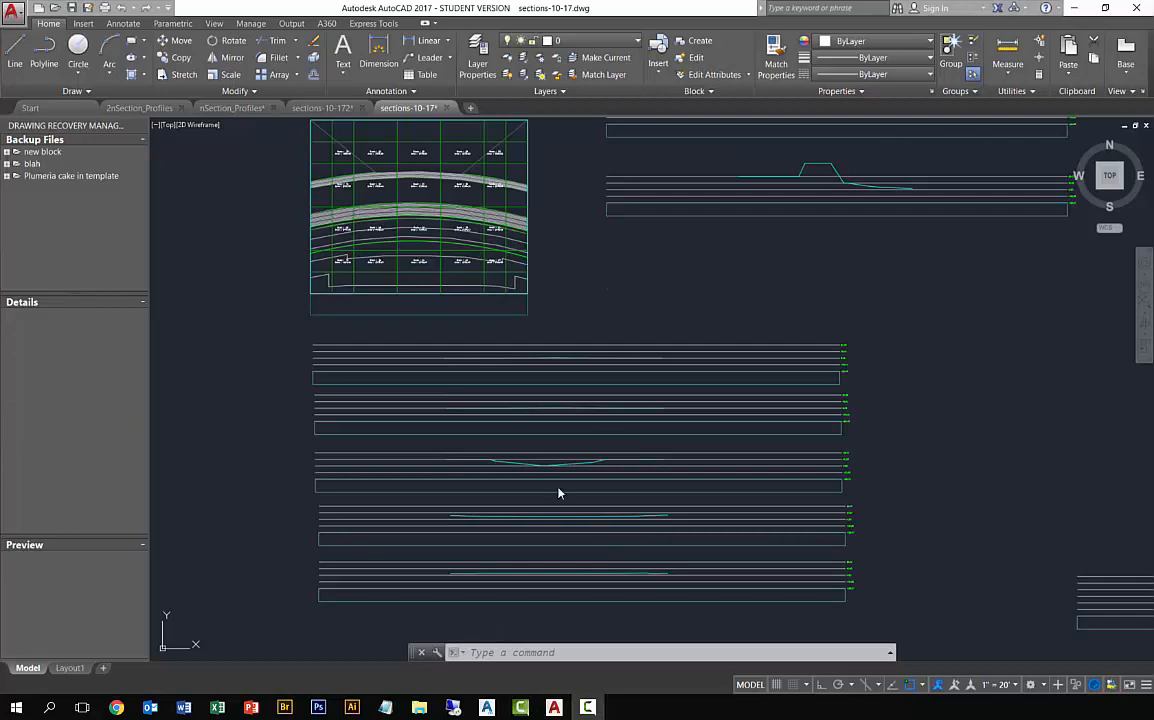
# Step: Start Explode and select the grids of all five profile views in the stack below the plan drawing
pyautogui.click(806, 512)
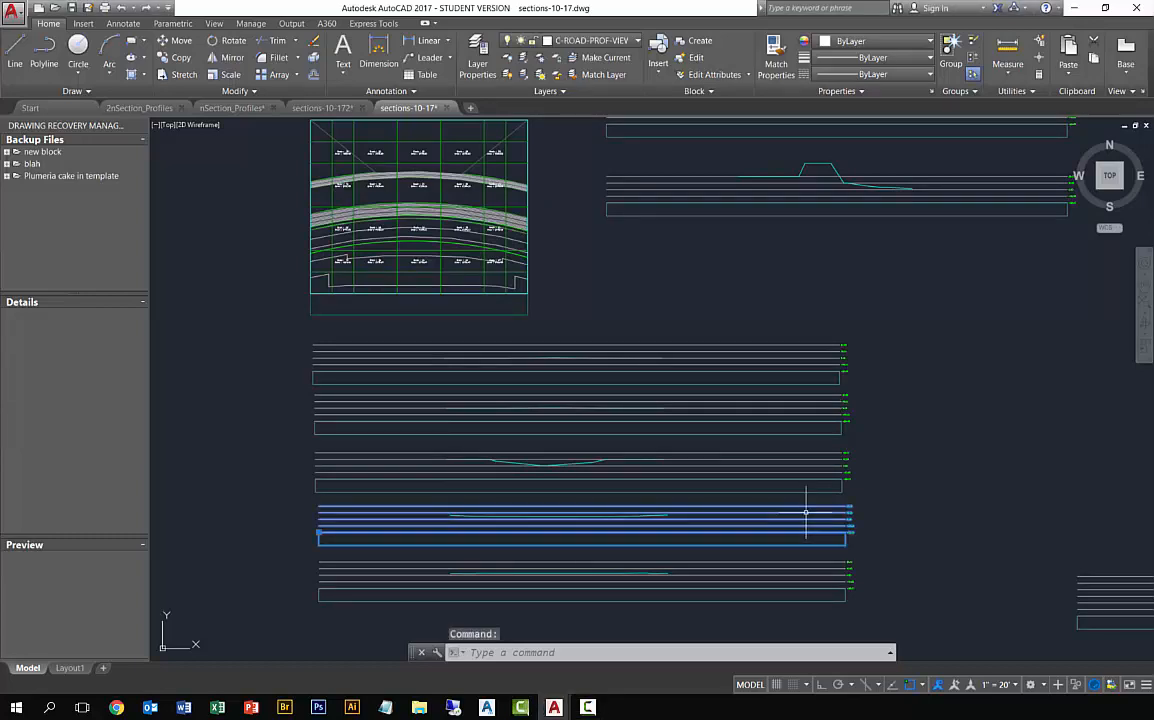
pyautogui.hotkey('ctrl', 'z')
pyautogui.press('Escape')
pyautogui.write('EXPLO')
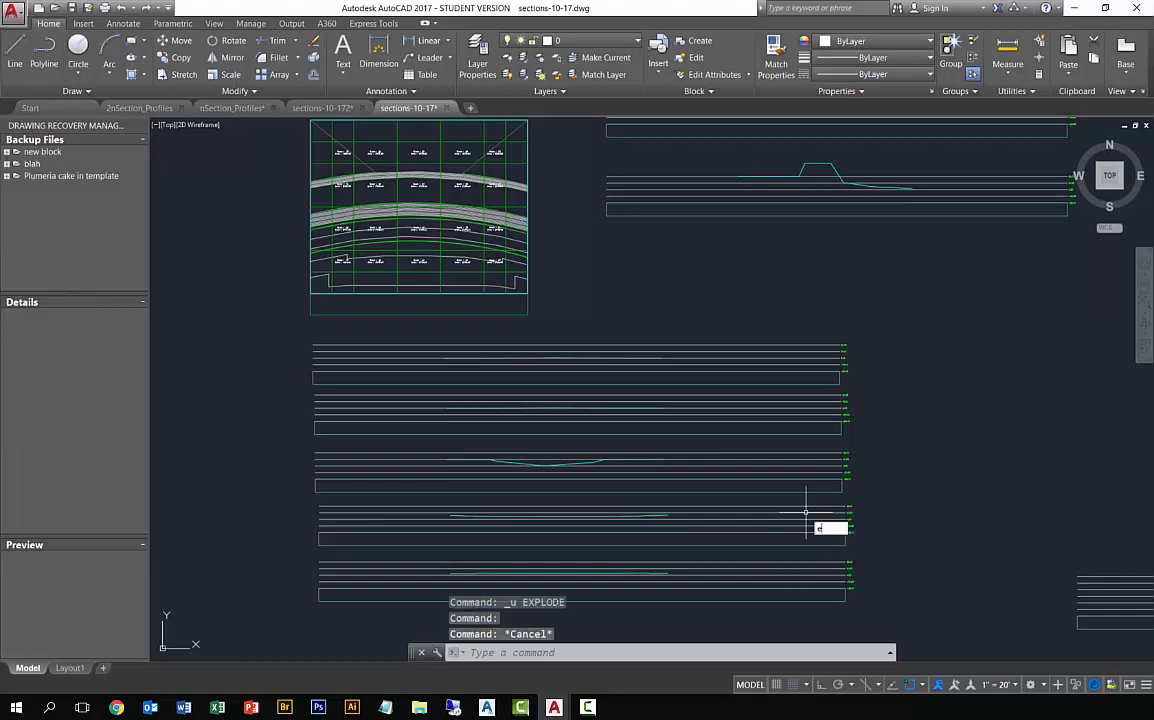
pyautogui.write('DE')
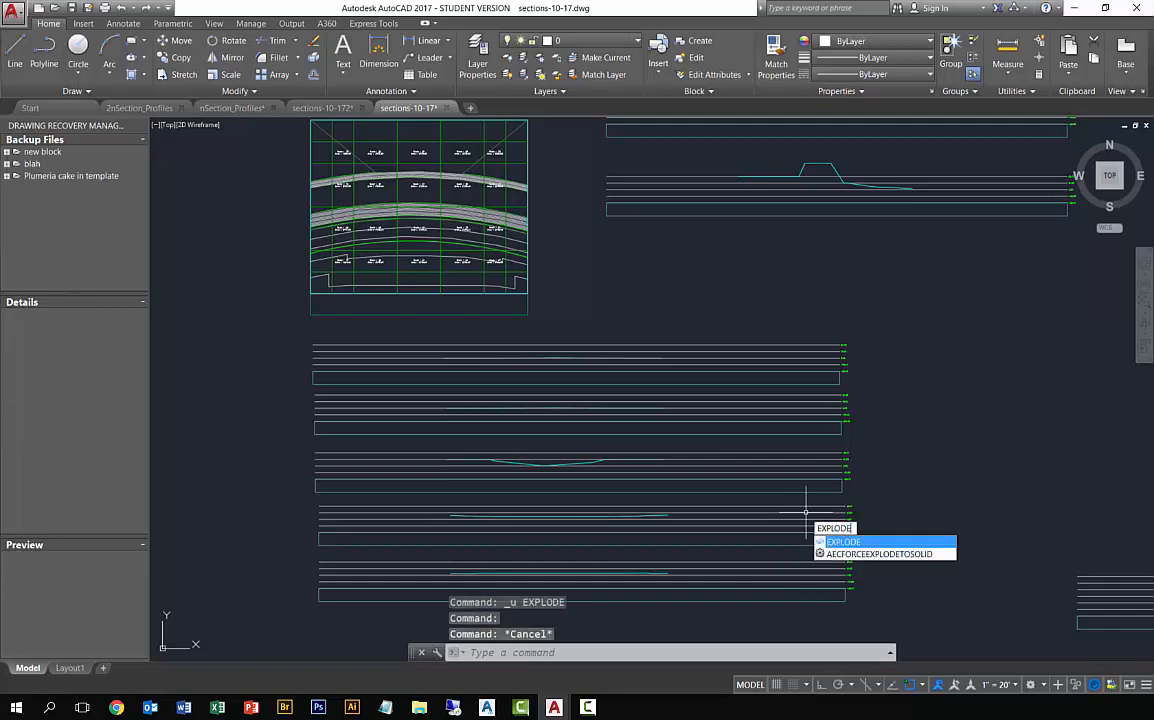
pyautogui.press('Return')
pyautogui.click(791, 491)
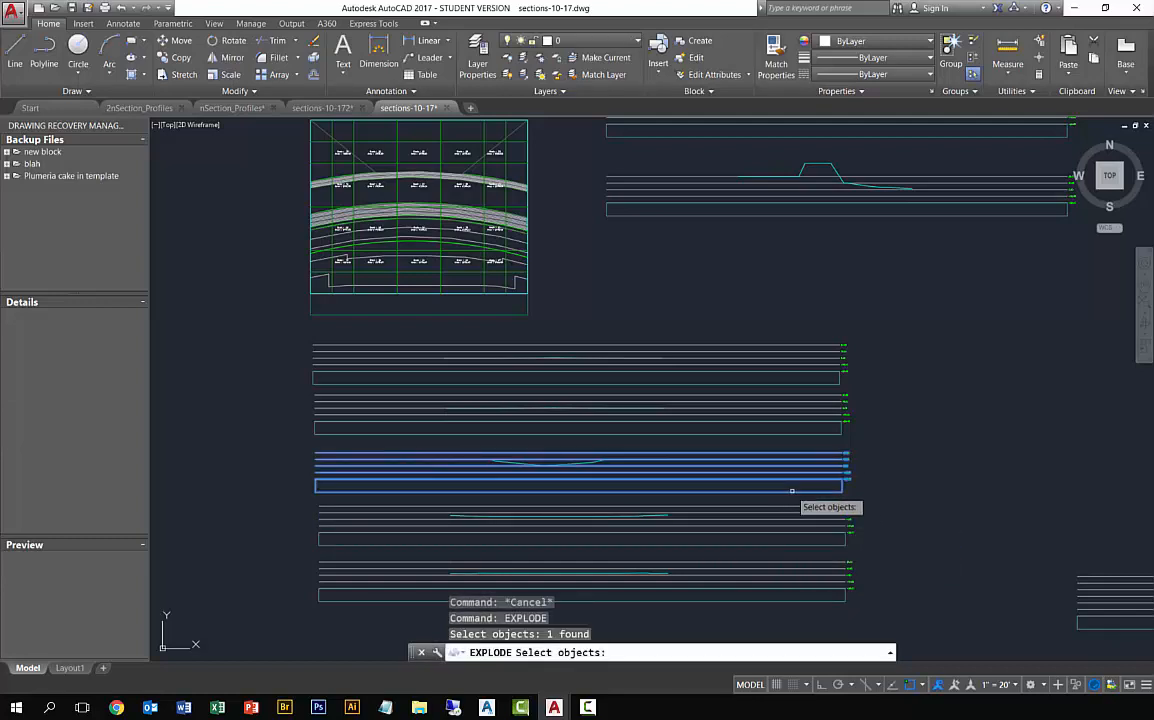
pyautogui.click(788, 546)
pyautogui.click(787, 601)
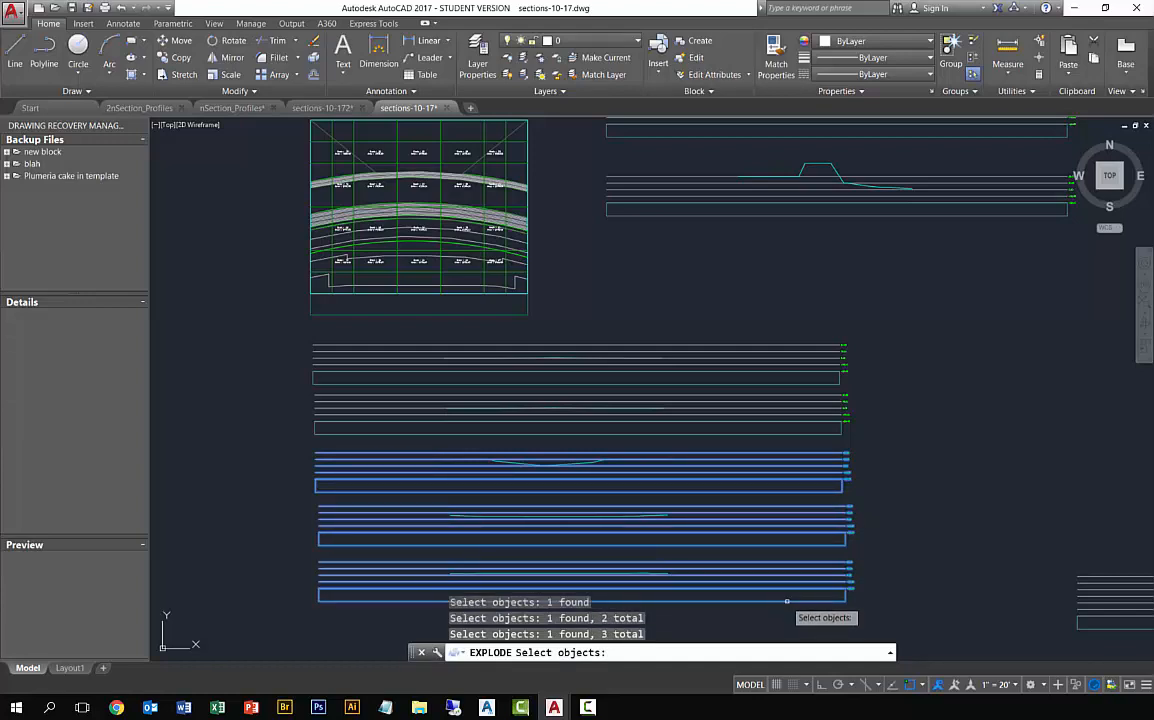
pyautogui.click(760, 382)
pyautogui.click(759, 428)
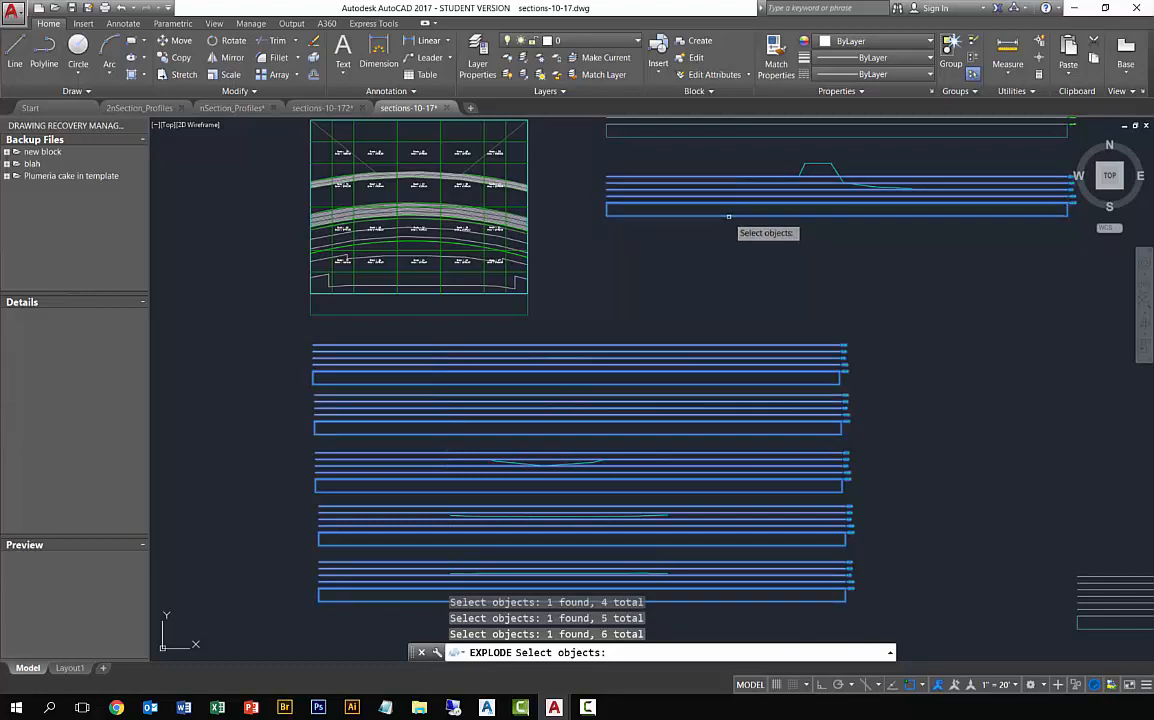
# Step: Add the grids of the remaining five embankment profile views in the upper stack to the selection and explode all selected grids
pyautogui.moveTo(728, 216); pyautogui.dragTo(622, 418, button='middle')
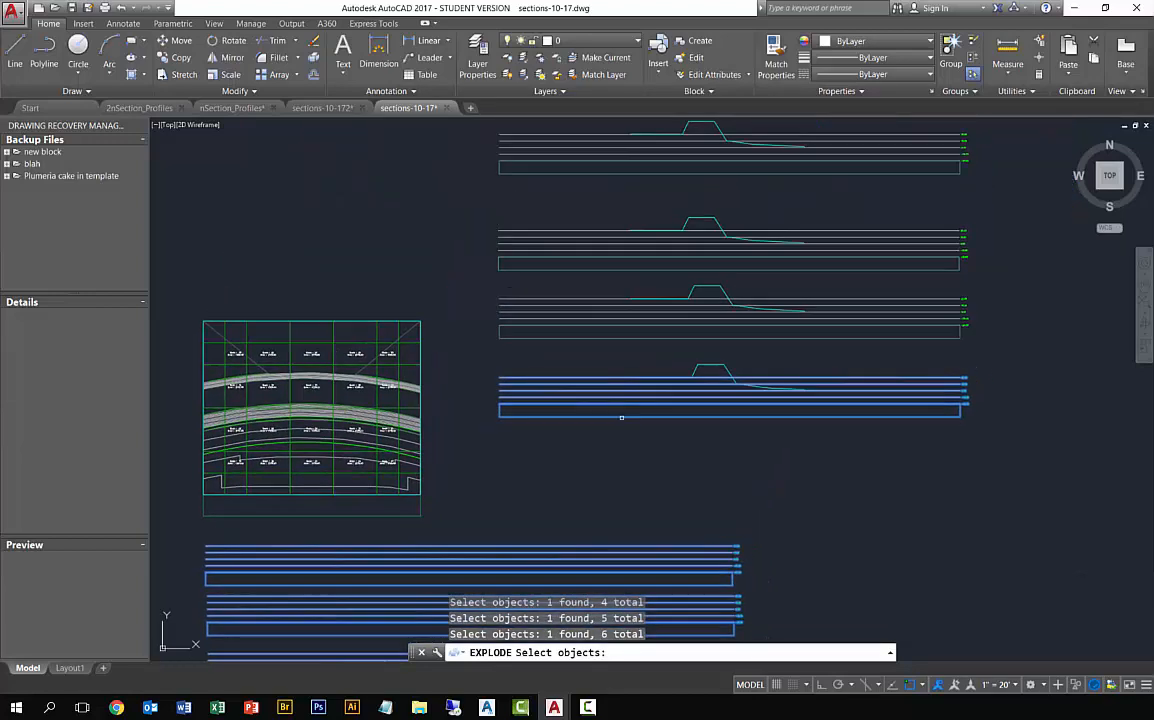
pyautogui.click(573, 336)
pyautogui.click(572, 268)
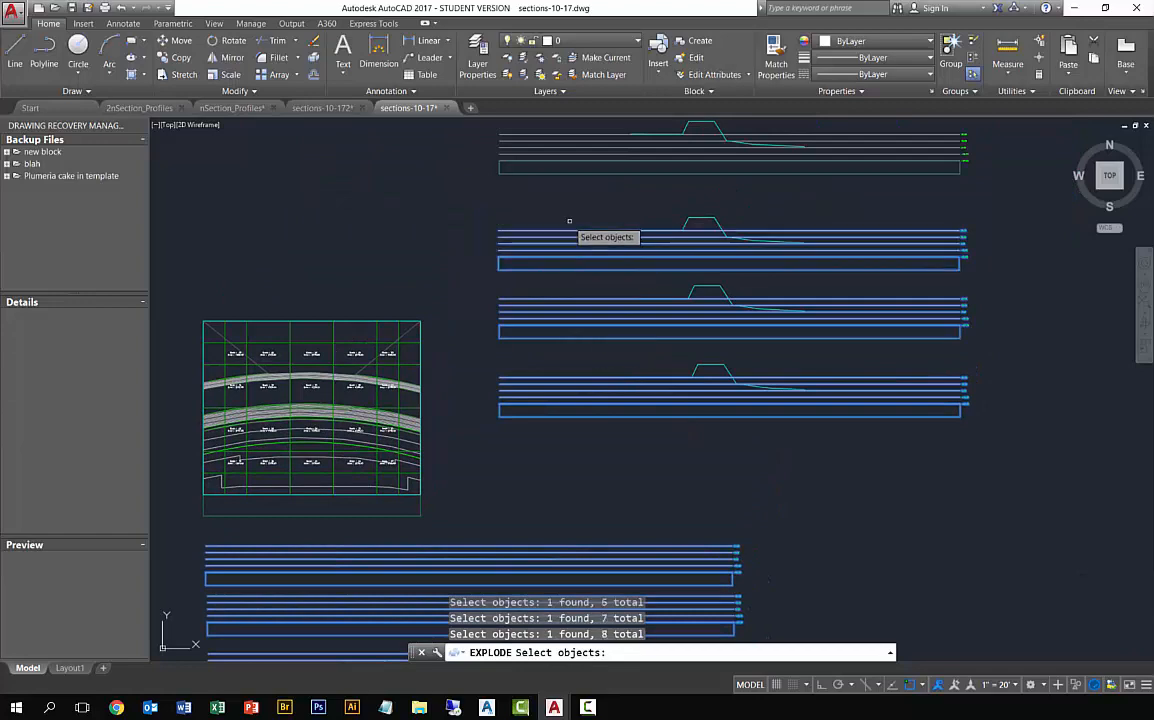
pyautogui.click(569, 170)
pyautogui.scroll(-4, 577, 176)
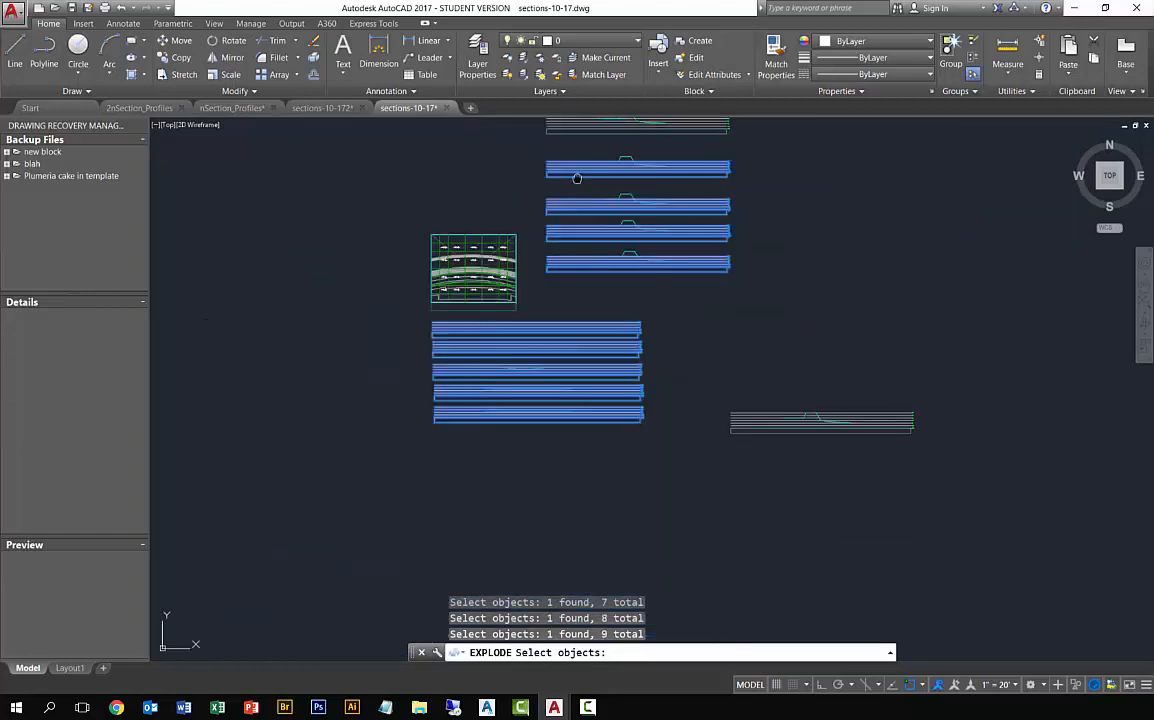
pyautogui.moveTo(576, 177); pyautogui.dragTo(573, 283, button='middle')
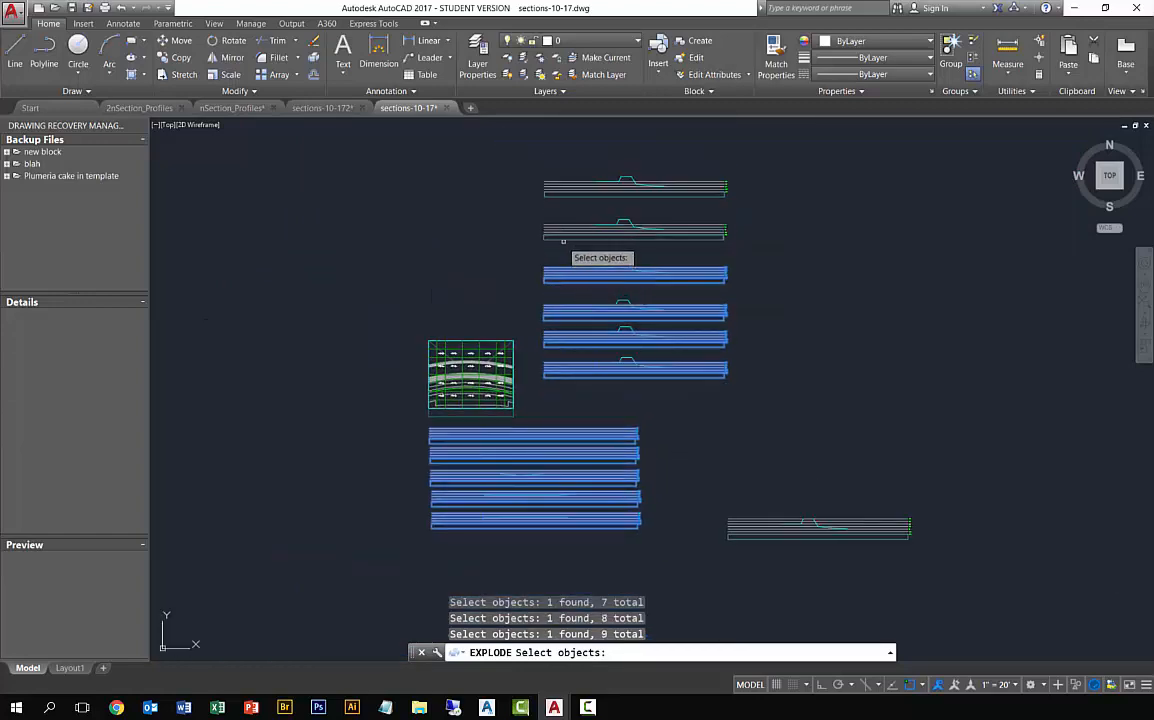
pyautogui.click(563, 239)
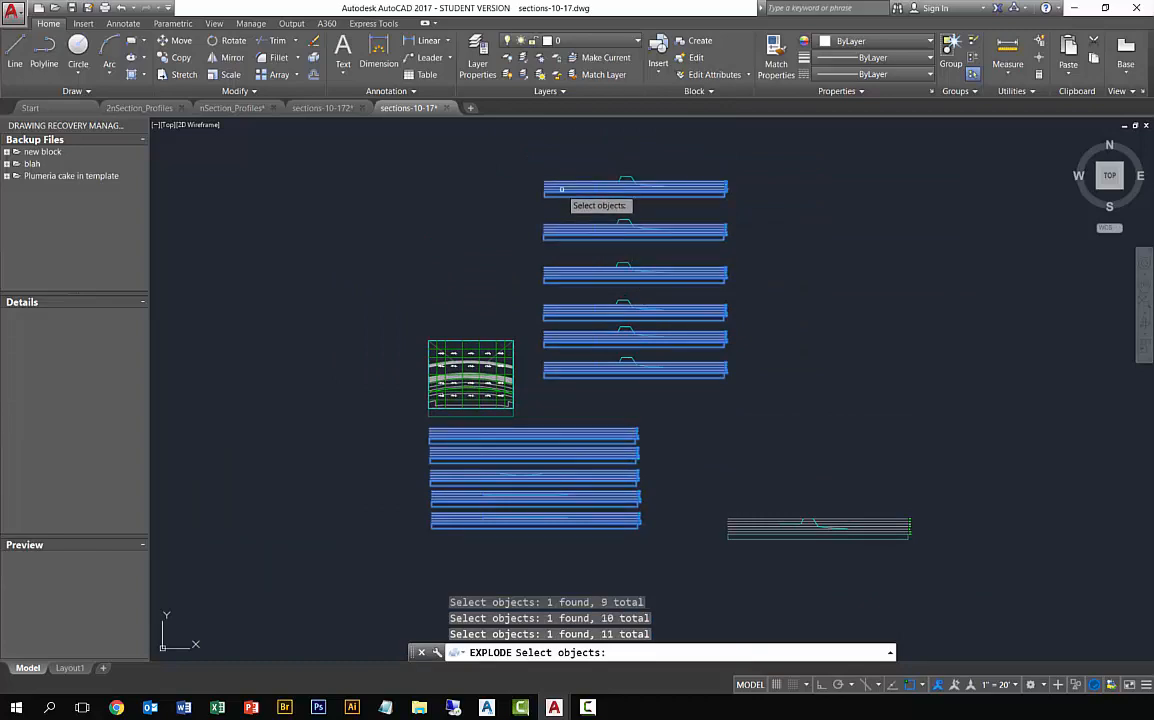
pyautogui.press('Return')
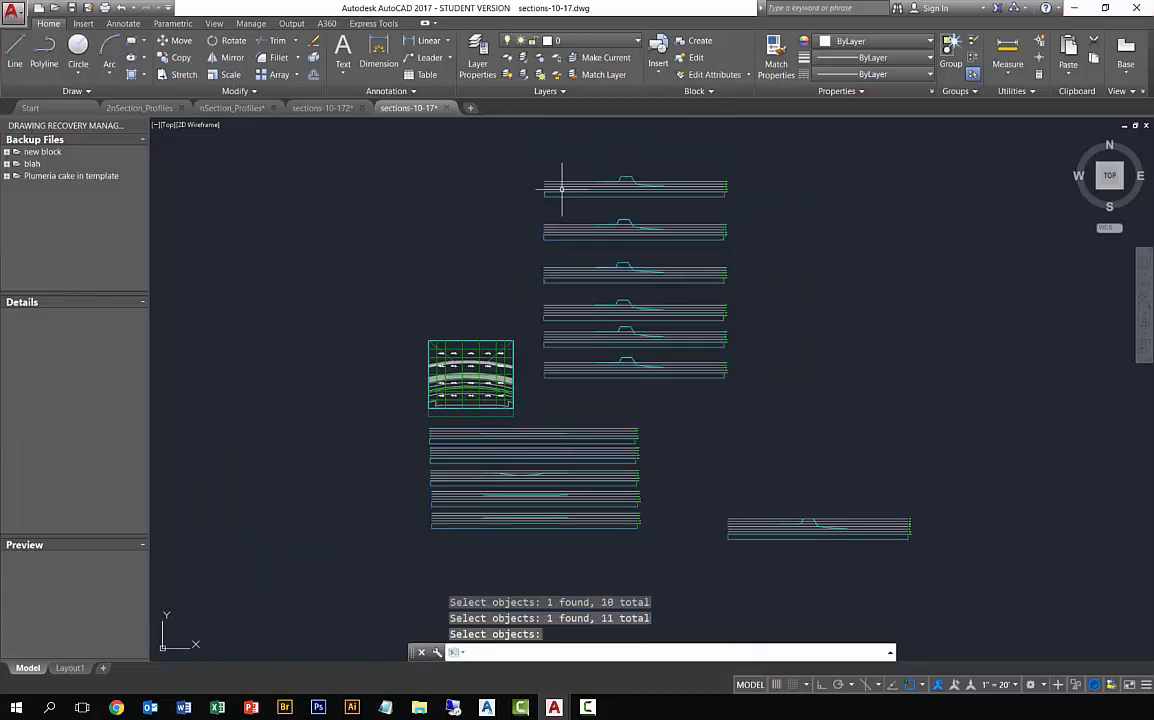
# Step: Erase the 20 and 10 elevation grid-line segments beyond the right end of the upper embankment profile
pyautogui.scroll(5, 552, 267)
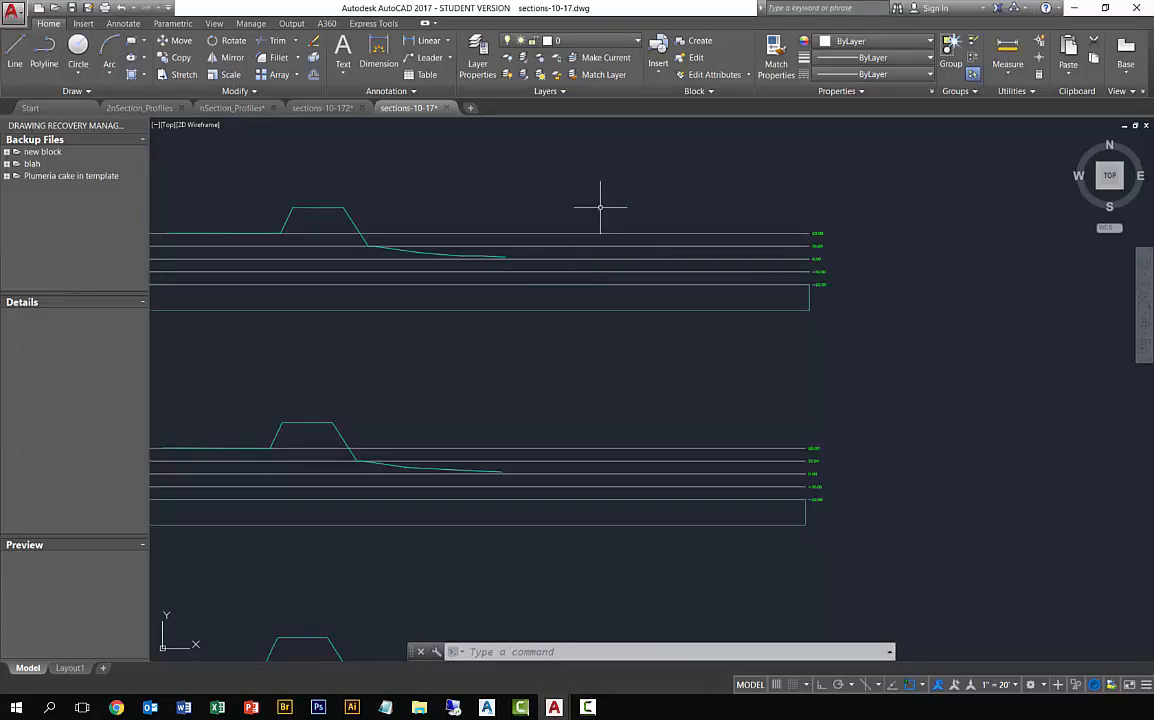
pyautogui.press('Return')
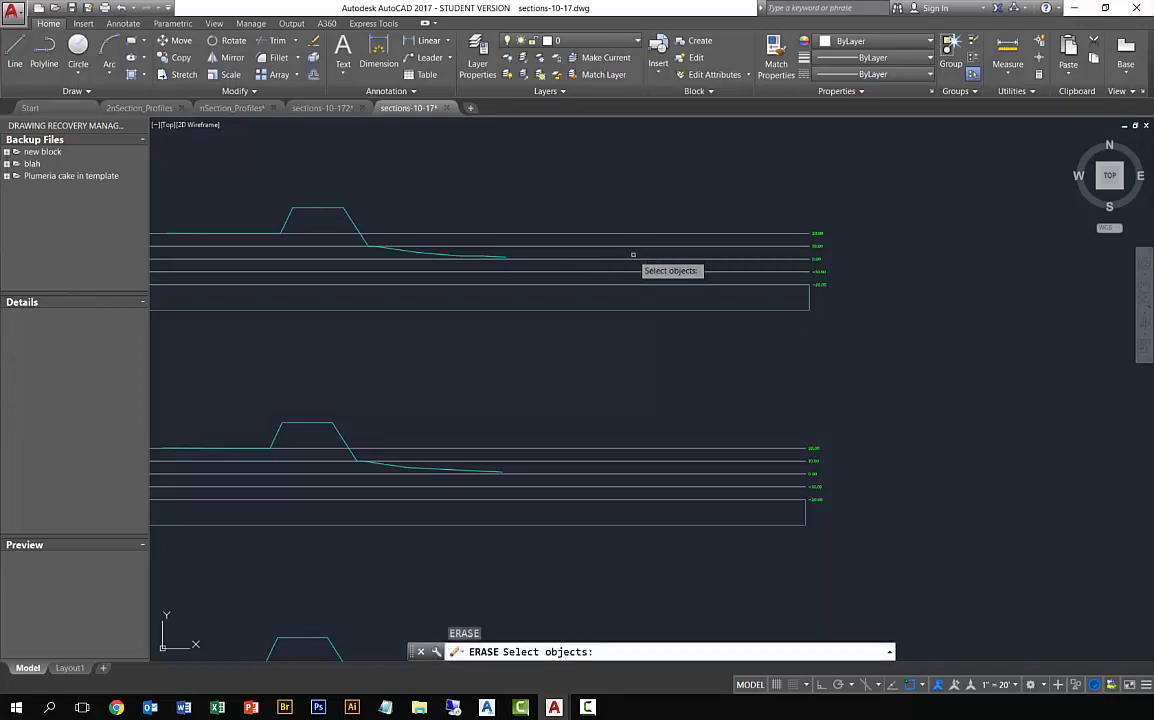
pyautogui.click(632, 252)
pyautogui.click(616, 213)
pyautogui.press('Return')
# Step: Erase the right-hand segment of the same view's -10 elevation grid line and the box outline beneath its grid
pyautogui.press('Return')
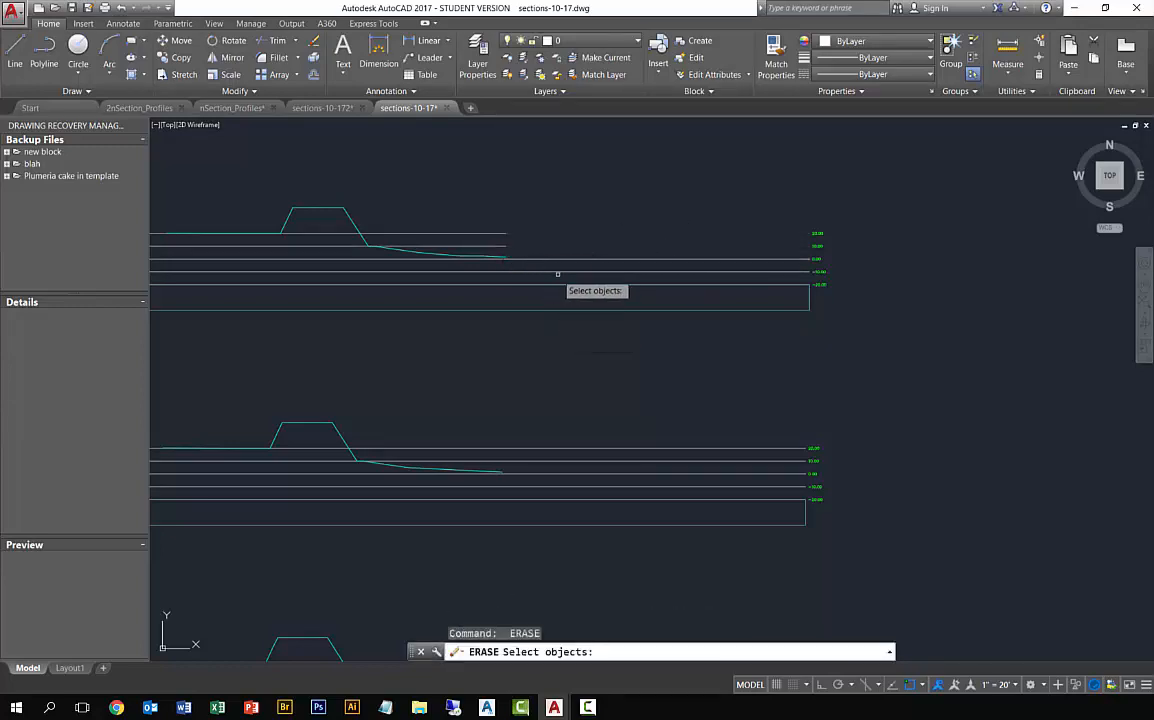
pyautogui.click(557, 276)
pyautogui.click(561, 281)
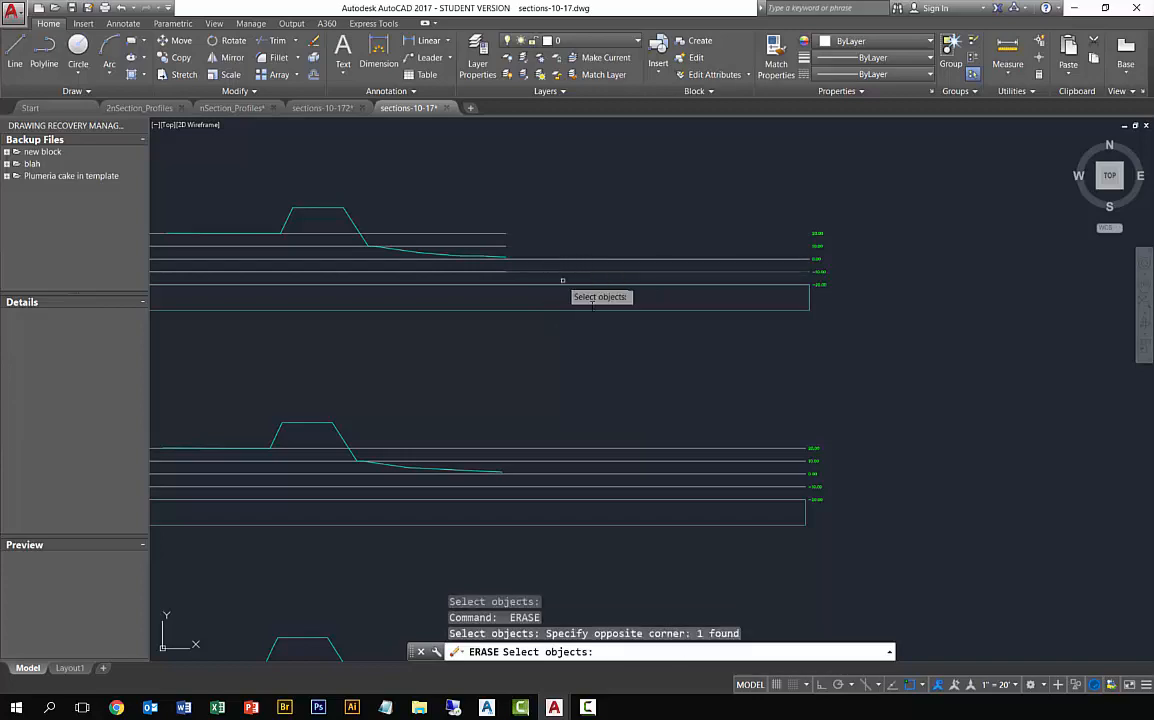
pyautogui.press('Return')
pyautogui.press('Return')
pyautogui.click(541, 322)
pyautogui.click(523, 304)
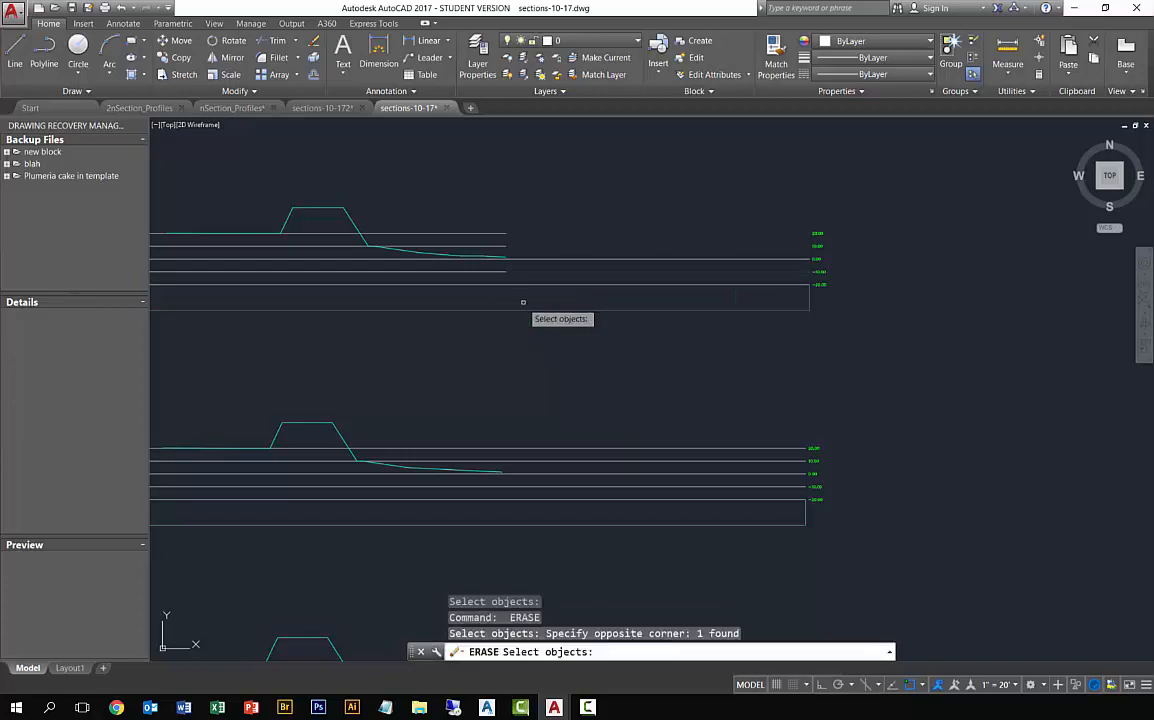
pyautogui.press('Return')
# Step: Turn on Ortho and draw a vertical line from the left end of the upper profile line down past the grid
pyautogui.moveTo(507, 324); pyautogui.dragTo(657, 349, button='middle')
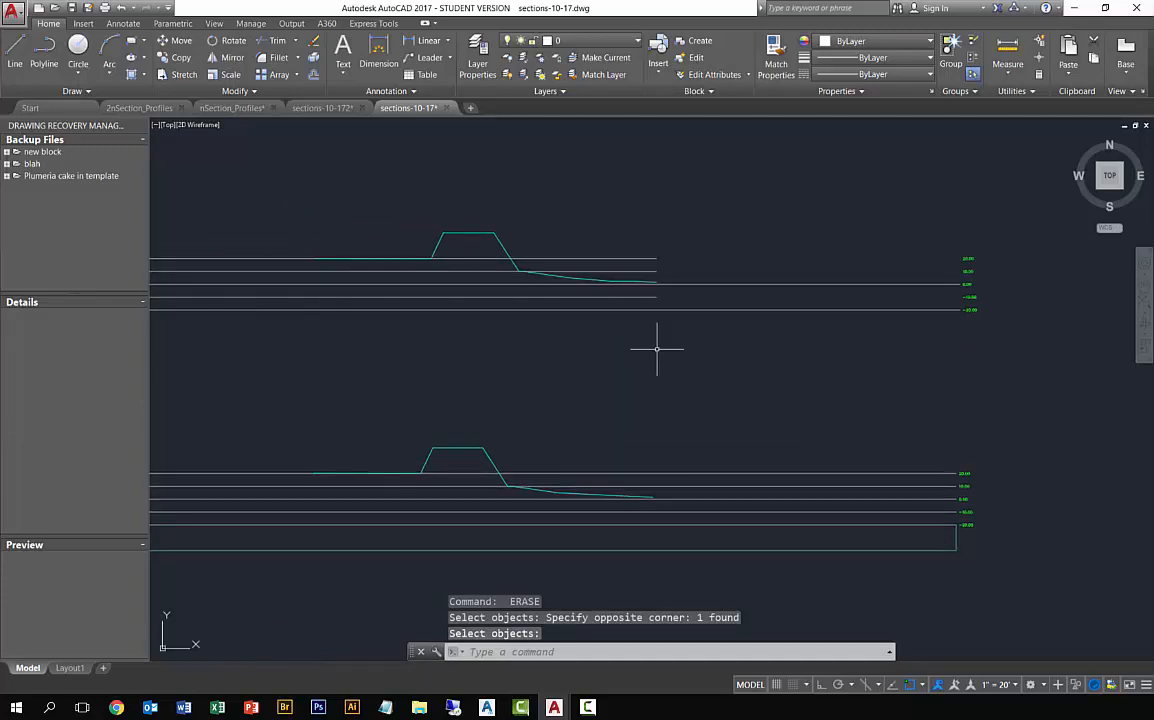
pyautogui.press('Escape')
pyautogui.write('l')
pyautogui.press('Return')
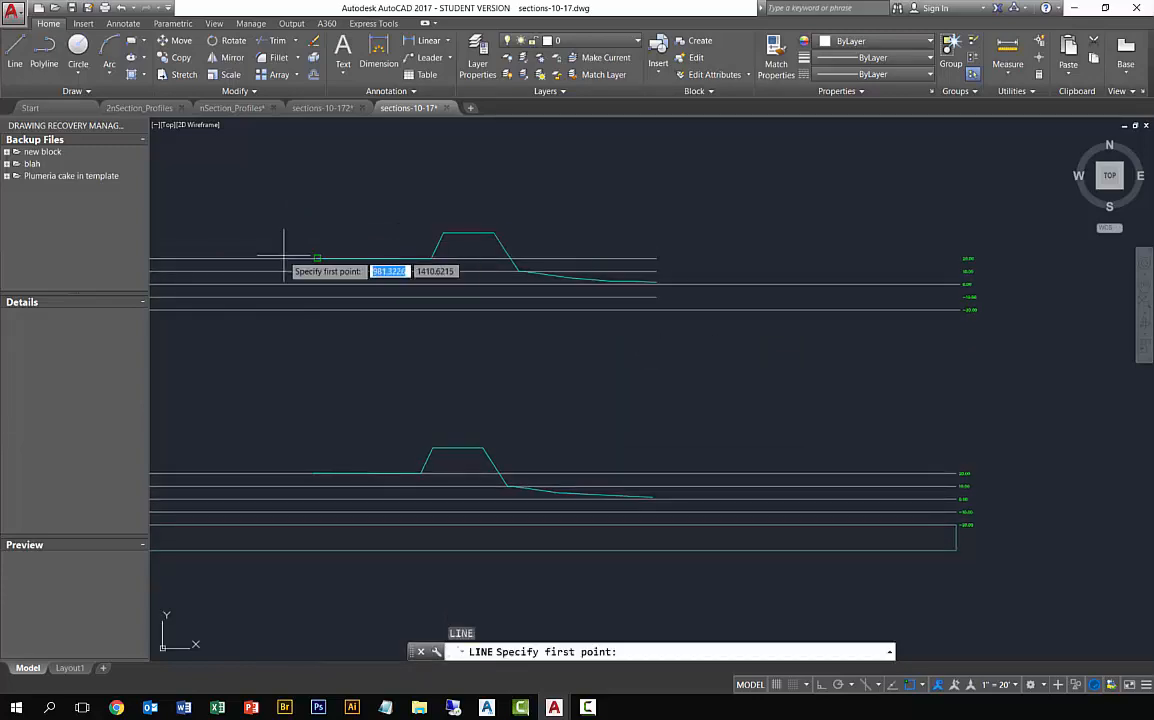
pyautogui.click(315, 258)
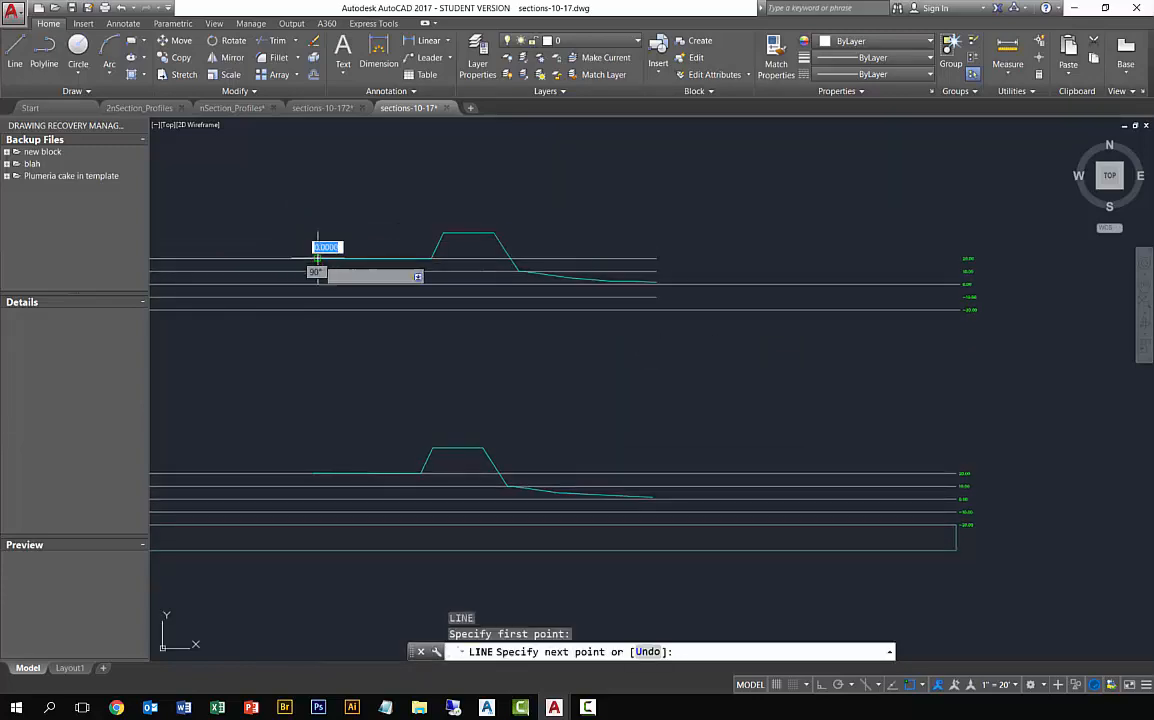
pyautogui.press('F8')
pyautogui.click(331, 400)
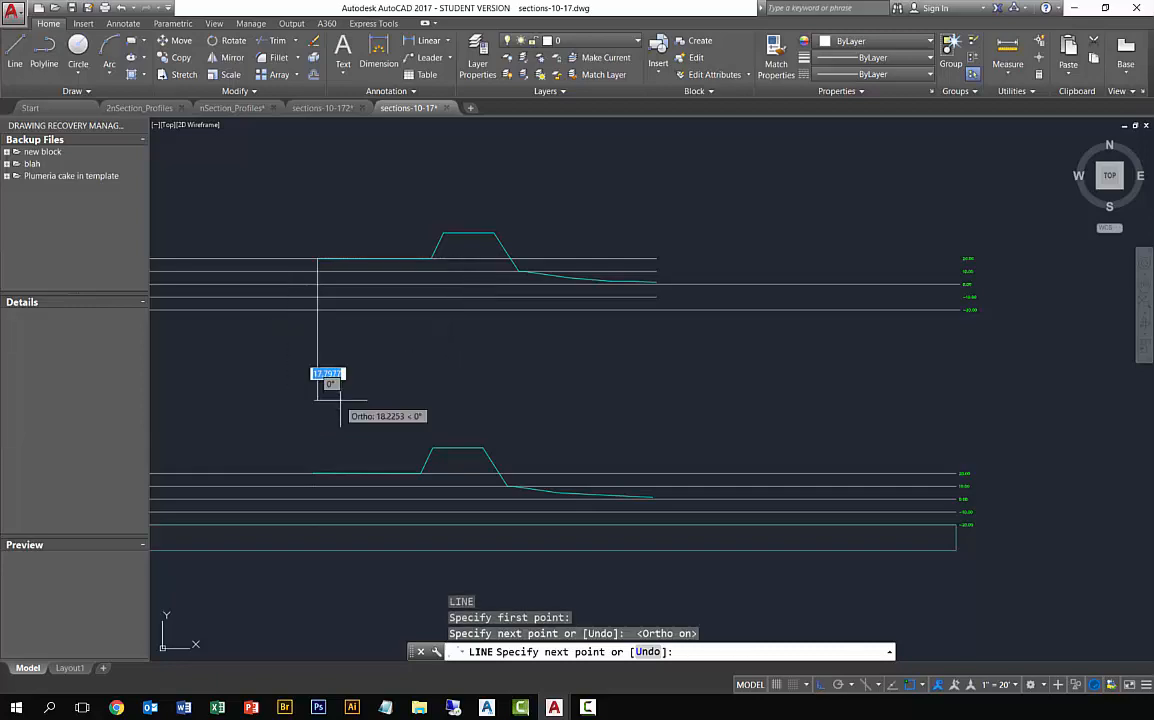
pyautogui.press('Return')
# Step: Draw a second vertical line from the right end of the upper profile line down past the grid
pyautogui.press('Return')
pyautogui.click(658, 282)
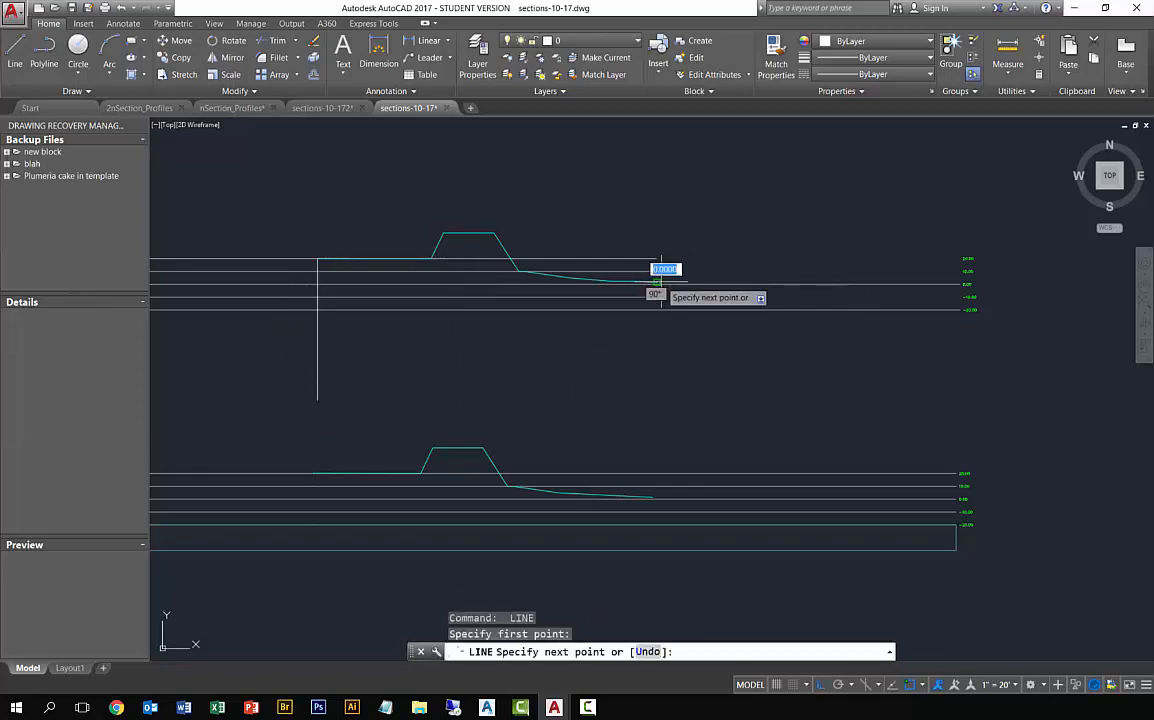
pyautogui.click(661, 393)
pyautogui.press('Return')
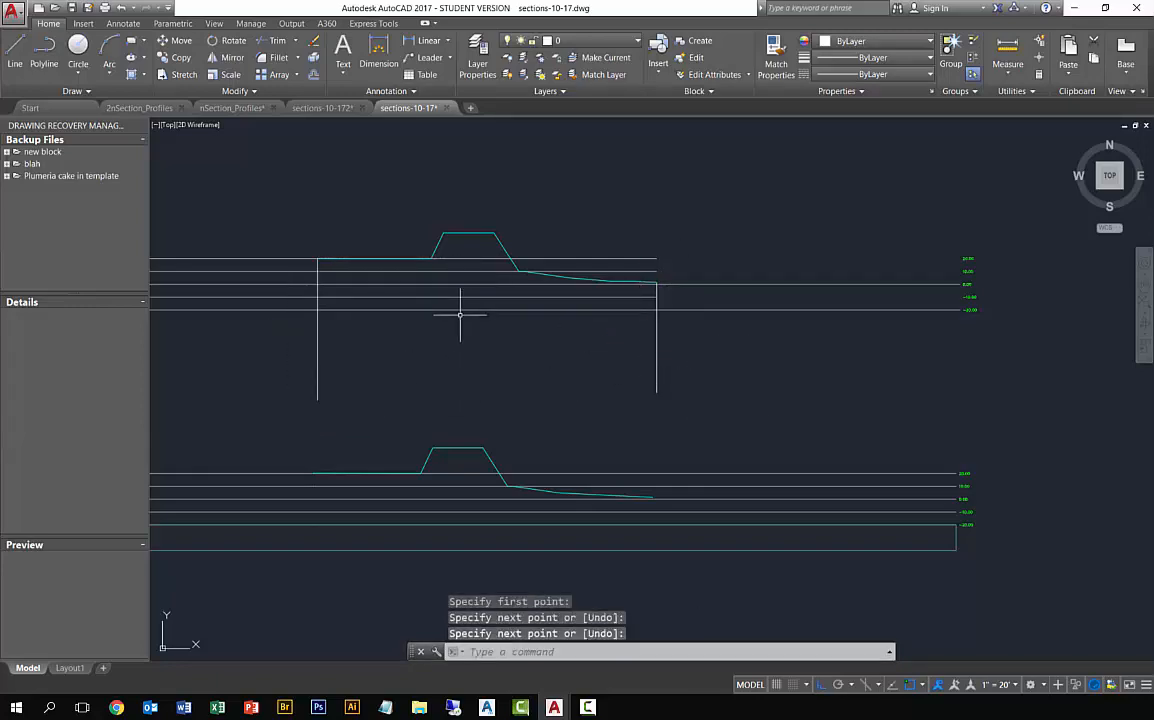
# Step: Measure the distance between the two vertical lines along the lowest grid line
pyautogui.write('di')
pyautogui.press('Return')
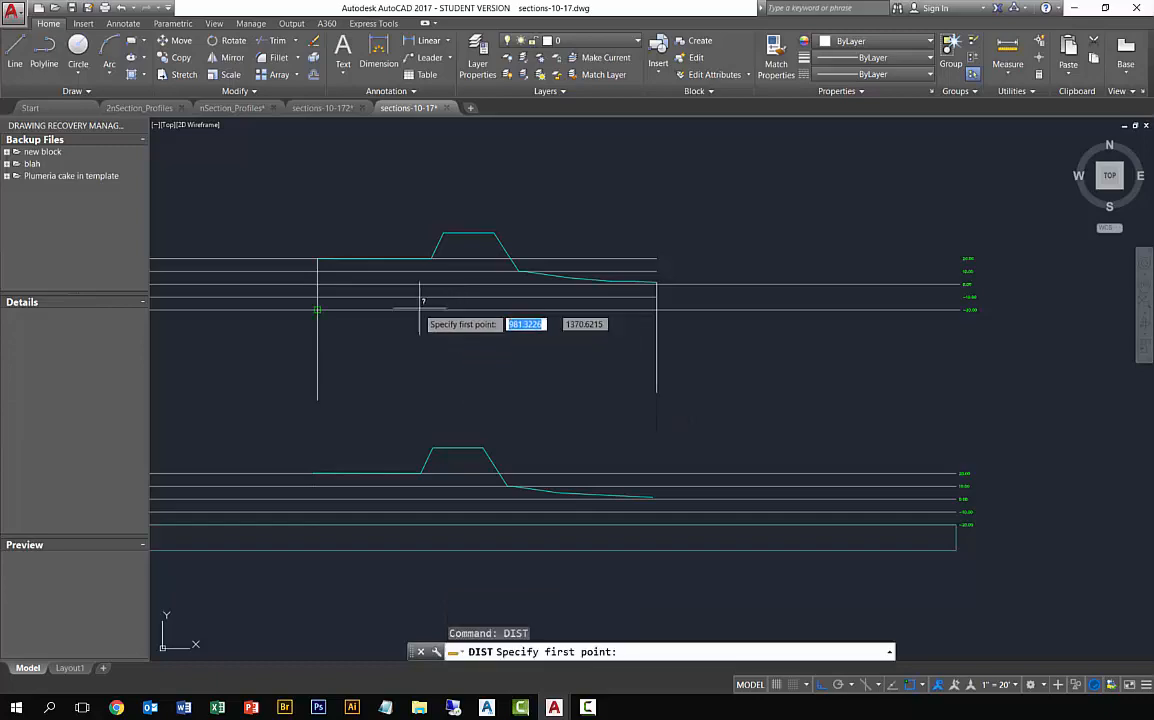
pyautogui.click(317, 309)
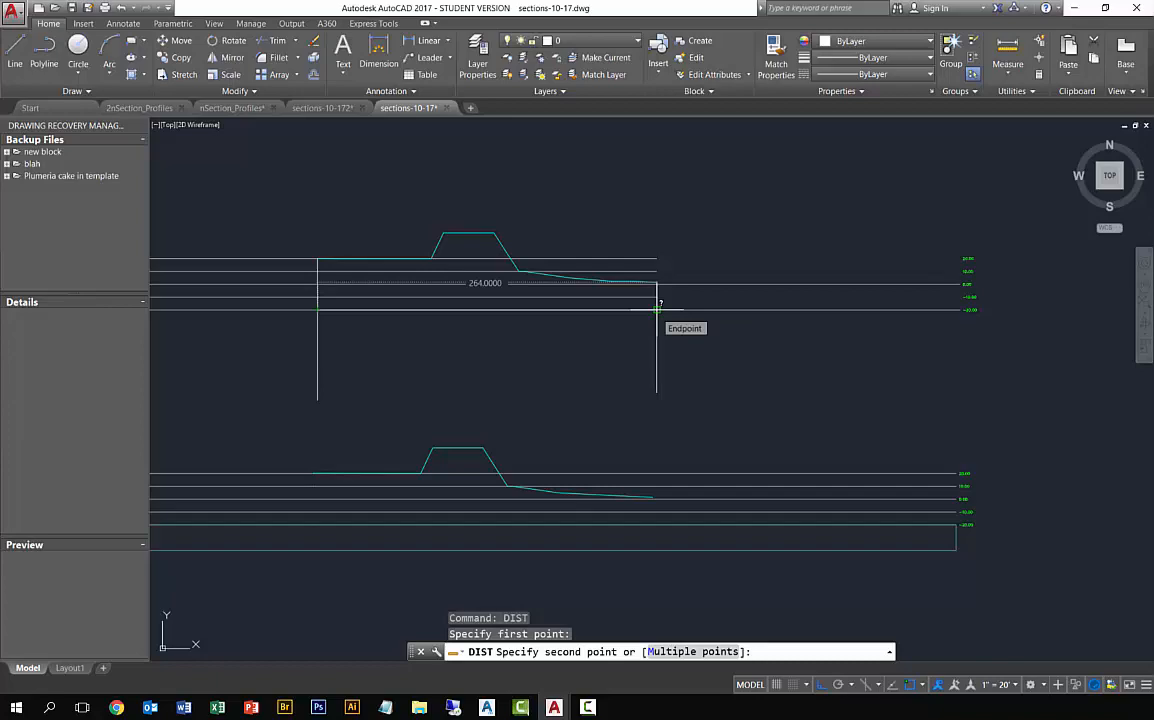
pyautogui.press('Escape')
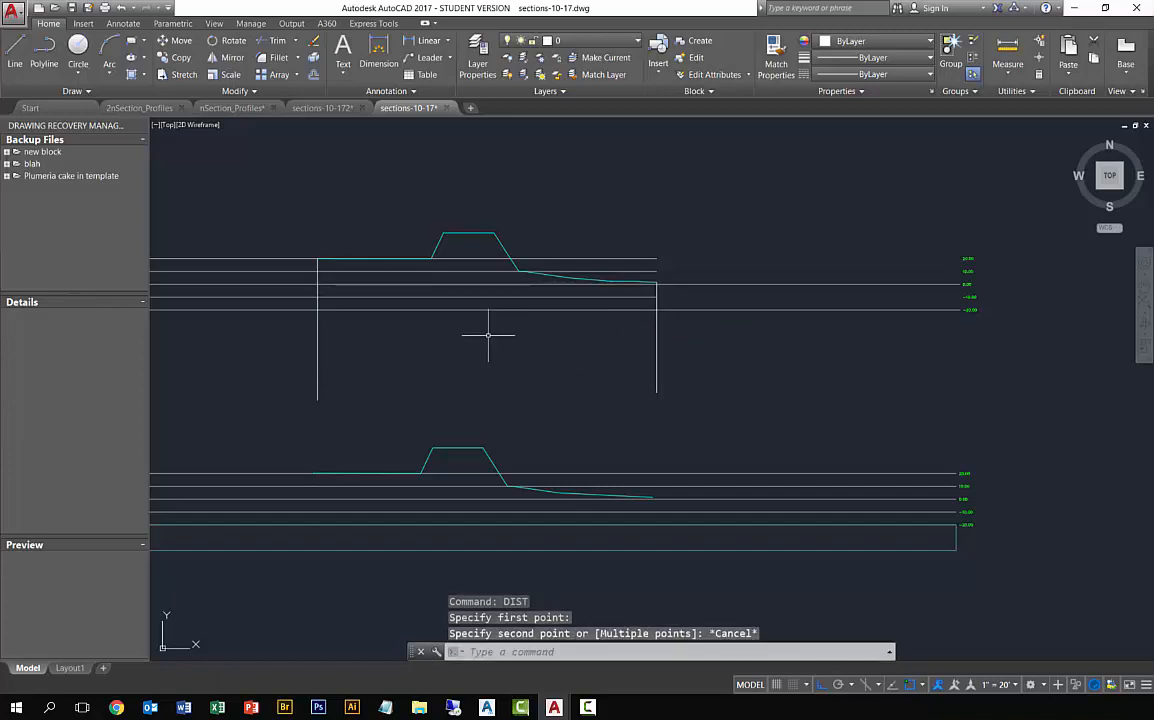
# Step: Scale the upper section with its grid lines by reference from the lower left corner, making the distance between its vertical lines 13.2
pyautogui.write('scal')
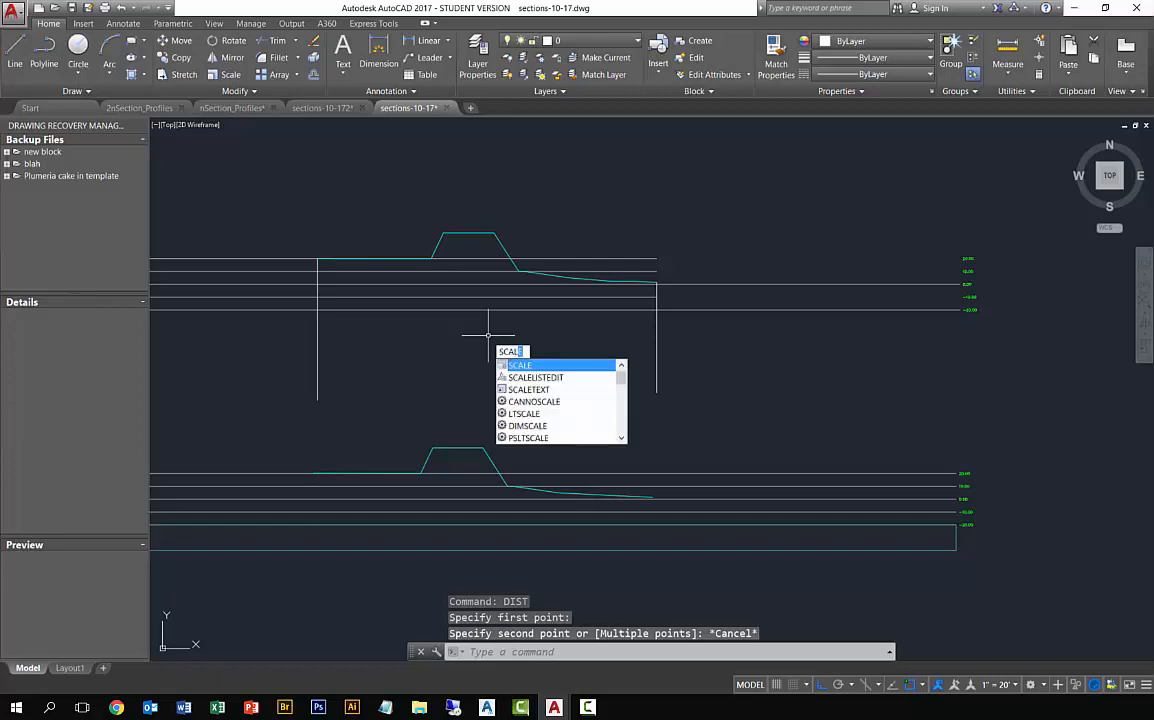
pyautogui.press('Return')
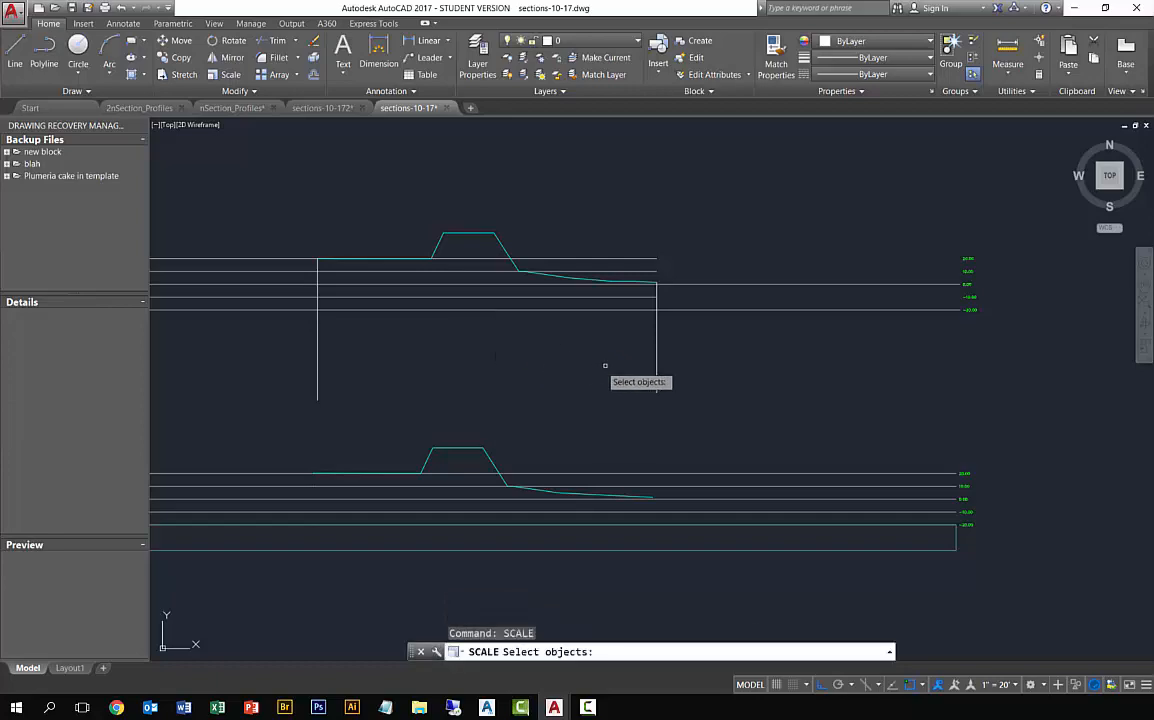
pyautogui.click(666, 362)
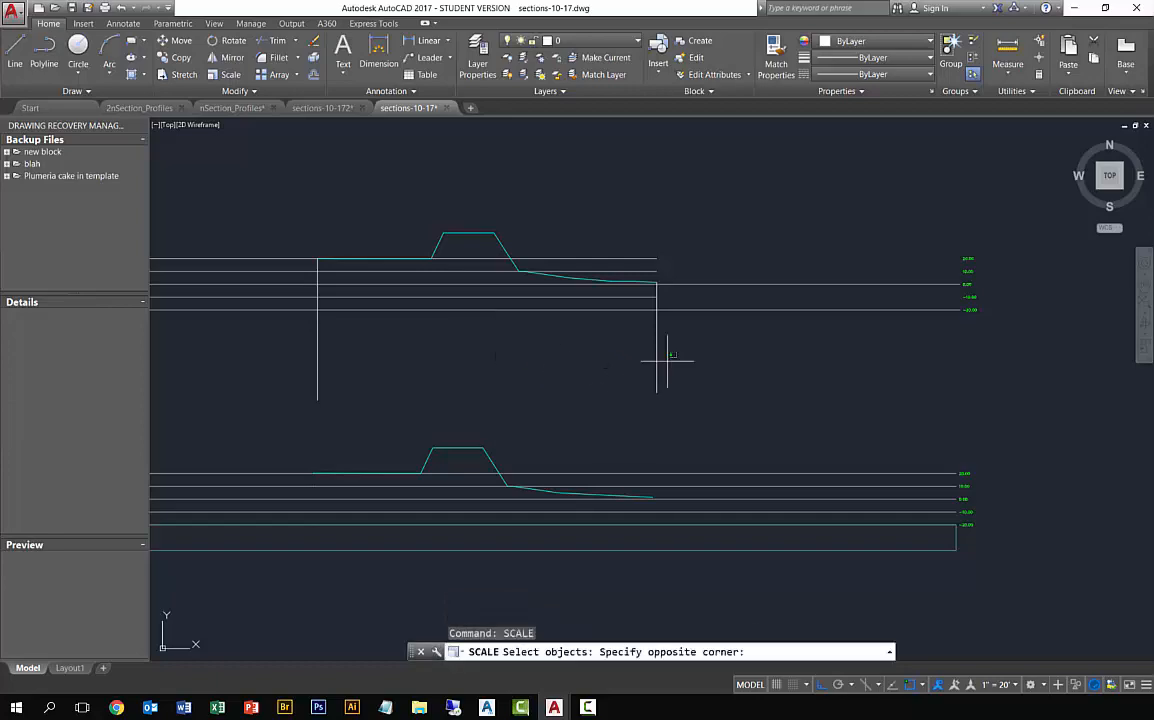
pyautogui.click(310, 224)
pyautogui.press('Return')
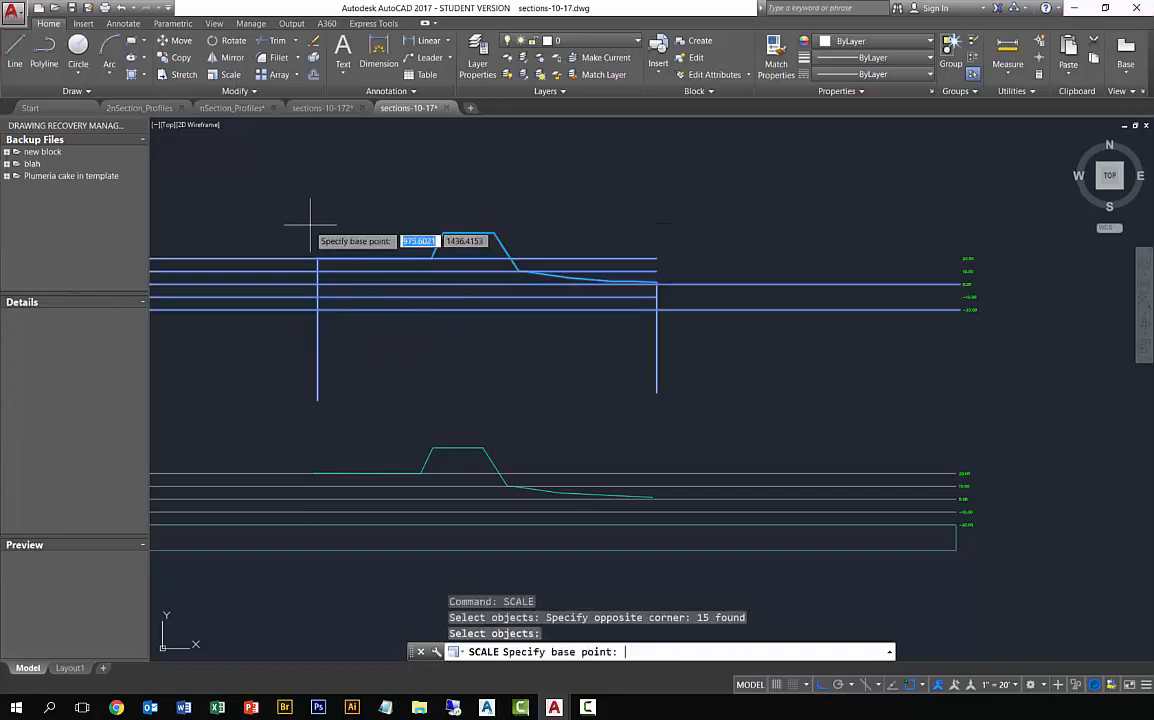
pyautogui.click(318, 310)
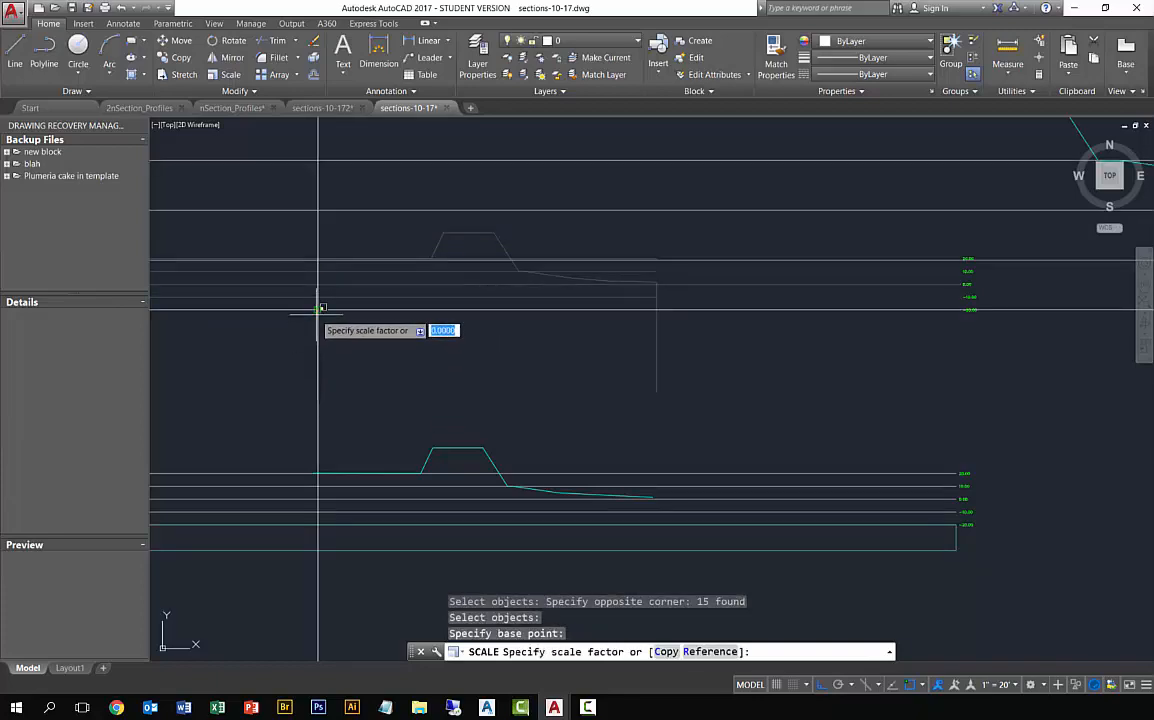
pyautogui.write('r')
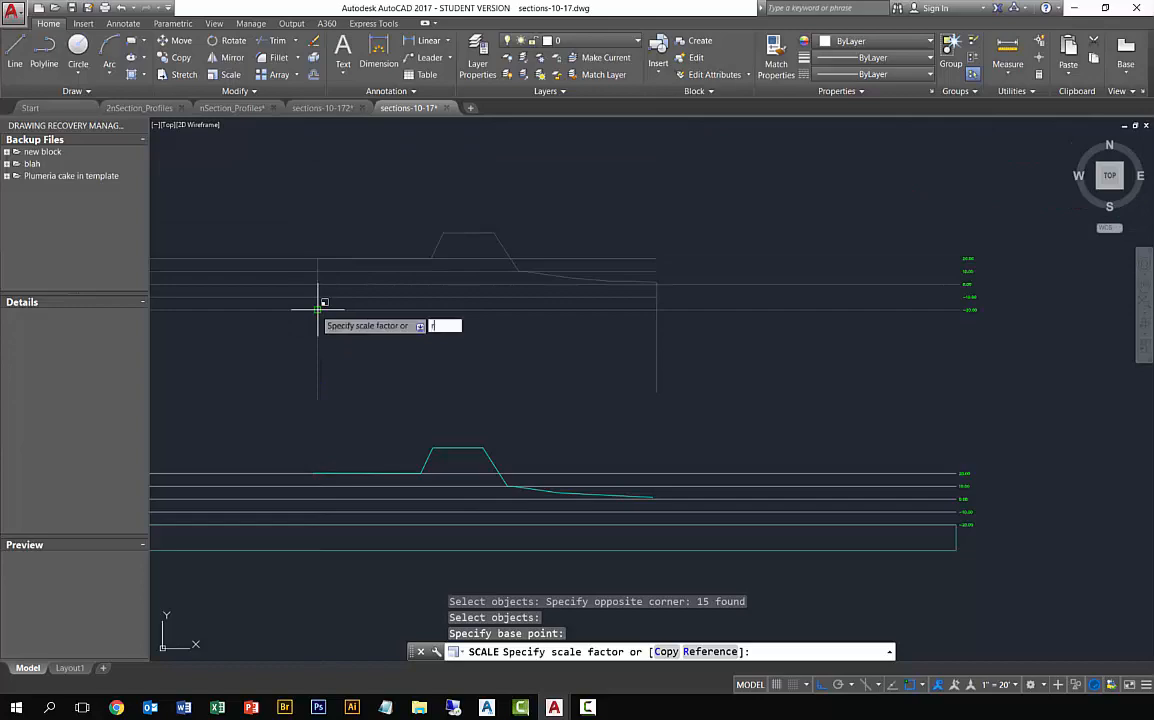
pyautogui.press('Return')
pyautogui.click(318, 310)
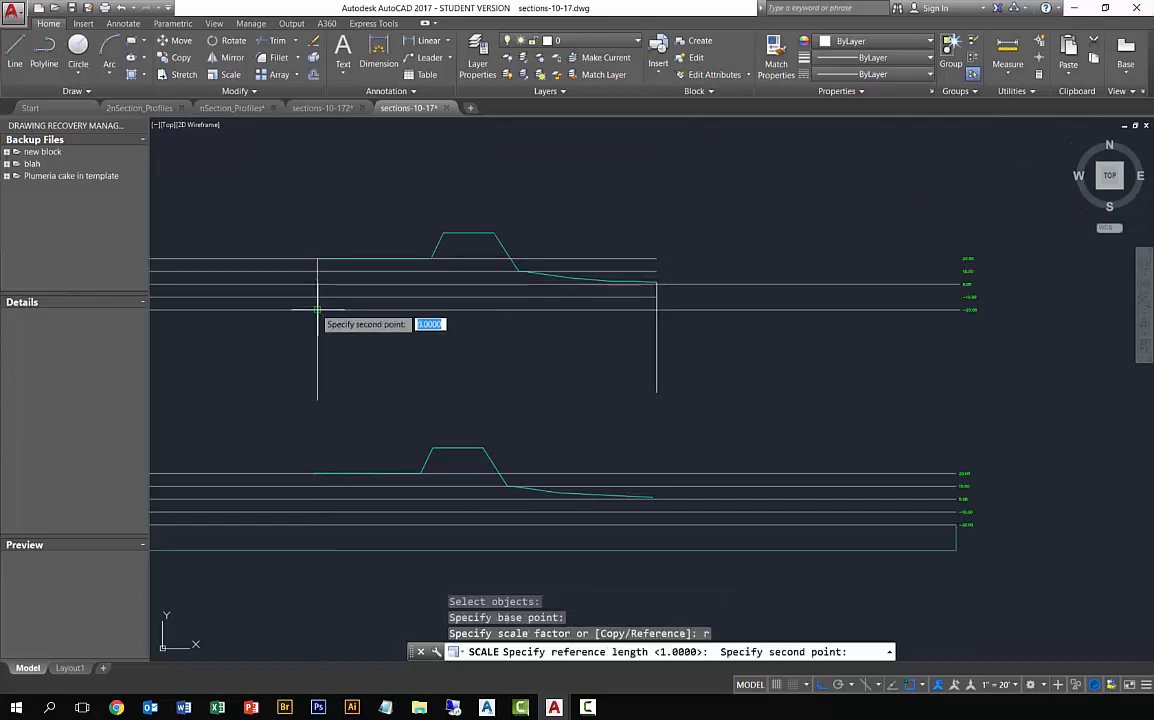
pyautogui.click(656, 310)
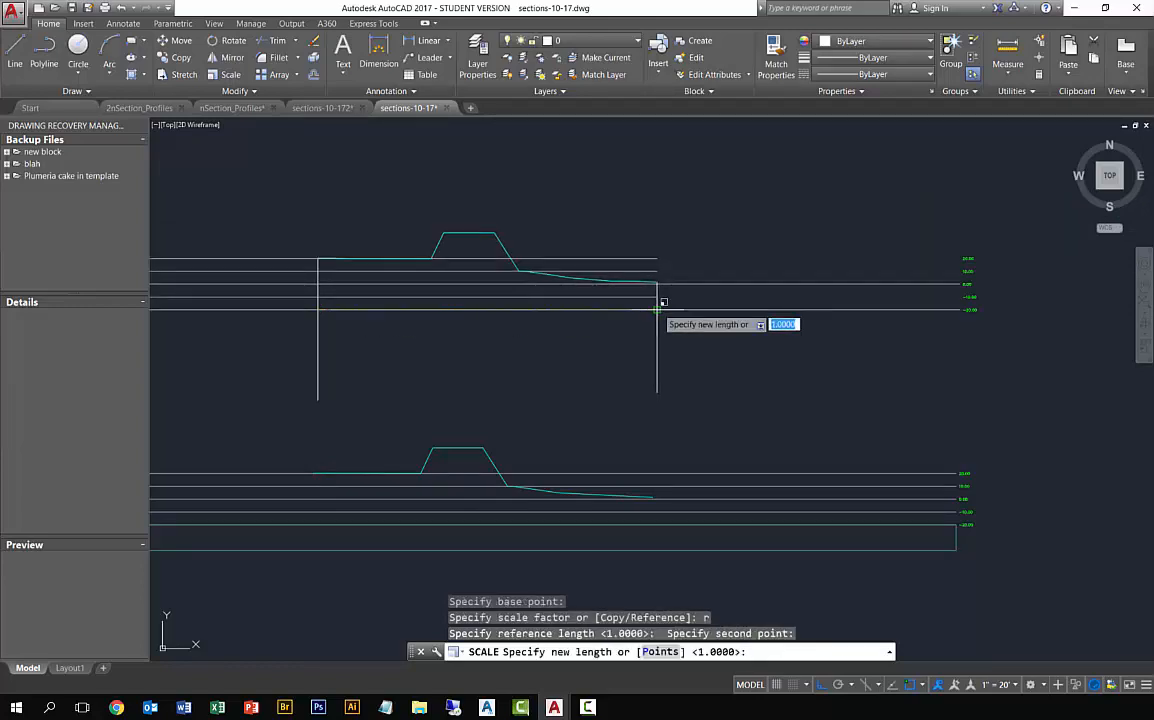
pyautogui.write('13.2')
pyautogui.press('Return')
pyautogui.press('Escape')
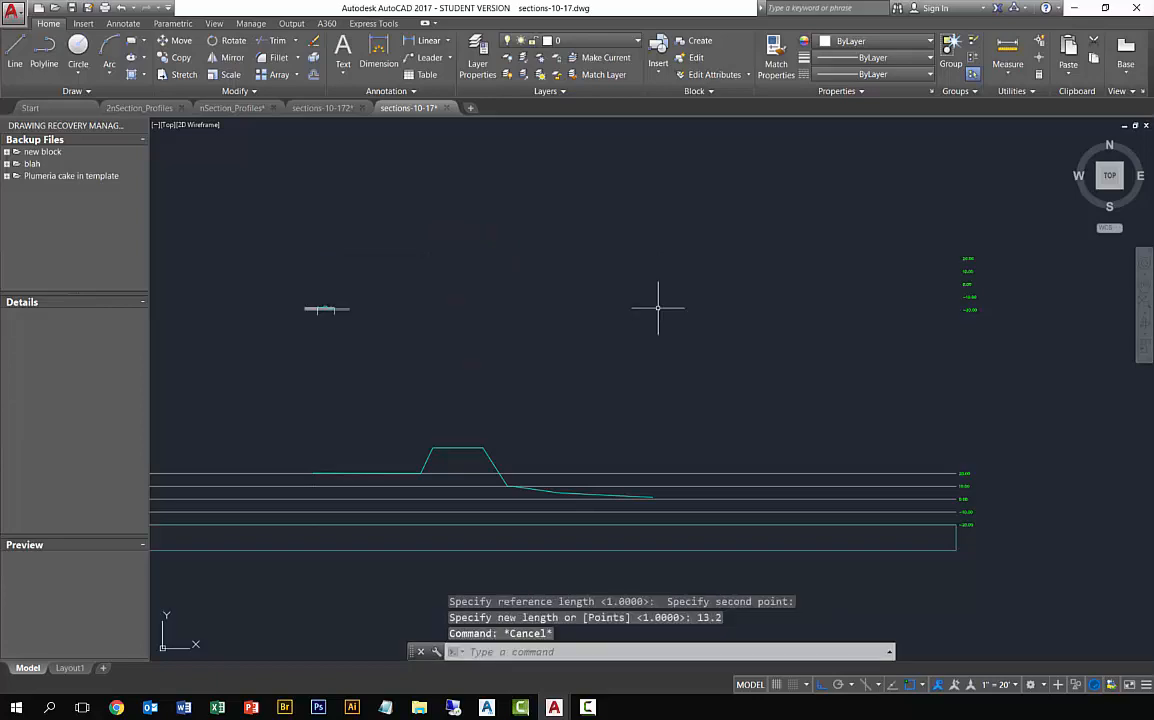
# Step: Zoom a window around the scaled-down section to examine it
pyautogui.write('z')
pyautogui.press('Return')
pyautogui.write('w')
pyautogui.press('Return')
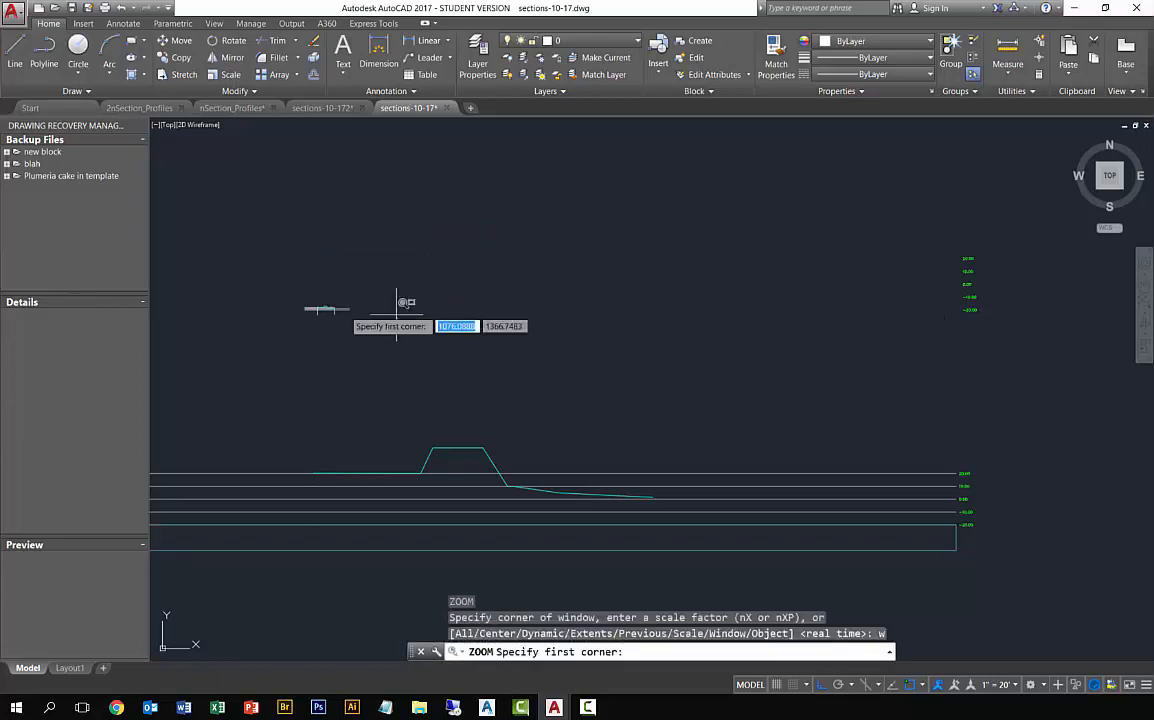
pyautogui.click(306, 305)
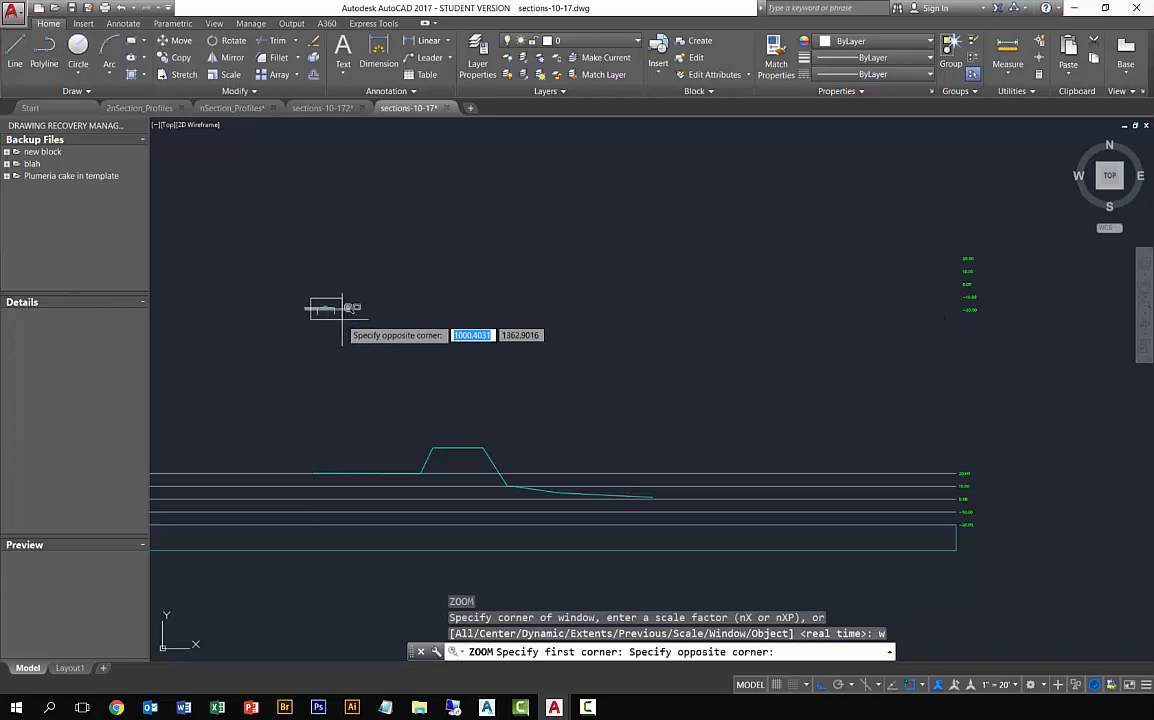
pyautogui.click(348, 308)
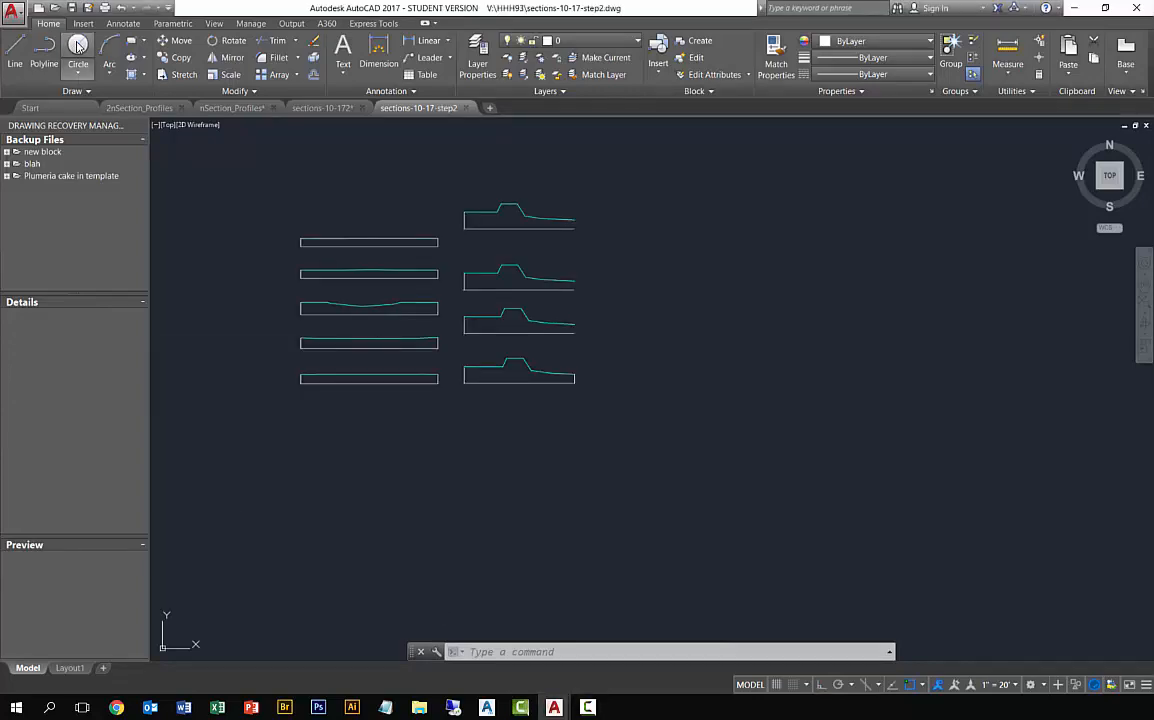
# Step: Start inserting a block from a file and browse to the HHH93 folder on the 16_LAR381 network drive
pyautogui.click(82, 23)
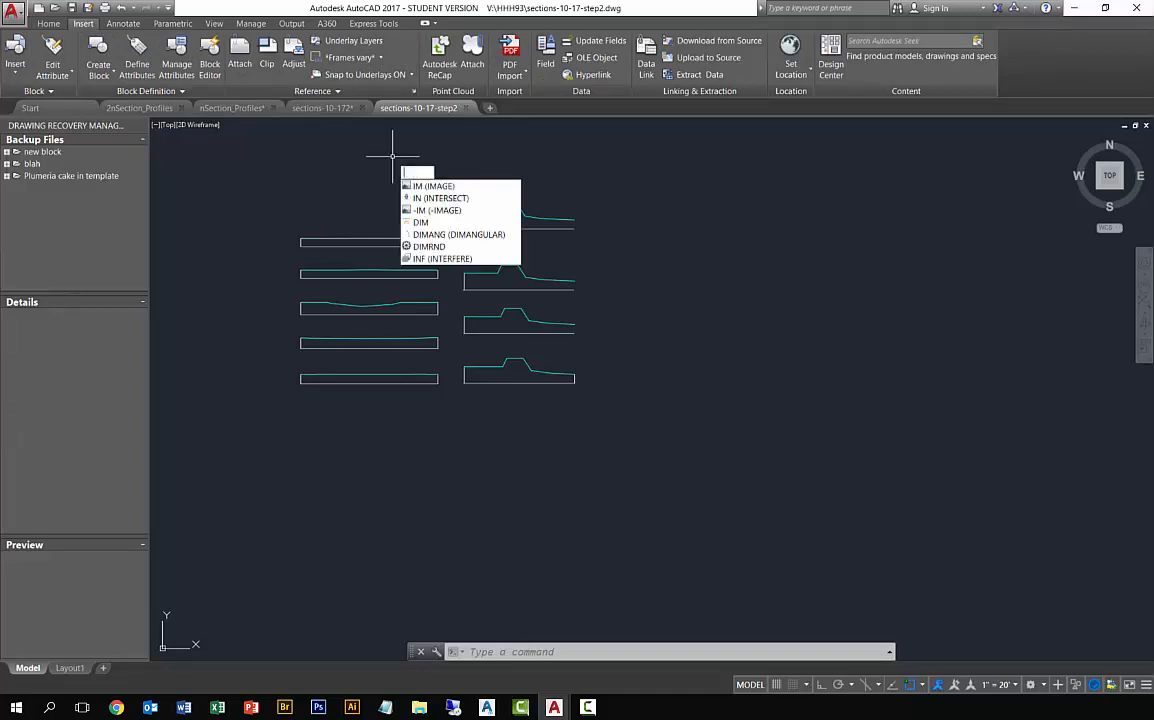
pyautogui.press('BackSpace')
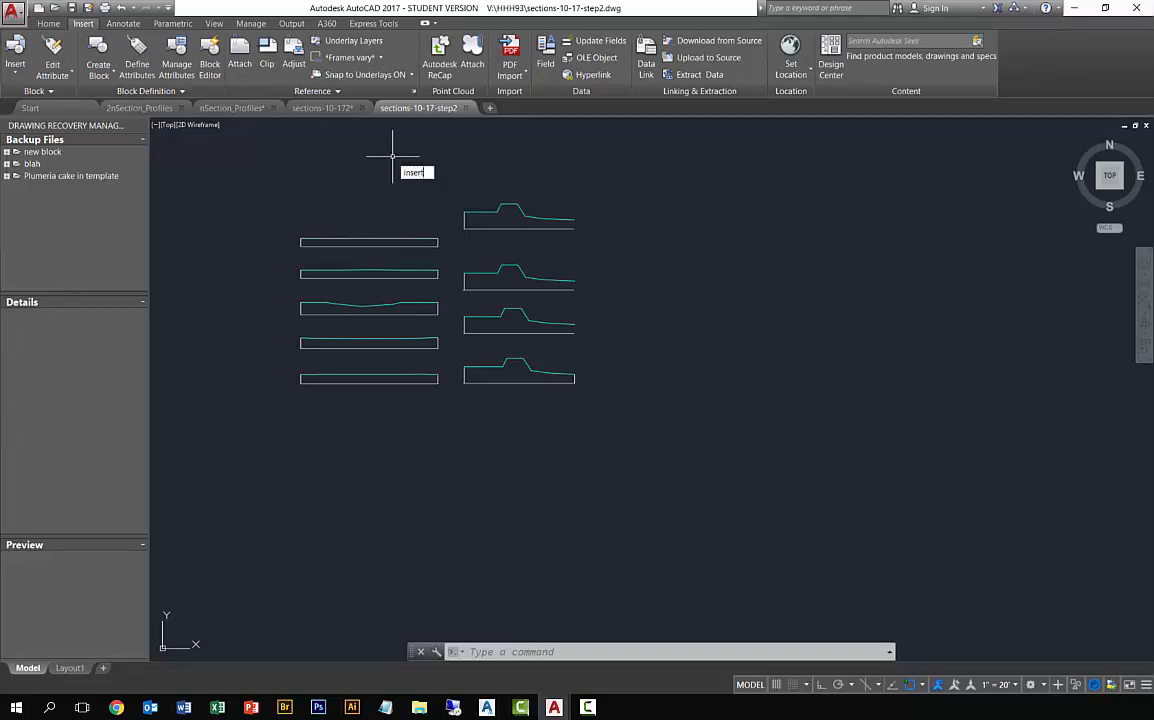
pyautogui.press('Return')
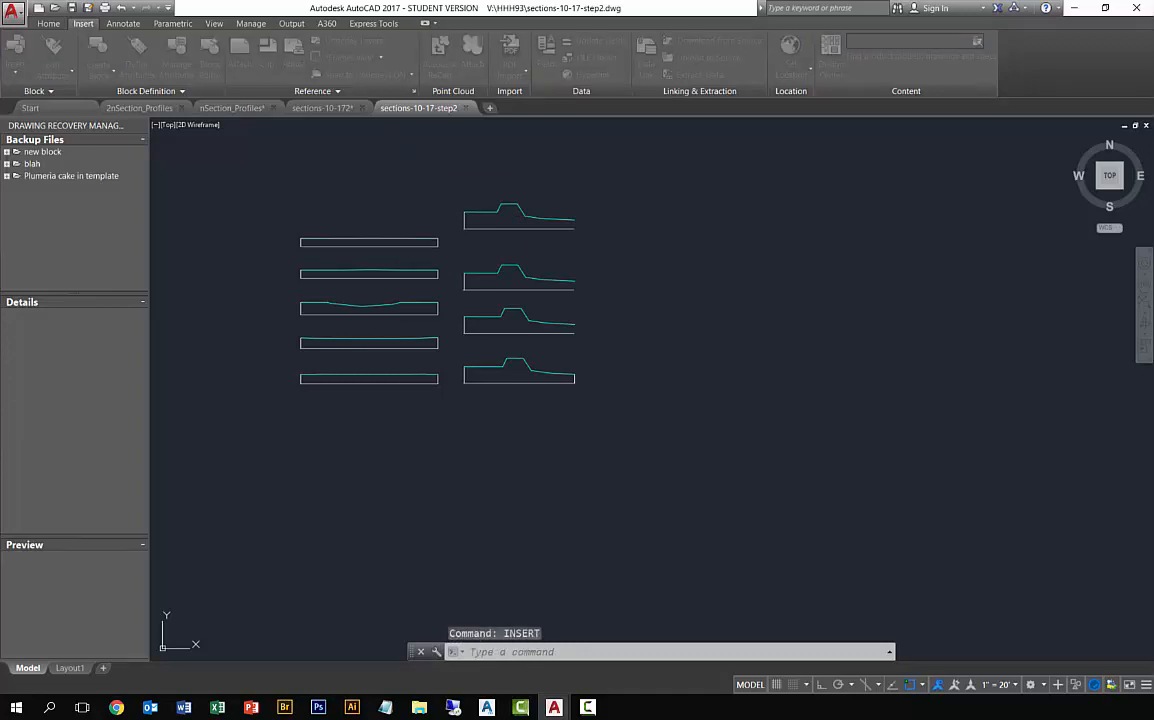
pyautogui.moveTo(330, 170); pyautogui.dragTo(565, 271)
pyautogui.click(684, 292)
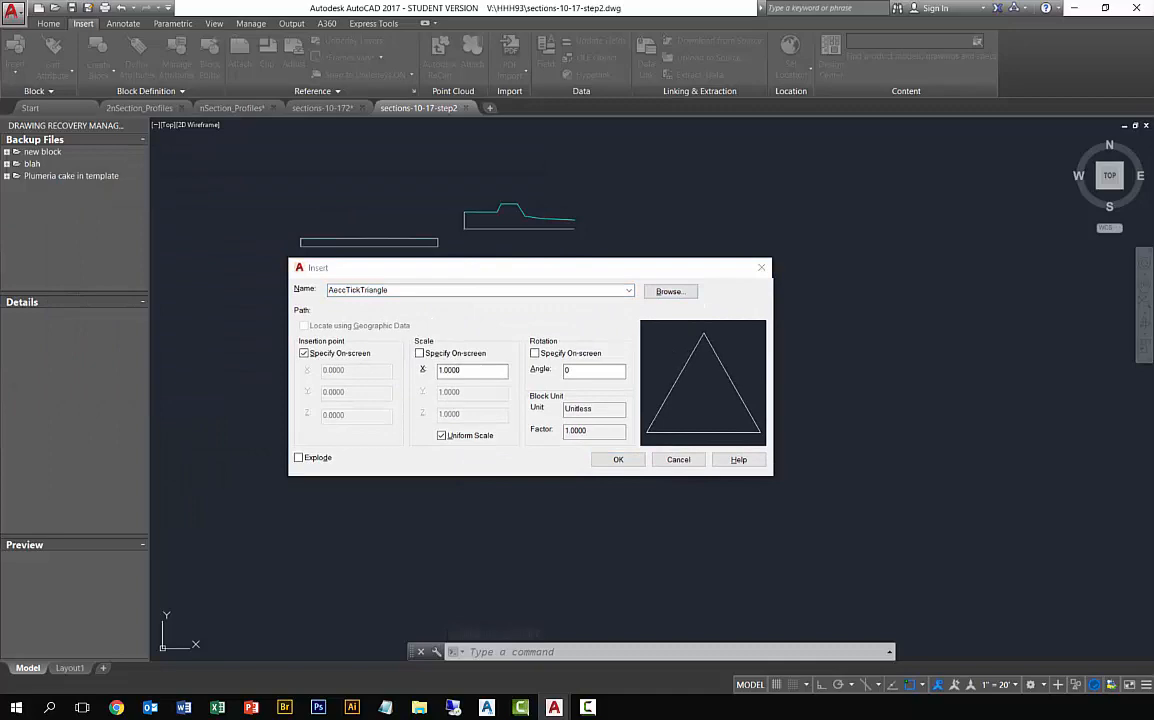
pyautogui.moveTo(140, 192); pyautogui.dragTo(381, 225)
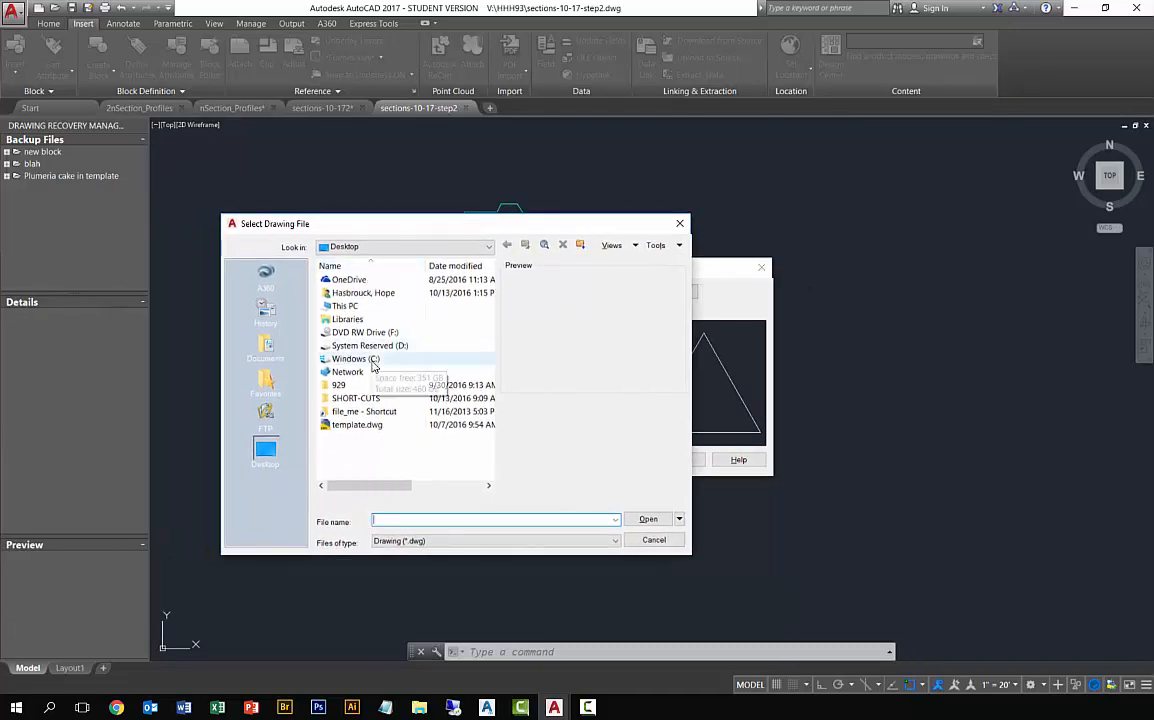
pyautogui.hotkey('shift', 'Tab')
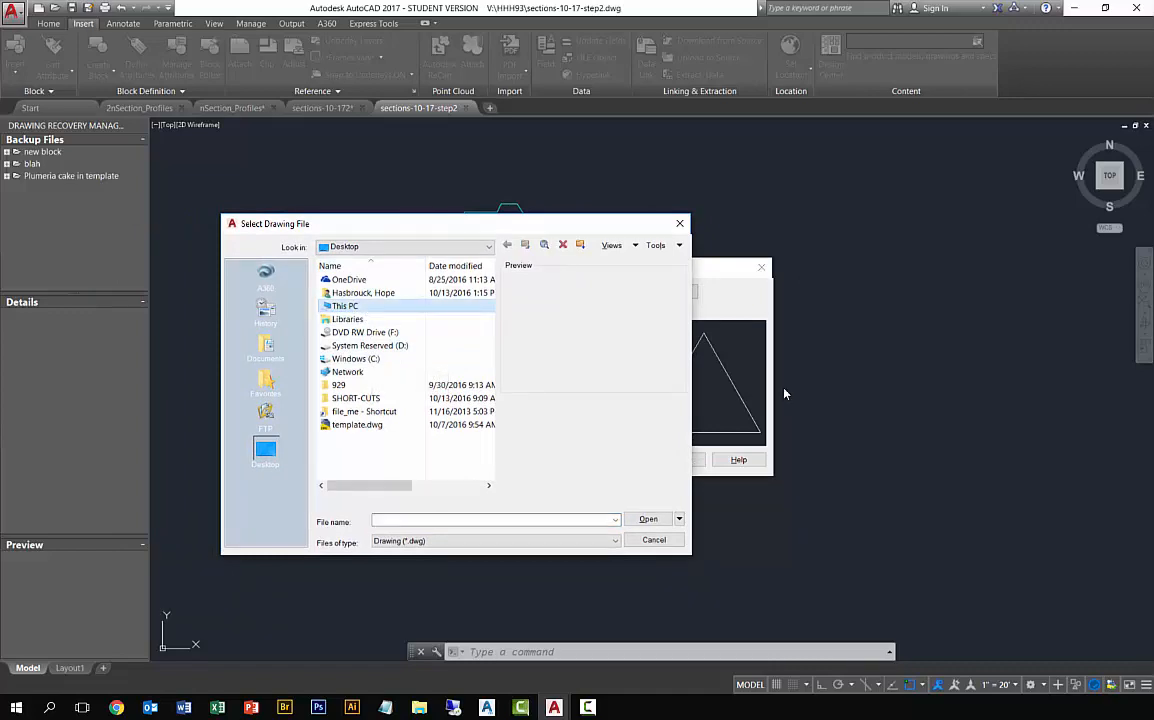
pyautogui.press('Return')
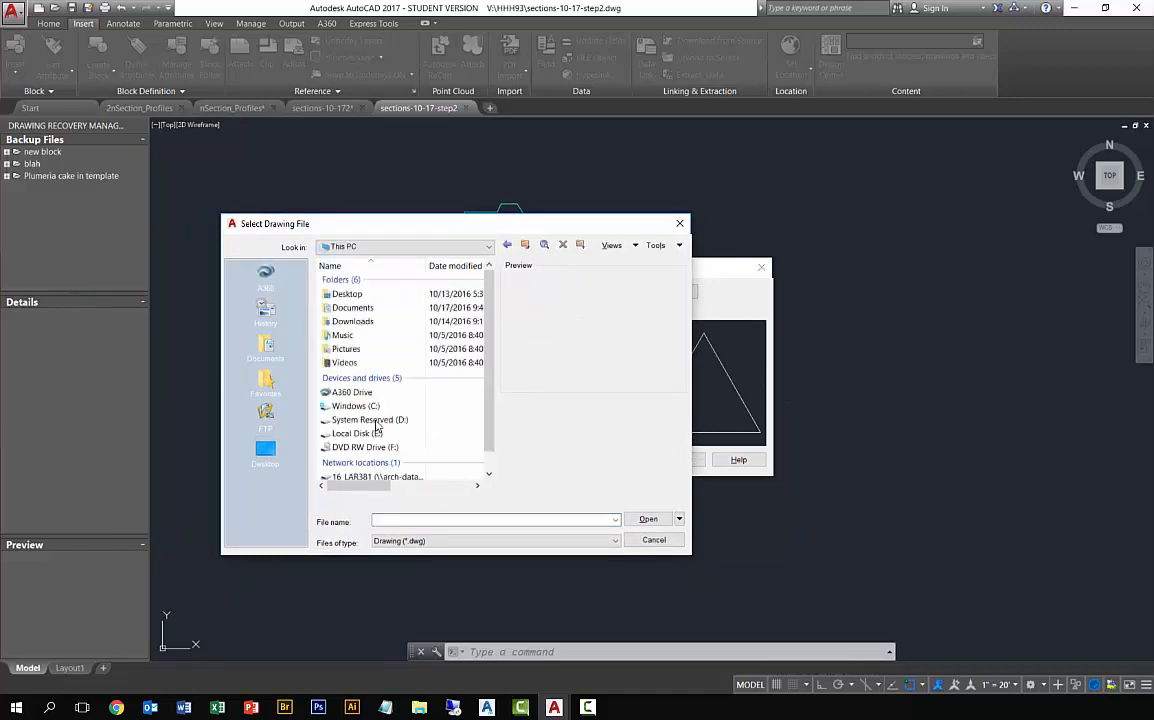
pyautogui.scroll(-1, 316, 457)
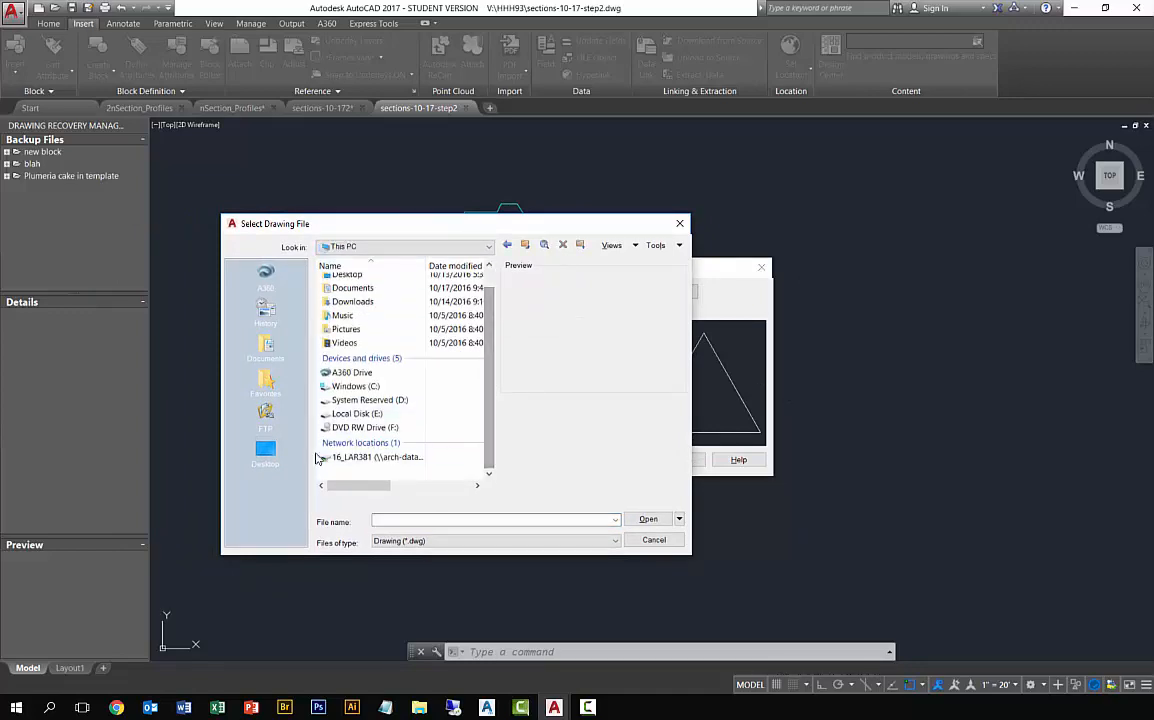
pyautogui.click(352, 457)
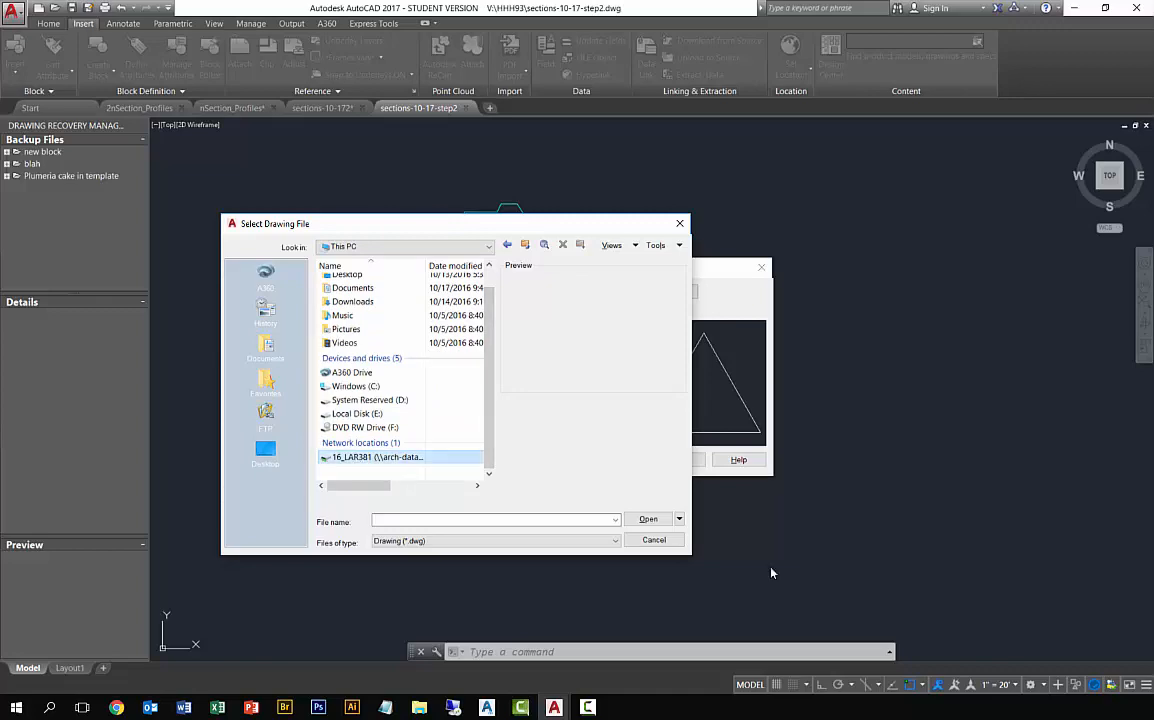
pyautogui.click(645, 520)
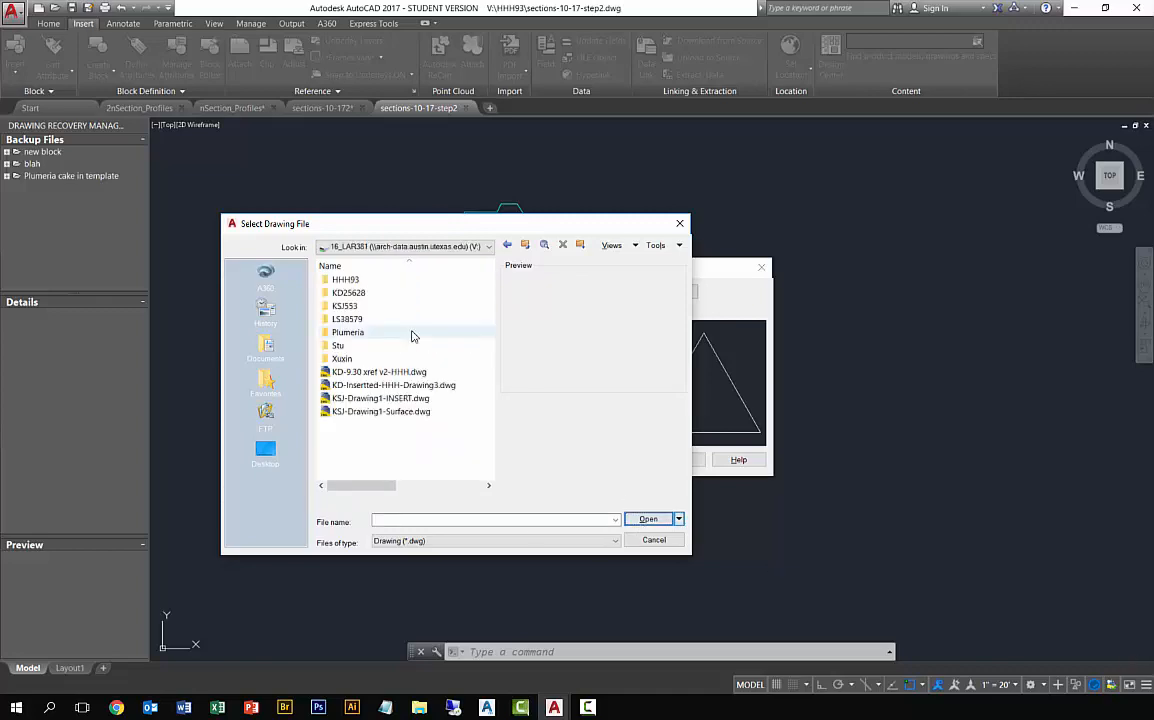
pyautogui.doubleClick(346, 280)
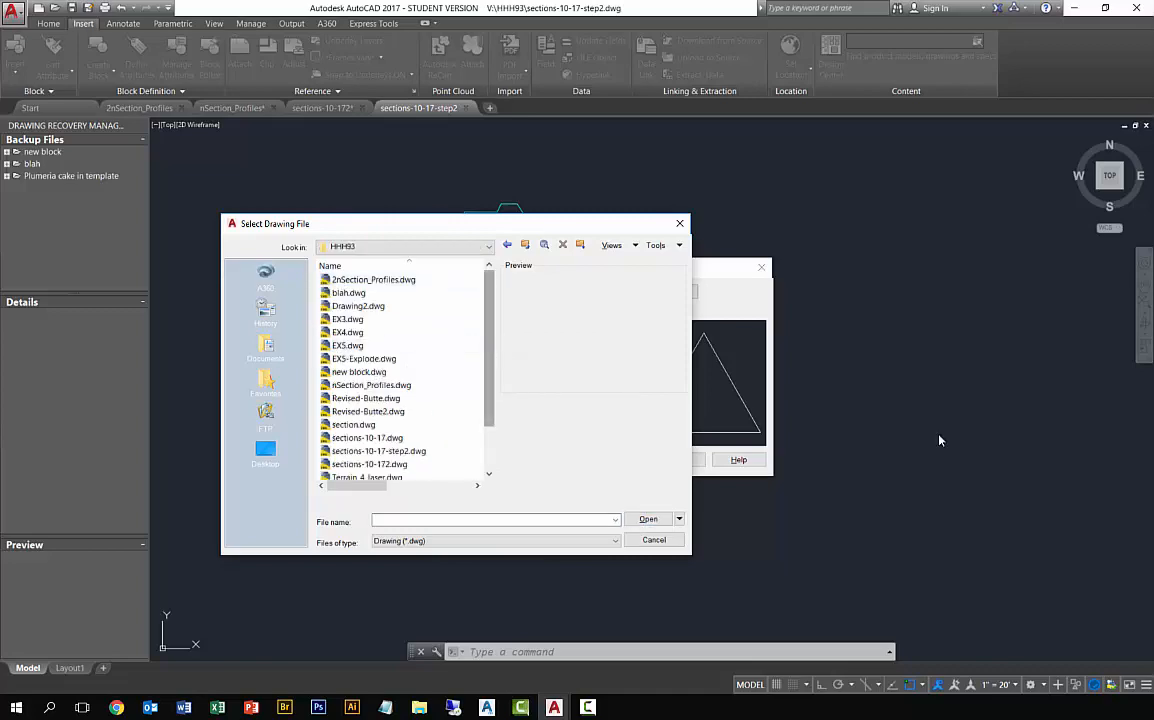
# Step: Insert Waffle_Jig.dwg at uniform scale 1 and rotation 0, placing it above the right column of sections and aligned with its left edge
pyautogui.scroll(-2, 495, 411)
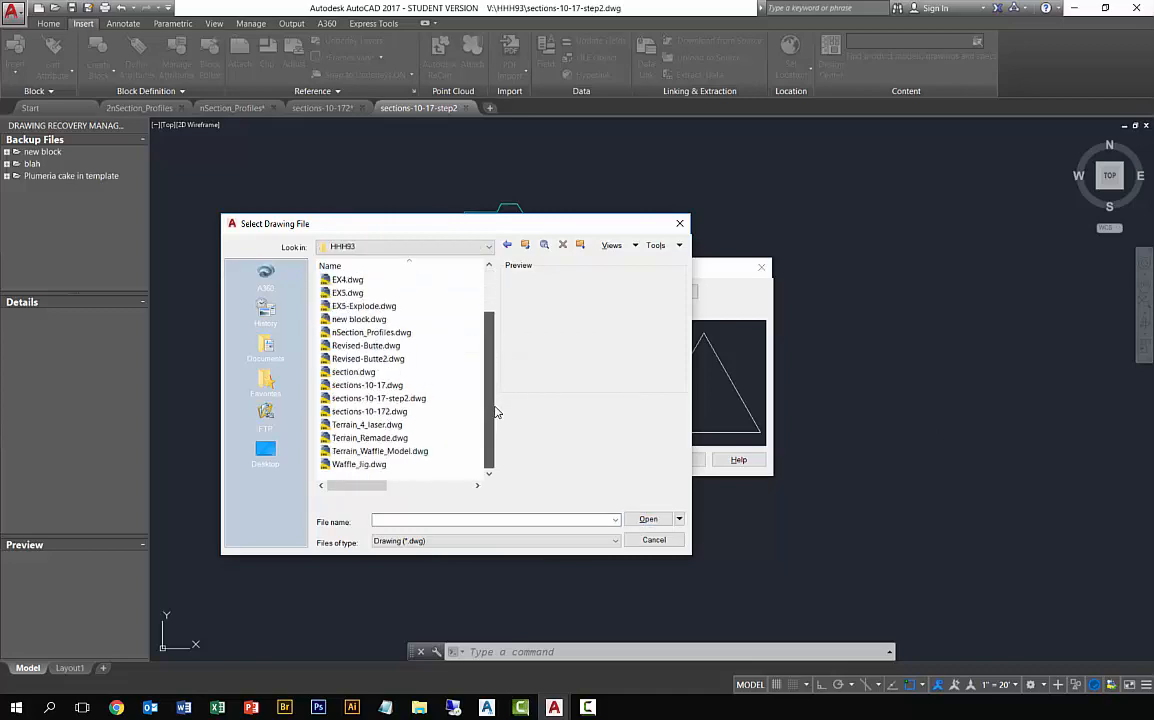
pyautogui.click(362, 464)
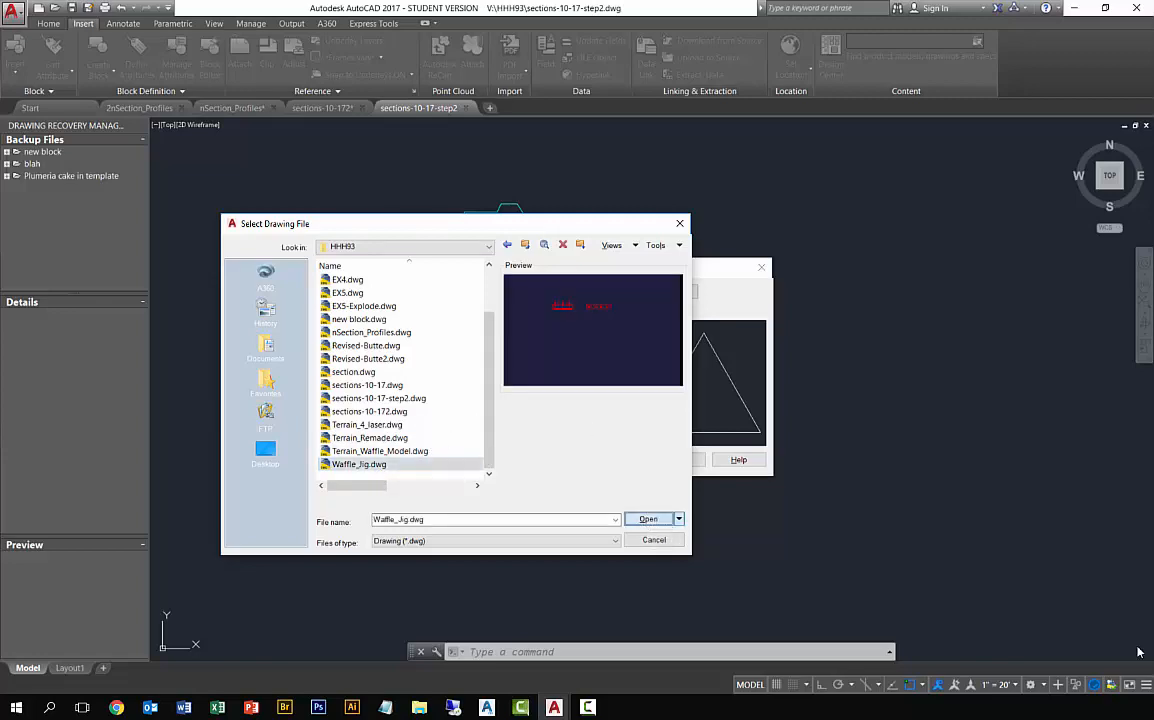
pyautogui.click(648, 520)
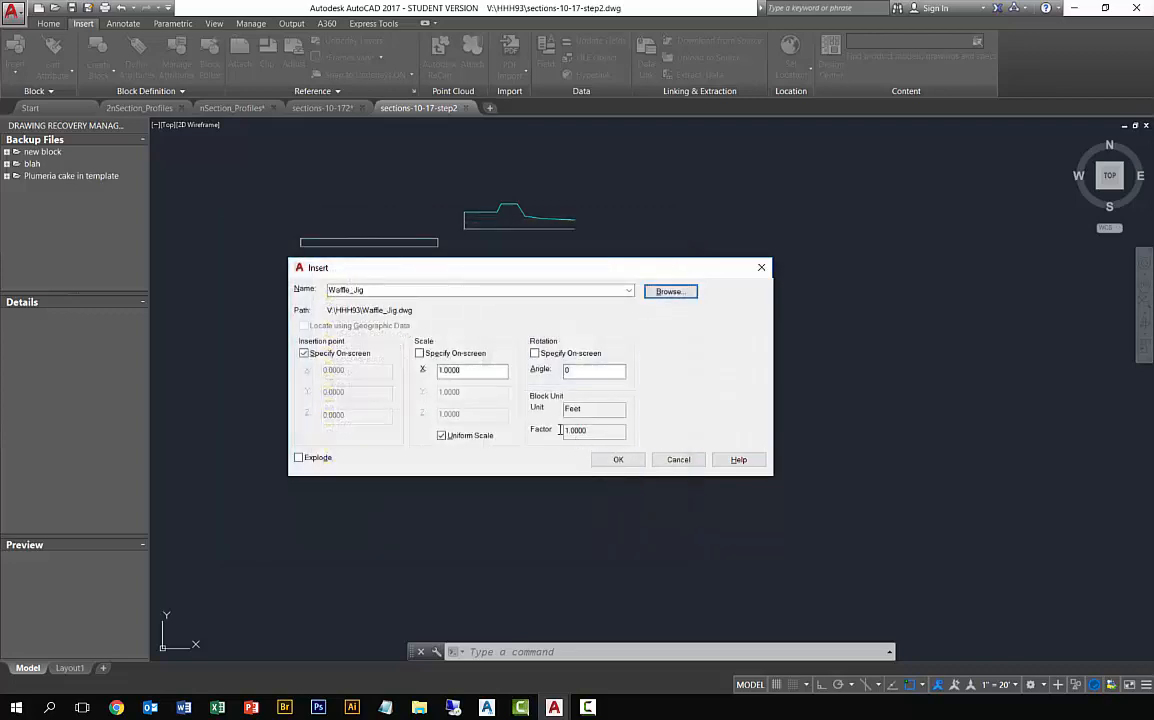
pyautogui.click(612, 460)
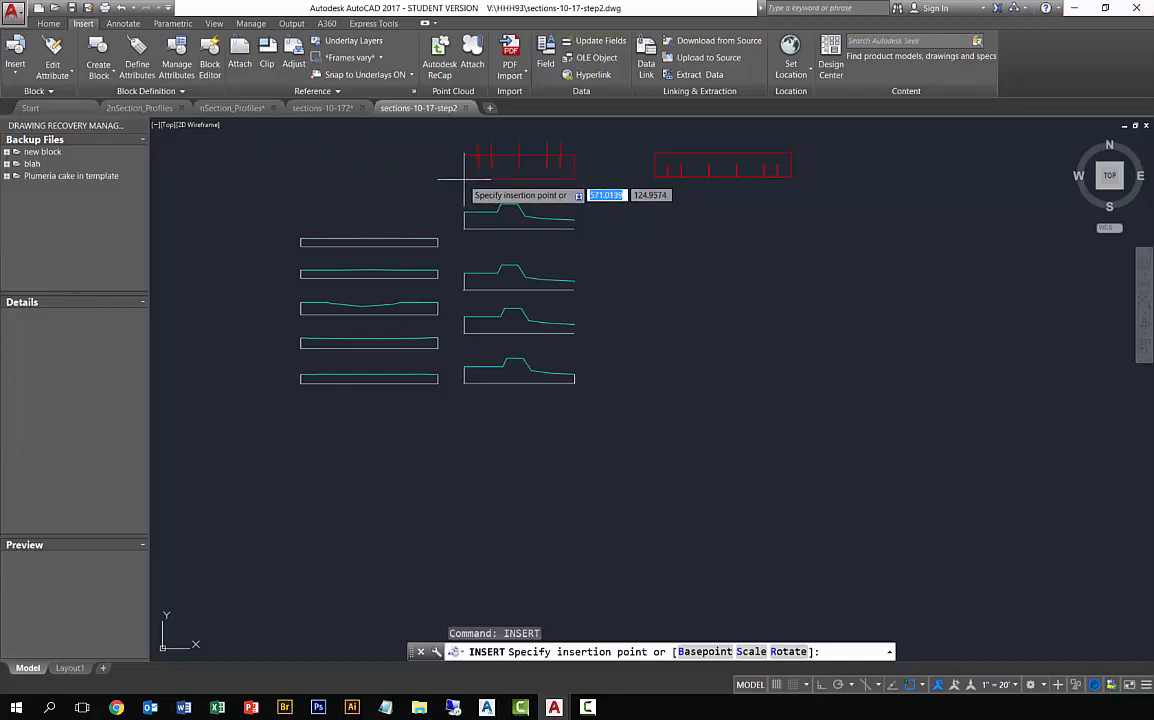
pyautogui.click(463, 179)
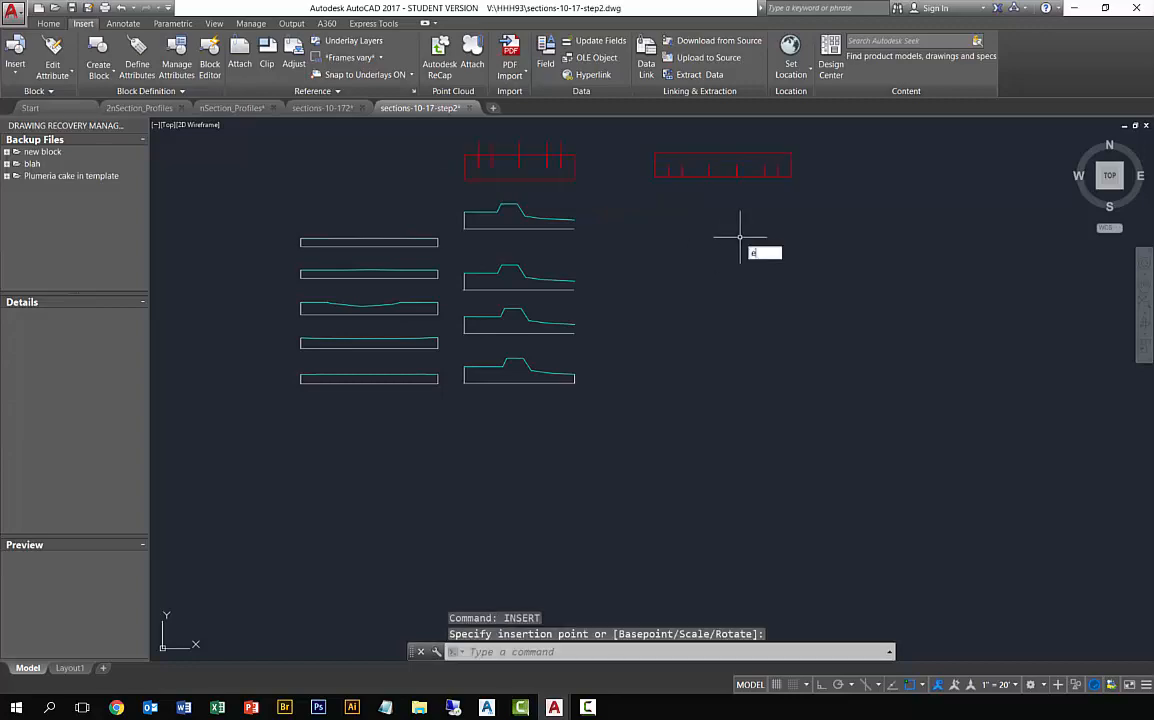
# Step: Explode the inserted Waffle_Jig block into its separate jigs
pyautogui.press('Return')
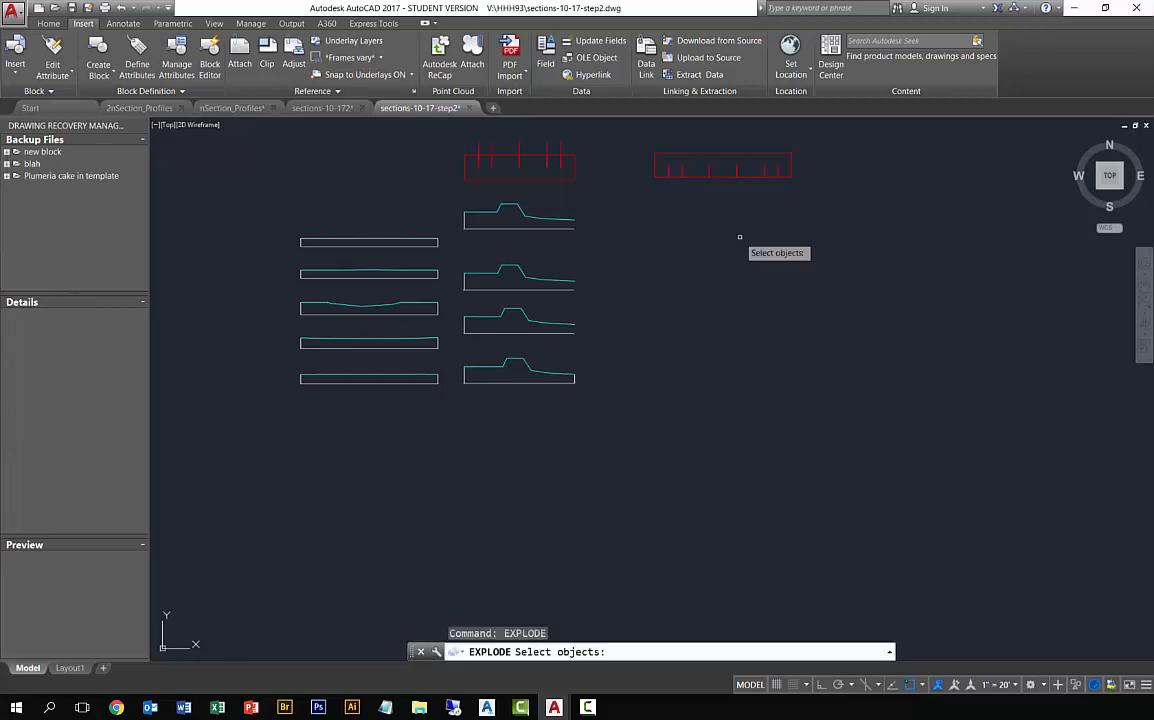
pyautogui.click(728, 175)
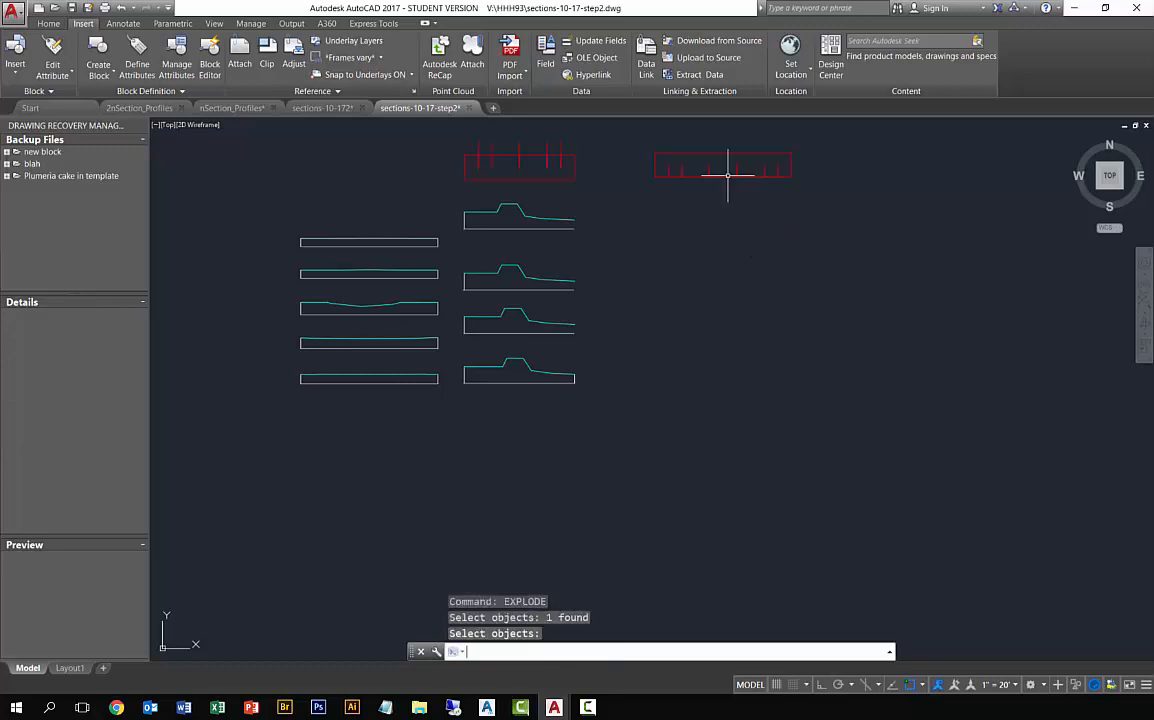
pyautogui.press('Return')
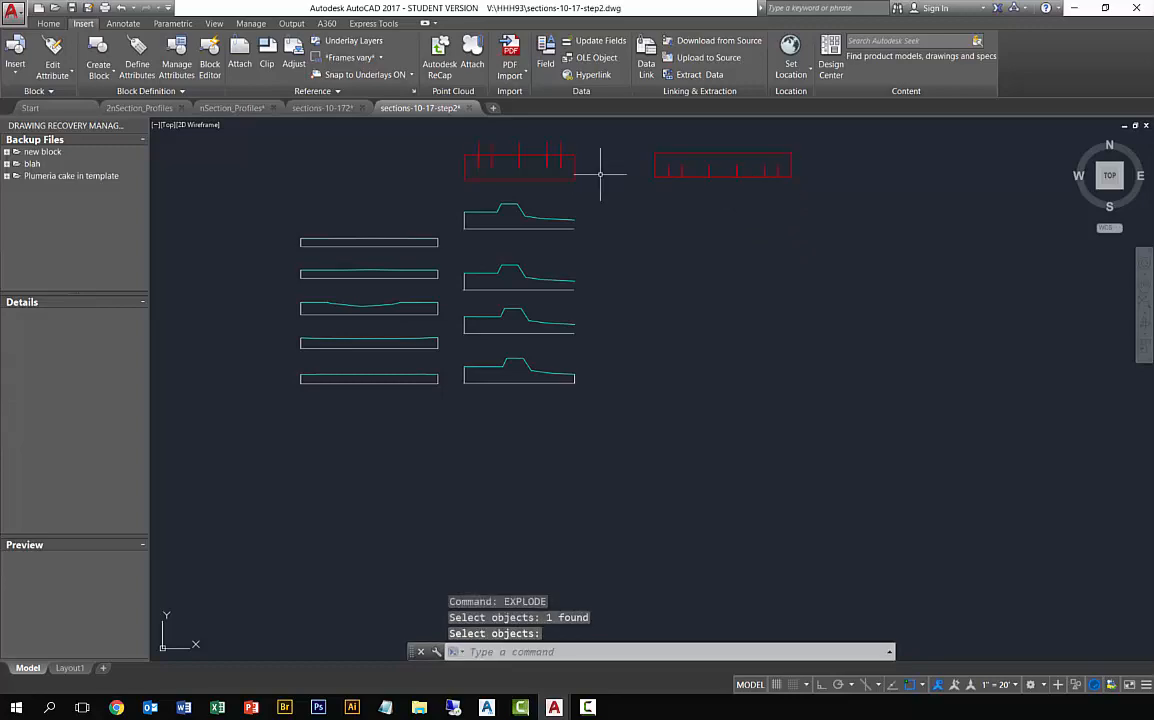
# Step: Copy the right-hand jig by its lower left corner onto the lower left corner of each of the five sections in the left column
pyautogui.write('cp')
pyautogui.press('Return')
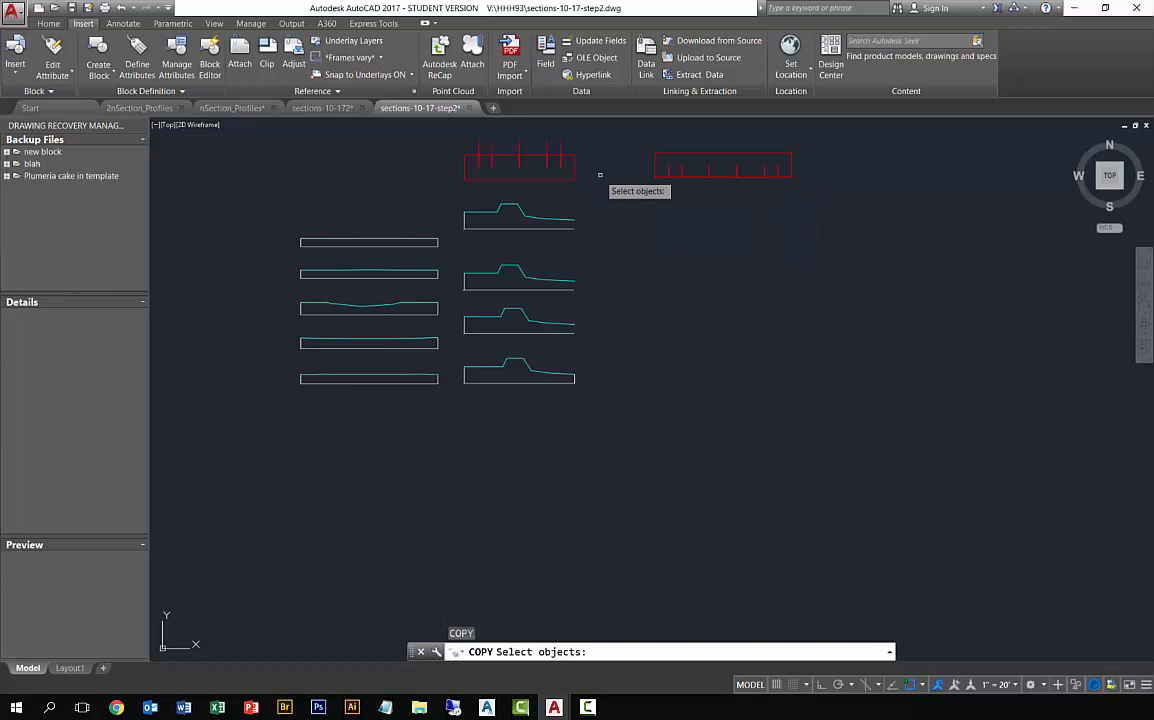
pyautogui.click(662, 177)
pyautogui.press('Return')
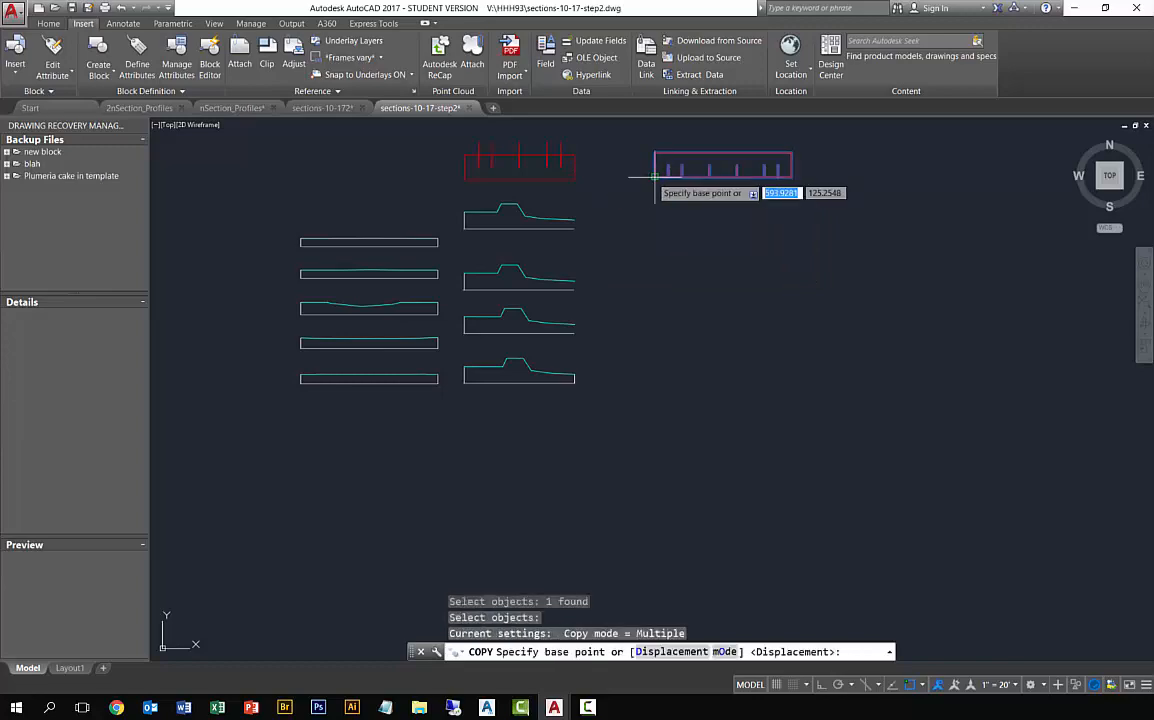
pyautogui.click(655, 177)
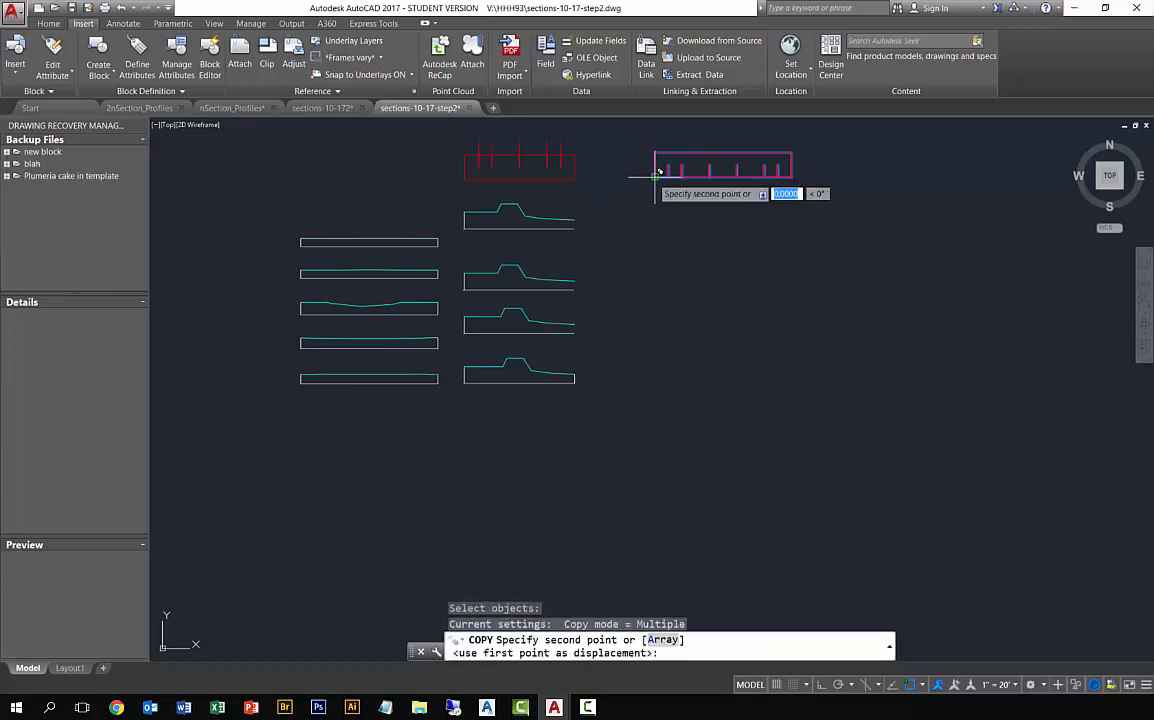
pyautogui.click(305, 242)
pyautogui.click(304, 275)
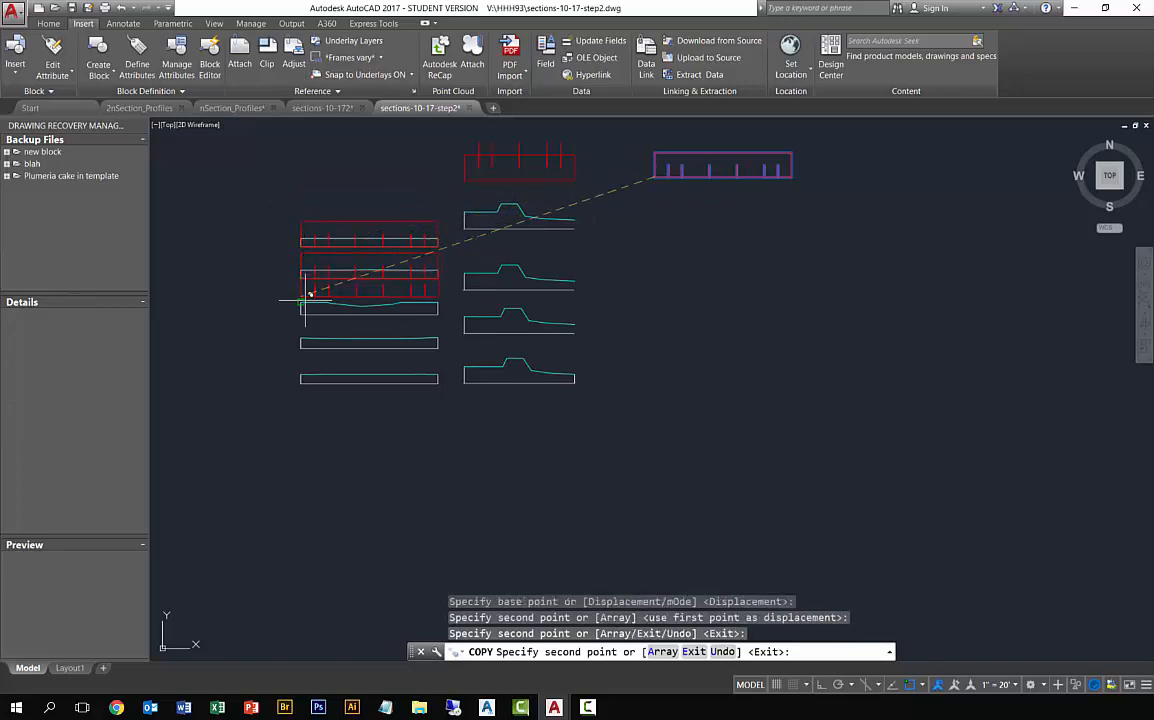
pyautogui.click(305, 308)
pyautogui.click(305, 341)
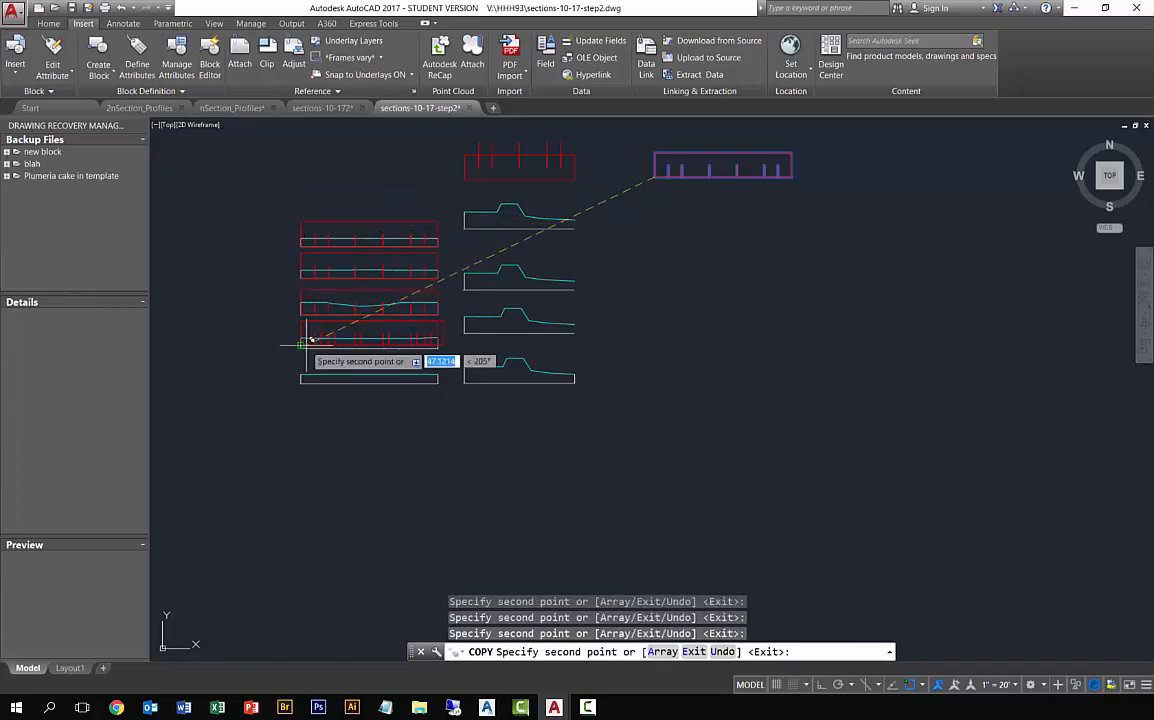
pyautogui.click(305, 375)
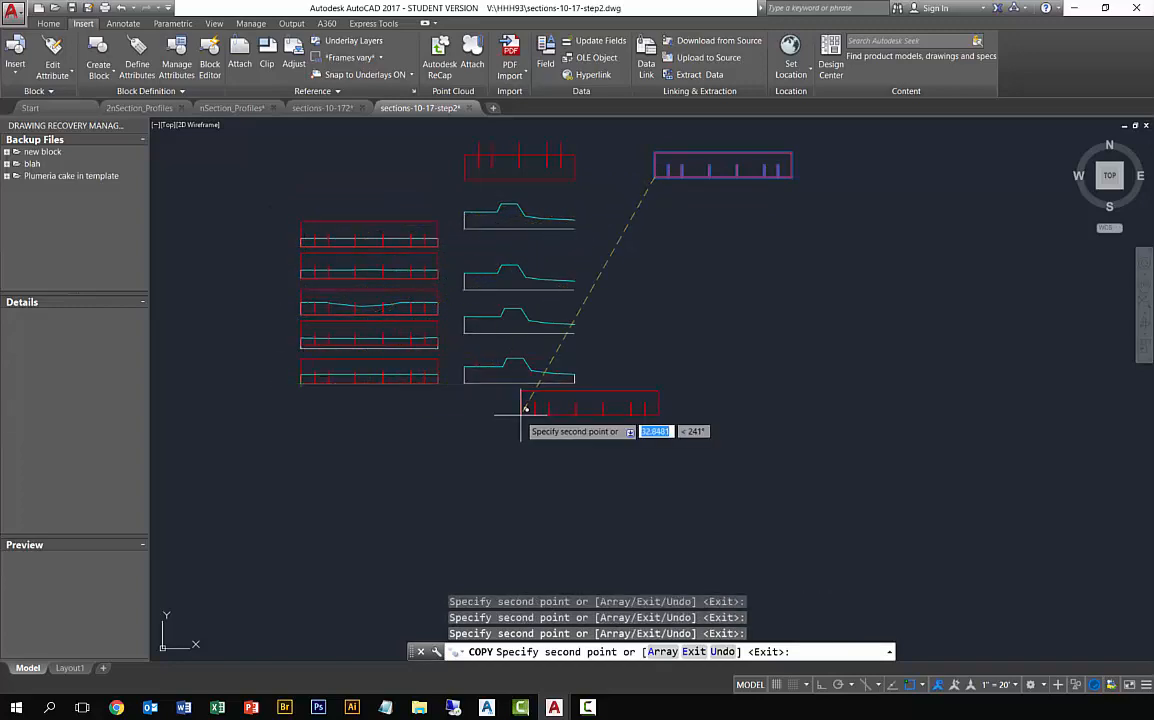
pyautogui.press('Return')
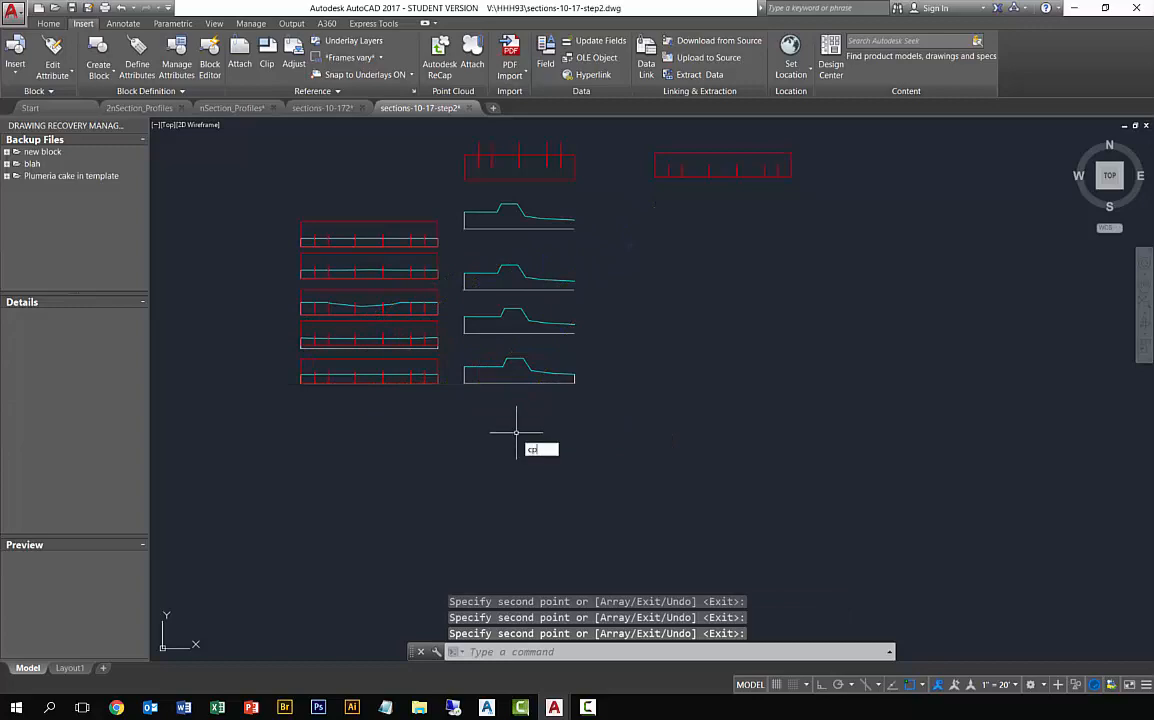
# Step: Copy the jig above the right column by its lower left corner onto the lower left corners of the four stepped sections below
pyautogui.write('cp')
pyautogui.press('Return')
pyautogui.click(476, 178)
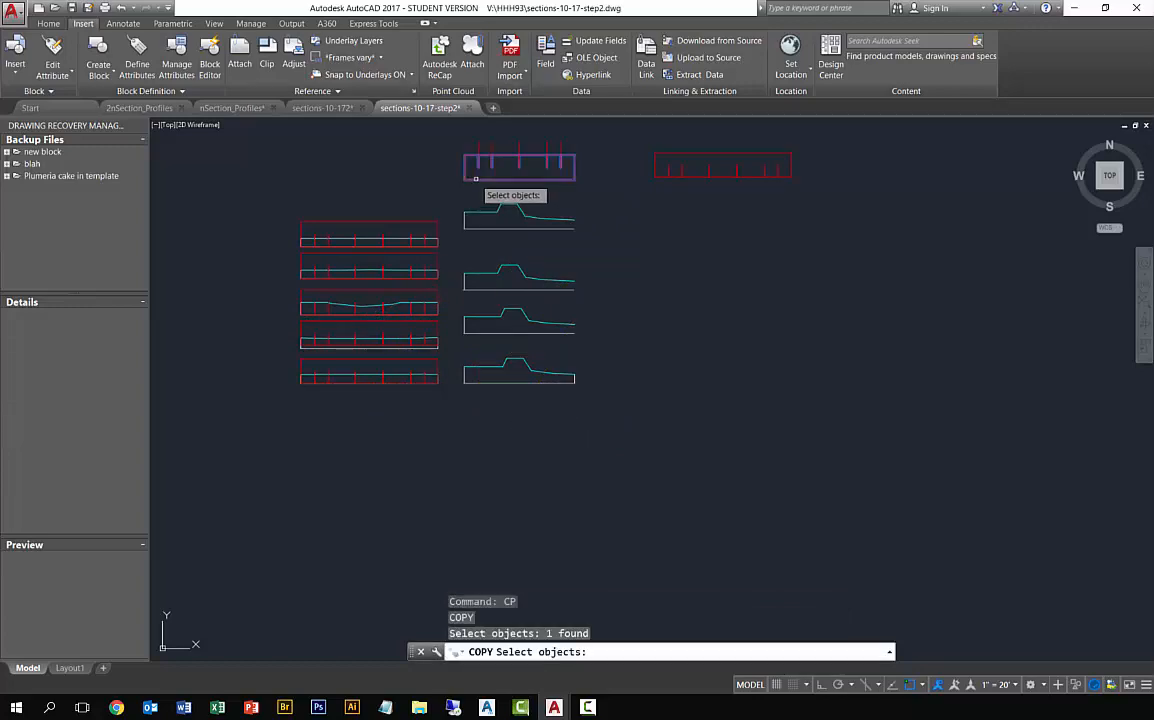
pyautogui.press('Return')
pyautogui.click(465, 180)
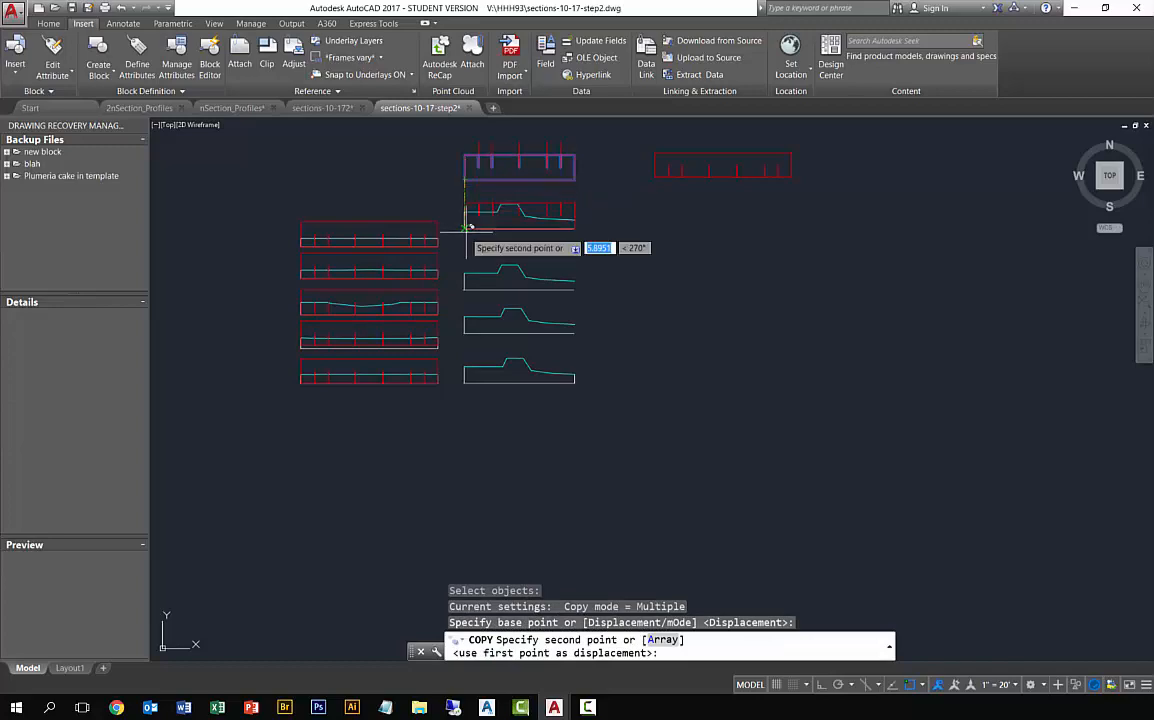
pyautogui.click(468, 226)
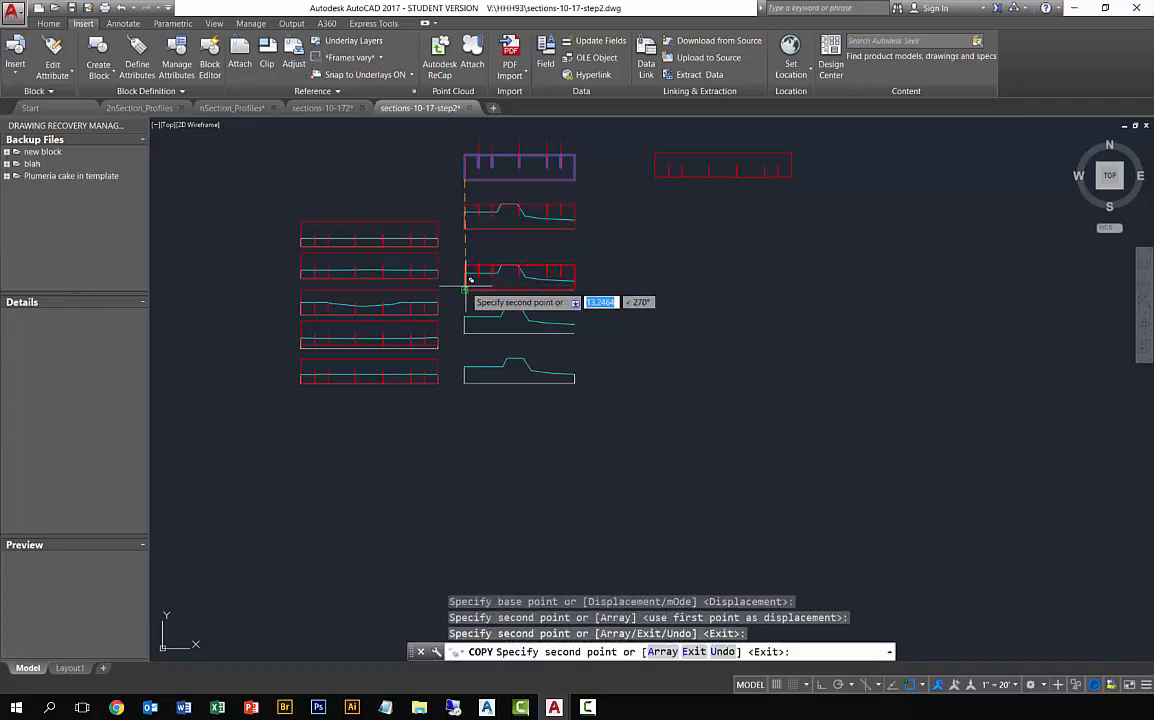
pyautogui.click(466, 331)
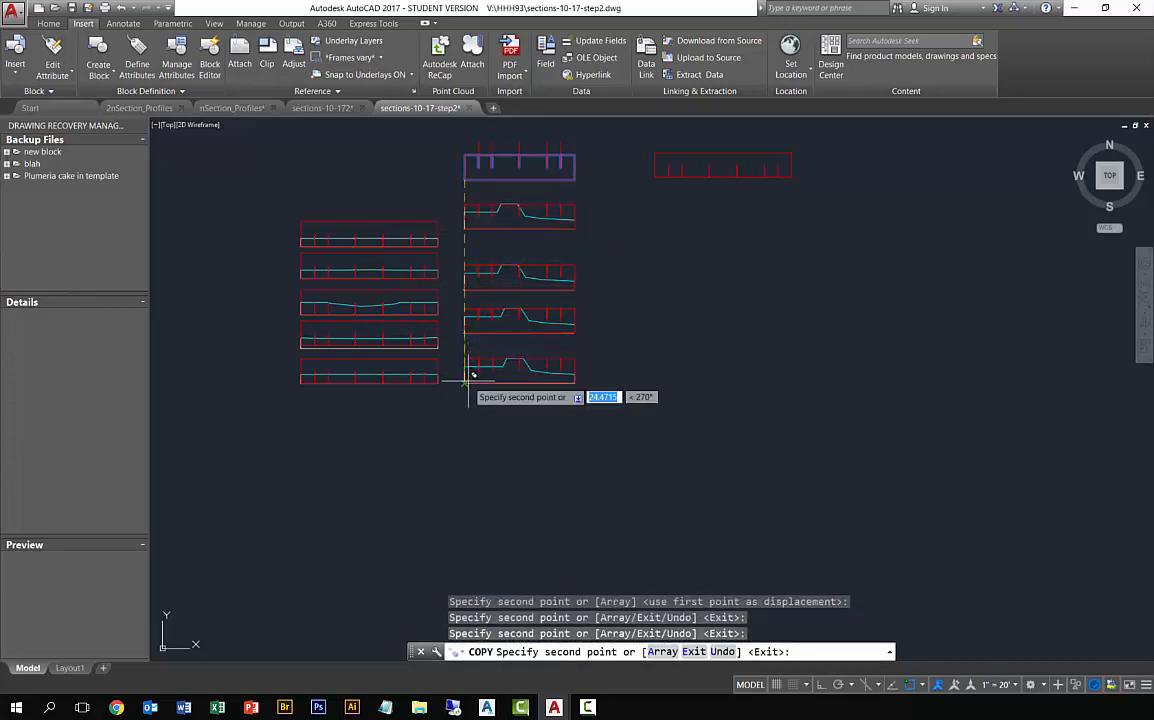
pyautogui.click(467, 379)
pyautogui.press('Return')
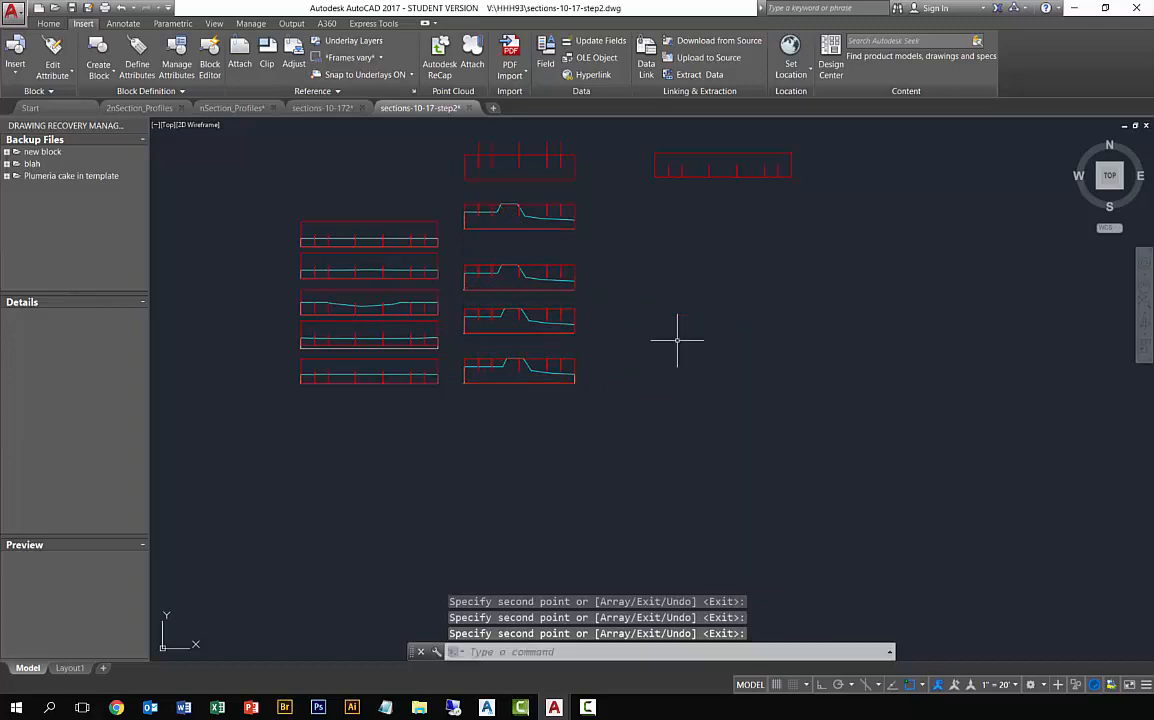
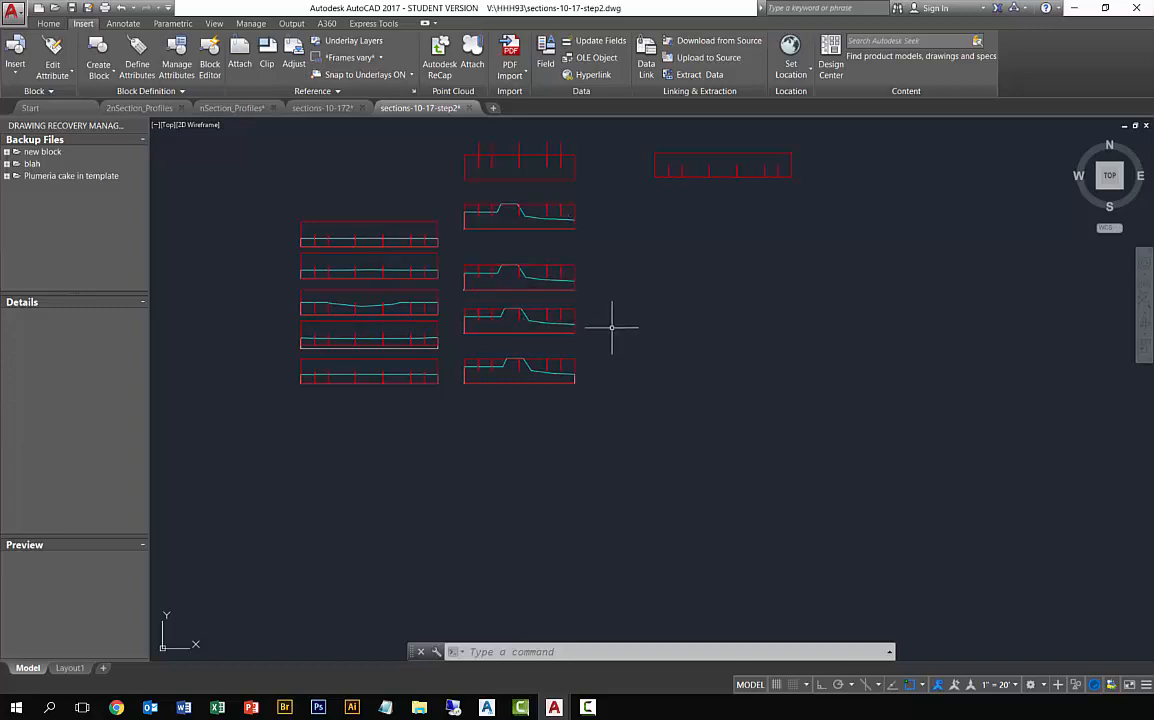
pyautogui.scroll(4, 611, 326)
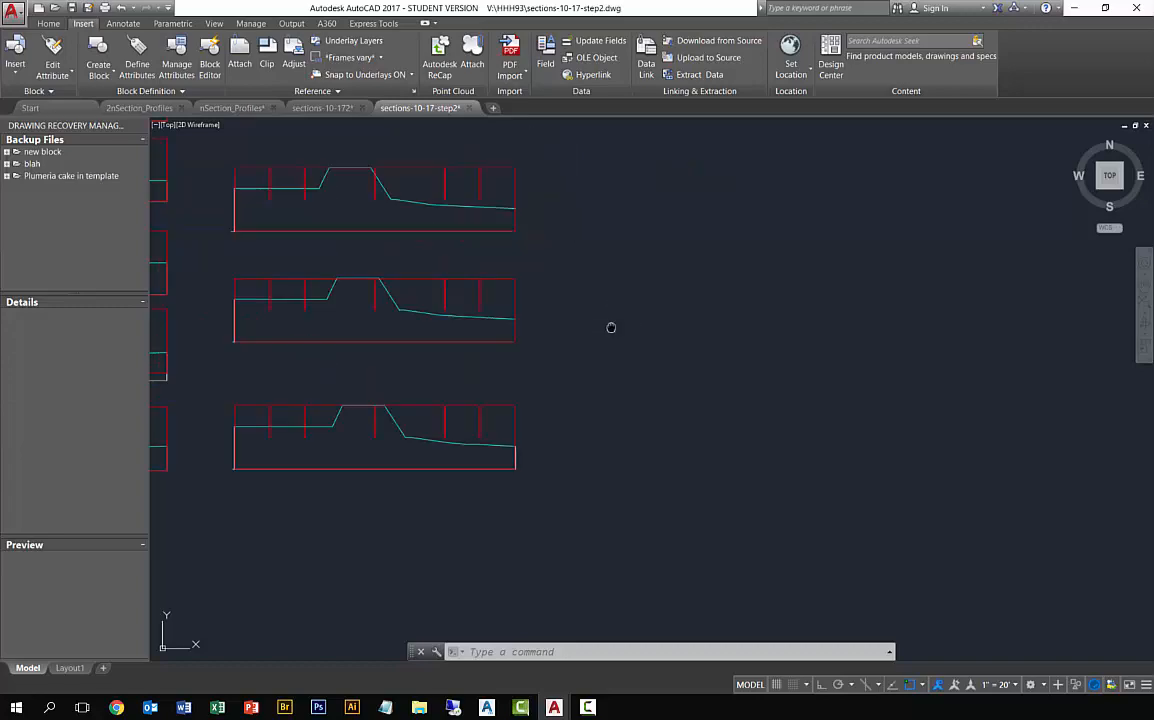
pyautogui.moveTo(611, 327); pyautogui.dragTo(736, 325, button='middle')
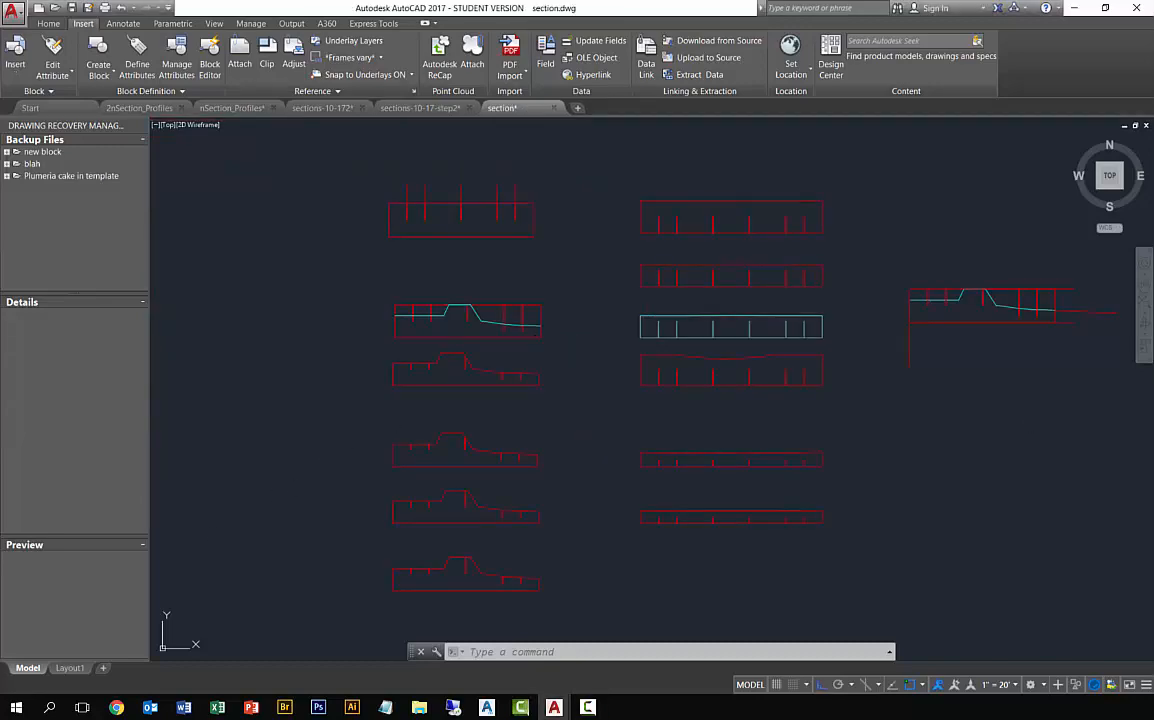
# Step: In section.dwg, explode the red notched jig overlaid on the uppermost cyan stepped profile in the left column
pyautogui.write('z')
pyautogui.press('Return')
pyautogui.write('w')
pyautogui.press('Return')
pyautogui.click(451, 281)
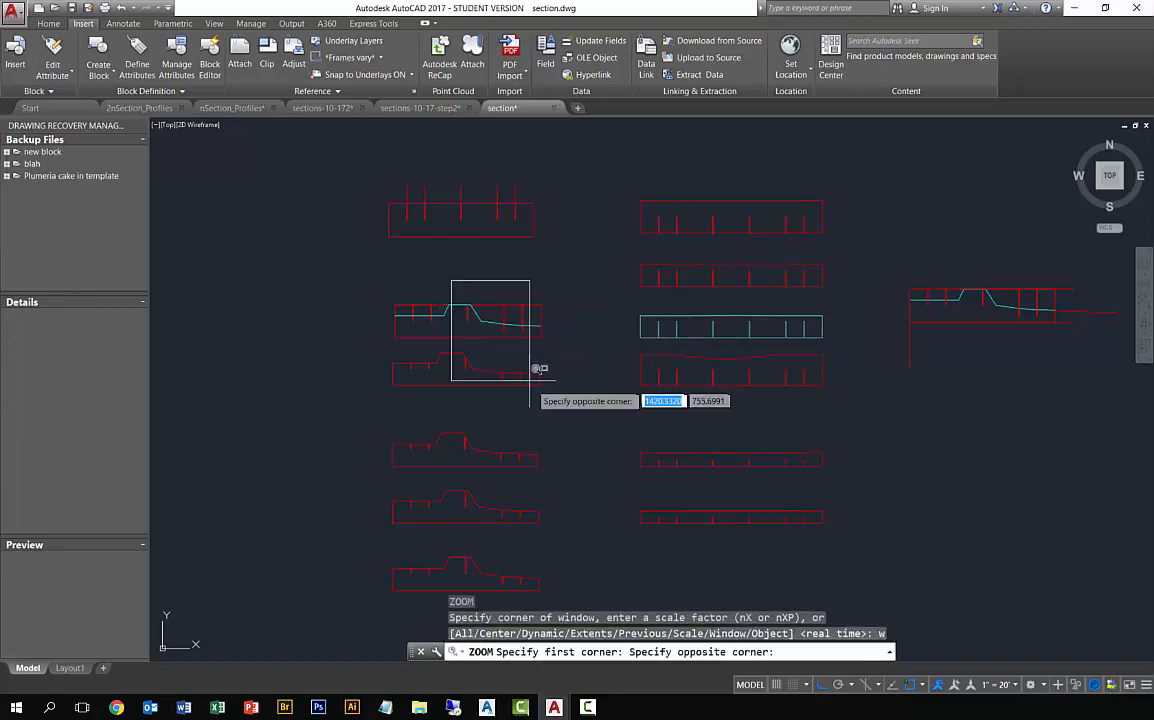
pyautogui.click(580, 399)
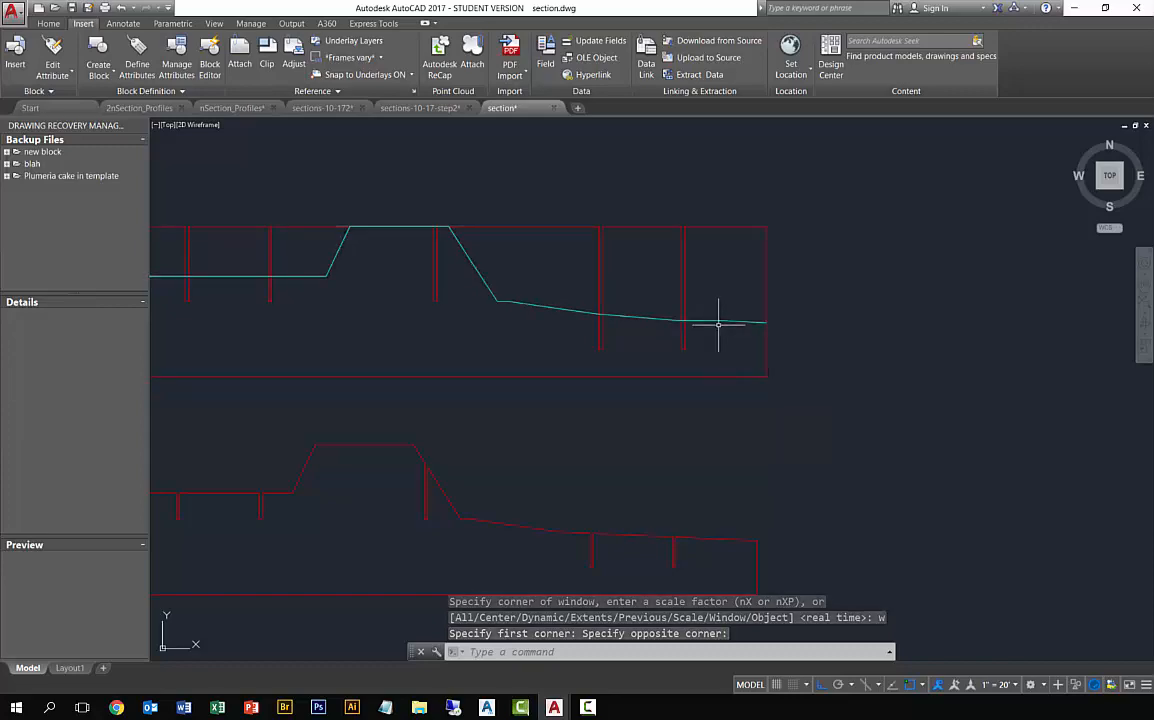
pyautogui.press('Escape')
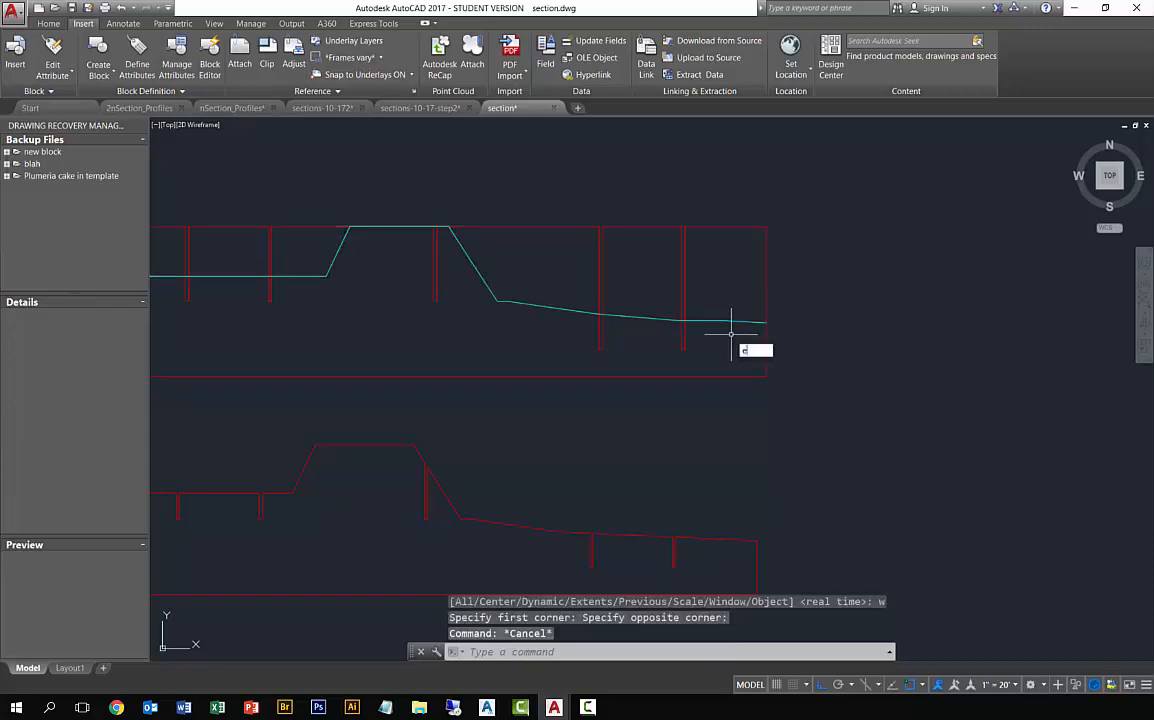
pyautogui.write('EXPlode')
pyautogui.press('Return')
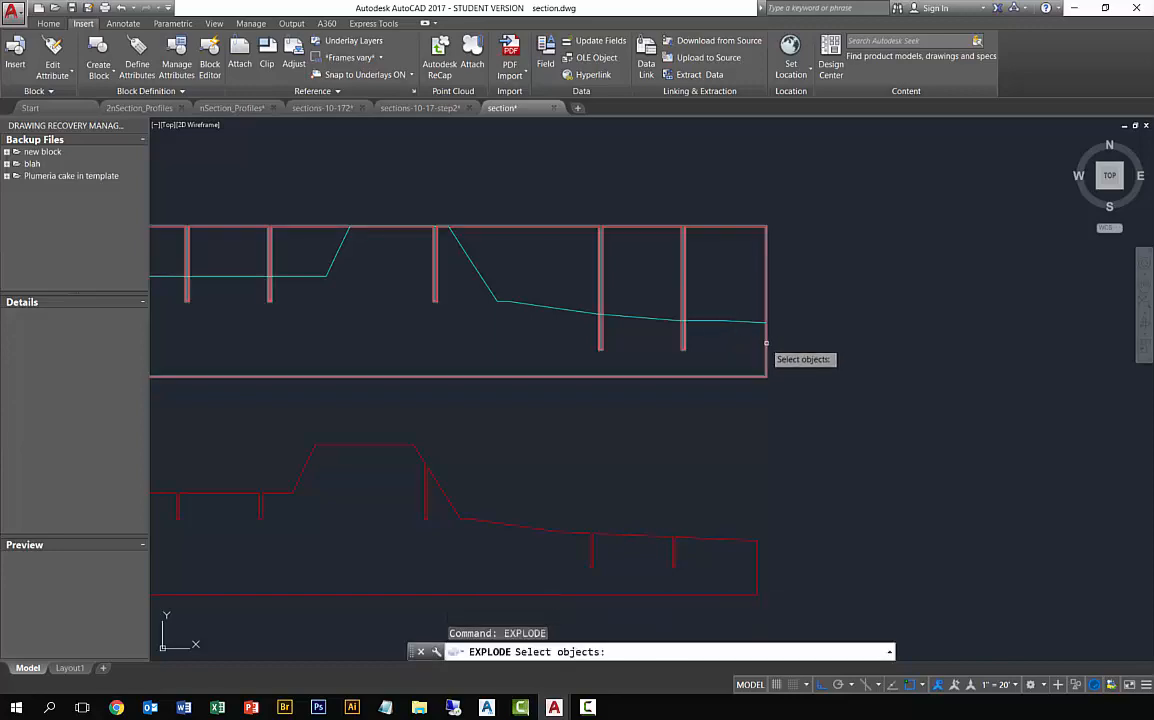
pyautogui.click(766, 343)
pyautogui.press('Return')
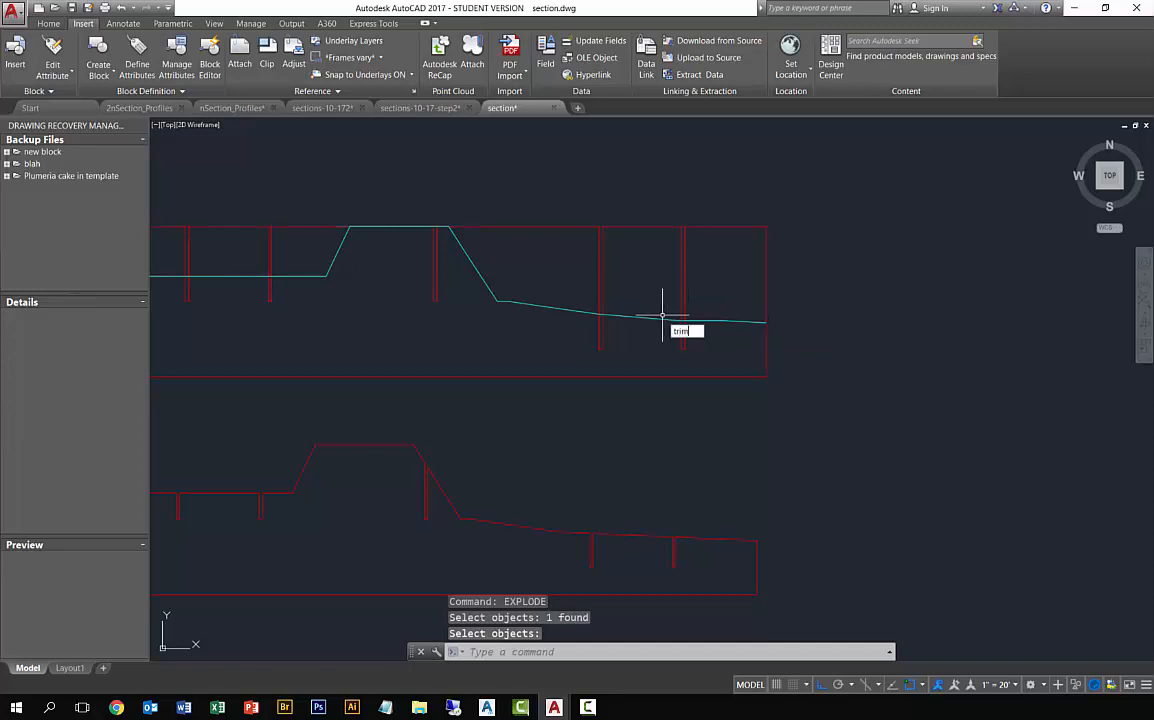
# Step: Trim away the parts of the two right-hand notches above the cyan profile, using the profile's sloping right segments as cutting edges
pyautogui.press('Return')
pyautogui.click(670, 319)
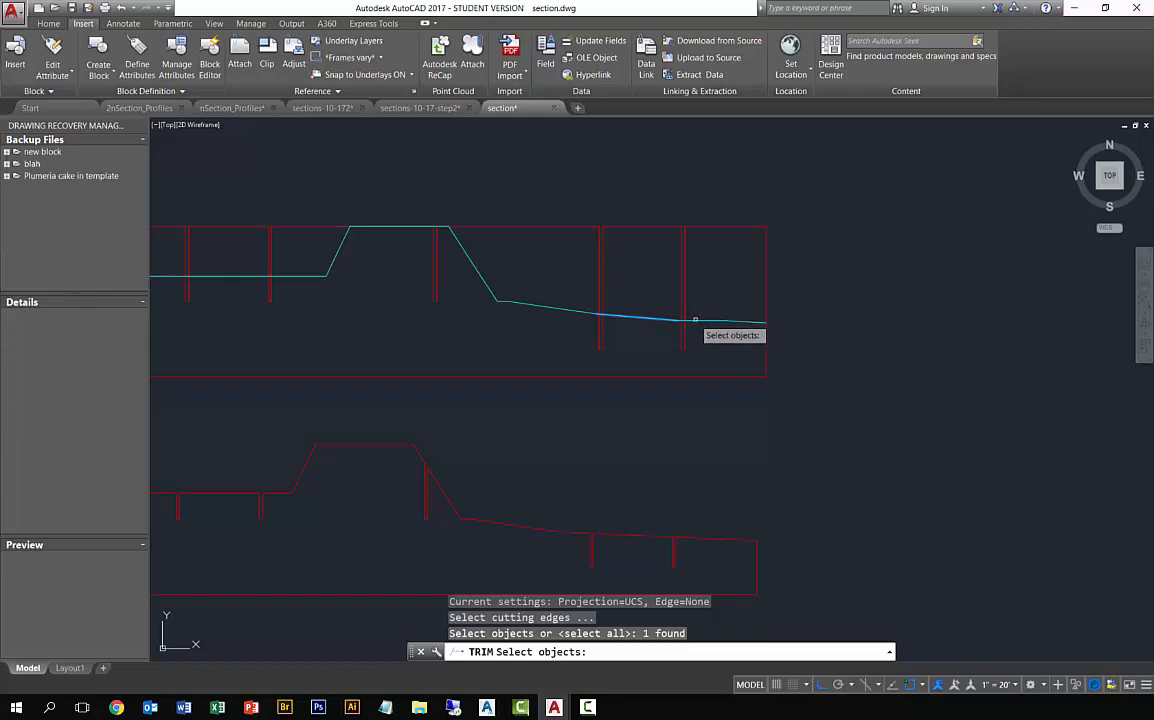
pyautogui.click(512, 320)
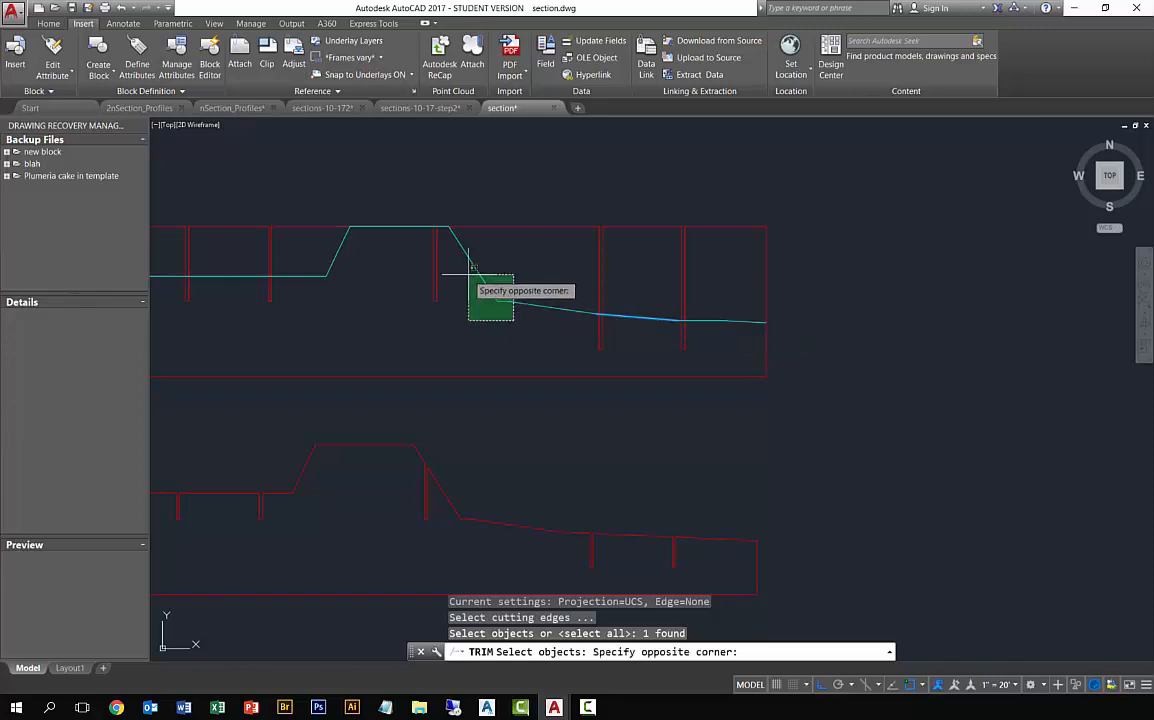
pyautogui.click(464, 271)
pyautogui.click(565, 326)
pyautogui.click(530, 285)
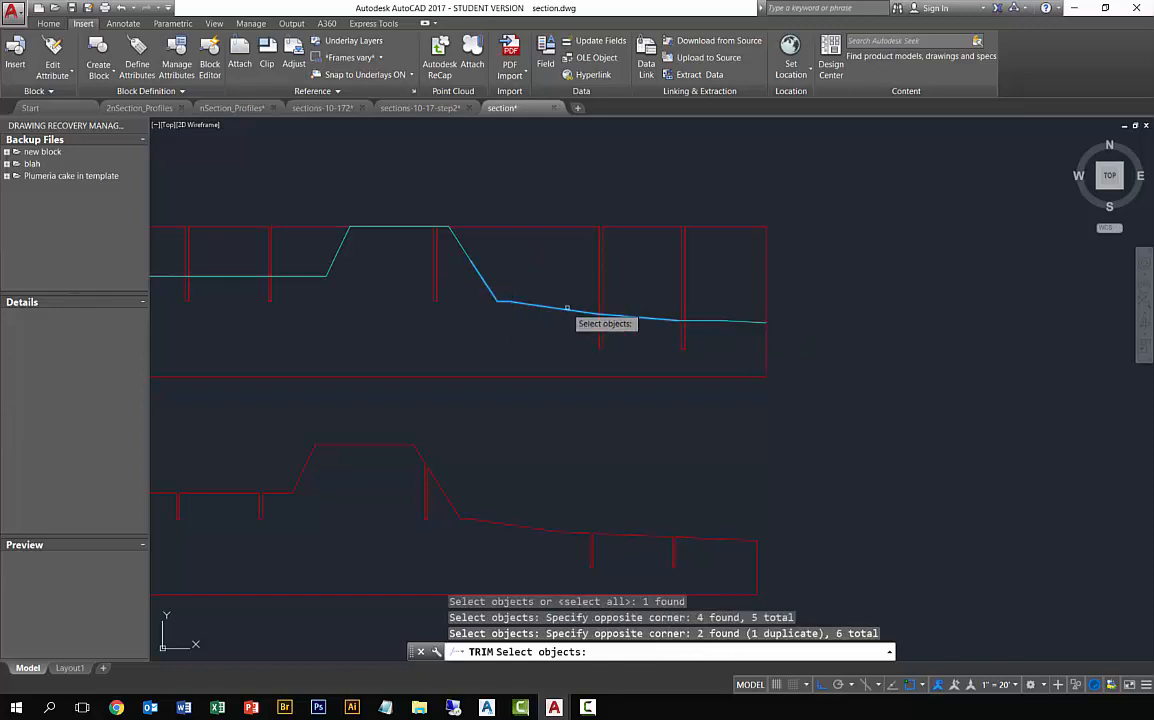
pyautogui.click(729, 330)
pyautogui.click(680, 302)
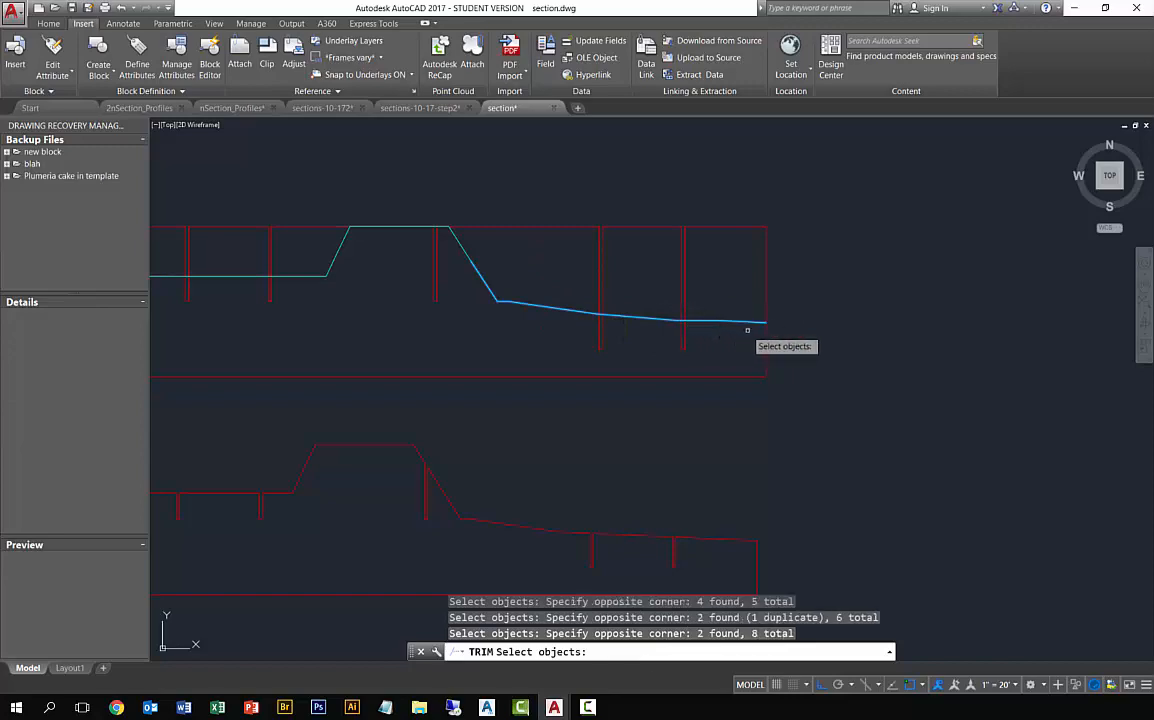
pyautogui.press('Return')
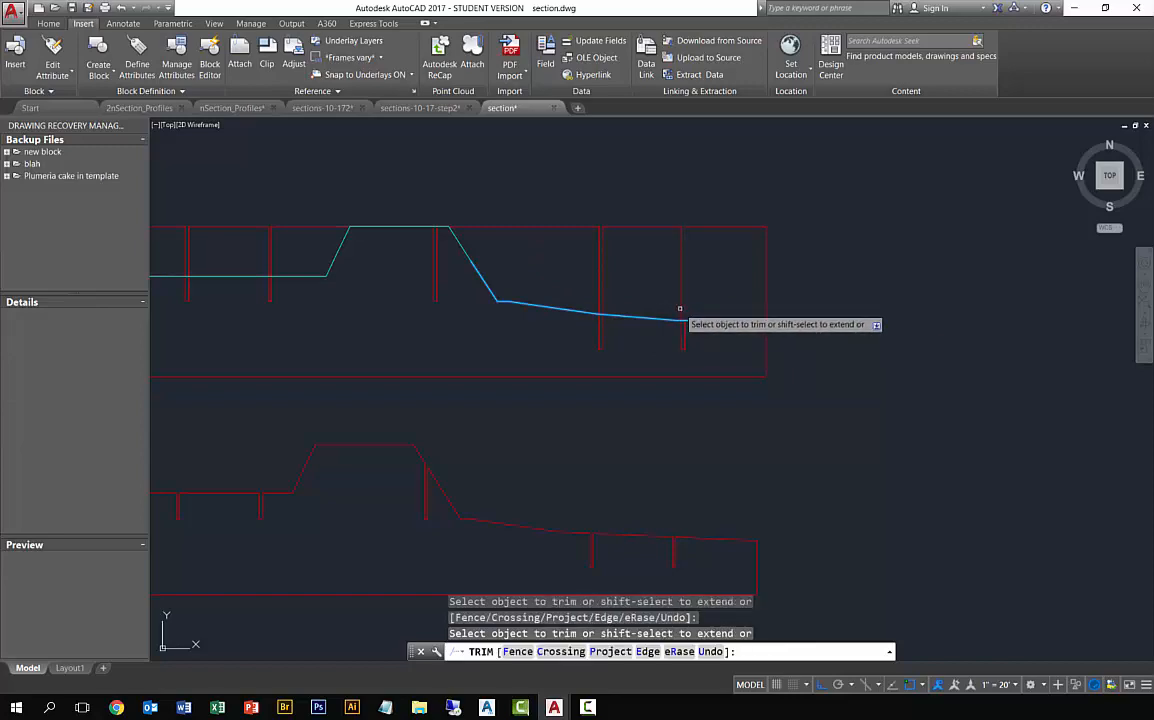
pyautogui.click(680, 309)
pyautogui.click(678, 308)
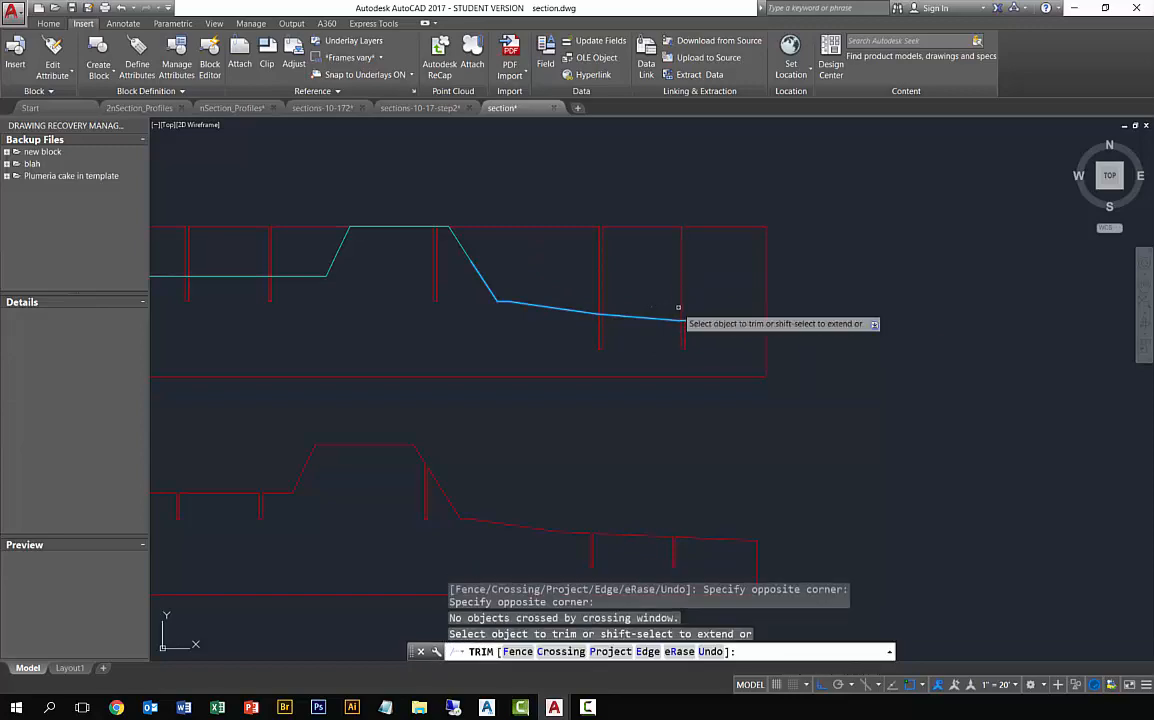
pyautogui.click(604, 296)
pyautogui.click(577, 277)
pyautogui.click(686, 278)
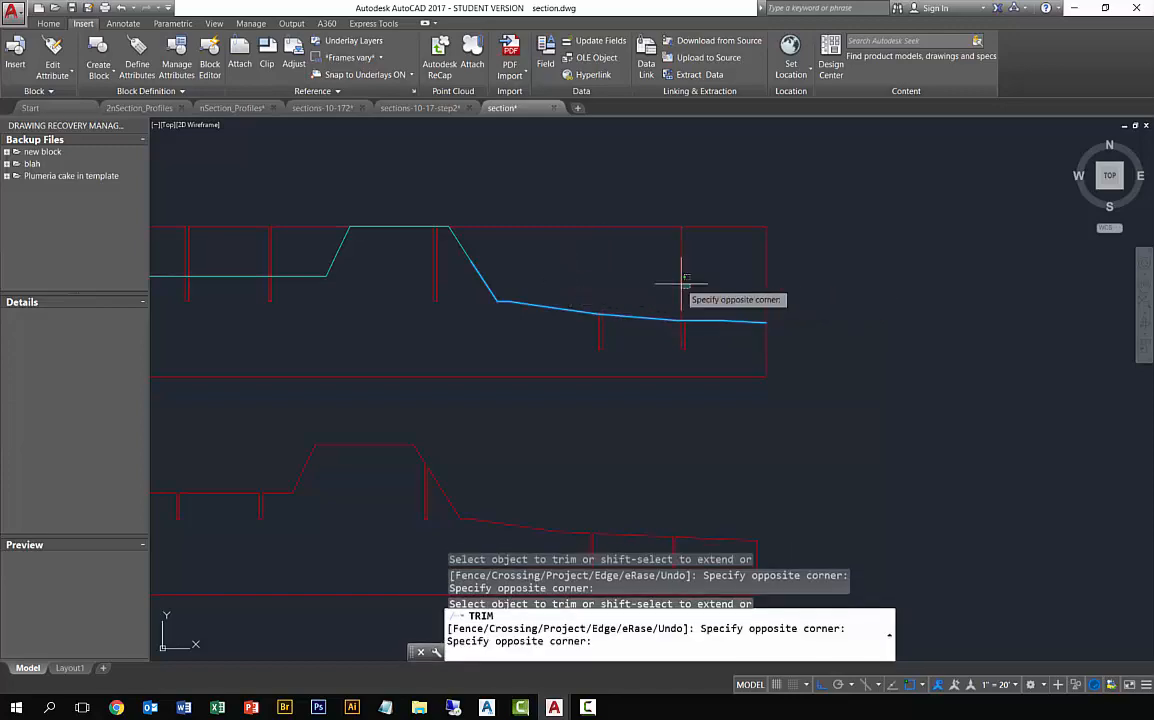
pyautogui.click(672, 283)
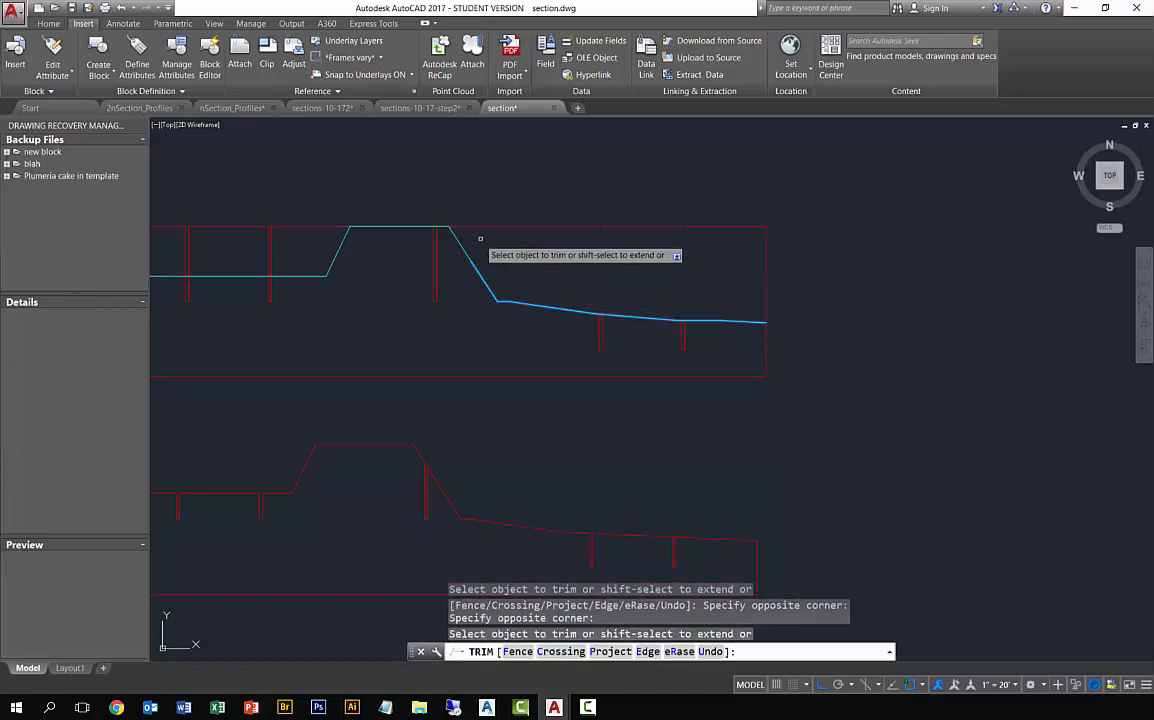
pyautogui.press('Return')
# Step: Trim away the parts of the two left-hand notches above the profile, using its flat left segments as cutting edges
pyautogui.scroll(-2, 349, 282)
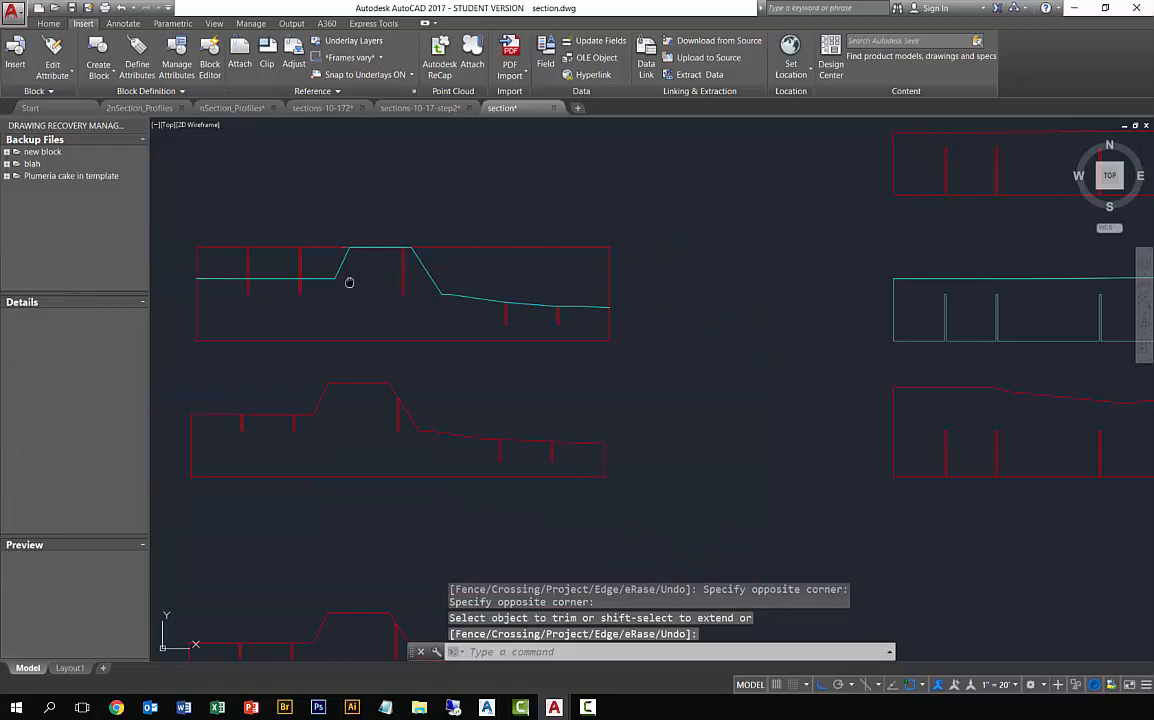
pyautogui.moveTo(349, 282); pyautogui.dragTo(531, 291, button='middle')
pyautogui.press('Return')
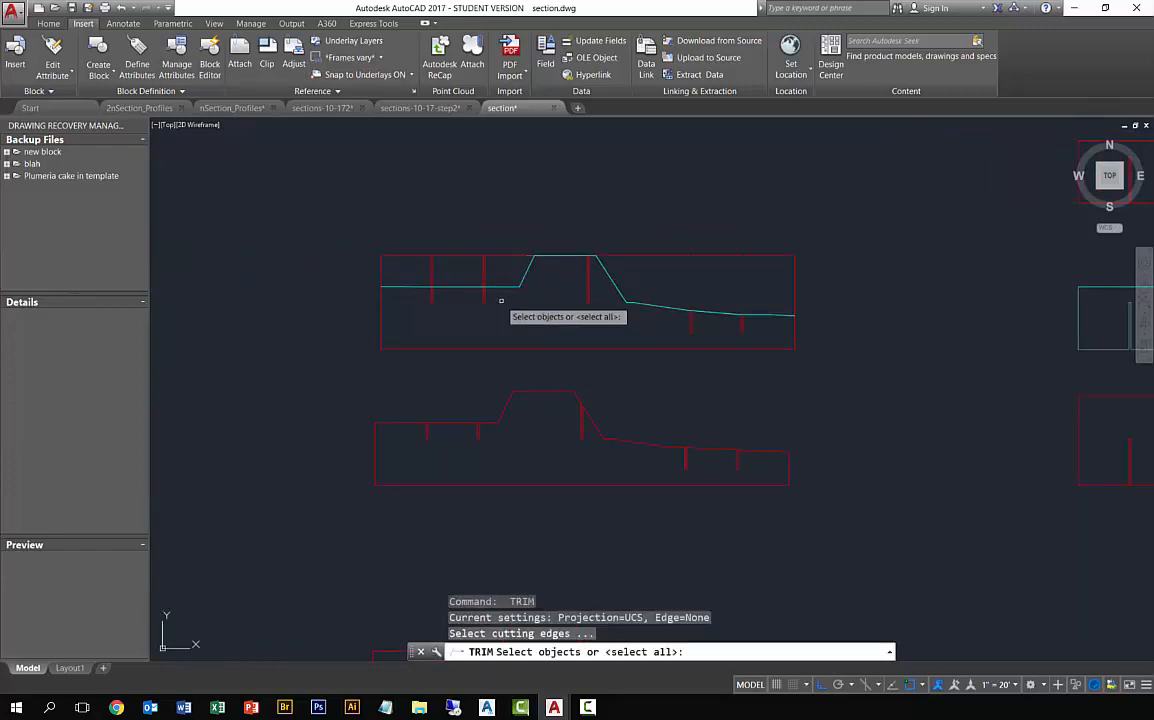
pyautogui.click(506, 287)
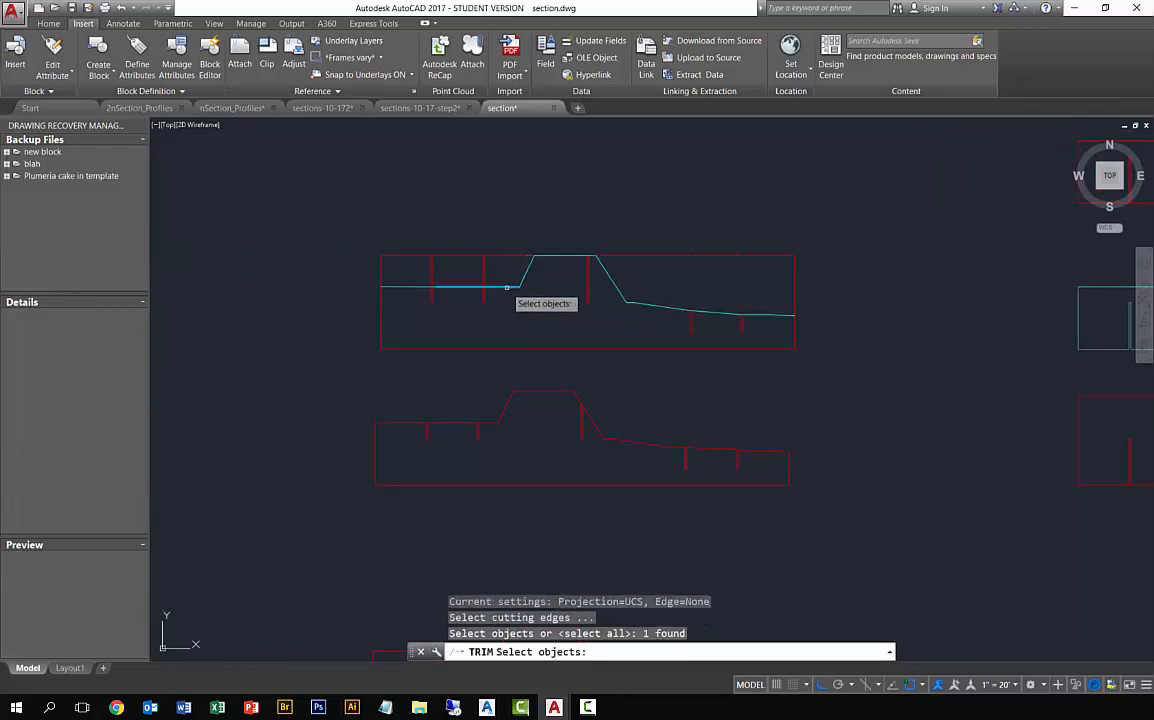
pyautogui.click(427, 287)
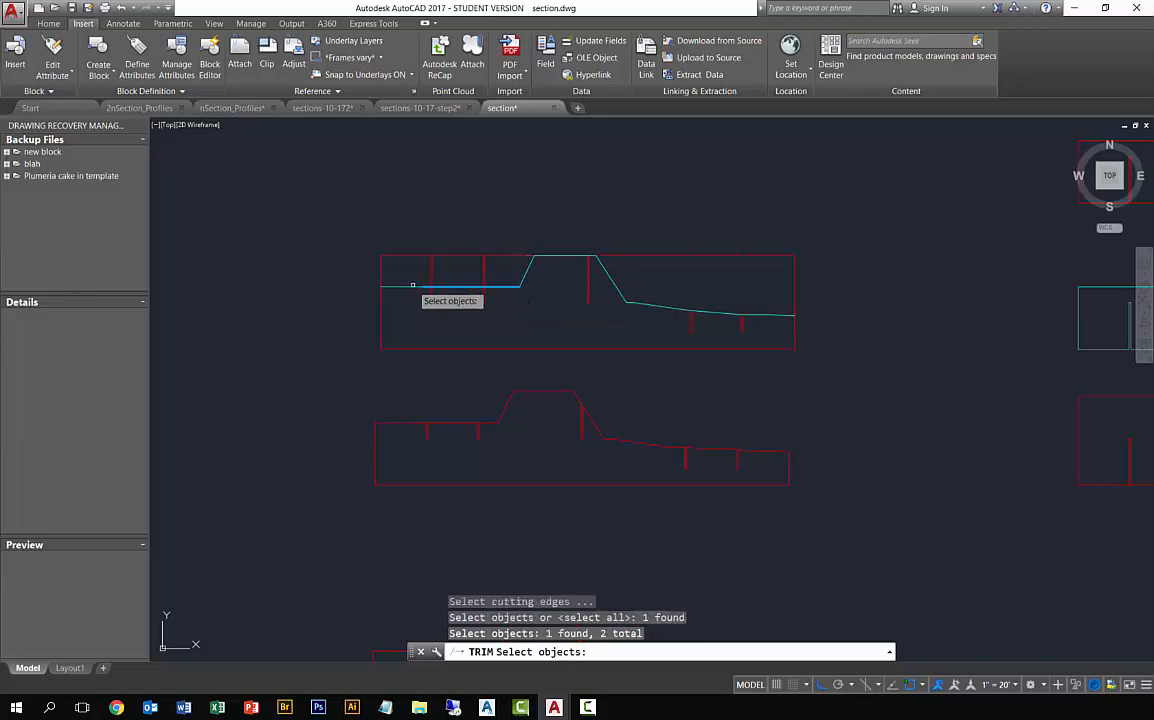
pyautogui.click(413, 287)
pyautogui.press('Return')
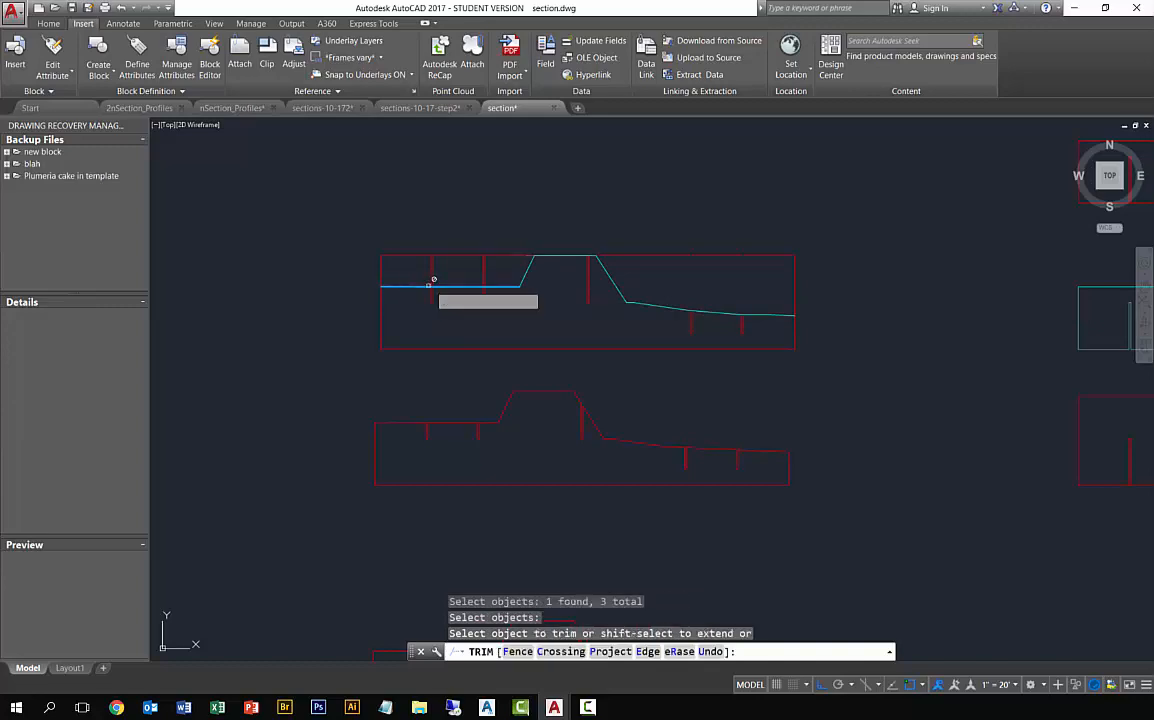
pyautogui.click(493, 276)
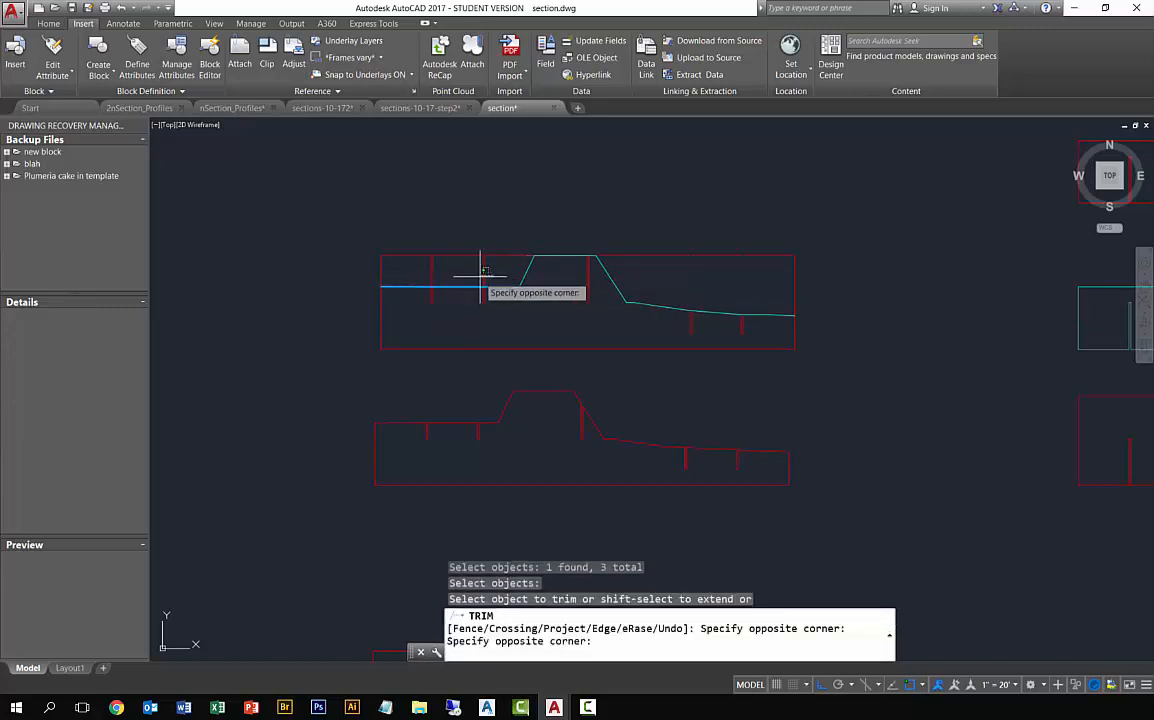
pyautogui.click(400, 241)
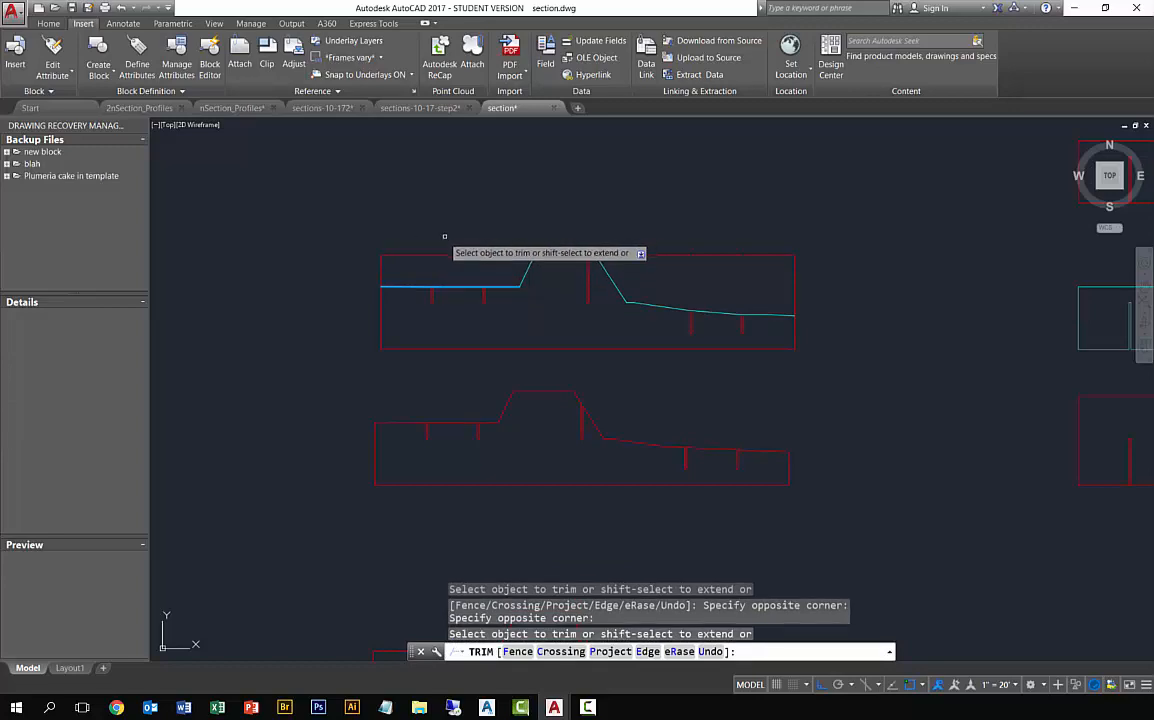
# Step: Trim the jig's left and right outer edges back to the ends of the cyan profile
pyautogui.press('Return')
pyautogui.press('Return')
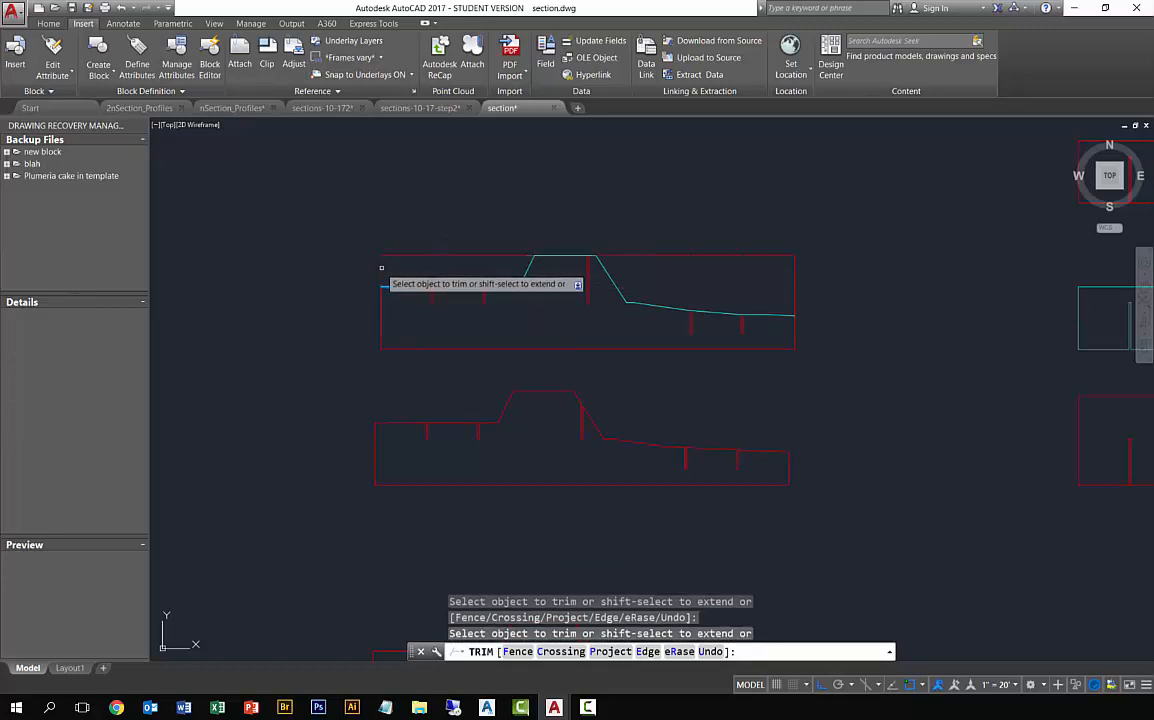
pyautogui.press('Return')
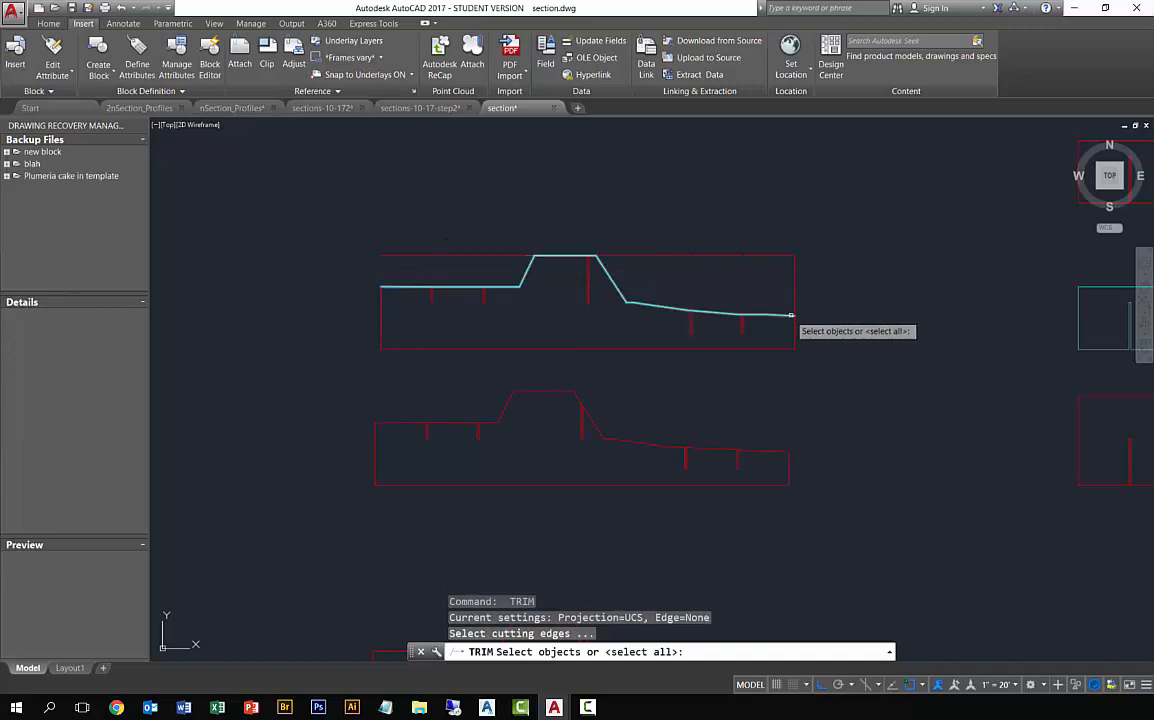
pyautogui.click(792, 315)
pyautogui.press('Return')
pyautogui.click(794, 309)
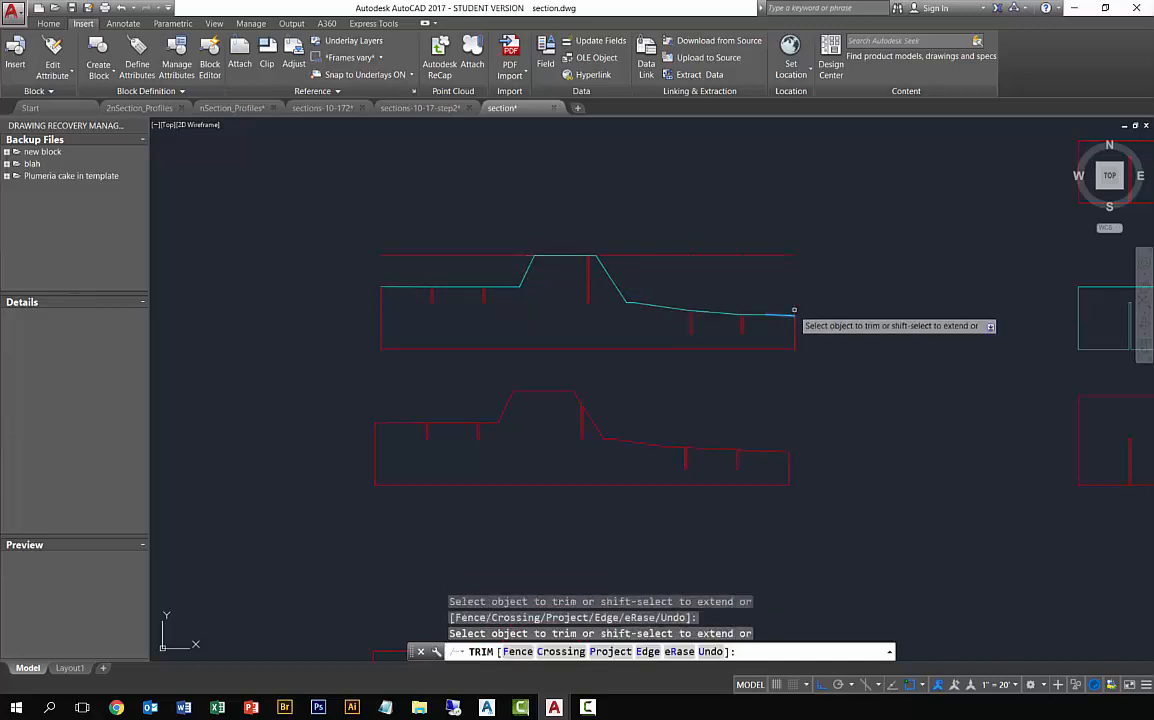
pyautogui.press('Return')
# Step: Erase the leftover pieces of the jig's top edge on both sides of the raised part of the profile
pyautogui.write('e')
pyautogui.press('Return')
pyautogui.click(801, 274)
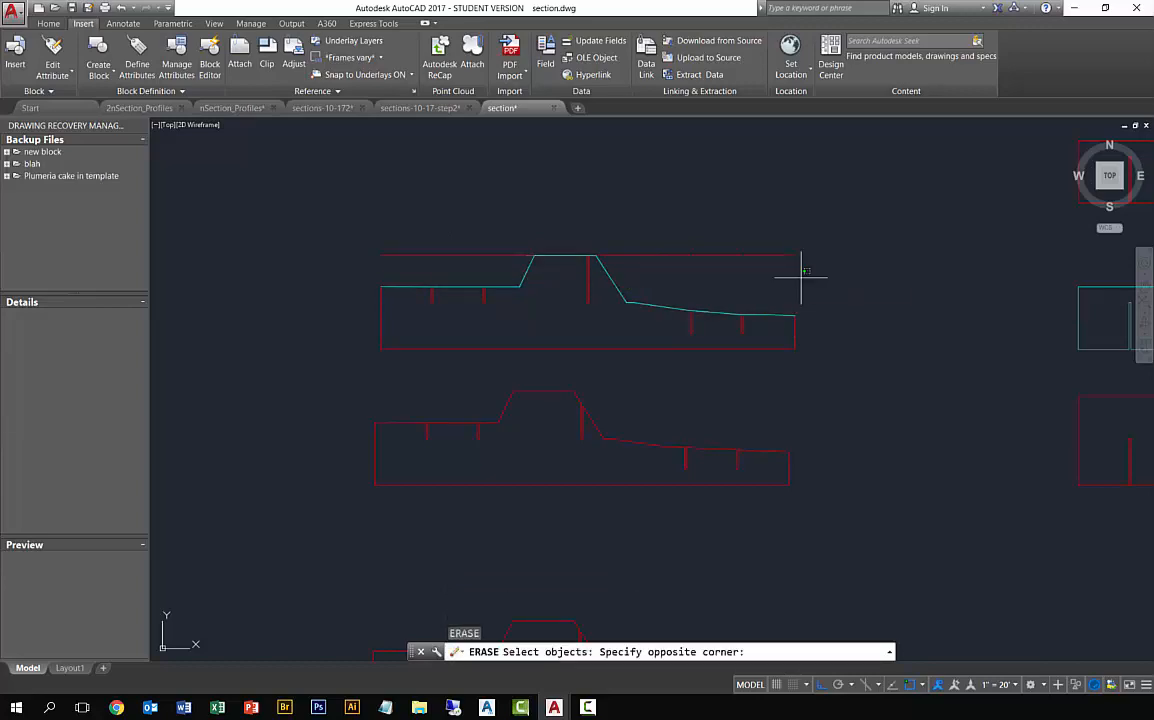
pyautogui.click(489, 232)
pyautogui.click(507, 262)
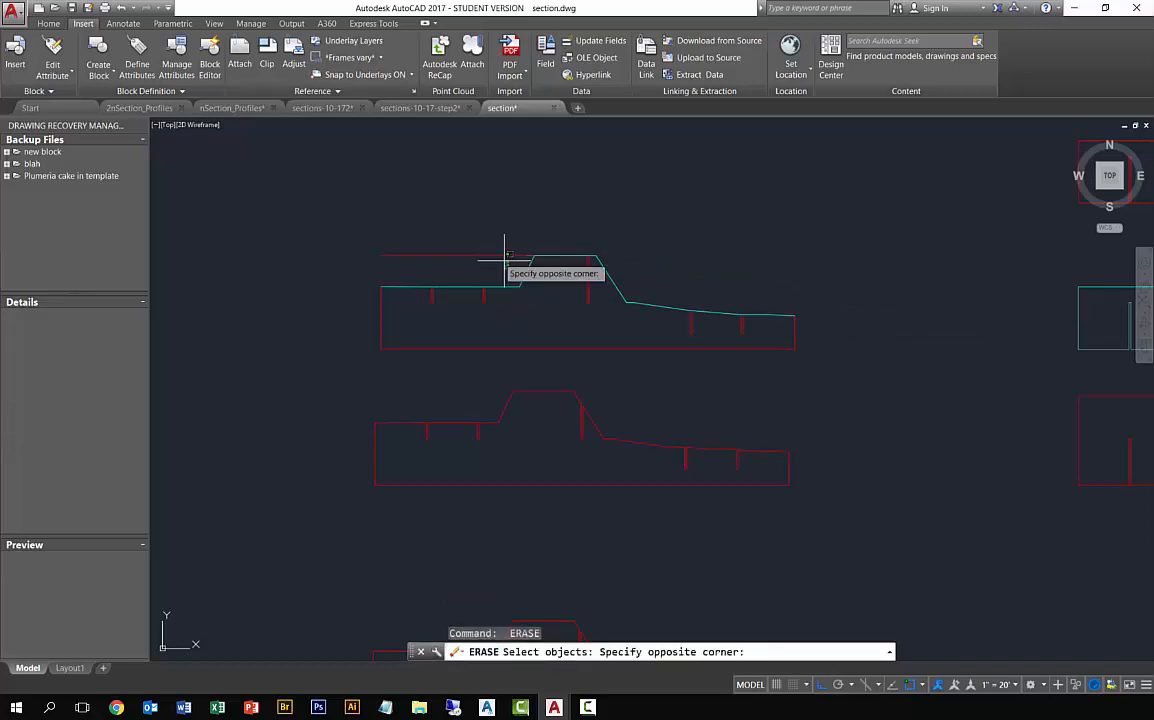
pyautogui.click(382, 225)
pyautogui.press('Return')
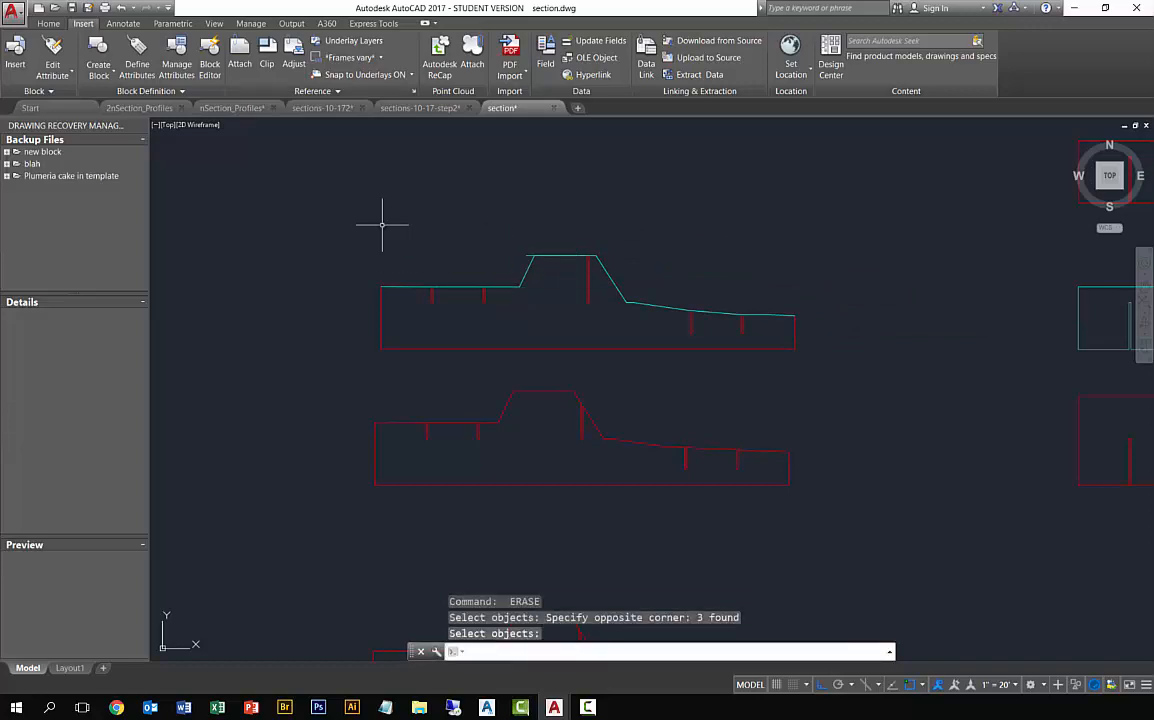
# Step: Erase the short leftover top-edge segment overhanging the left corner of the raised part of the profile
pyautogui.write('z')
pyautogui.press('Return')
pyautogui.write('w')
pyautogui.press('Return')
pyautogui.click(486, 216)
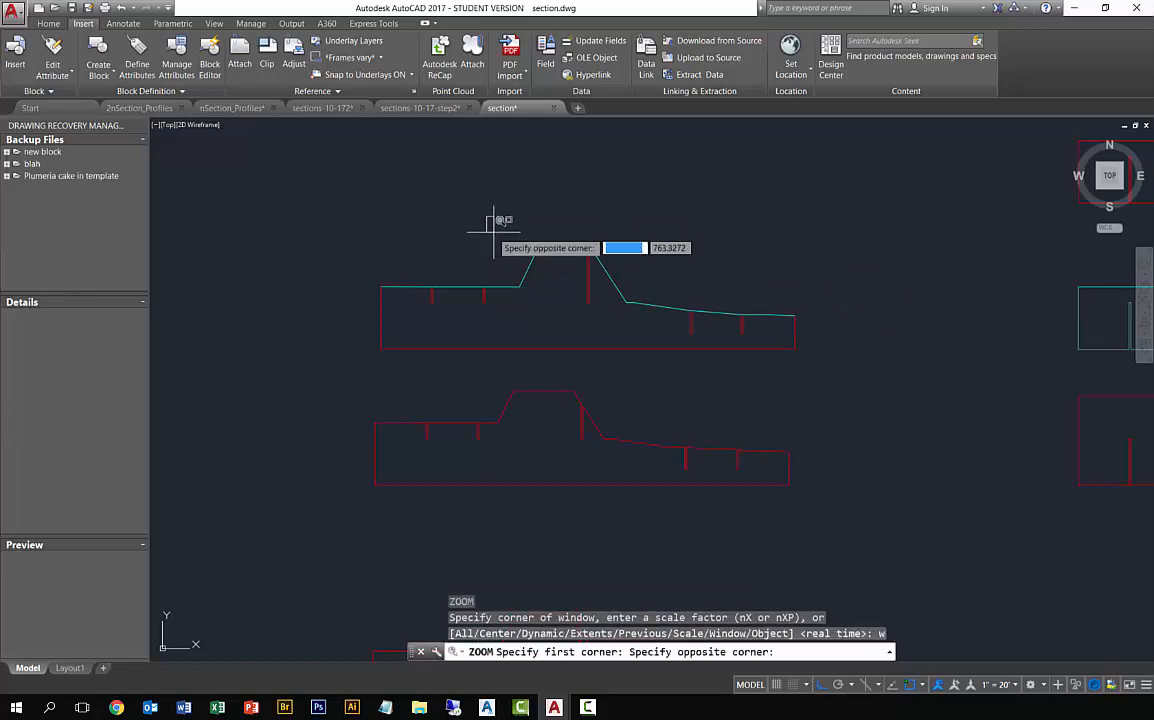
pyautogui.click(669, 323)
pyautogui.press('Escape')
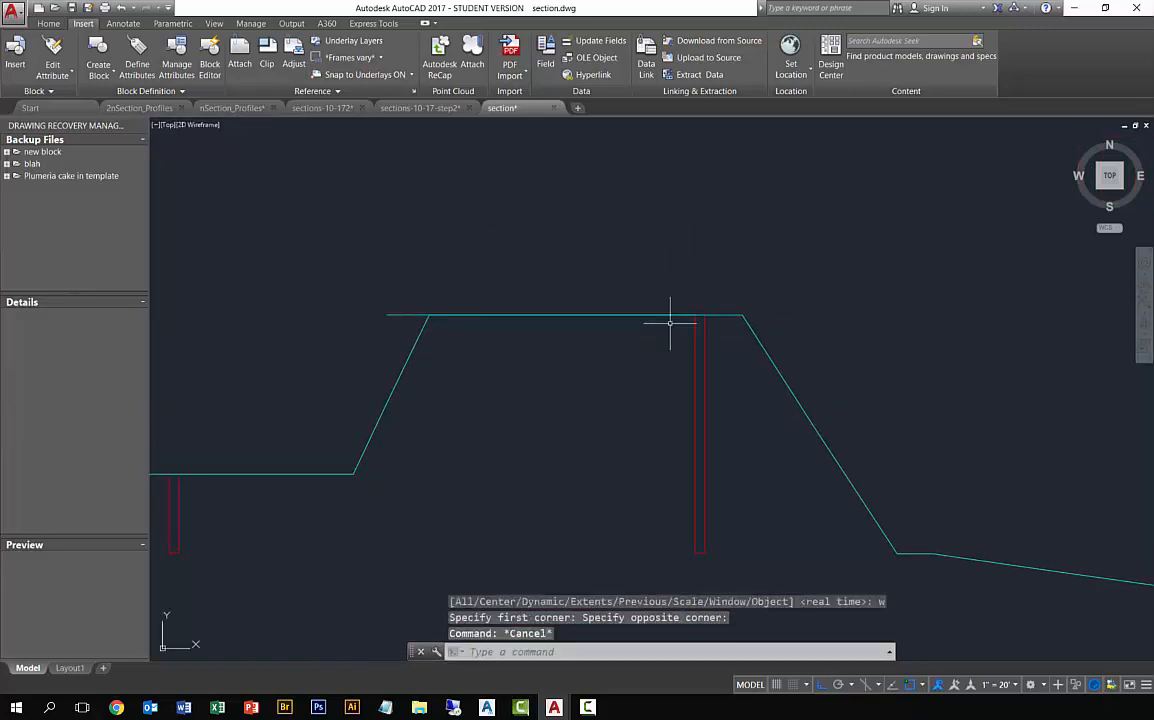
pyautogui.write('e')
pyautogui.press('Return')
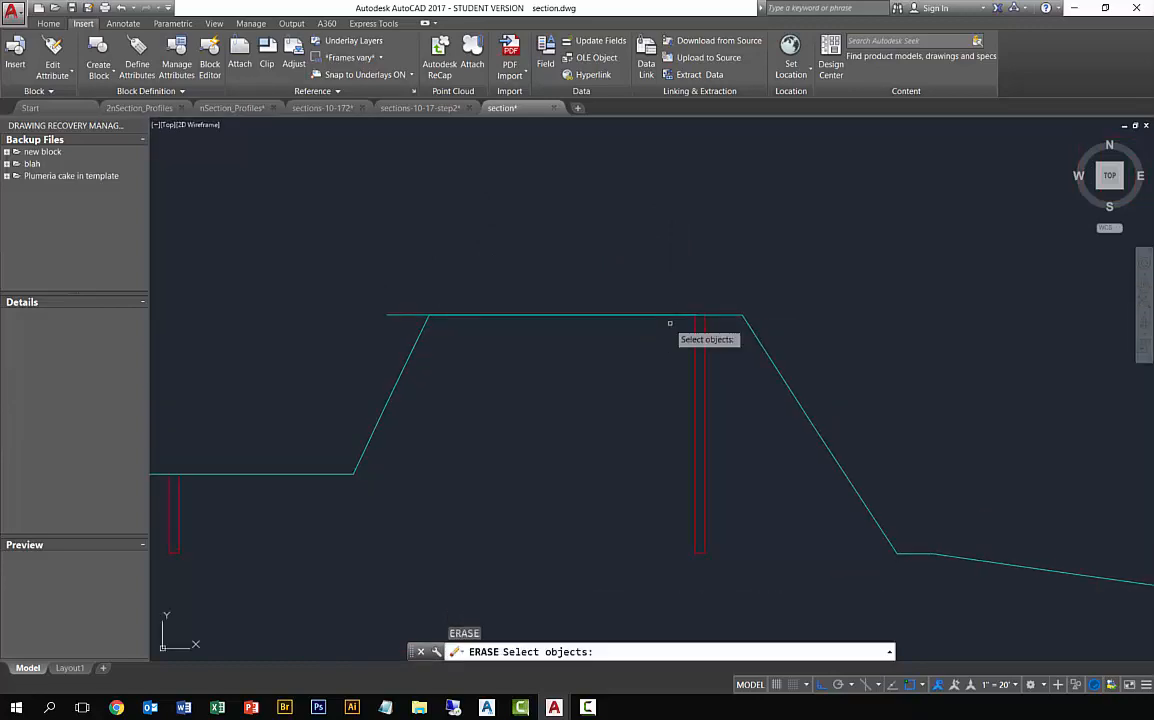
pyautogui.click(397, 313)
pyautogui.press('Return')
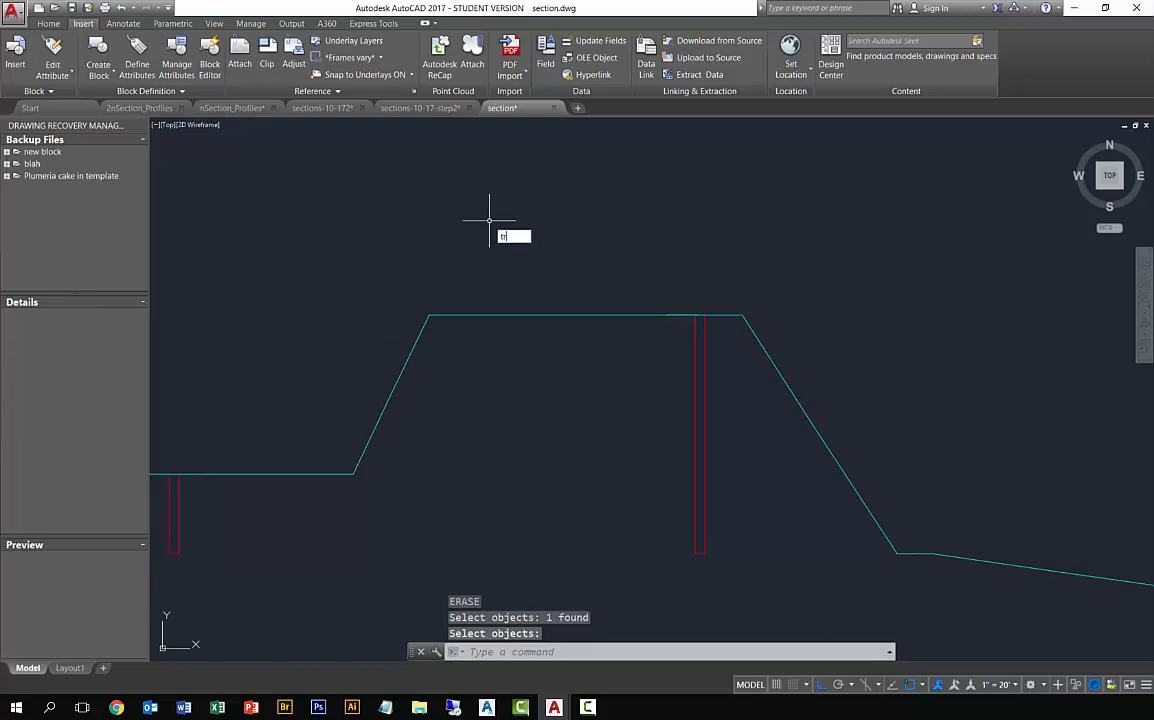
# Step: Try to trim the top edge of the raised profile between the tall notch's sides, with the notch lines and top edge as cutting edges
pyautogui.press('Return')
pyautogui.click(712, 332)
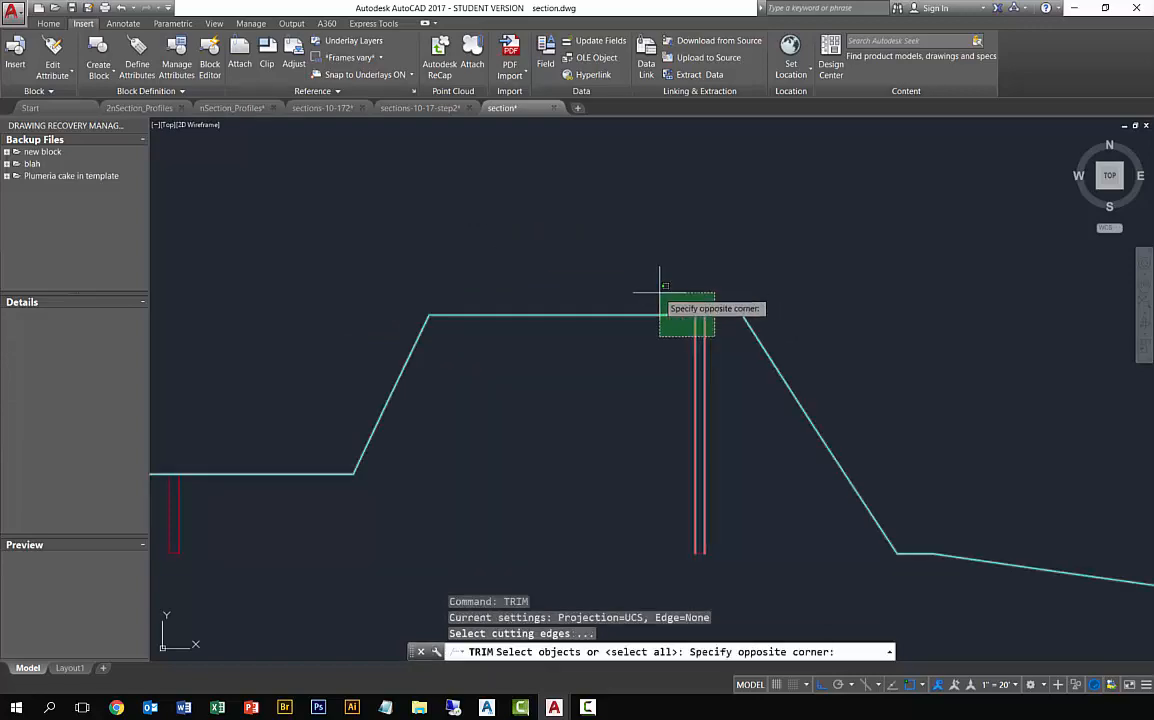
pyautogui.click(661, 294)
pyautogui.press('Return')
pyautogui.click(700, 316)
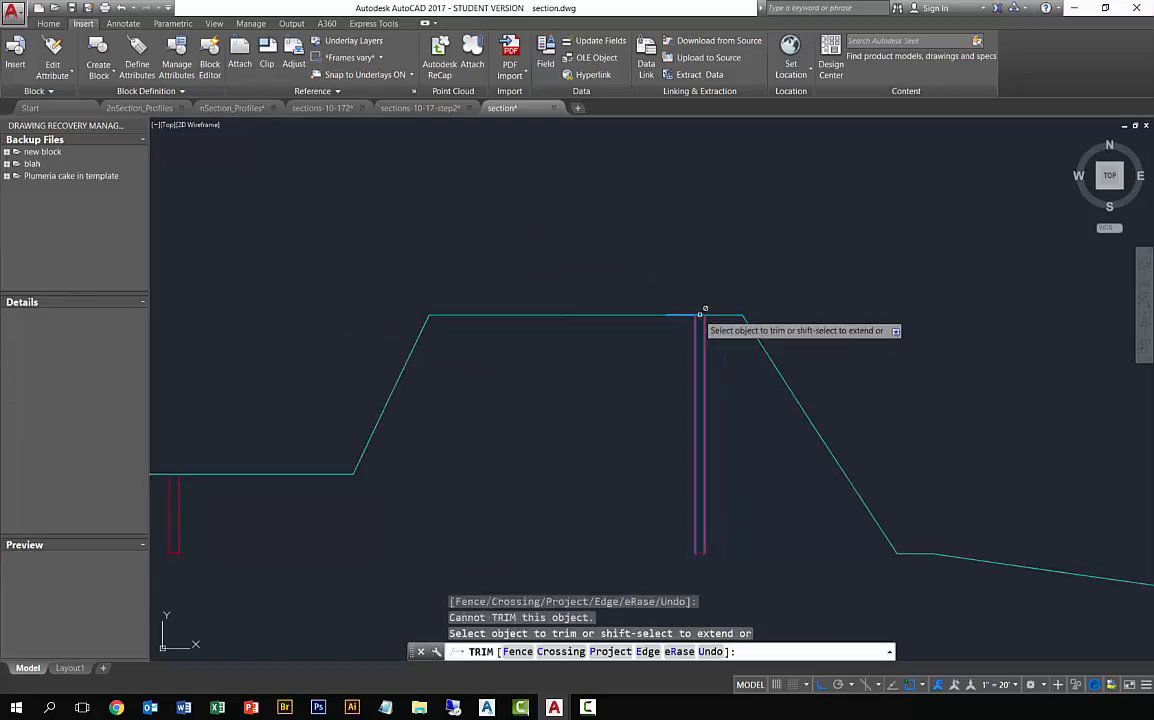
pyautogui.click(699, 314)
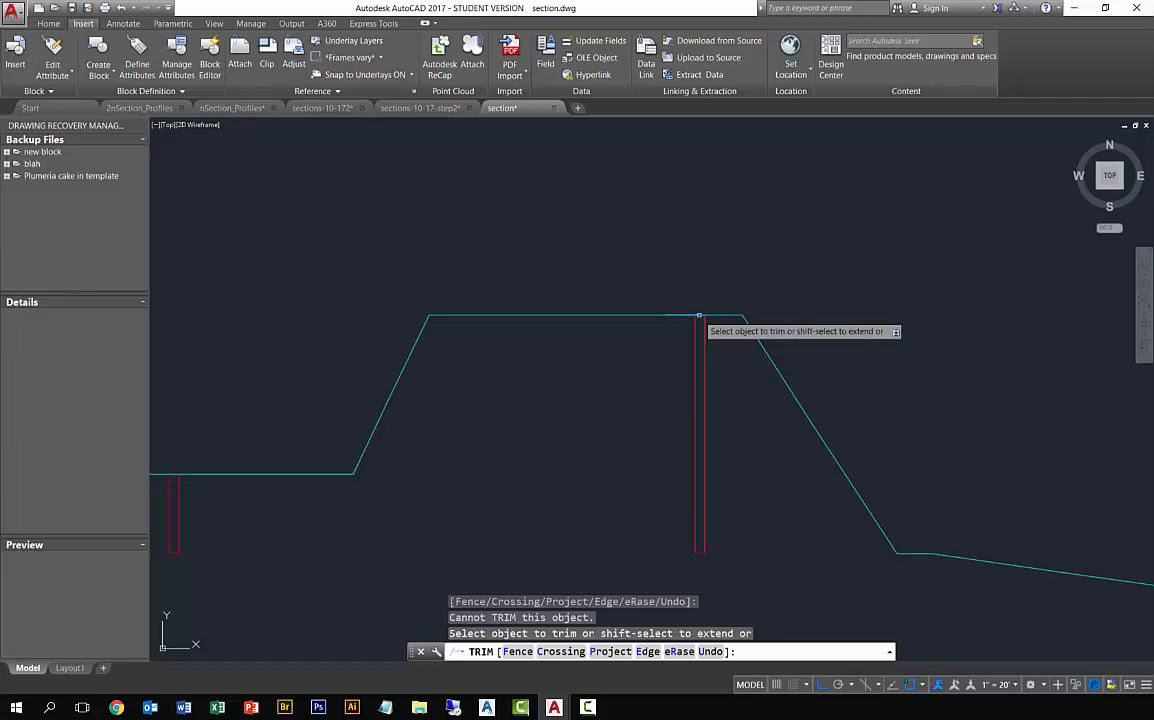
pyautogui.scroll(5, 698, 313)
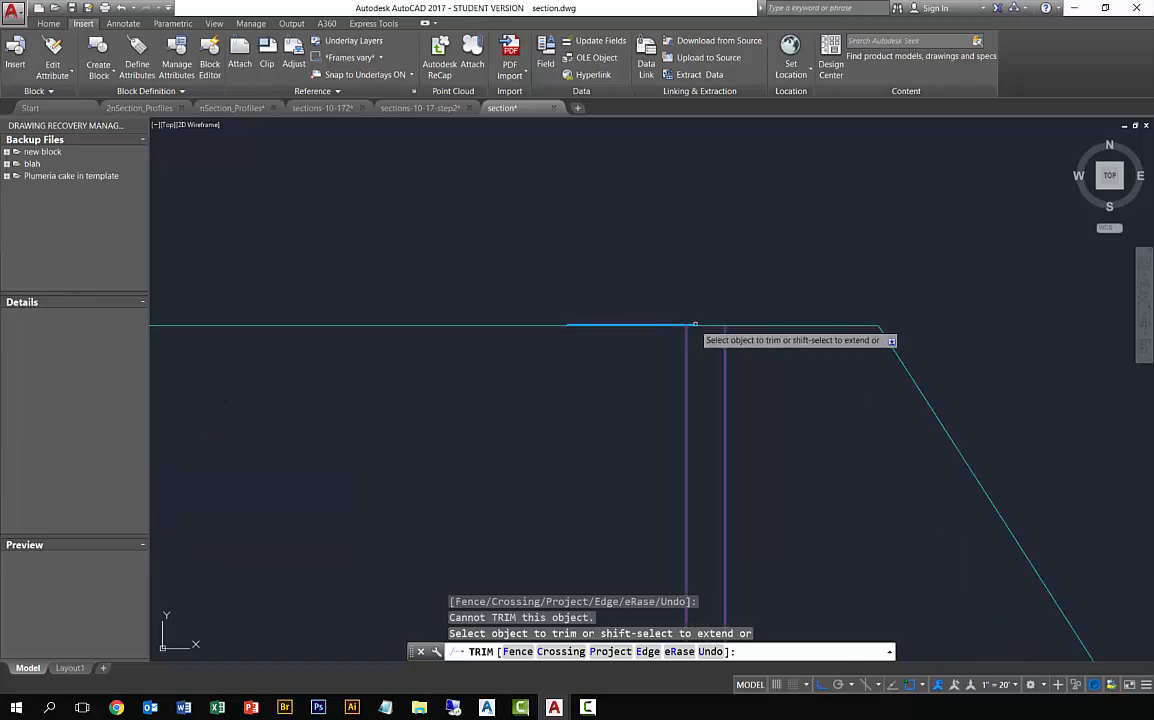
pyautogui.click(690, 323)
pyautogui.press('Return')
pyautogui.press('Return')
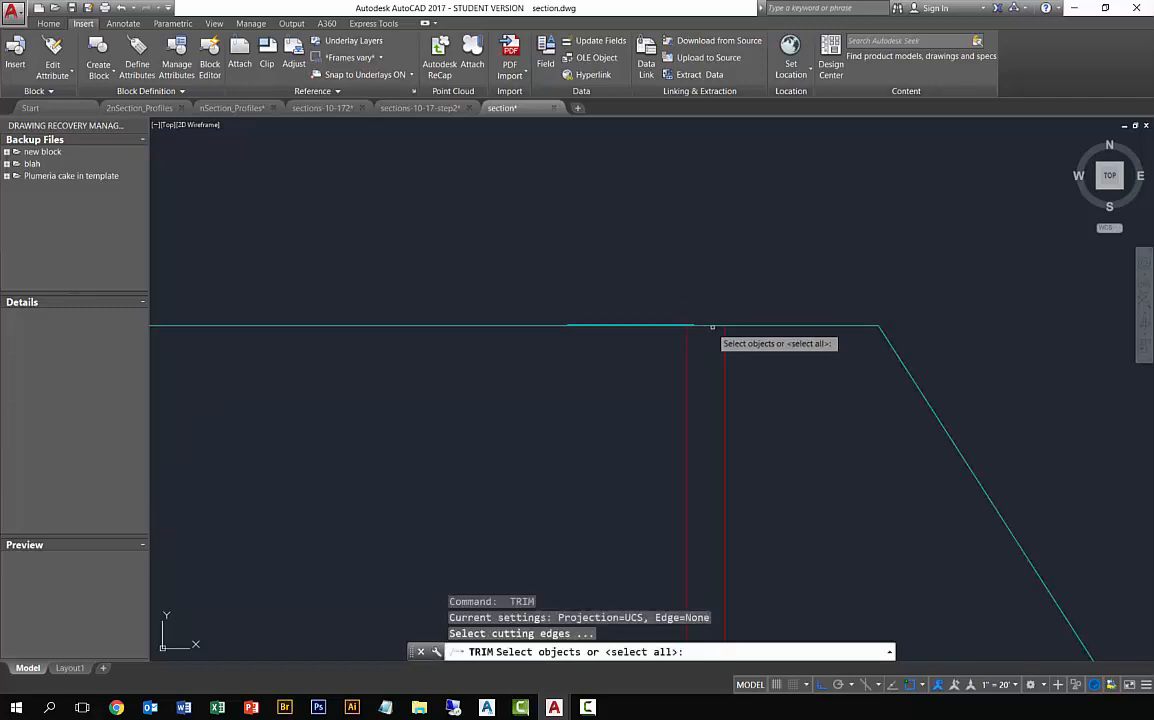
pyautogui.click(713, 325)
pyautogui.press('Return')
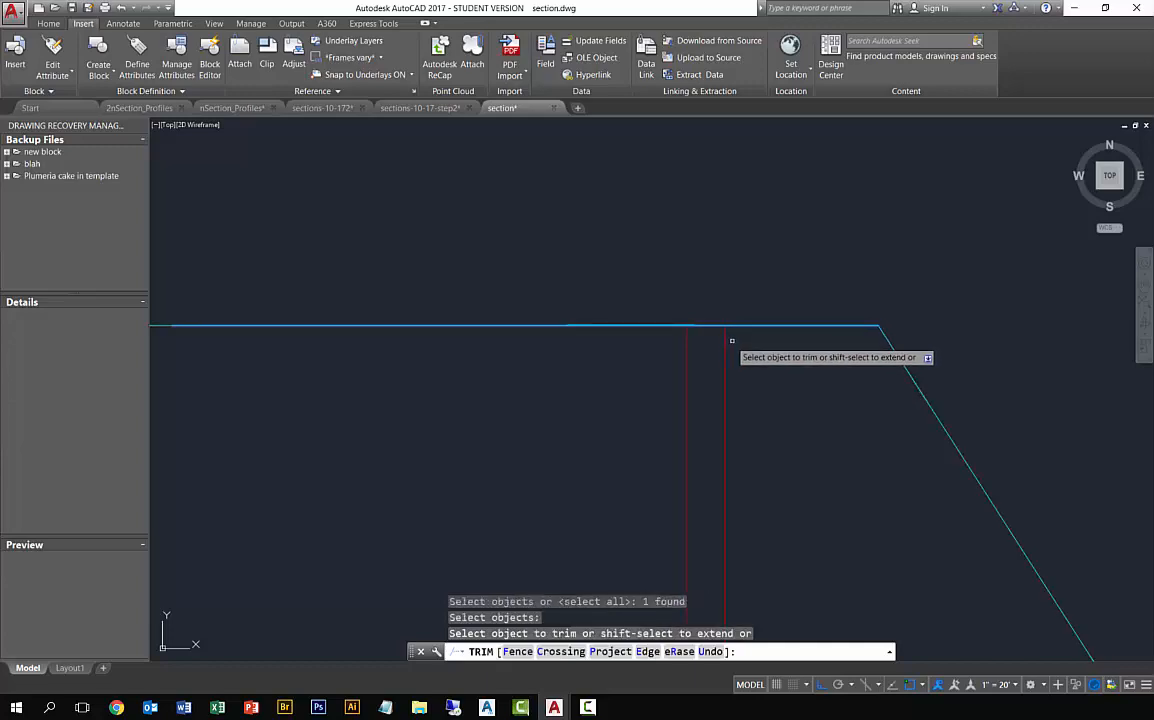
pyautogui.click(732, 339)
pyautogui.press('Escape')
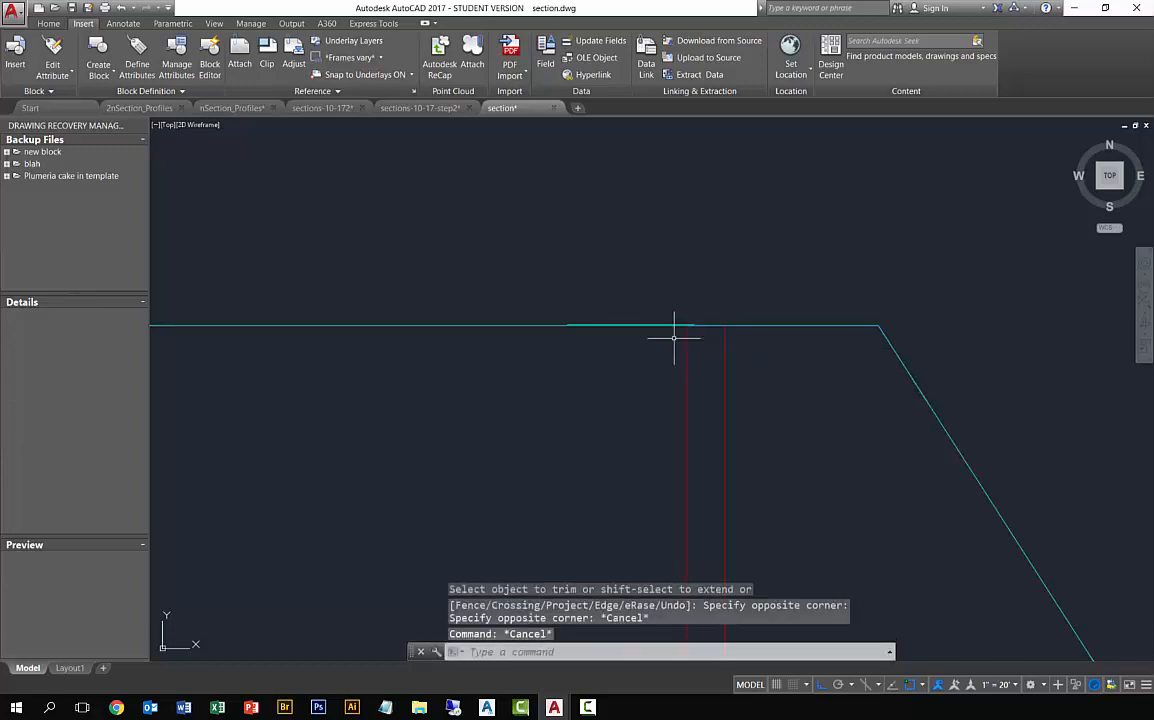
# Step: Trim the raised profile's top edge across the tall notch, using the notch's sides and the overlapping top lines as cutting edges
pyautogui.press('Return')
pyautogui.click(765, 353)
pyautogui.click(652, 307)
pyautogui.press('Return')
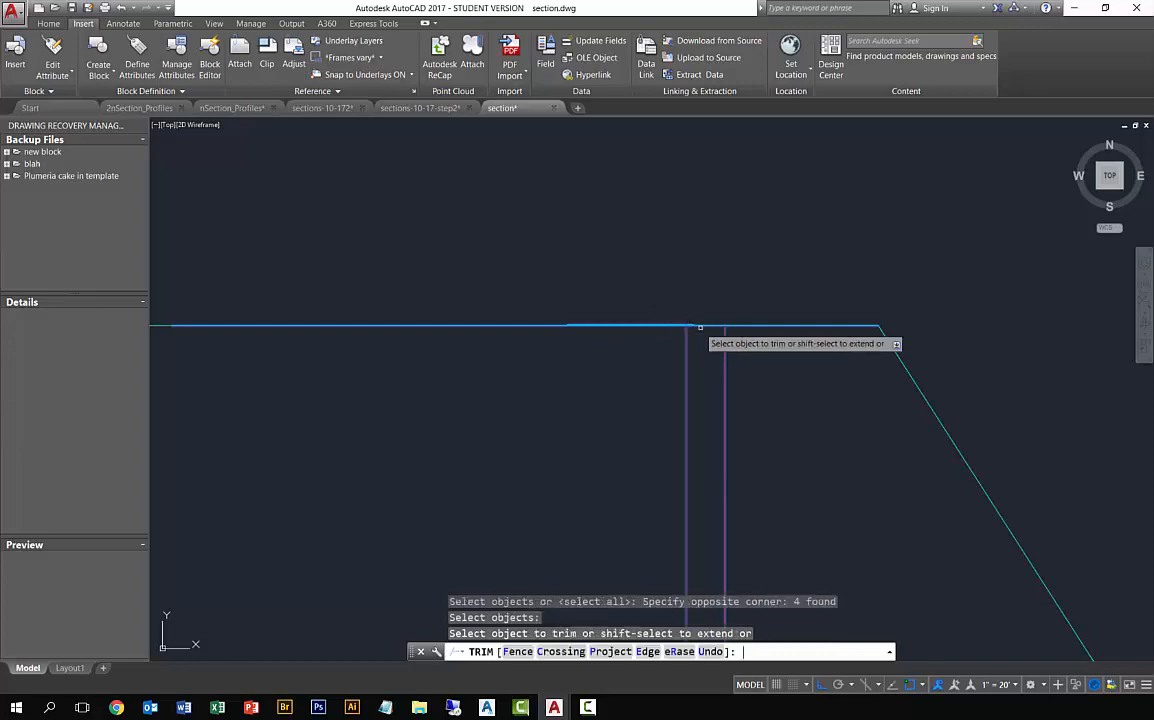
pyautogui.click(711, 324)
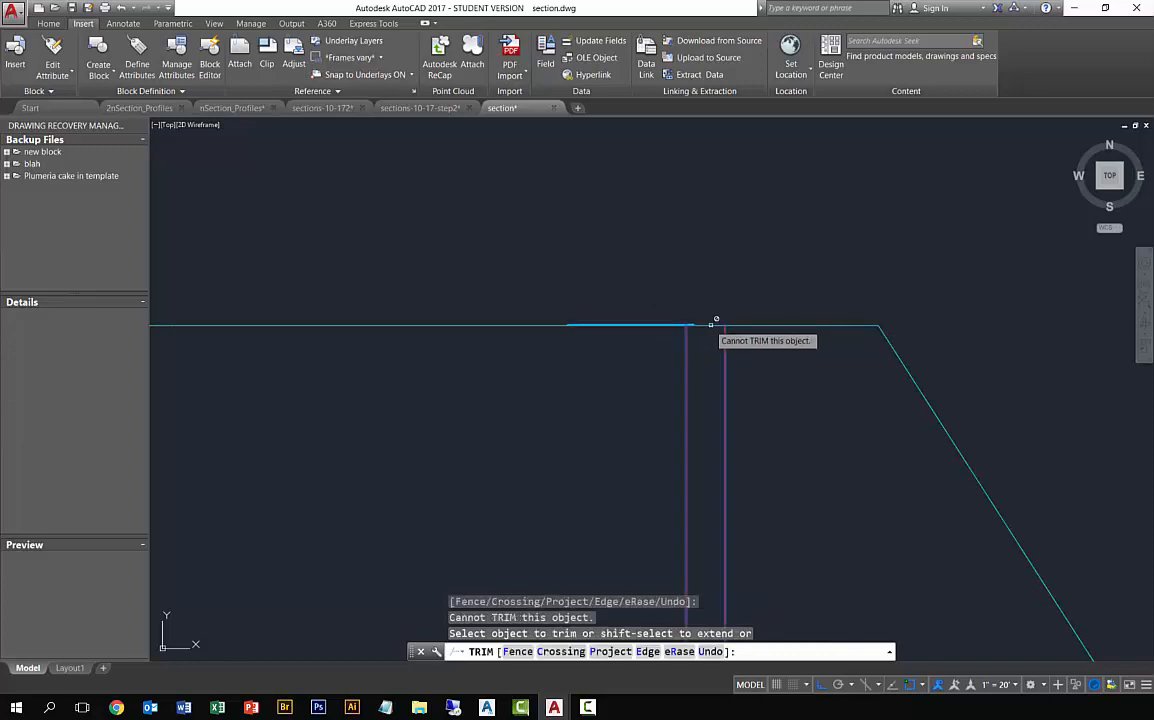
pyautogui.press('Escape')
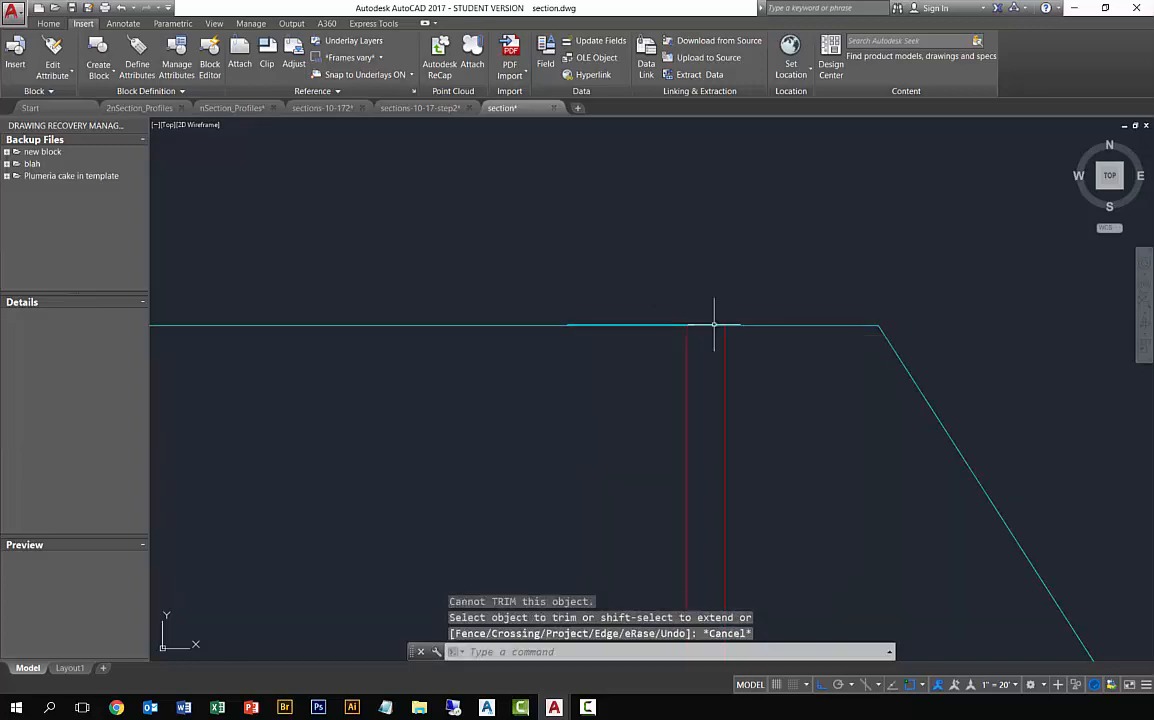
# Step: Trim the flat profile line across the openings of the two left-hand notches, using the notch sides as cutting edges
pyautogui.middleClick(234, 340)
pyautogui.middleClick(234, 340)
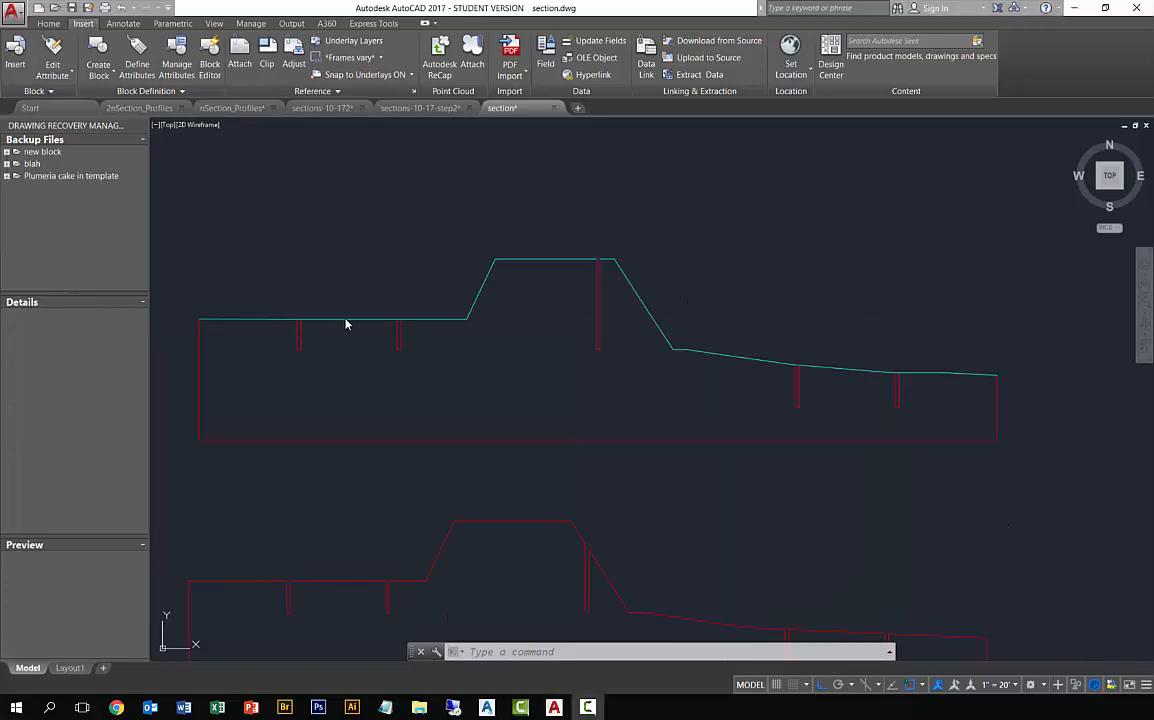
pyautogui.scroll(5, 330, 335)
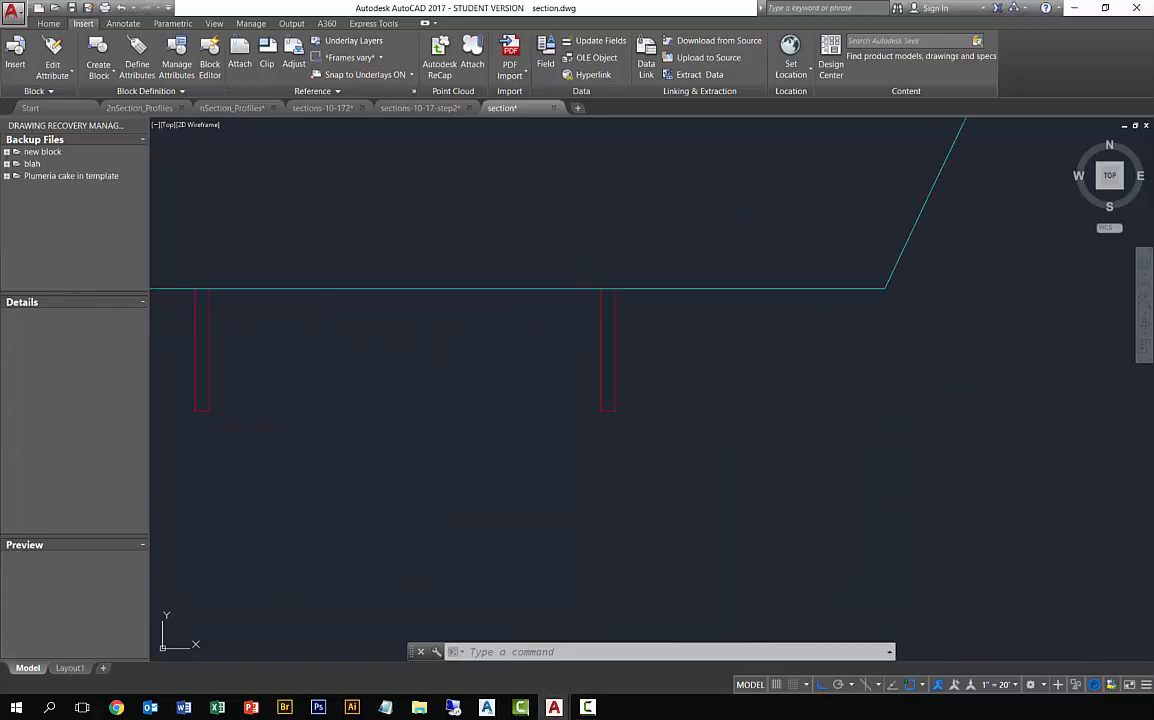
pyautogui.scroll(2, 500, 345)
pyautogui.scroll(-2, 500, 345)
pyautogui.moveTo(500, 345); pyautogui.dragTo(664, 353, button='middle')
pyautogui.press('Escape')
pyautogui.press('Escape')
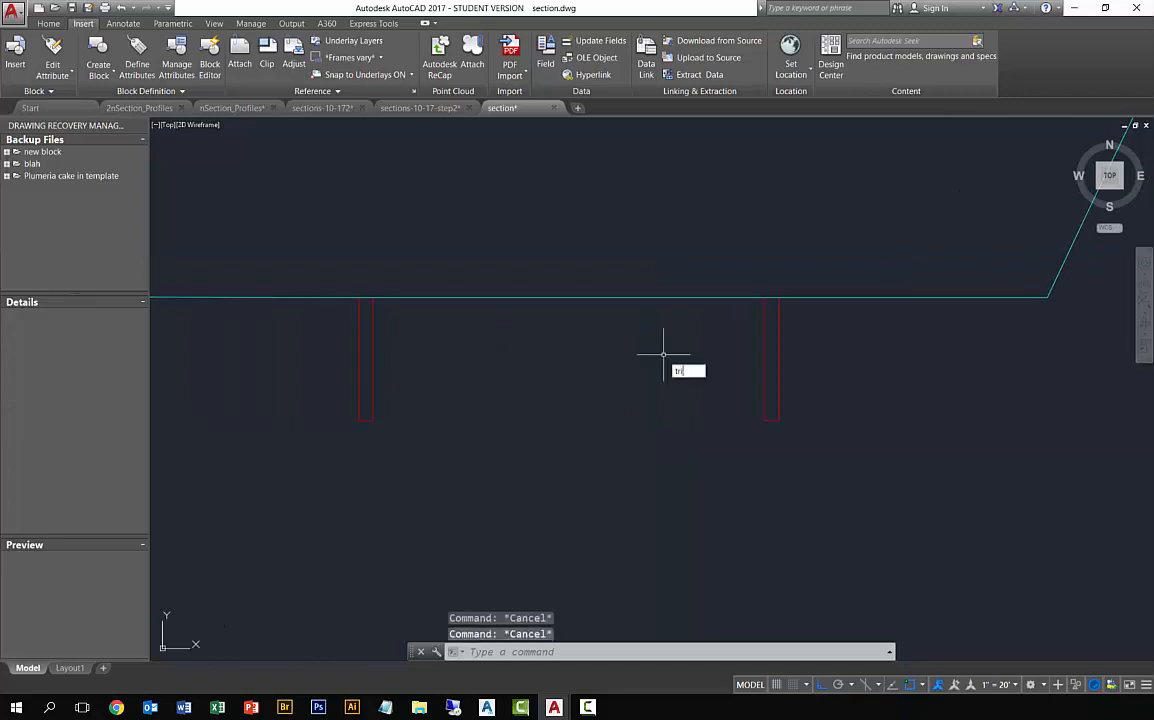
pyautogui.press('Return')
pyautogui.click(809, 359)
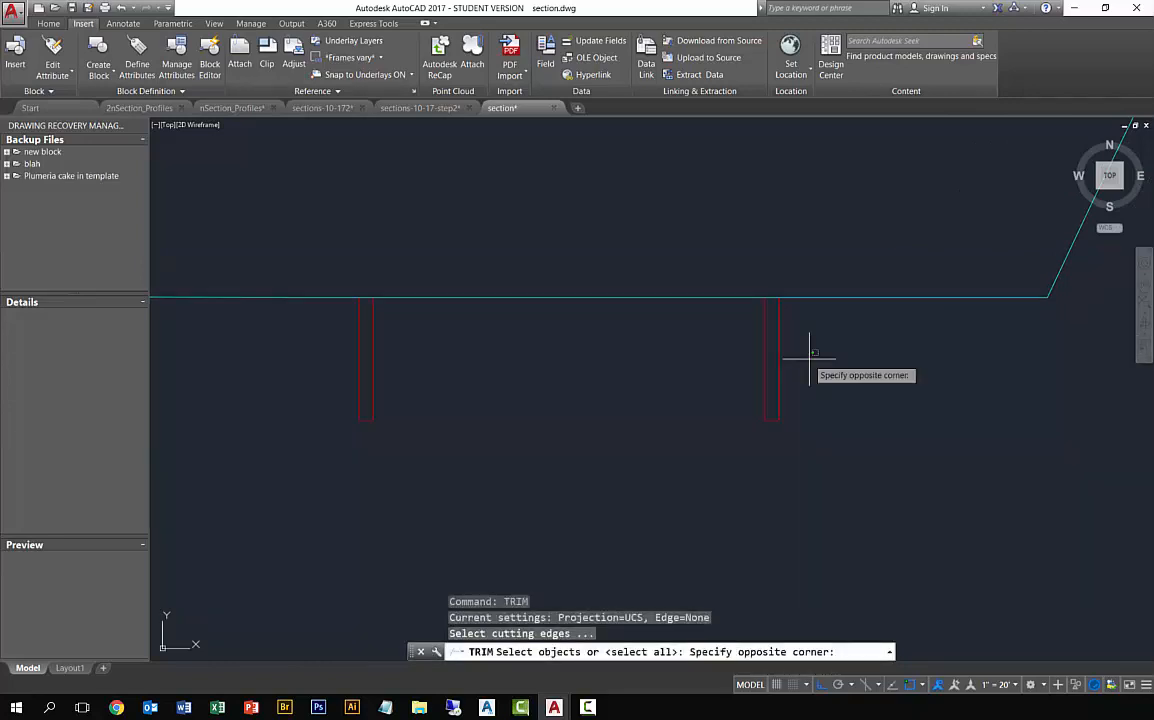
pyautogui.click(428, 298)
pyautogui.press('Return')
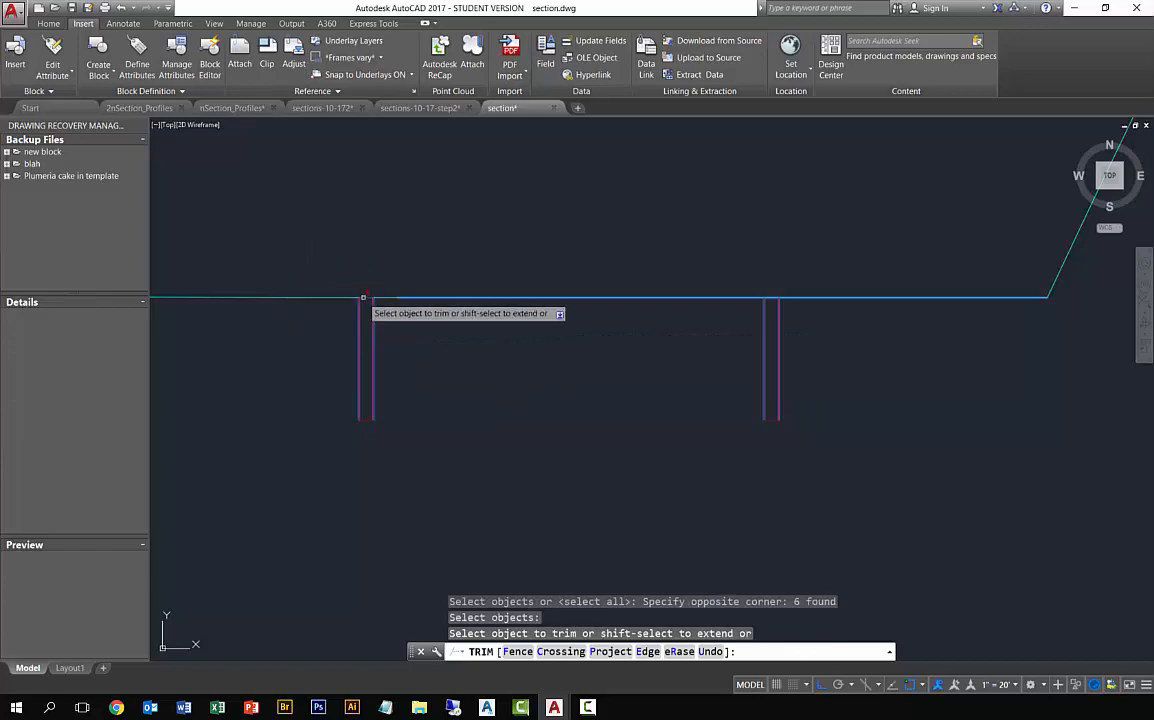
pyautogui.click(367, 298)
pyautogui.click(771, 298)
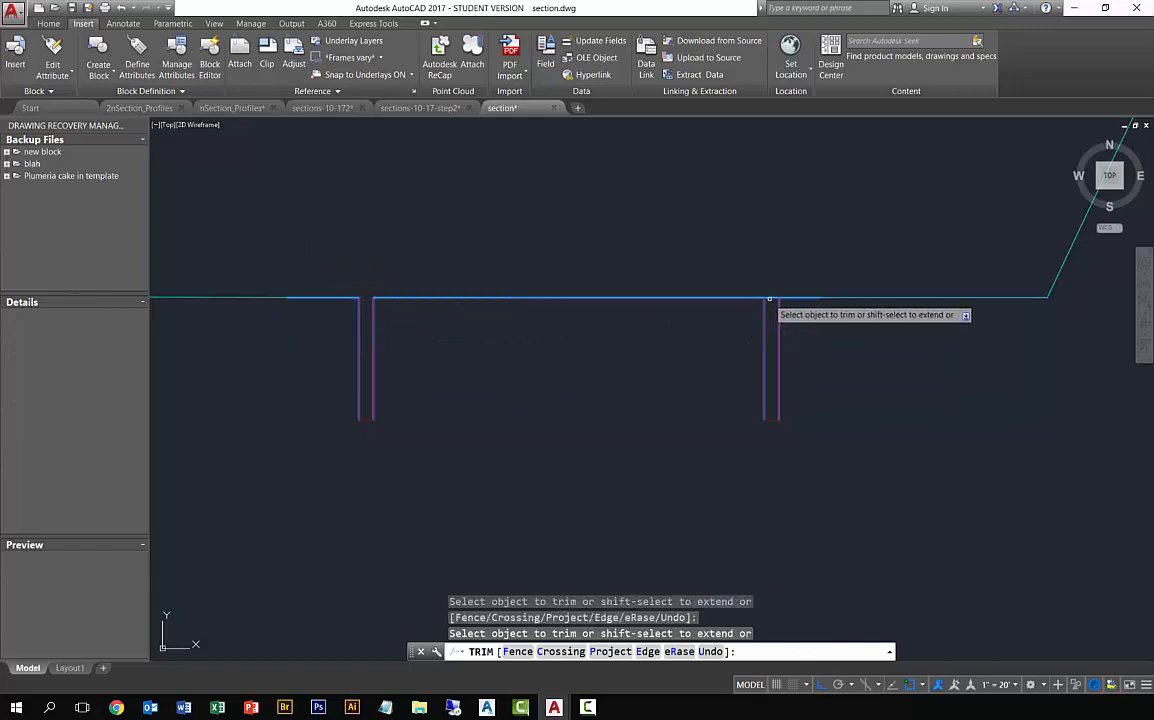
pyautogui.press('Return')
# Step: Trim the gently sloping profile across the openings of the two right-hand notches, using the notch sides as cutting edges
pyautogui.scroll(-3, 657, 327)
pyautogui.moveTo(657, 327)
pyautogui.mouseDown(button='middle')
pyautogui.moveTo(538, 370)
pyautogui.moveTo(260, 368)
pyautogui.mouseUp(button='middle')
pyautogui.scroll(5, 791, 399)
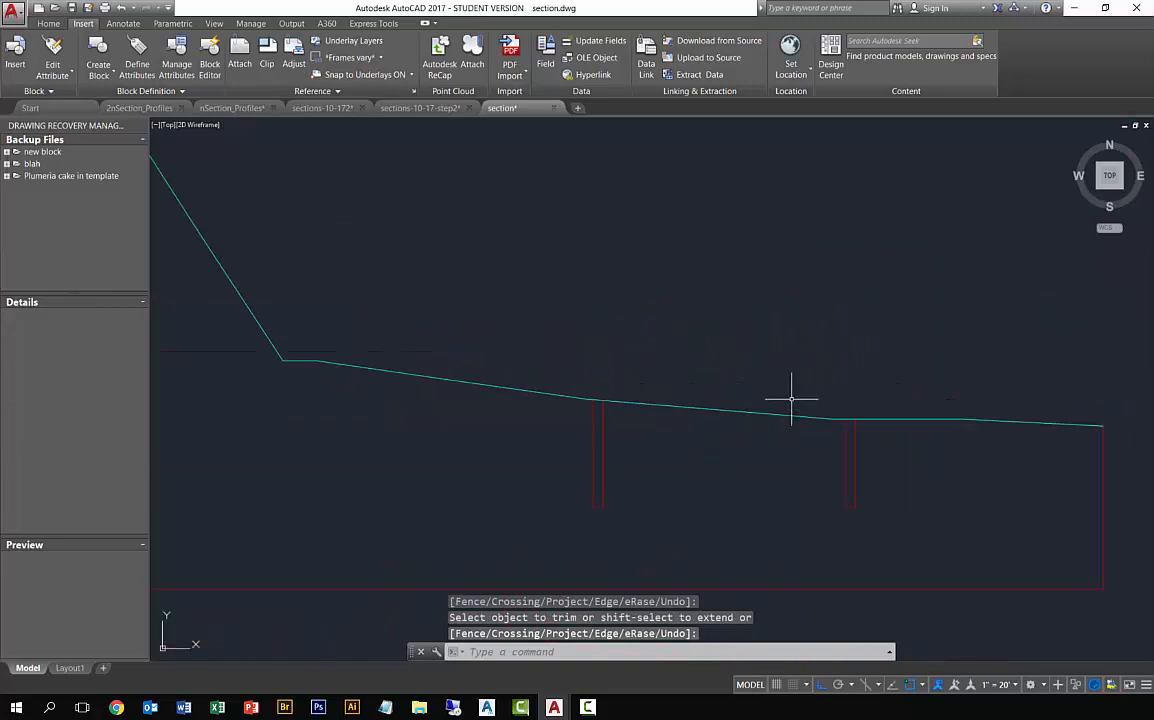
pyautogui.moveTo(791, 399); pyautogui.dragTo(672, 345, button='middle')
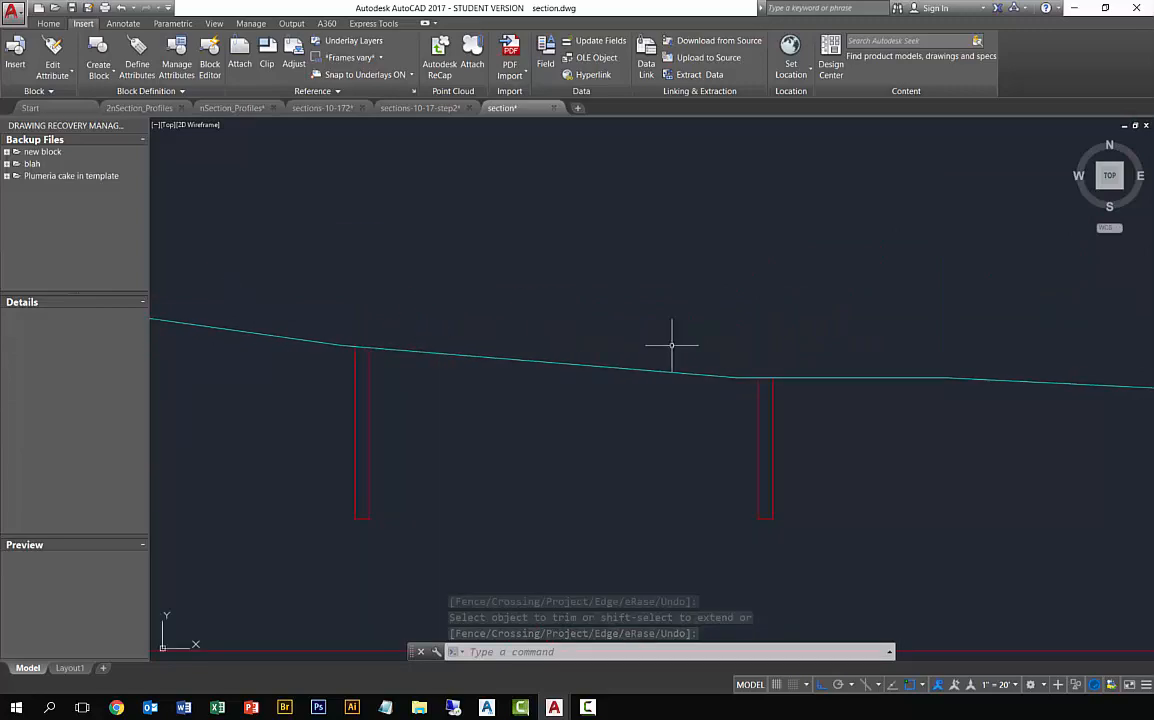
pyautogui.press('Escape')
pyautogui.write('trim')
pyautogui.press('Return')
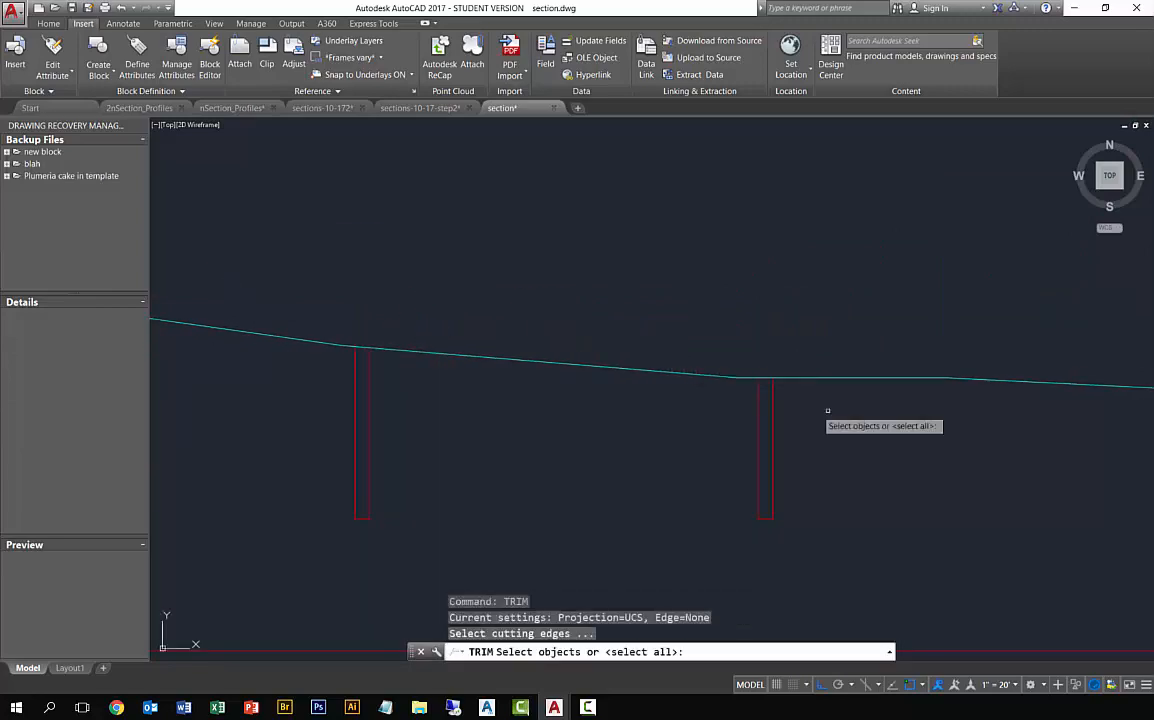
pyautogui.click(858, 411)
pyautogui.click(294, 312)
pyautogui.press('Return')
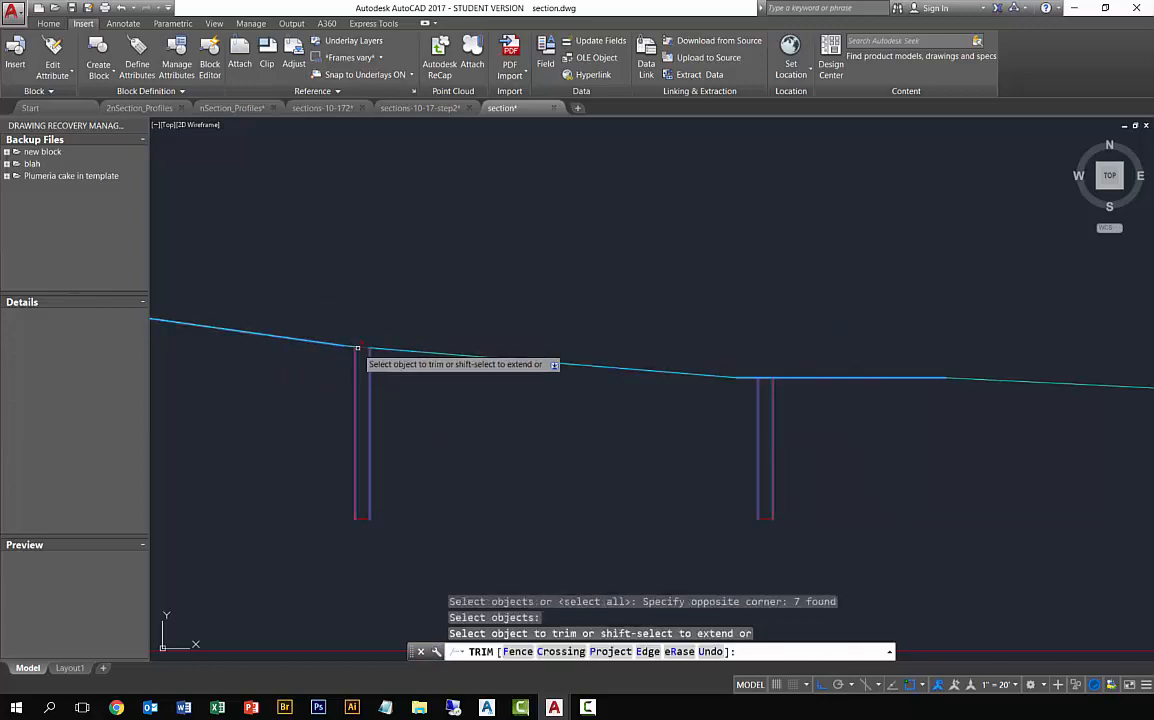
pyautogui.click(362, 348)
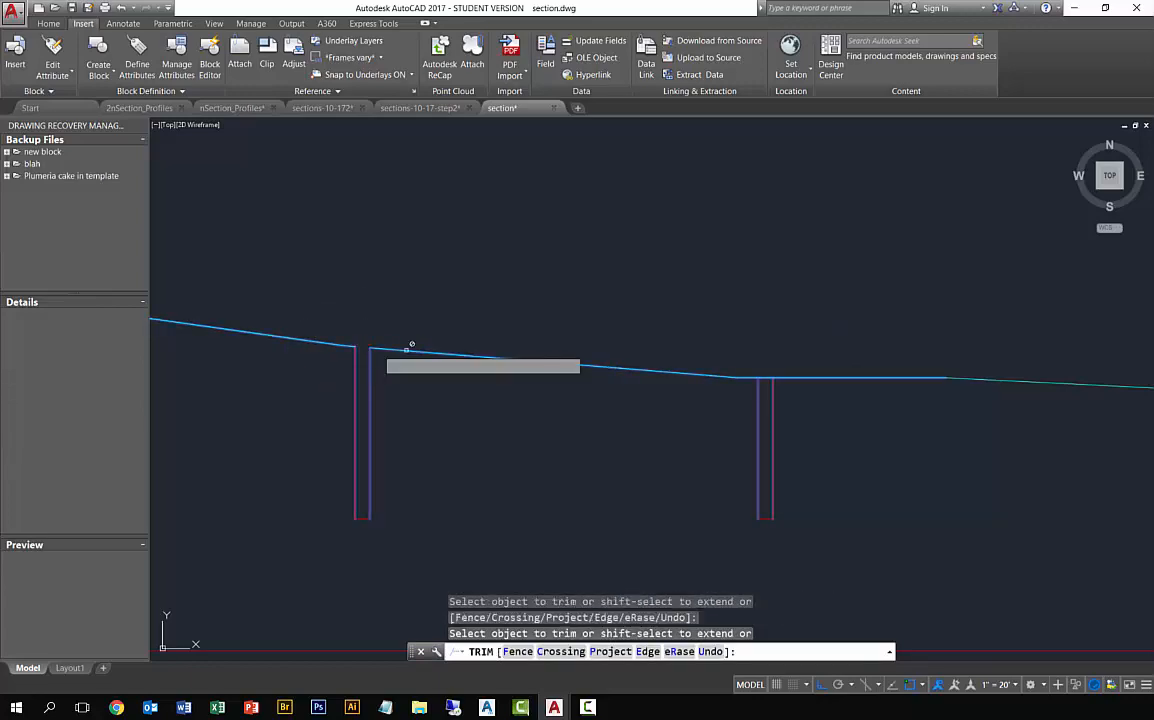
pyautogui.click(763, 362)
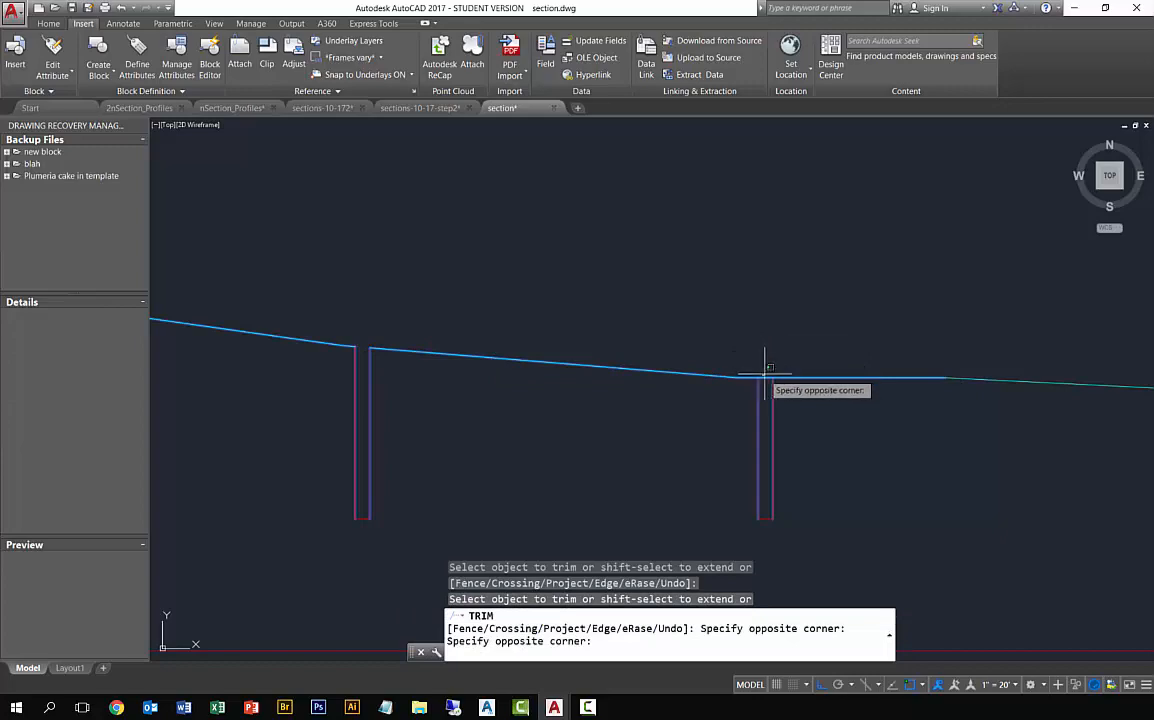
pyautogui.click(766, 381)
pyautogui.press('Return')
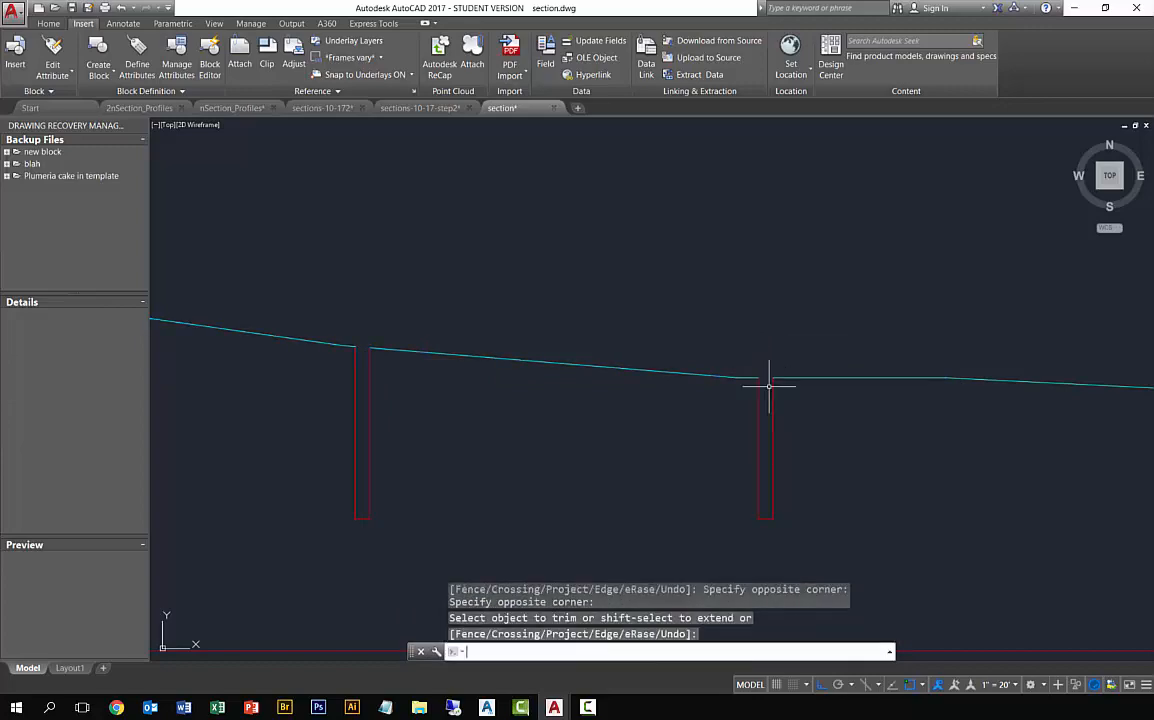
# Step: Join the left edge of the trimmed section with all its other profile, notch and base lines
pyautogui.scroll(-5, 767, 386)
pyautogui.scroll(5, 843, 378)
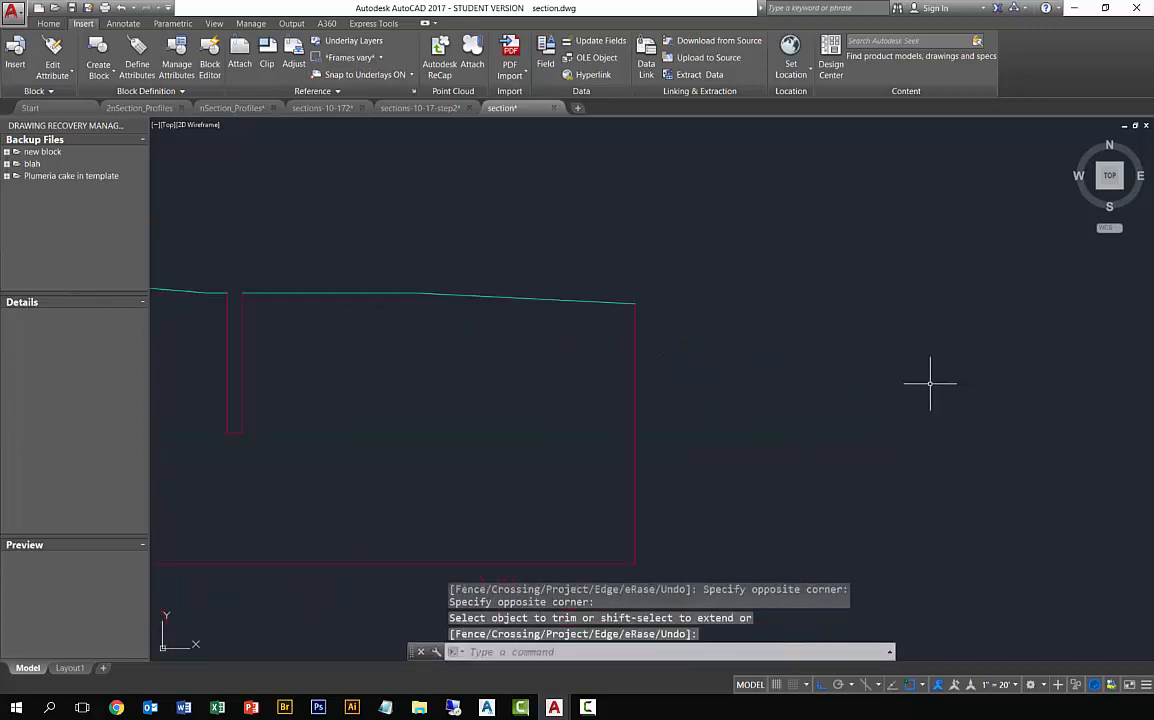
pyautogui.scroll(-3, 930, 383)
pyautogui.scroll(-5, 726, 378)
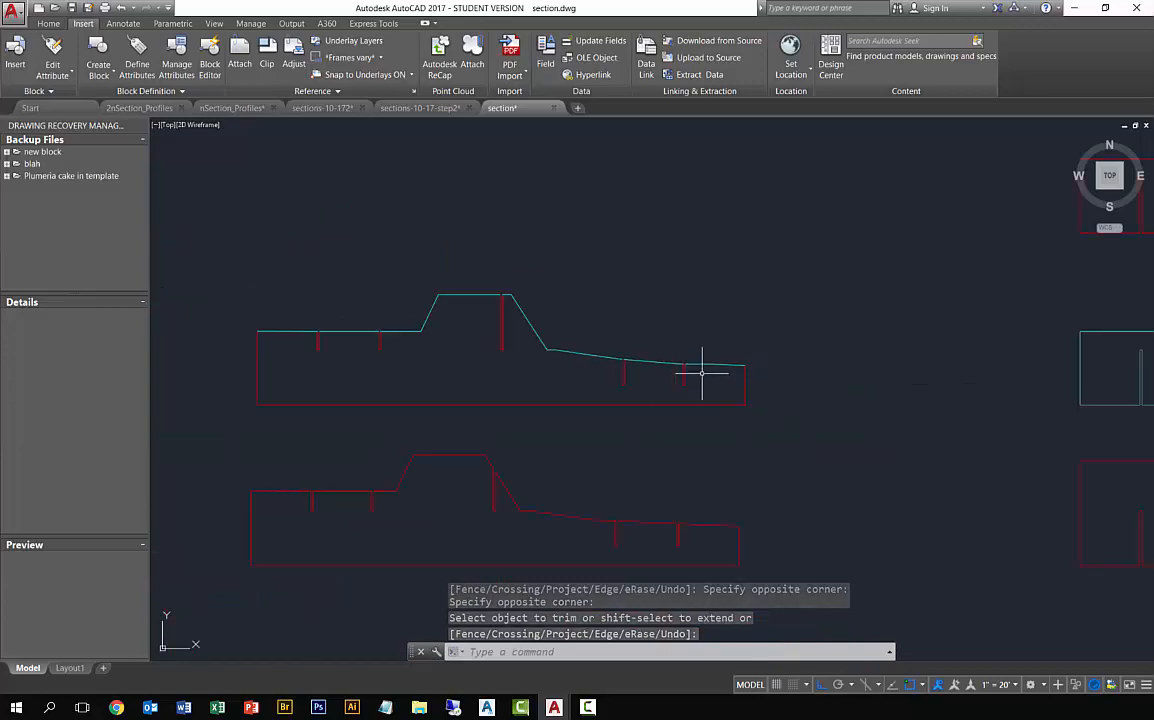
pyautogui.moveTo(701, 376); pyautogui.dragTo(770, 371, button='middle')
pyautogui.press('Escape')
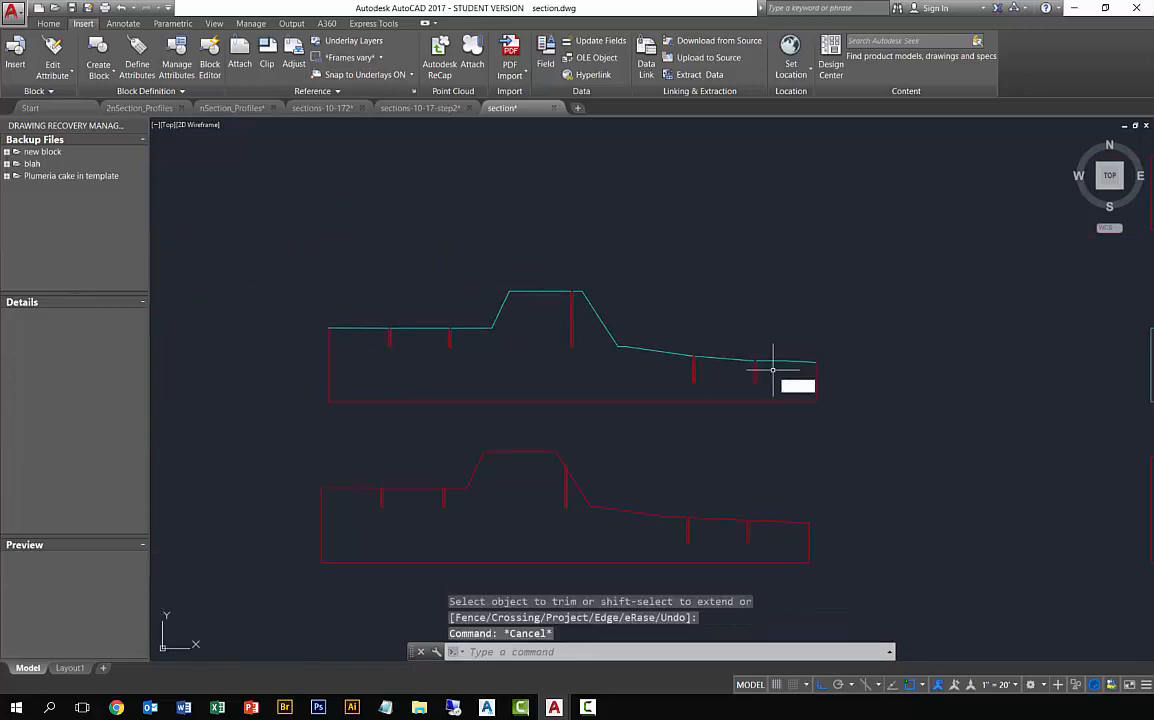
pyautogui.write('join')
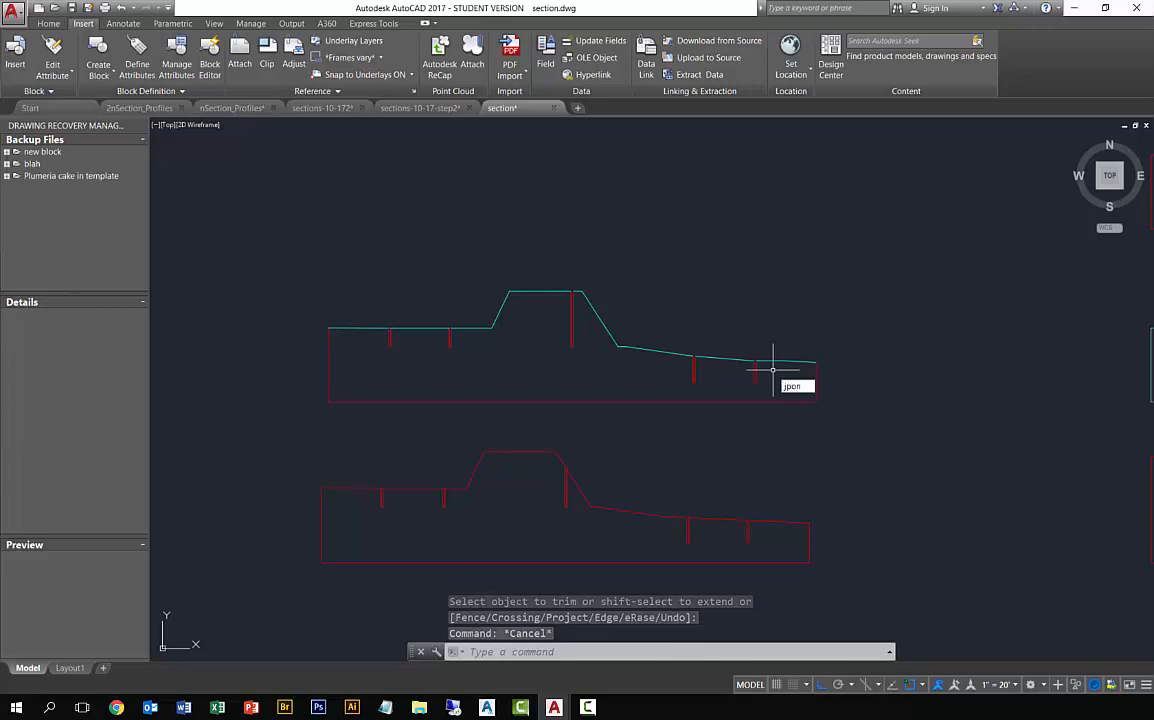
pyautogui.press('BackSpace')
pyautogui.press('BackSpace')
pyautogui.press('BackSpace')
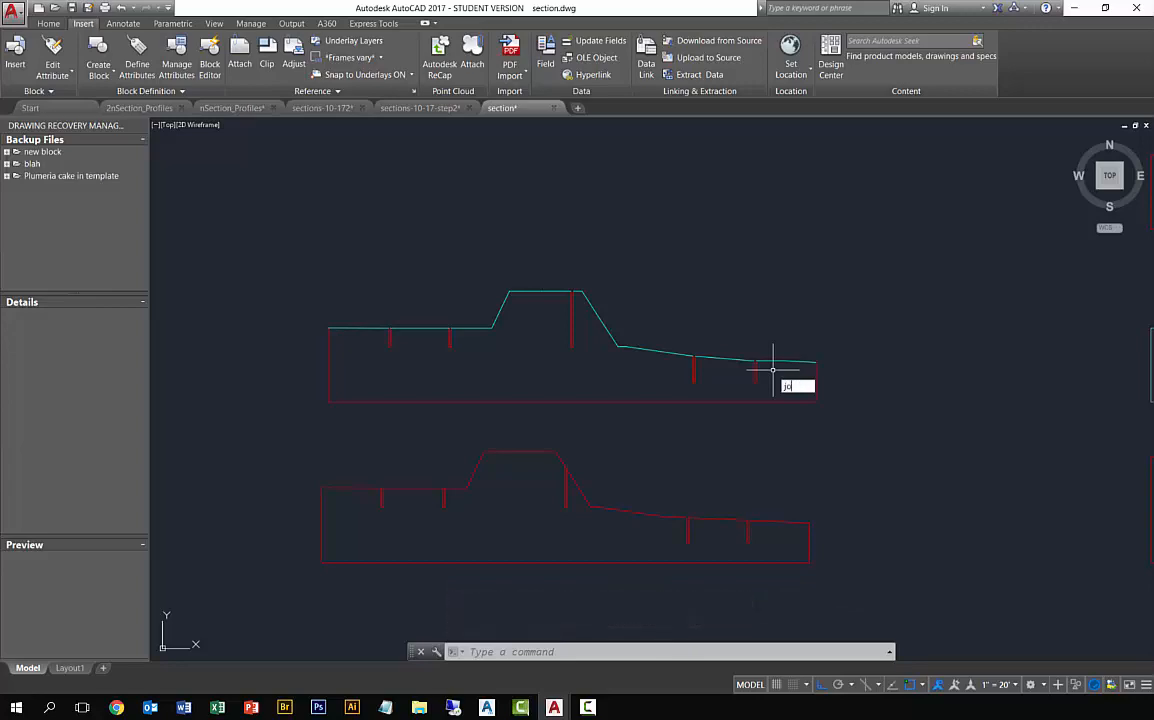
pyautogui.write('oin')
pyautogui.press('Return')
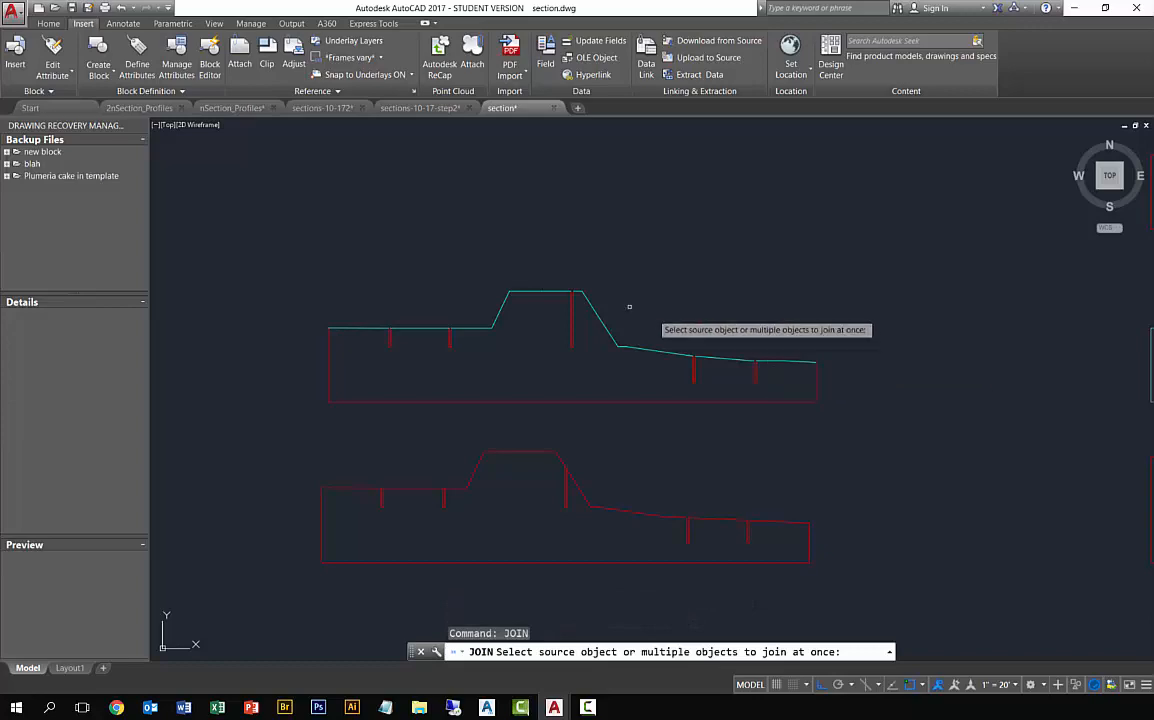
pyautogui.click(329, 334)
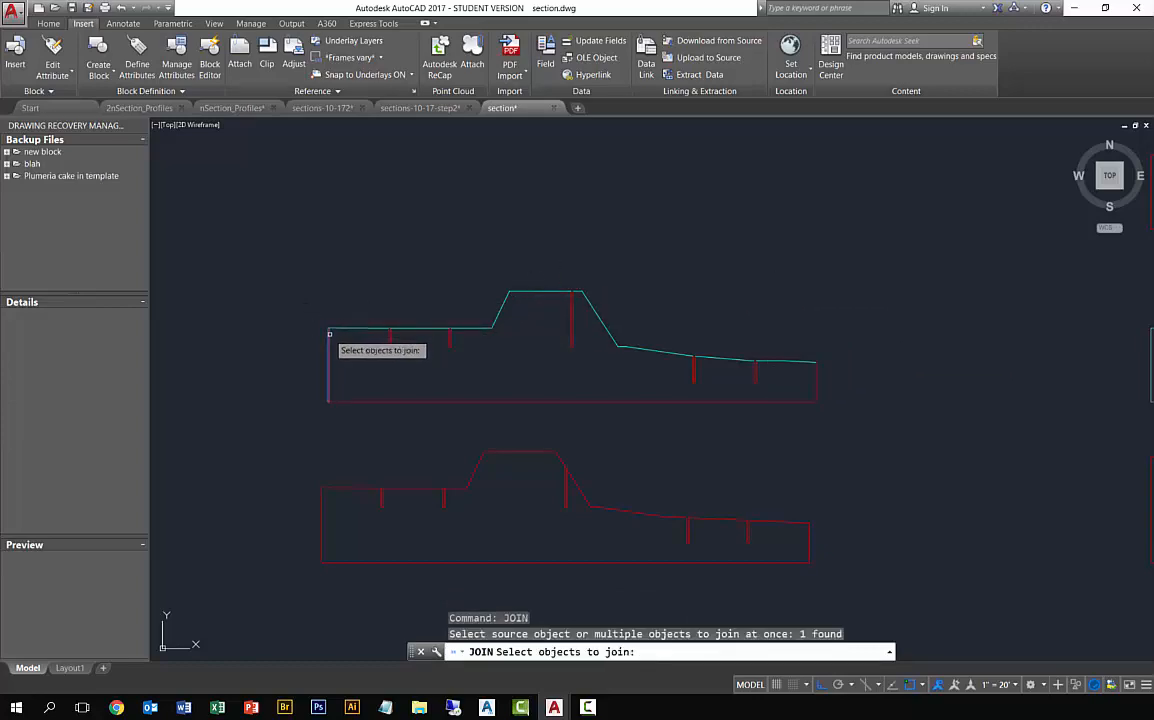
pyautogui.click(304, 269)
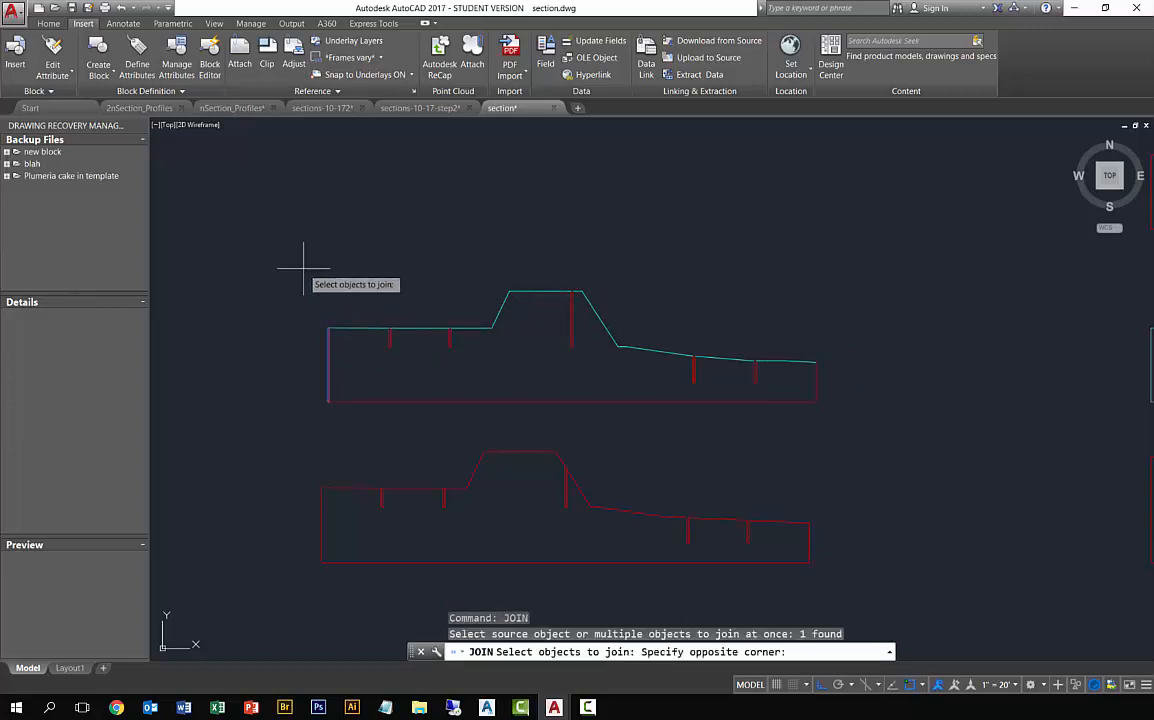
pyautogui.click(887, 435)
pyautogui.press('Return')
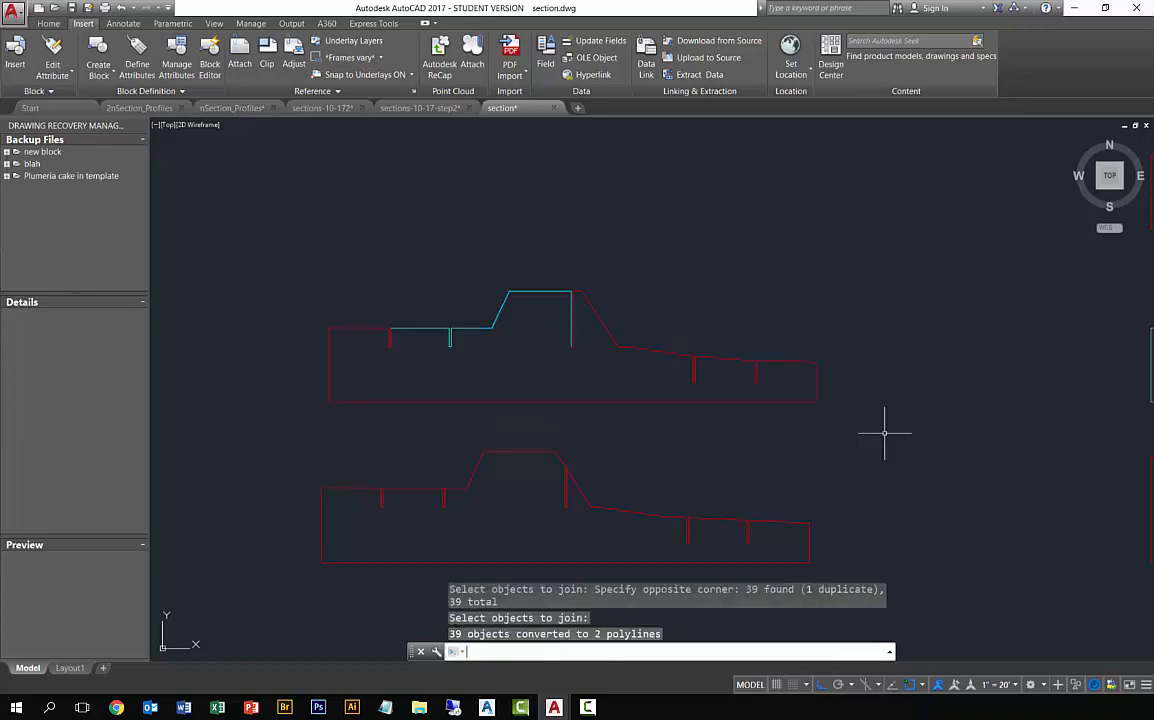
# Step: Examine the end of the cyan polyline where it meets the red outline at the tall notch's lower left corner
pyautogui.scroll(-2, 464, 335)
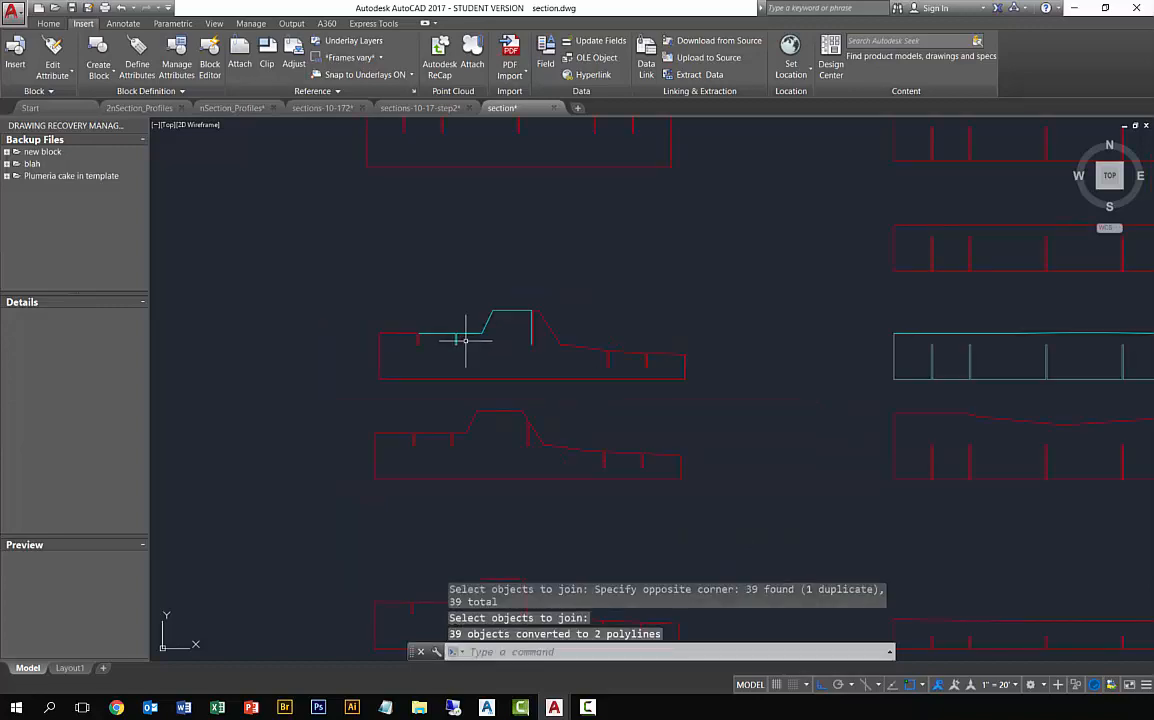
pyautogui.scroll(7, 465, 338)
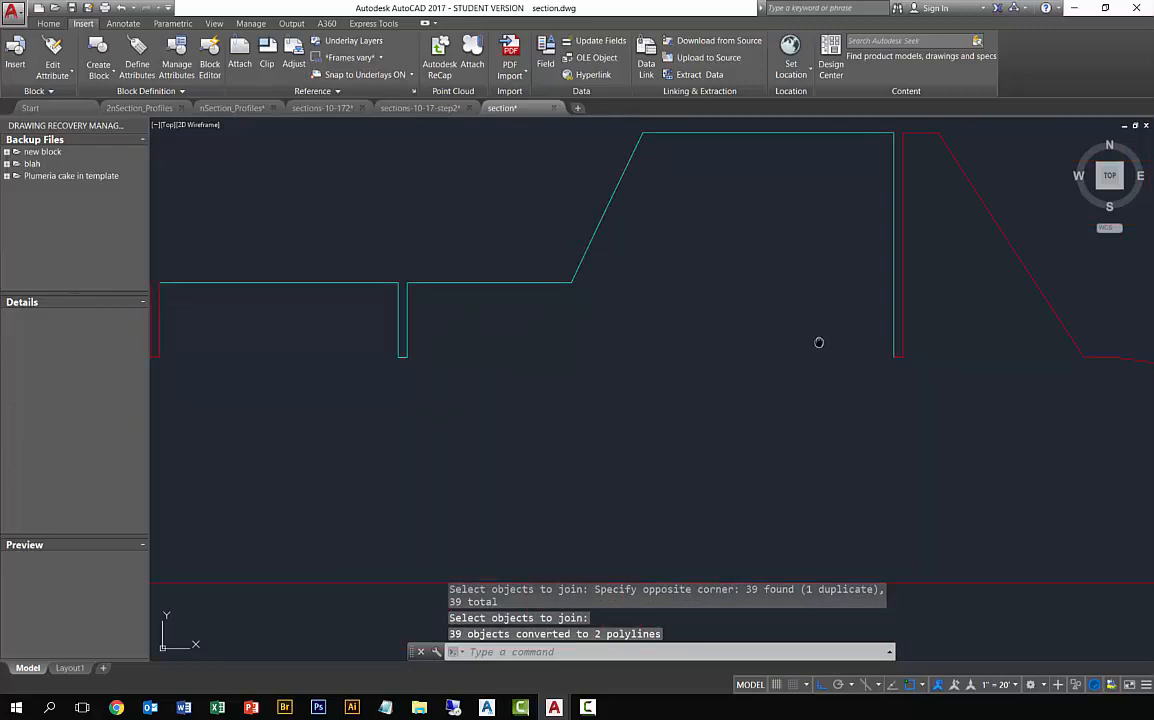
pyautogui.moveTo(817, 343); pyautogui.dragTo(590, 337, button='middle')
pyautogui.scroll(3, 688, 379)
pyautogui.scroll(2, 688, 379)
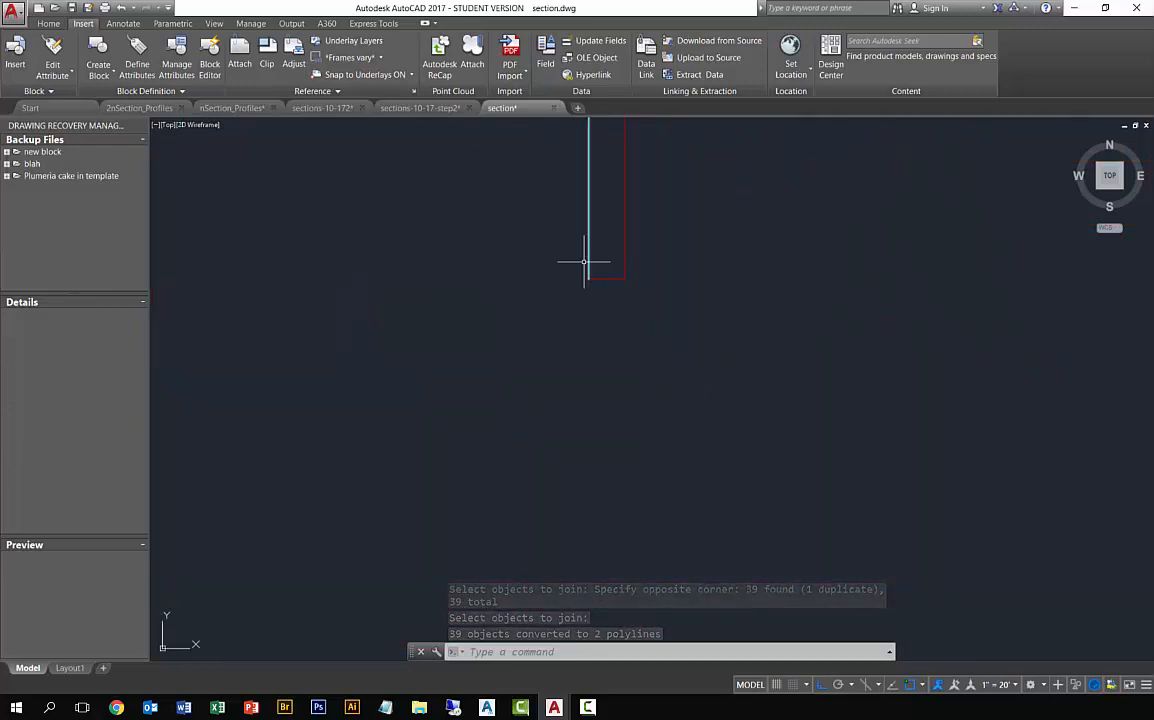
pyautogui.click(589, 267)
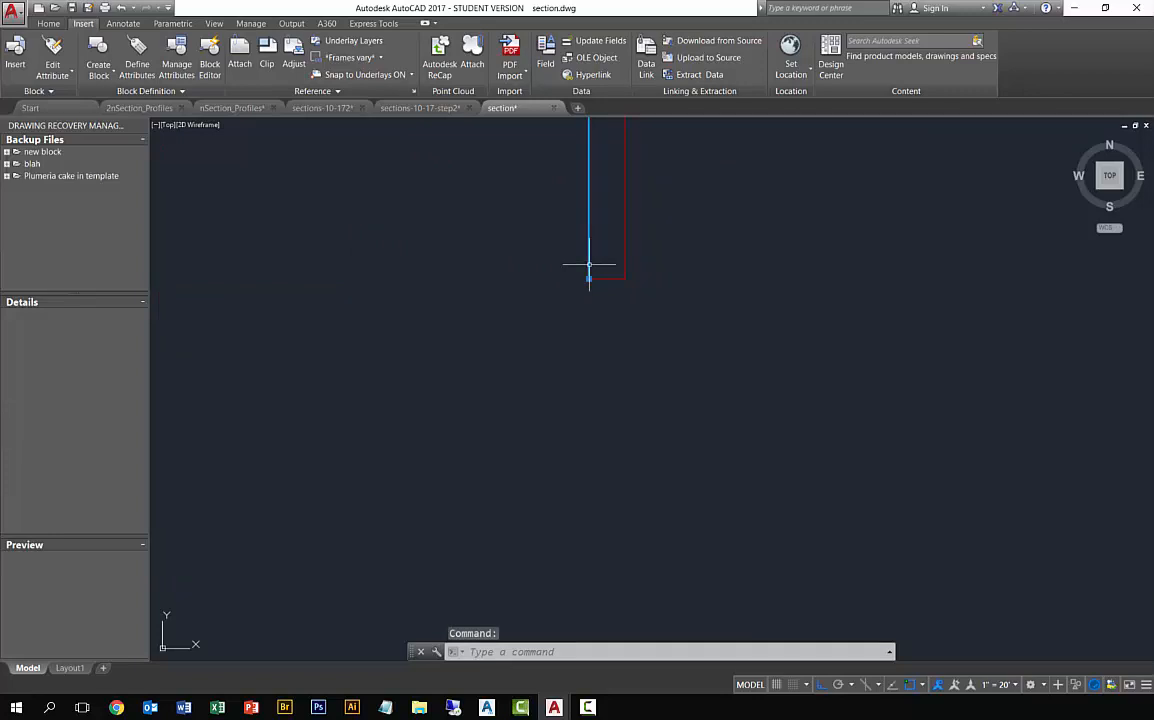
pyautogui.press('Escape')
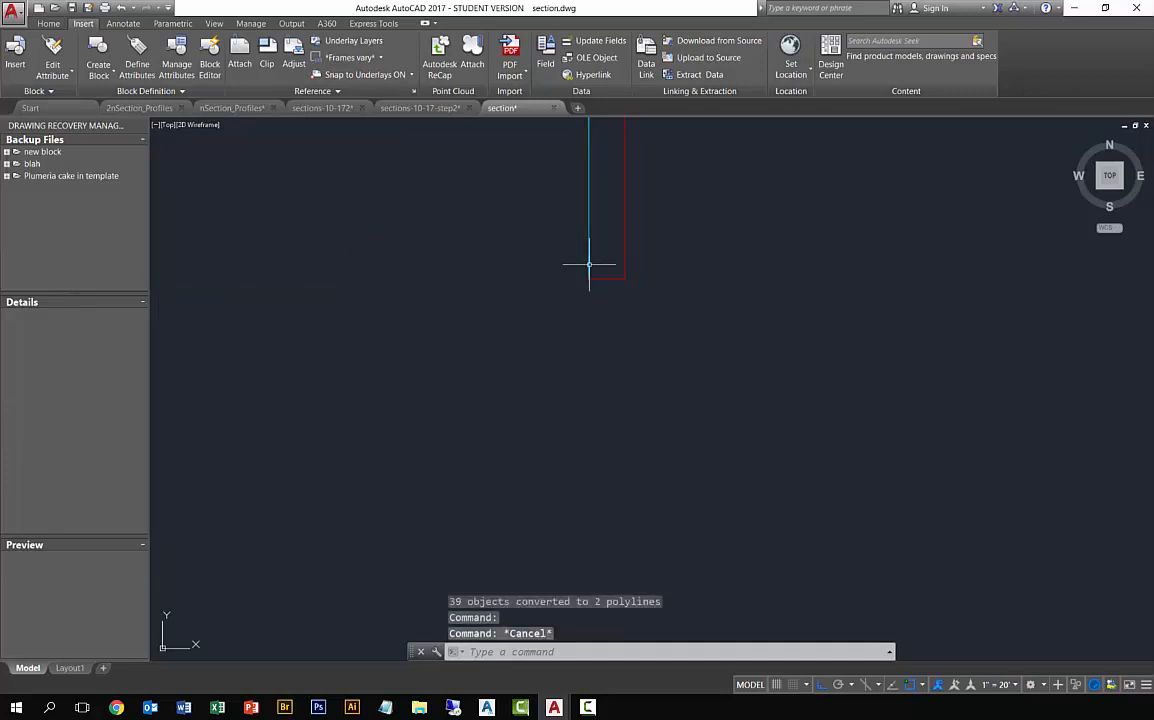
pyautogui.click(589, 266)
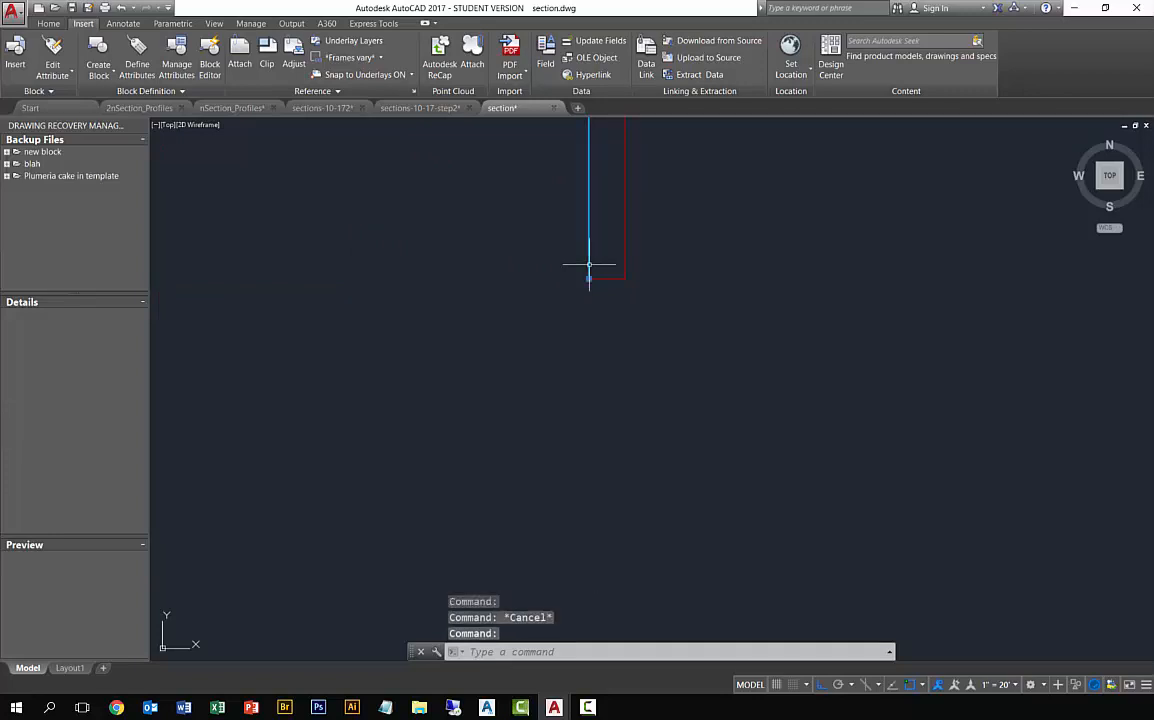